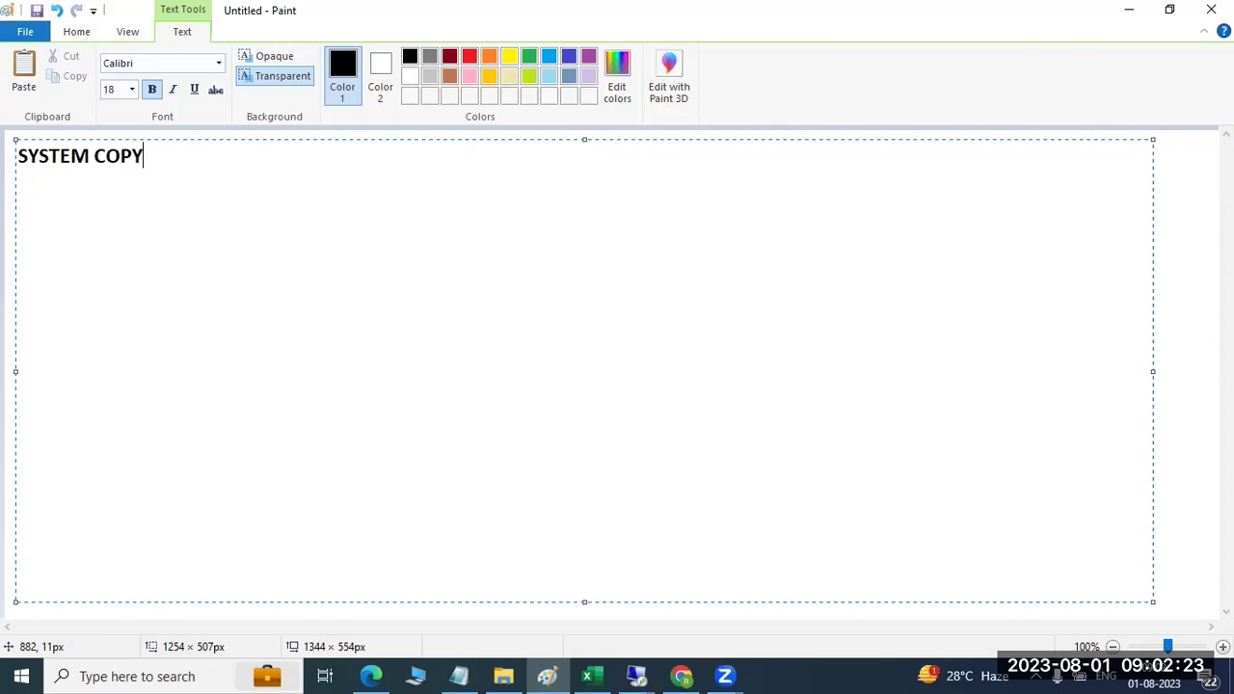
- Complete the heading as "SYSTEM COPY -" and underline it with a row of dashes on the following line
text(-)
key(Return)
key(BackSpace)
text(-----------------------)
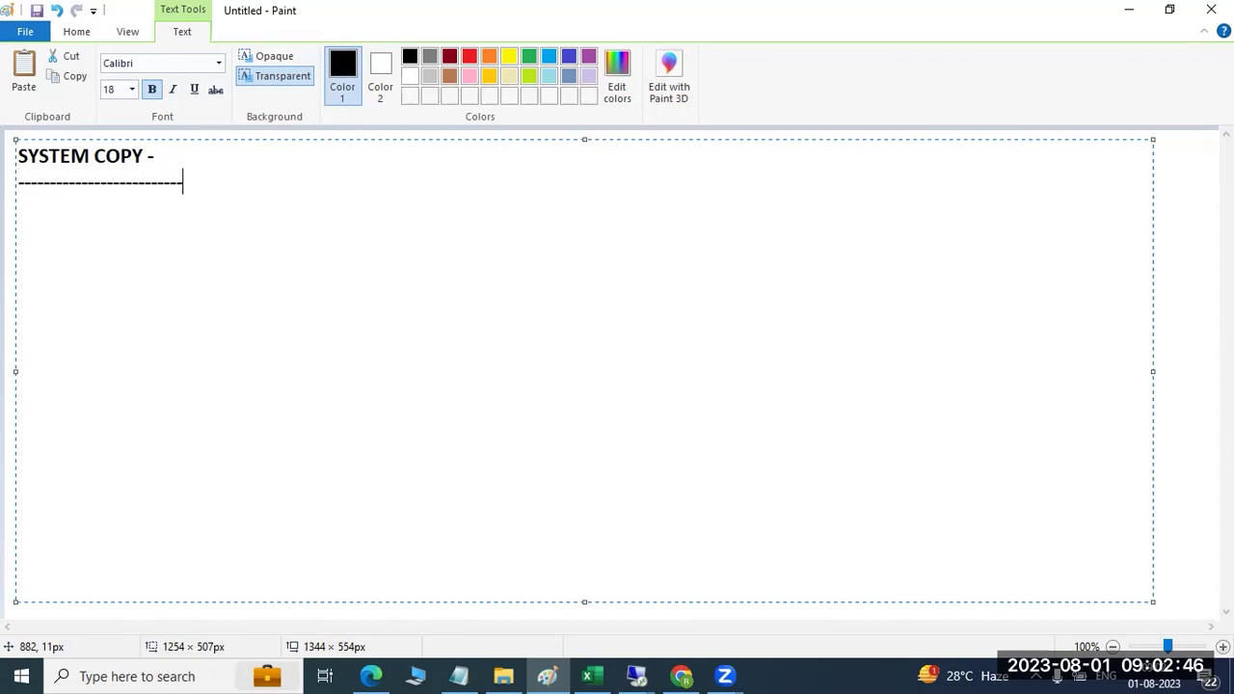
- Add the line "SWPM export -SWPM import" below the dashed line
key(Return)
text(SWP)
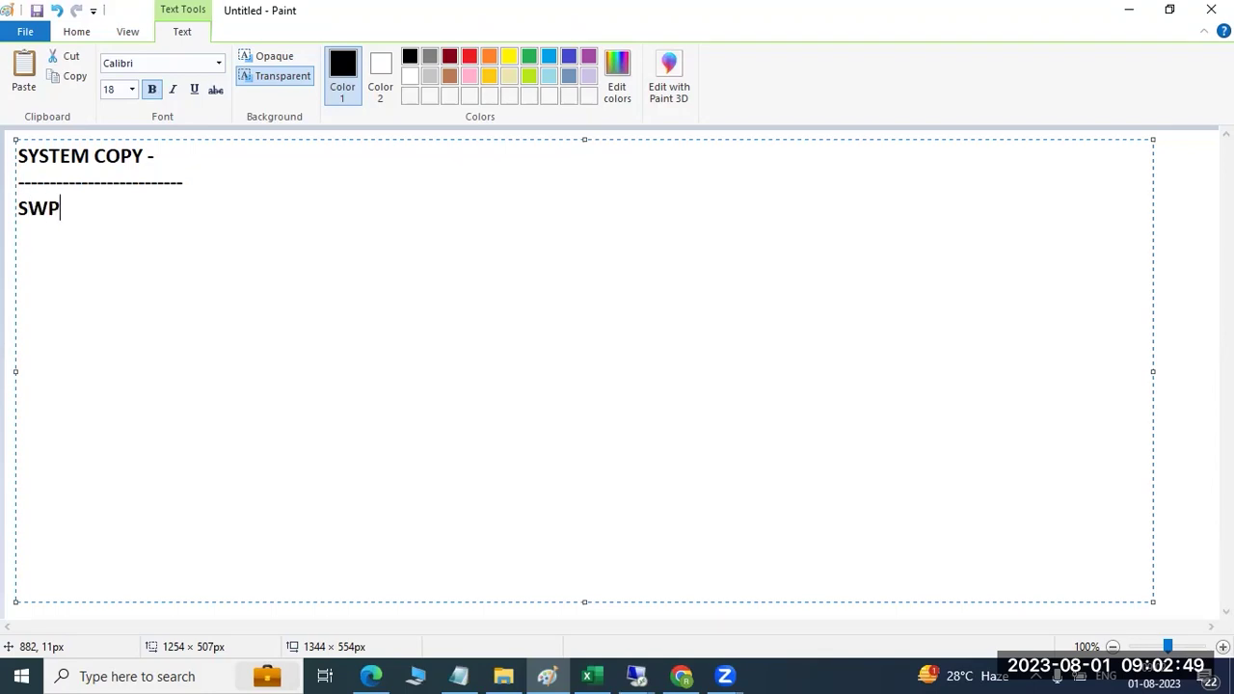
text(M export )
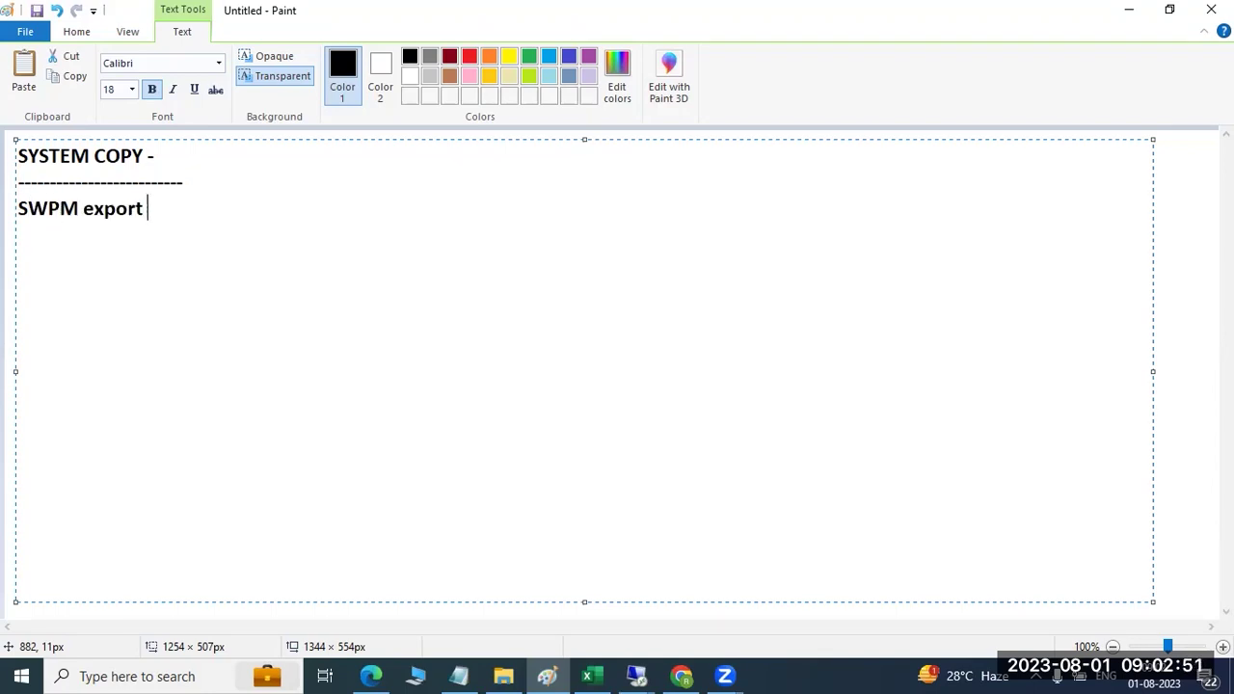
text(-SWPM import)
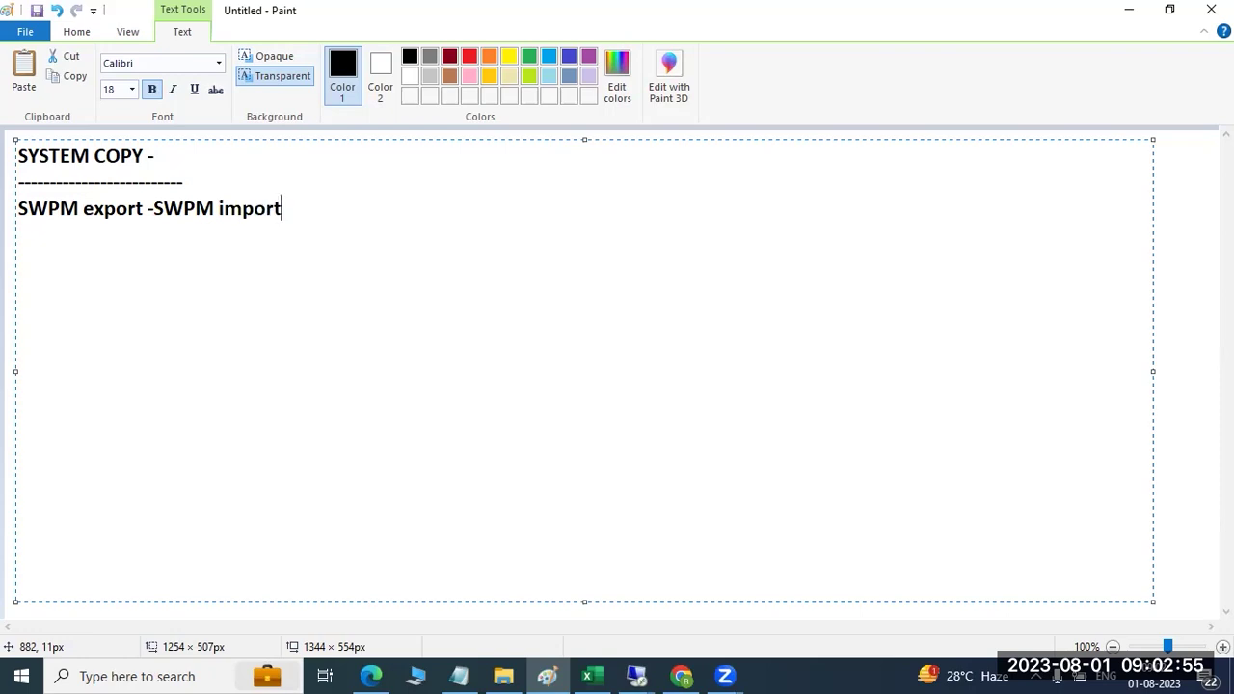
- Insert "on source system ..." between "SWPM export" and "-SWPM import"
key(Left)
key(Left)
key(Left)
key(Left)
key(Left)
key(Left)
key(Left)
key(Left)
key(Left)
key(Left)
key(Left)
key(Left)
text(on source )
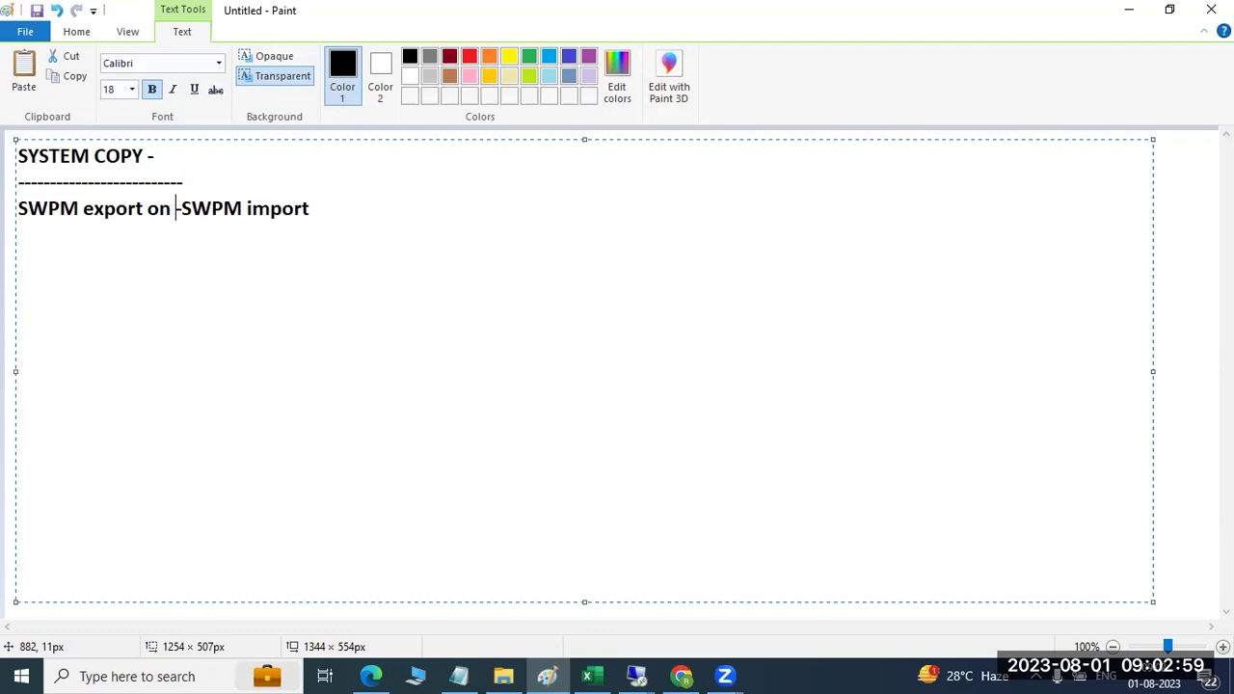
text(system ...)
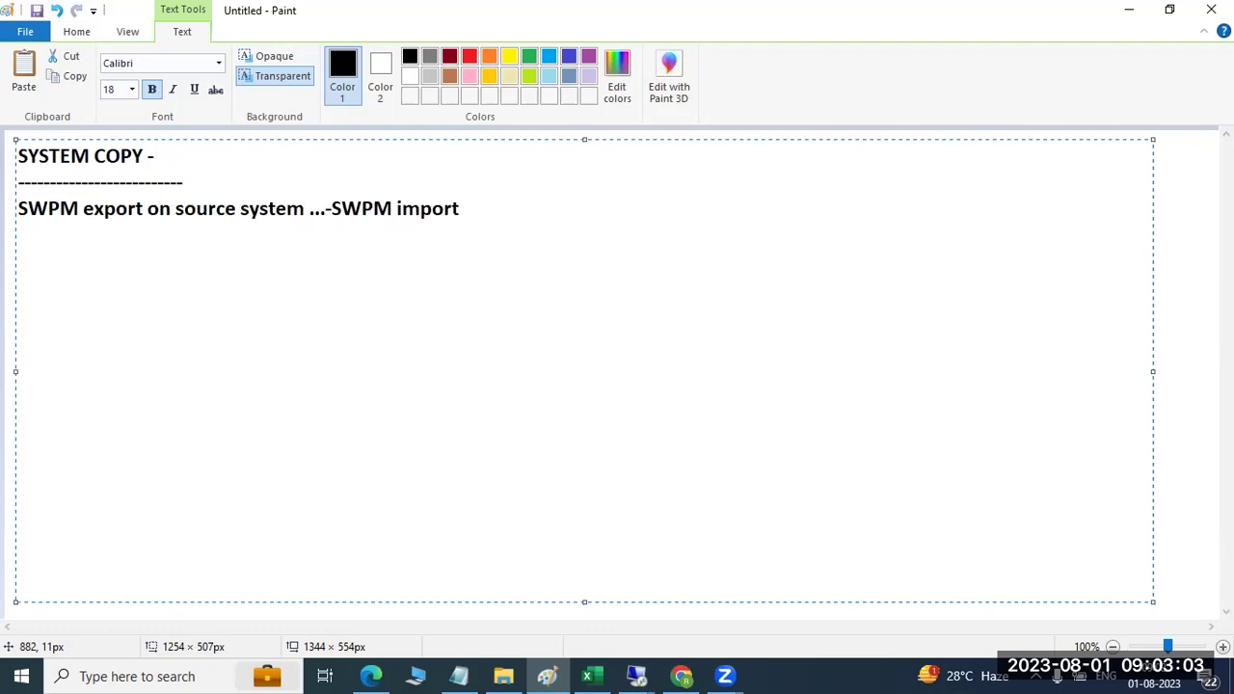
- Append "on to target system" after "SWPM import"
click(502, 209)
text(on to targe)
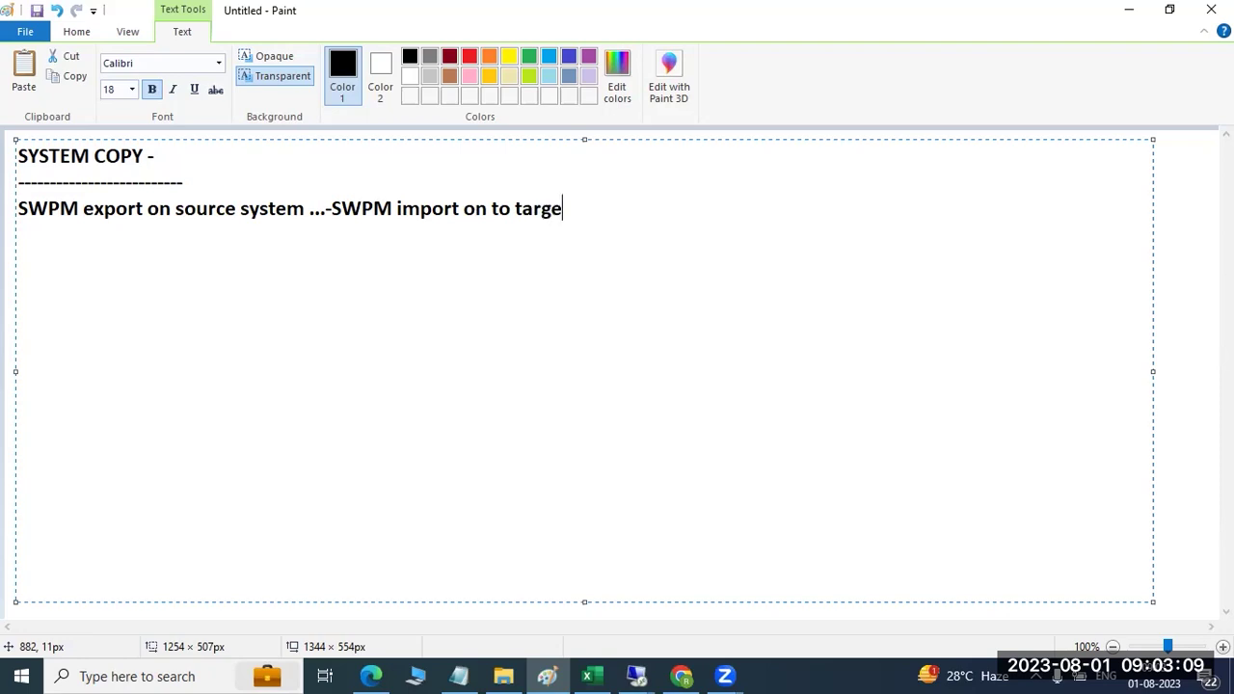
text(t system)
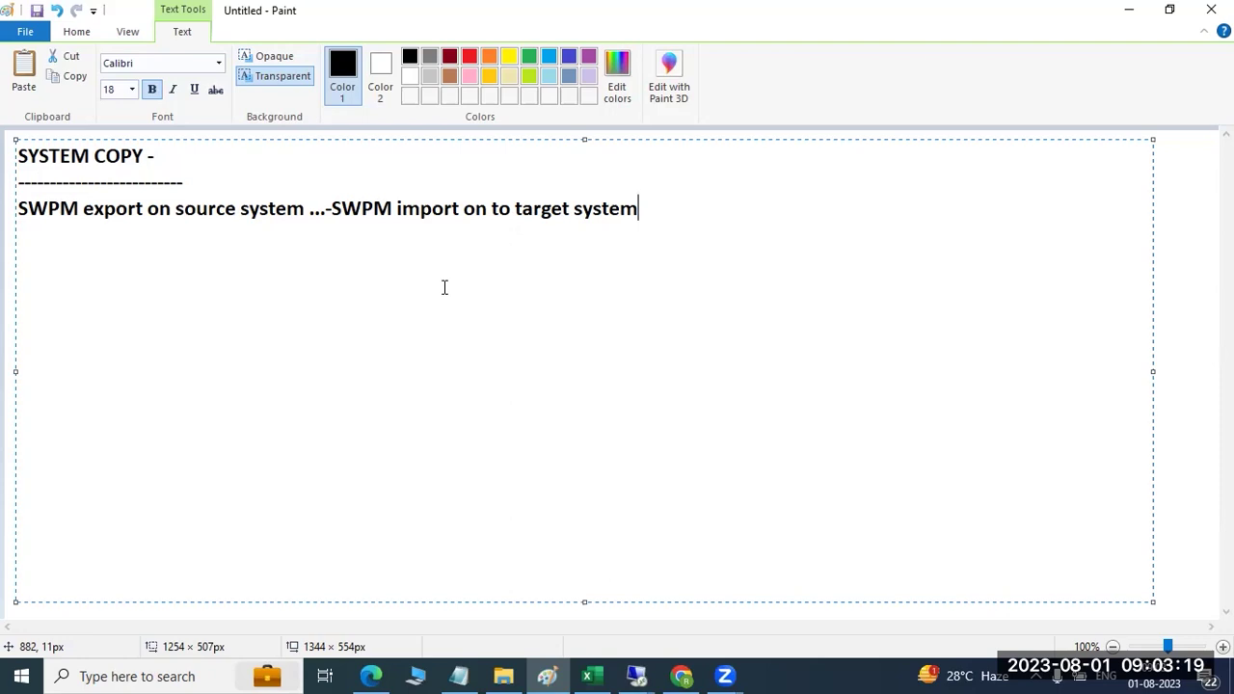
- After a blank line, add the heading "1)Source sysem side :" and underline it with "==="
key(Return)
text(1)Sourc)
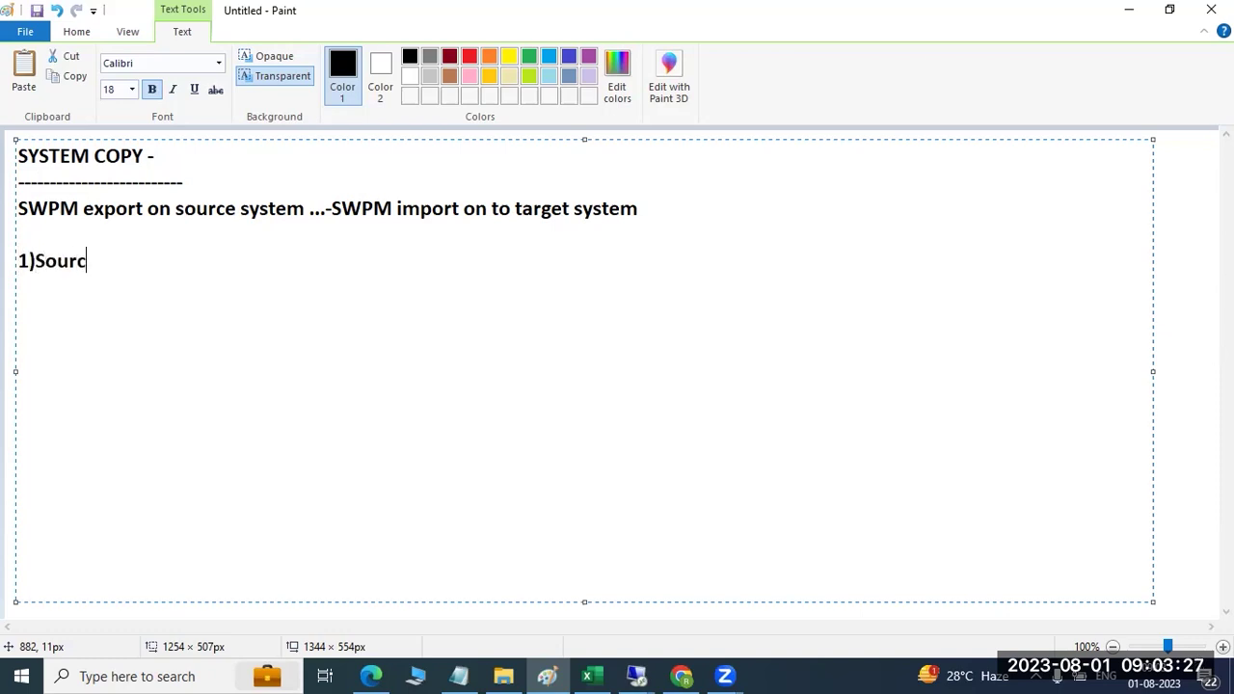
text(e sysem side :)
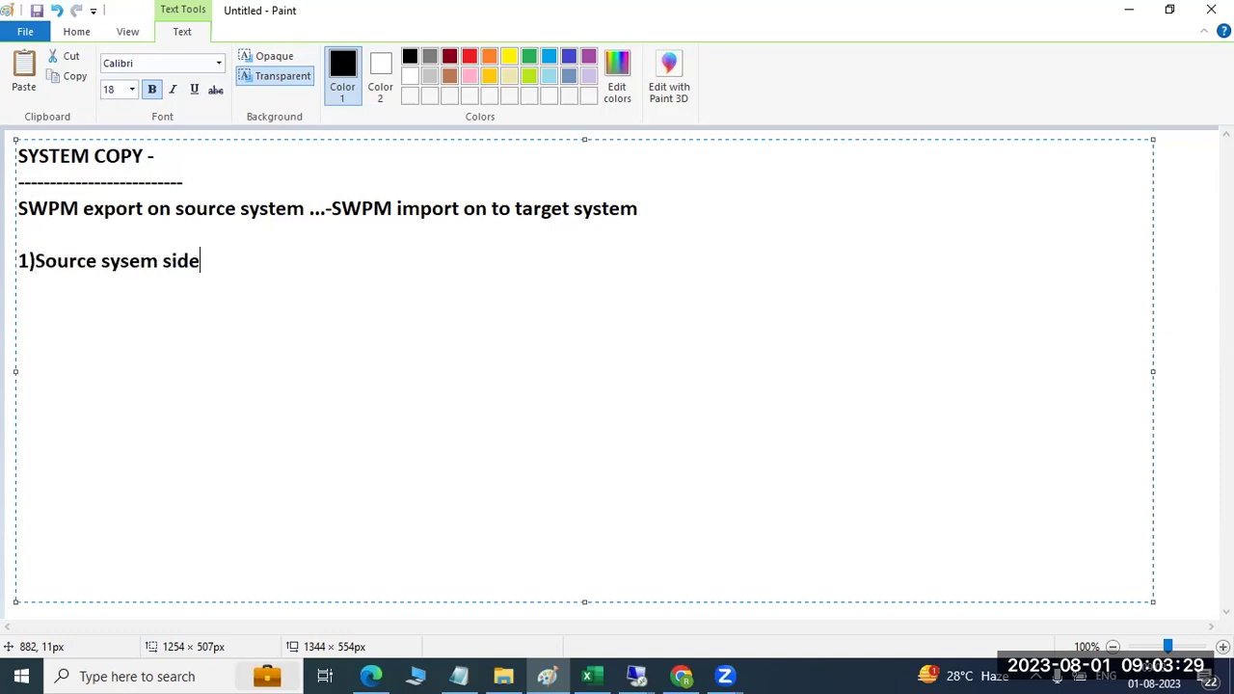
key(Return)
text(===)
- List "1)SWPM" and "2)EXPORT folder creation" under the source system heading
key(Return)
text(1)SWPM)
key(Return)
text(2)EXP)
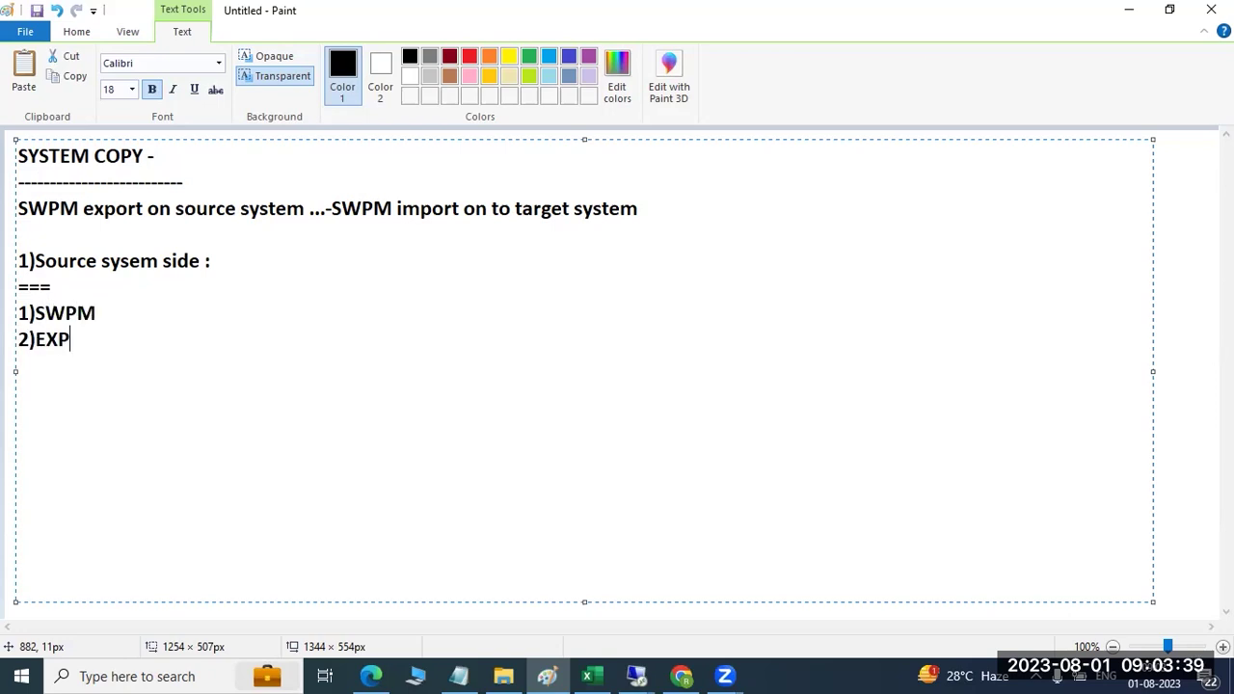
text(ORT folde)
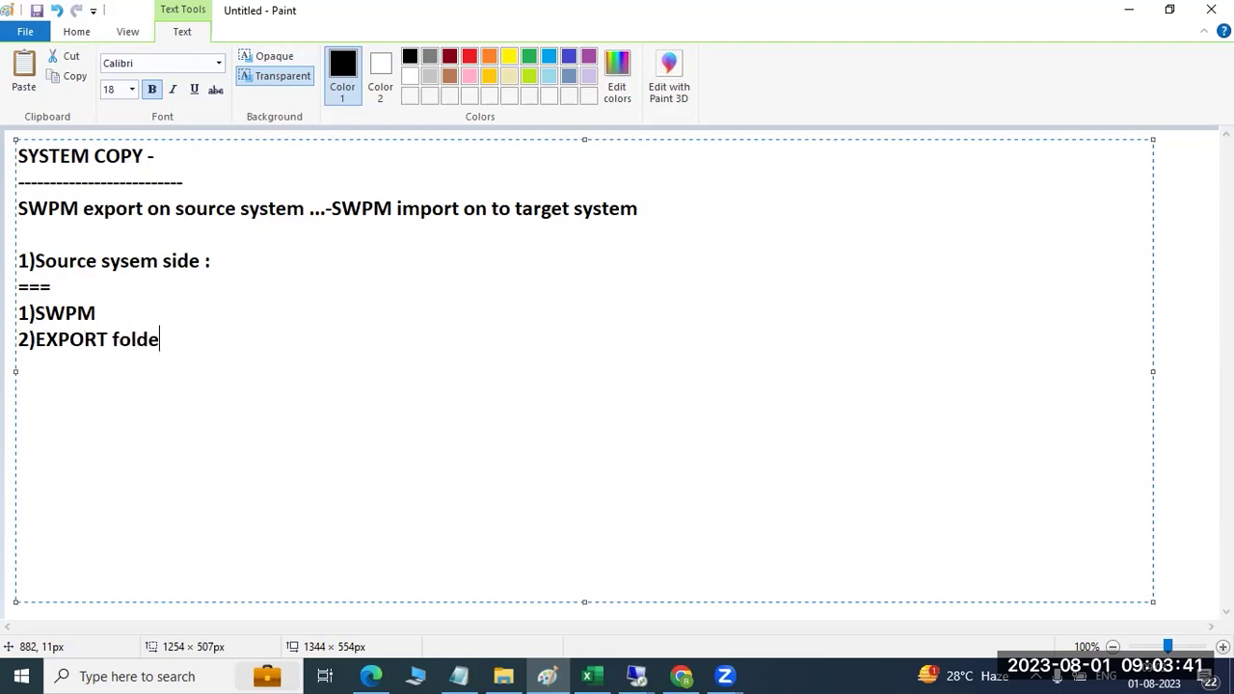
text(r creation)
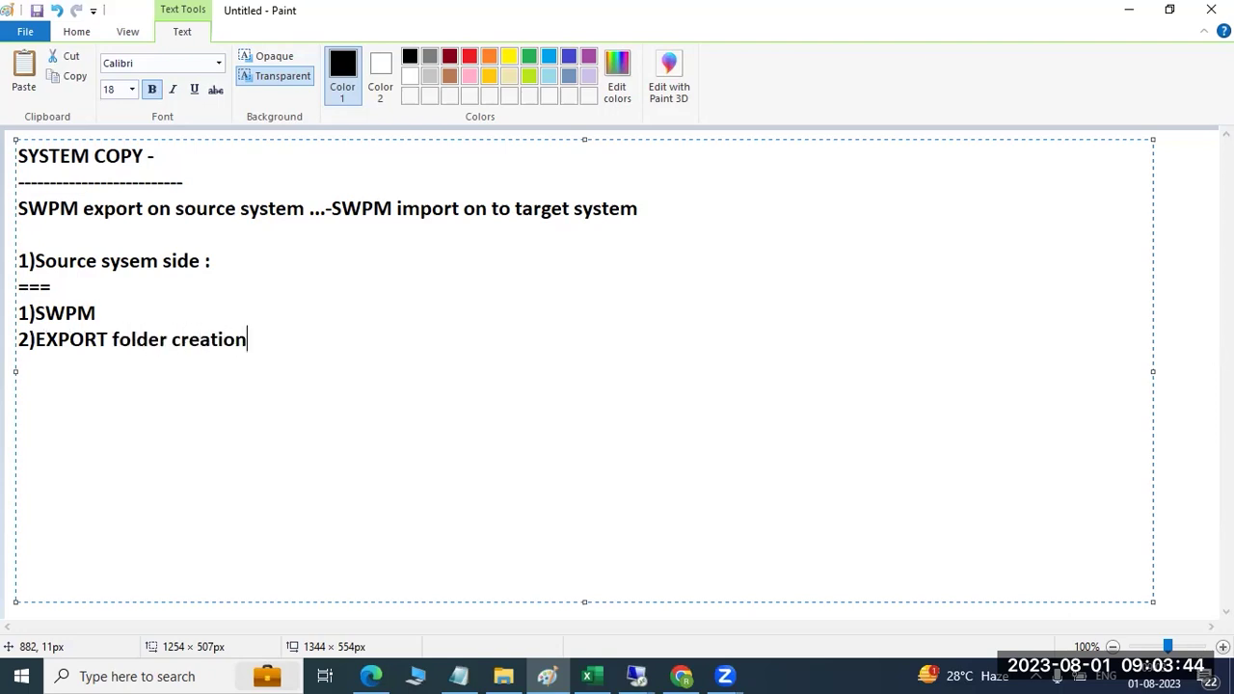
- Add the third source system item, "3)Start the SWPM and export .."
key(Return)
text(3)Star)
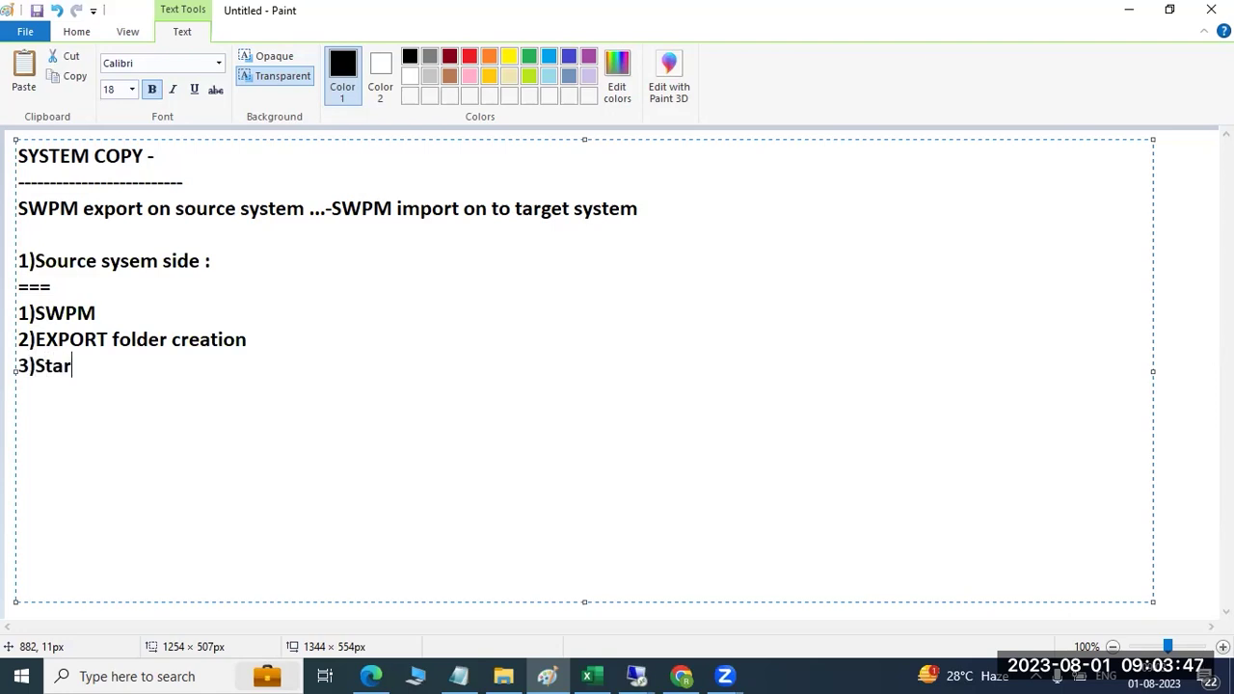
text(t the SWPM )
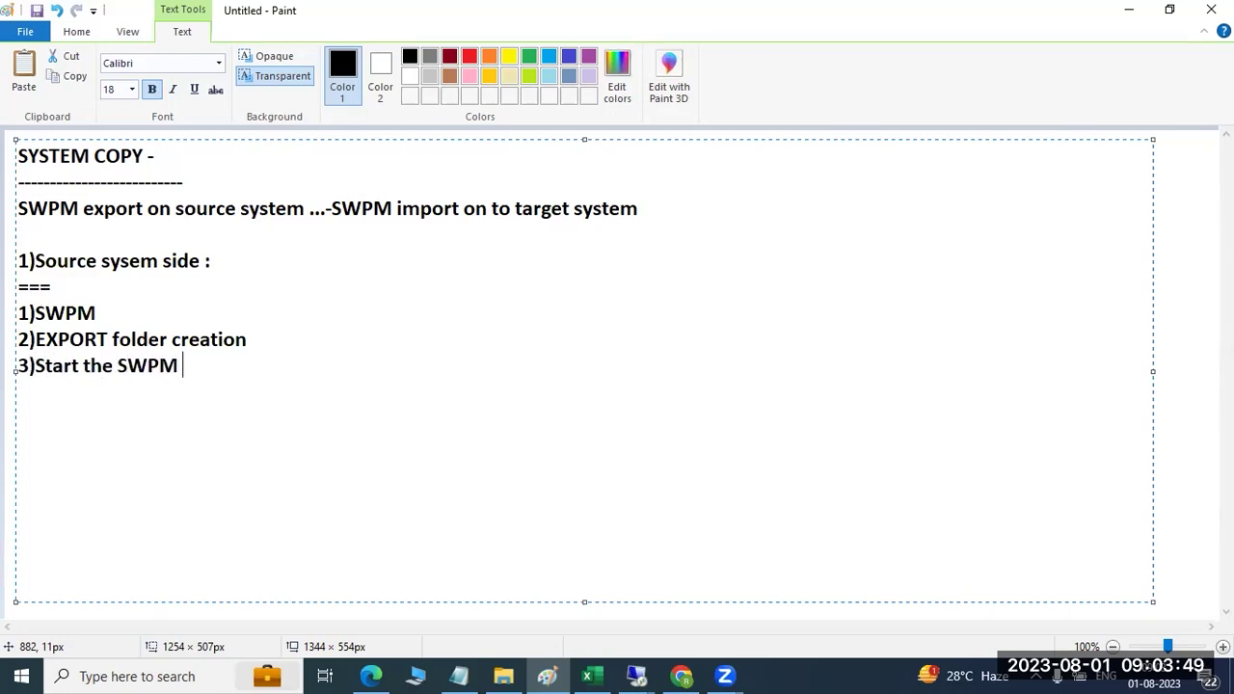
text(and import int)
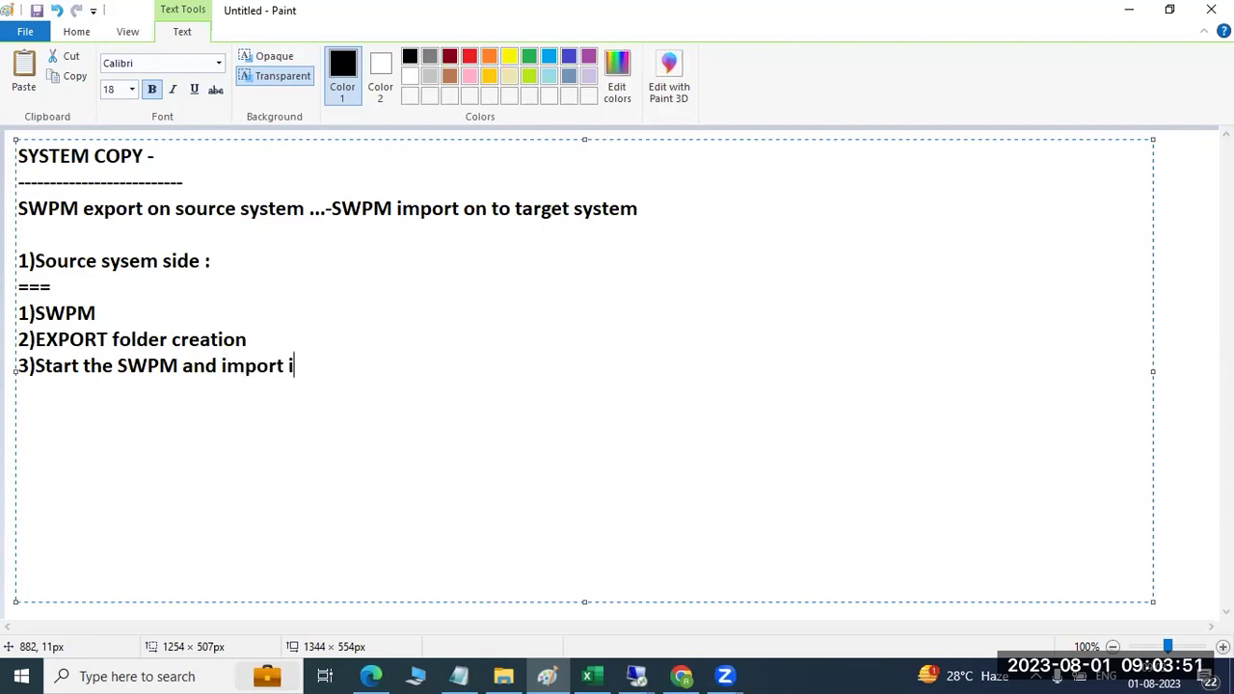
key(BackSpace)
key(BackSpace)
key(BackSpace)
key(BackSpace)
key(BackSpace)
key(BackSpace)
key(BackSpace)
key(BackSpace)
key(BackSpace)
key(BackSpace)
text(expor)
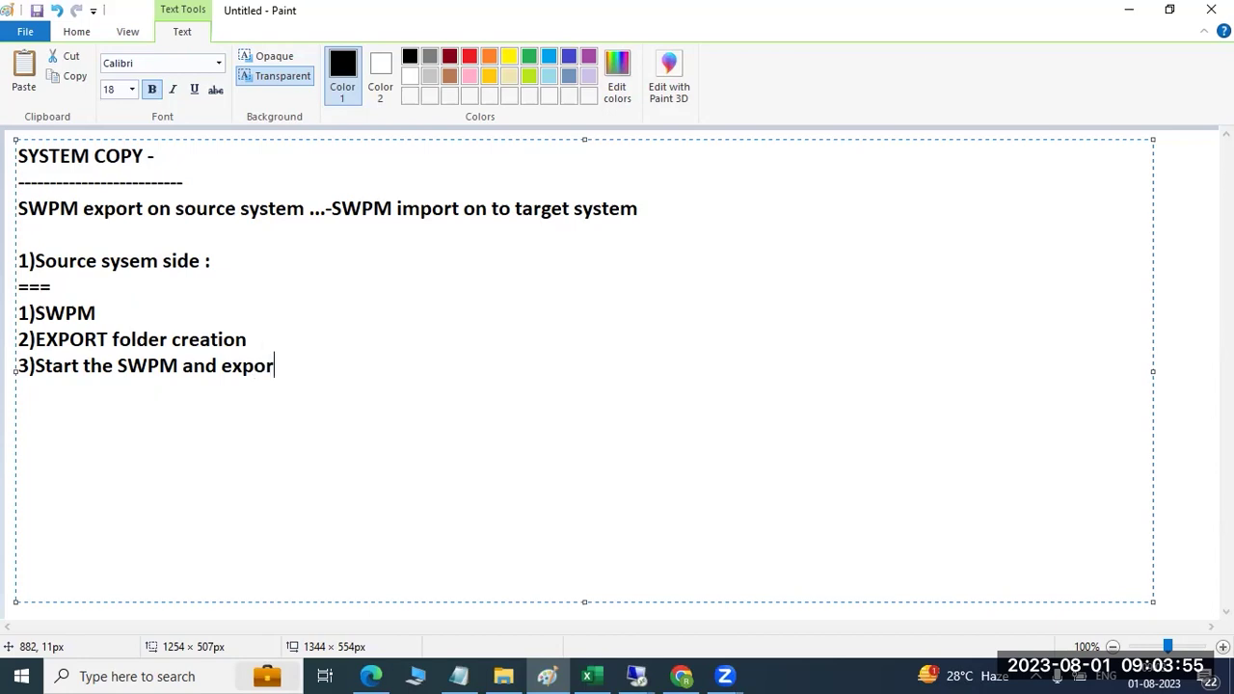
text(t ..)
- After a blank line, add the heading "2)Target system" with the first item "1)Move the exported dump to target system"
key(Return)
text(2)Target system)
key(Return)
text(1))
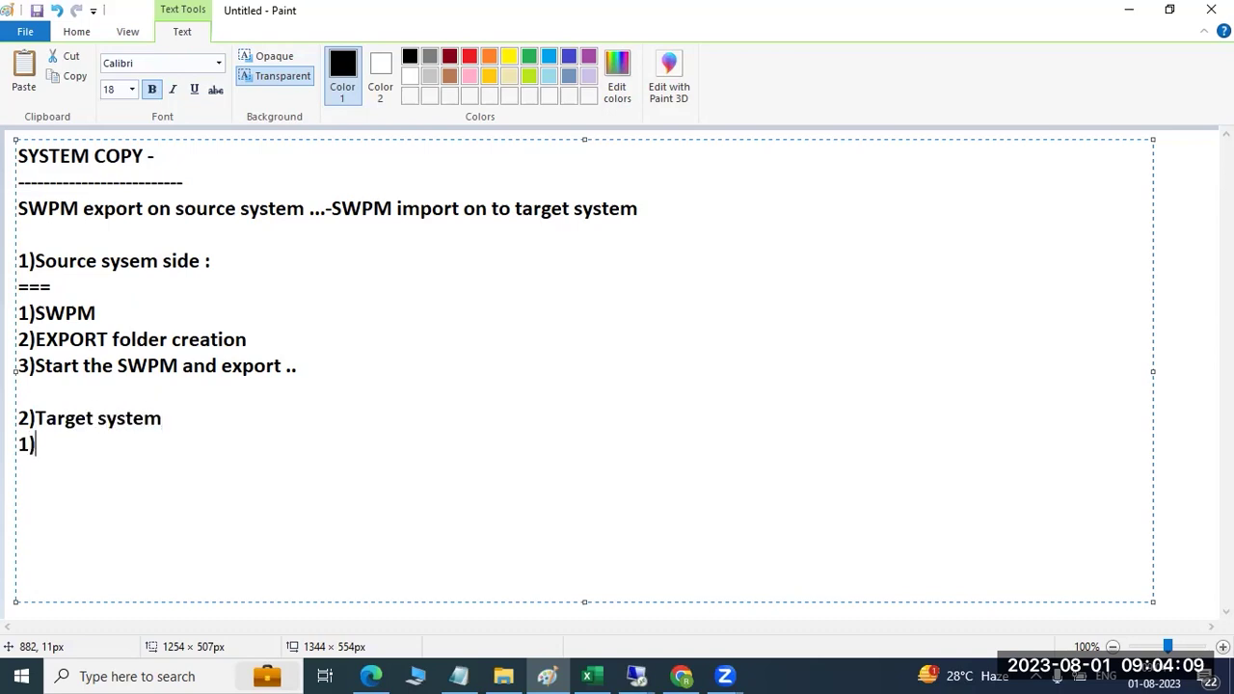
text(Move the)
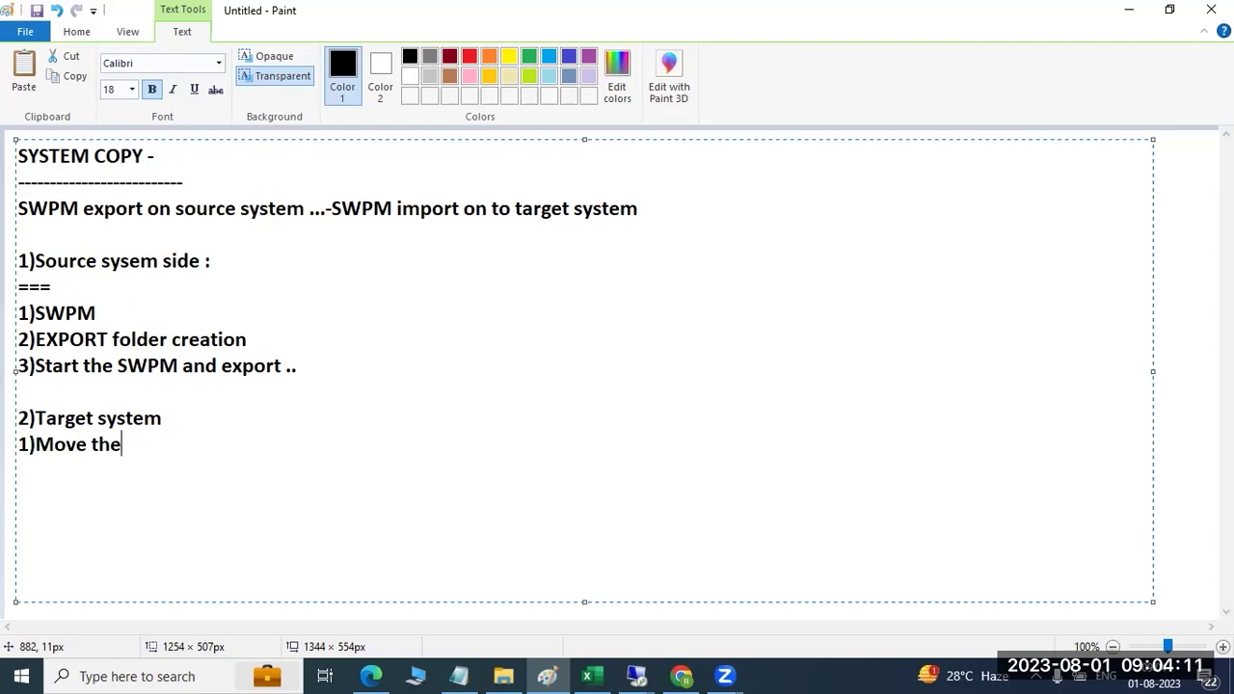
text( expor)
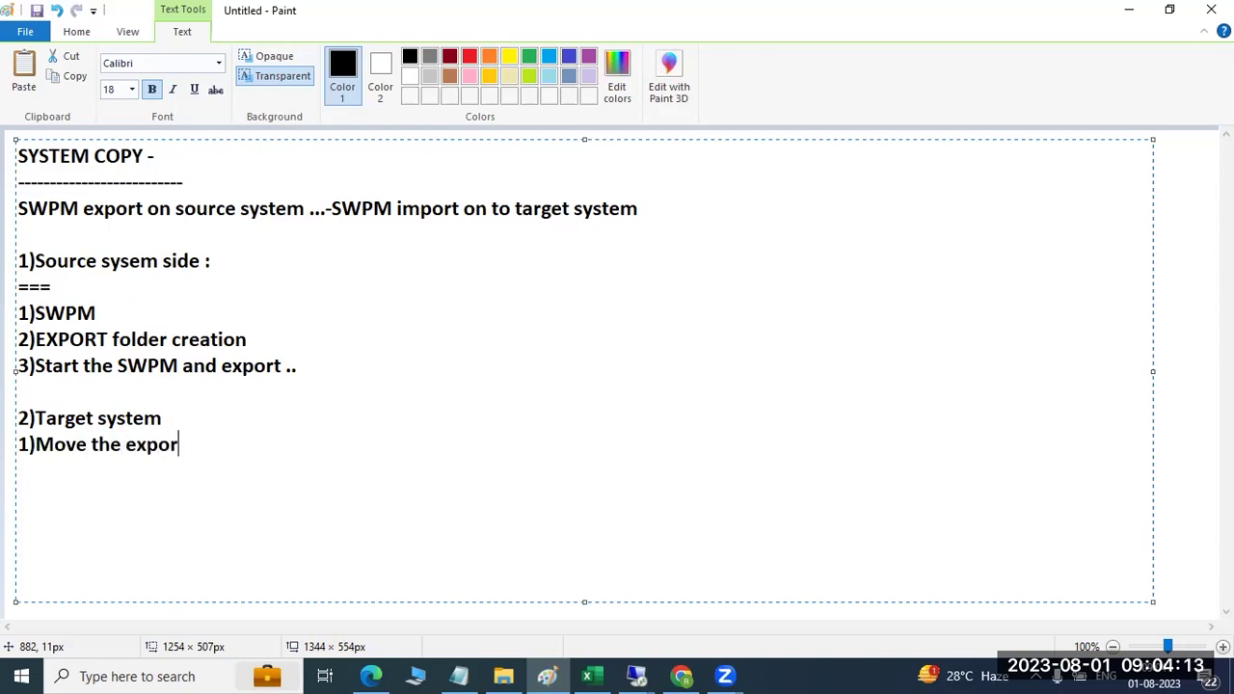
text(ted dump to tar)
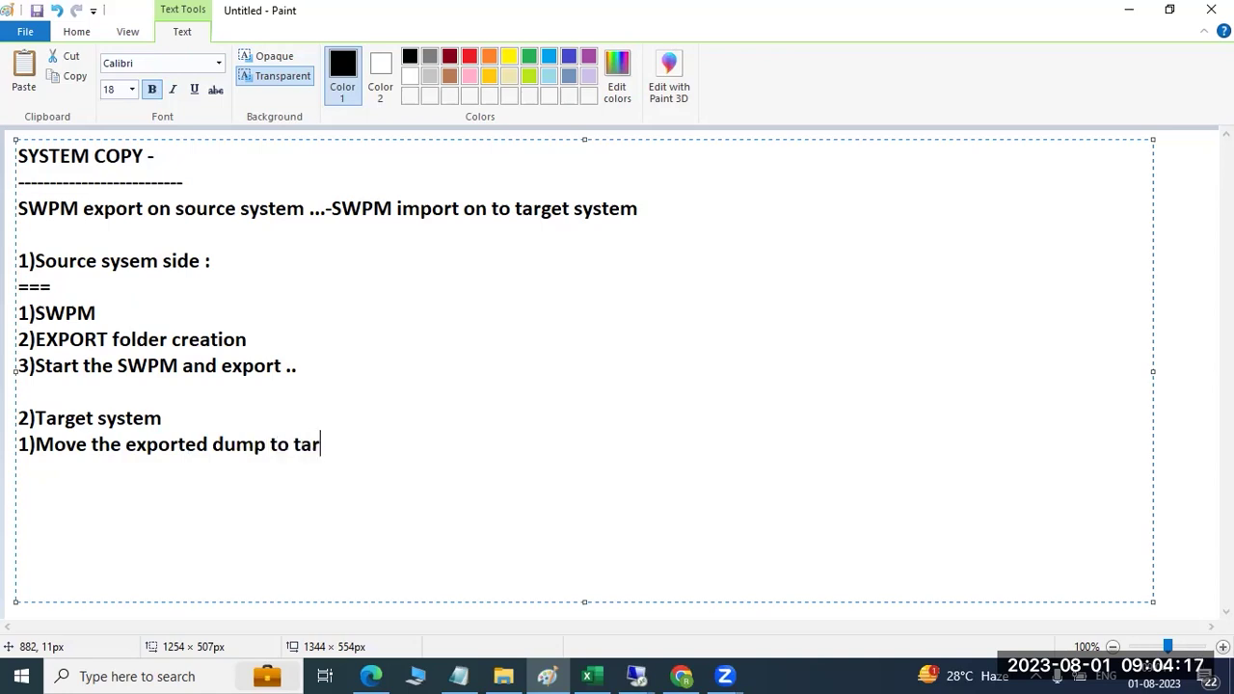
text(get system)
- Add the second target system item, "2)use SWPM to import the data"
key(Return)
text(2)use SWPM)
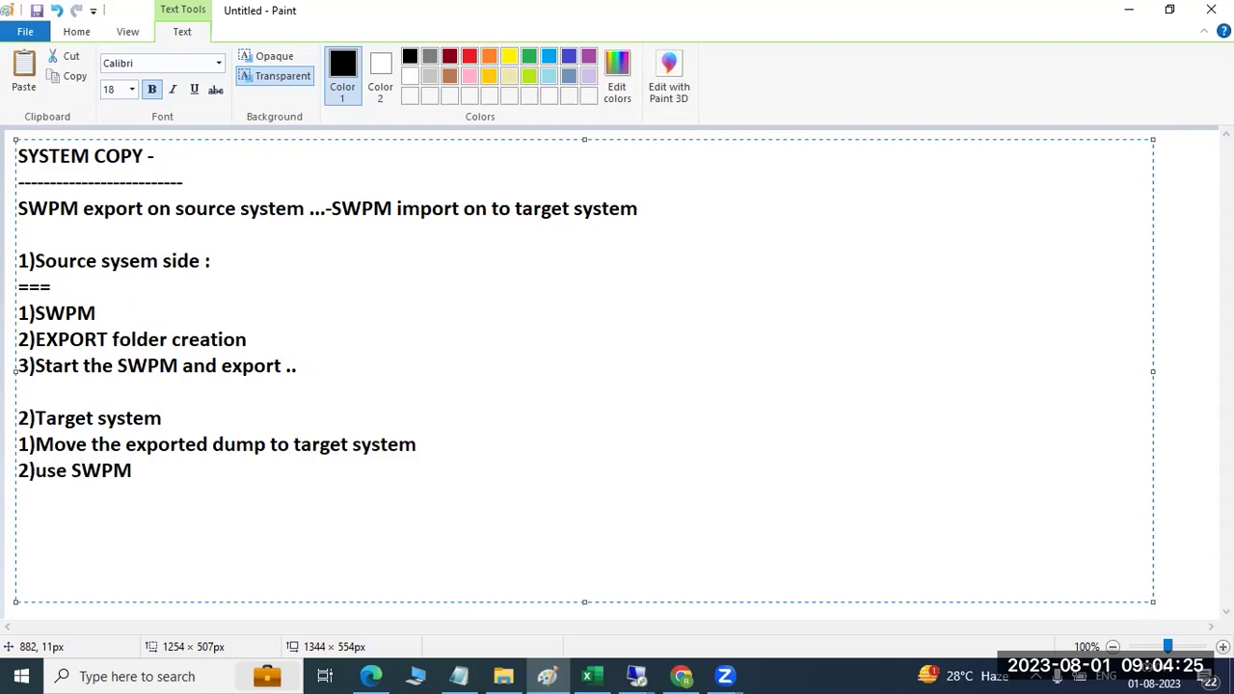
text( to import the )
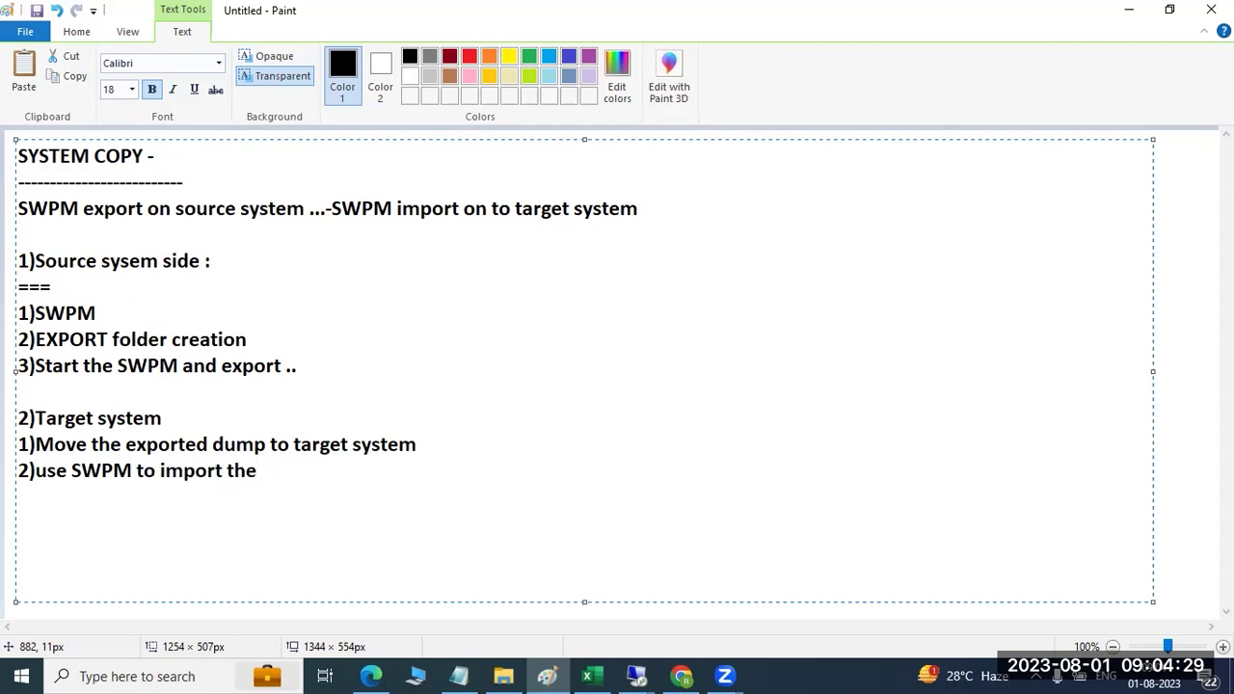
text(data)
- Append "sapwindows -NWD" to the source system heading
click(298, 261)
text(sapwi)
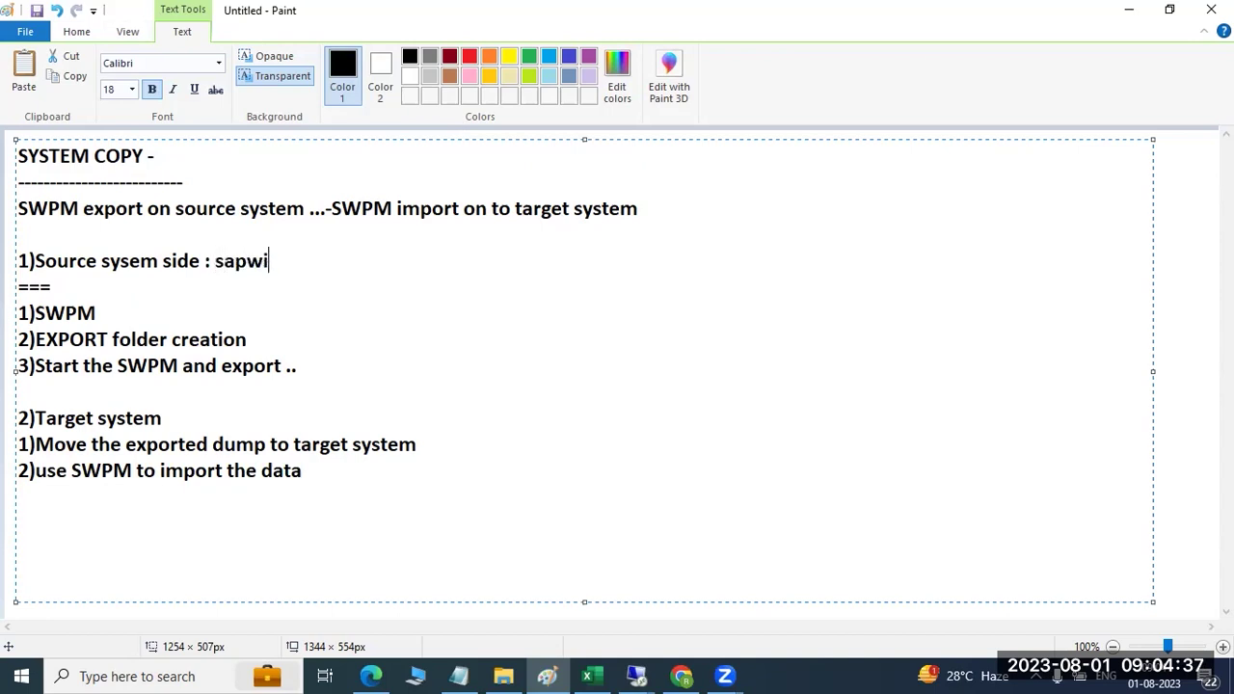
text(ndows -NWD)
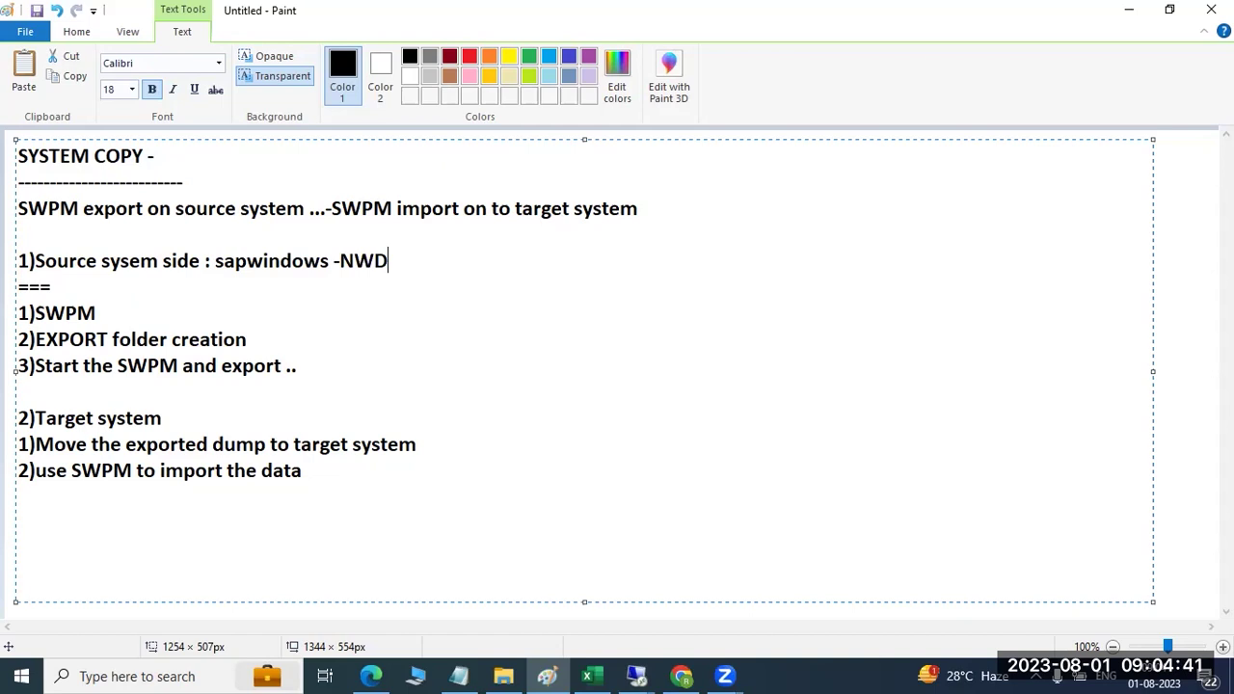
- Append "v-SAPWINDOWs1" to the "2)Target system" heading
key(Down)
key(Down)
key(Down)
key(Down)
click(161, 418)
text(v-SAPW)
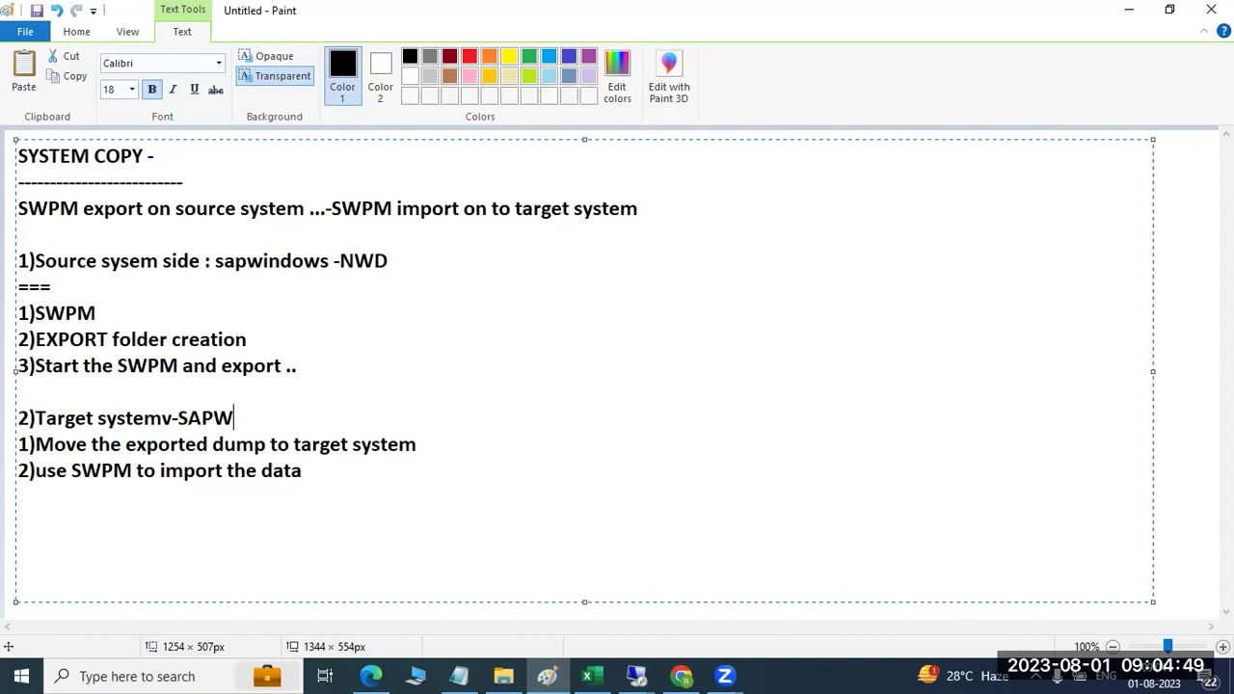
text(INDOW)
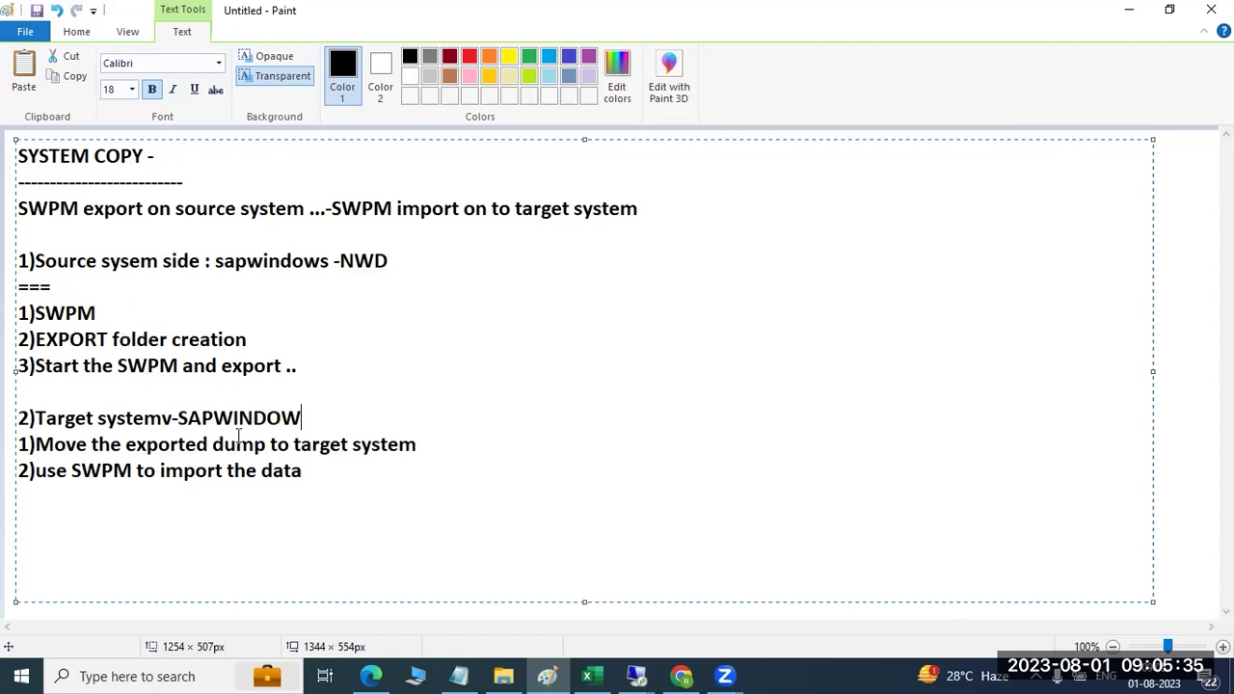
text(s)
text(1)
- Switch to the source server's remote desktop session and copy the NWDEXPORT folder from the SAP (E:) drive
mouse_move(636, 675)
click(686, 605)
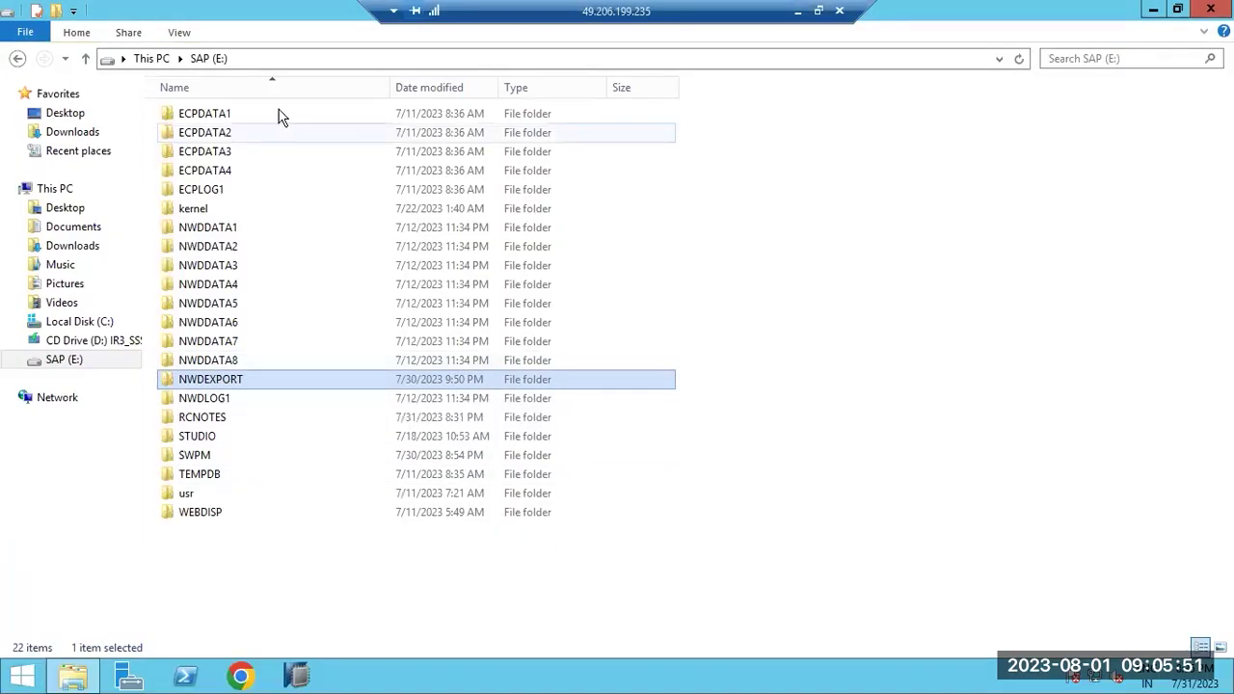
right_click(201, 379)
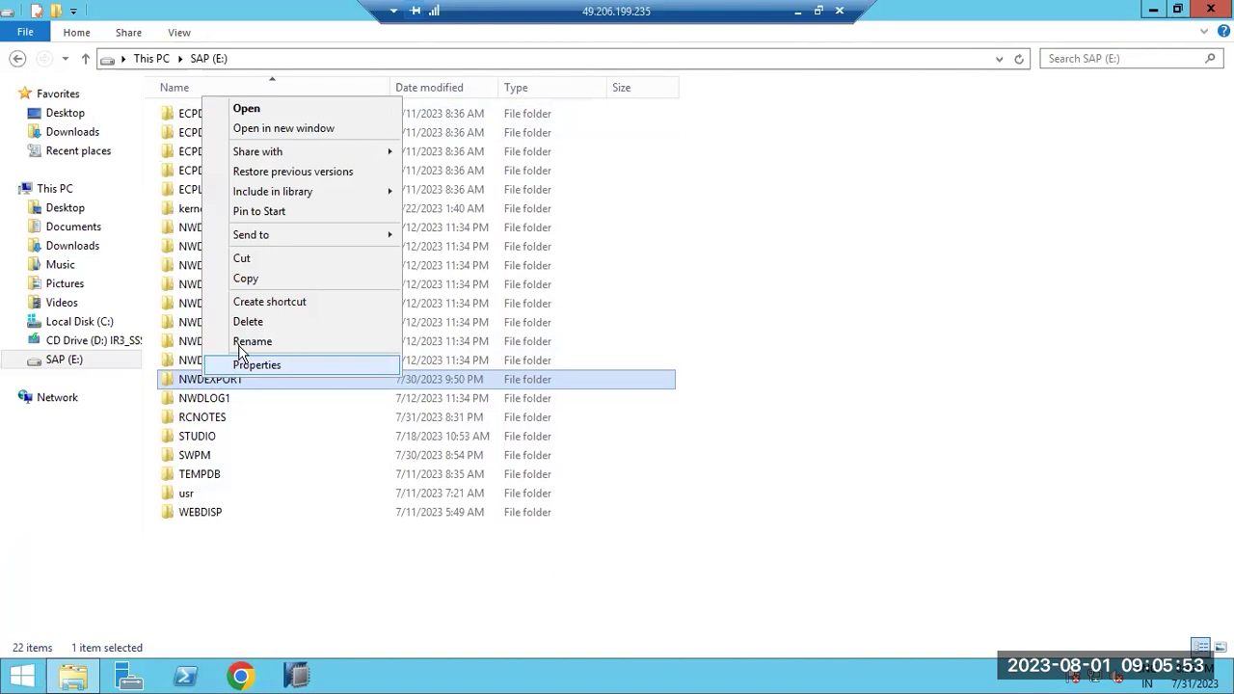
click(246, 278)
- Go to the network location \\sapwindows1 and open its sapmnt share
key(alt+d)
text(\\sa)
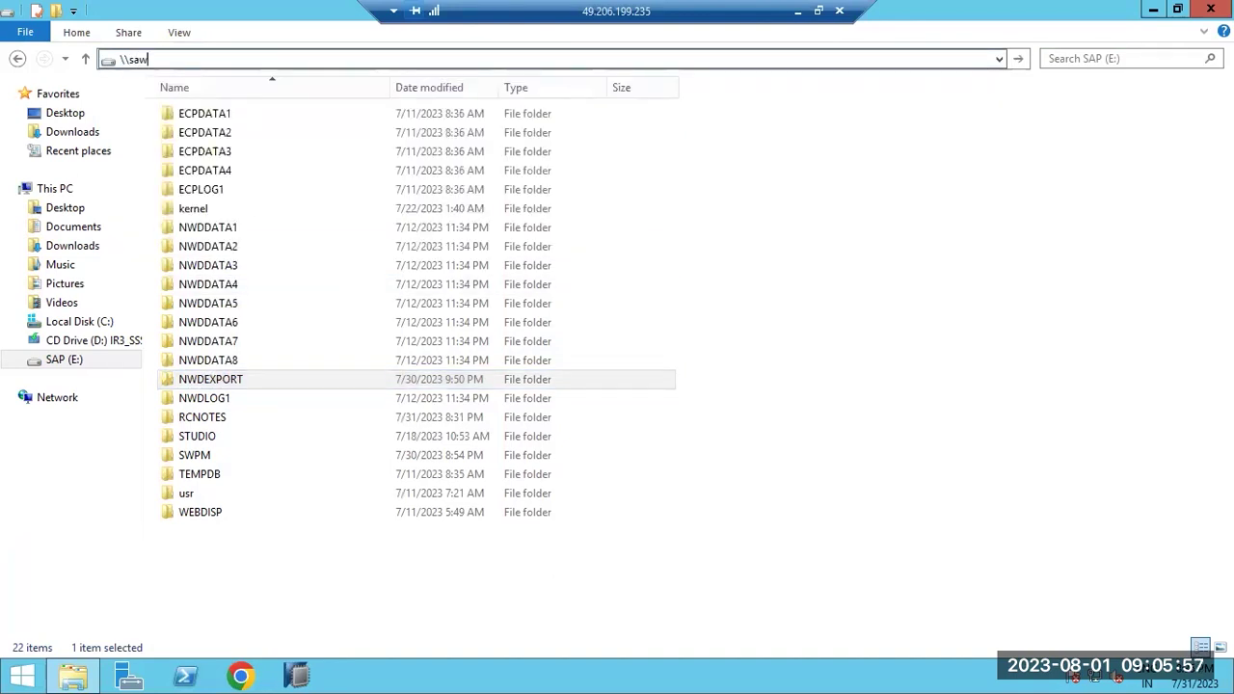
text(pwindows1)
key(Return)
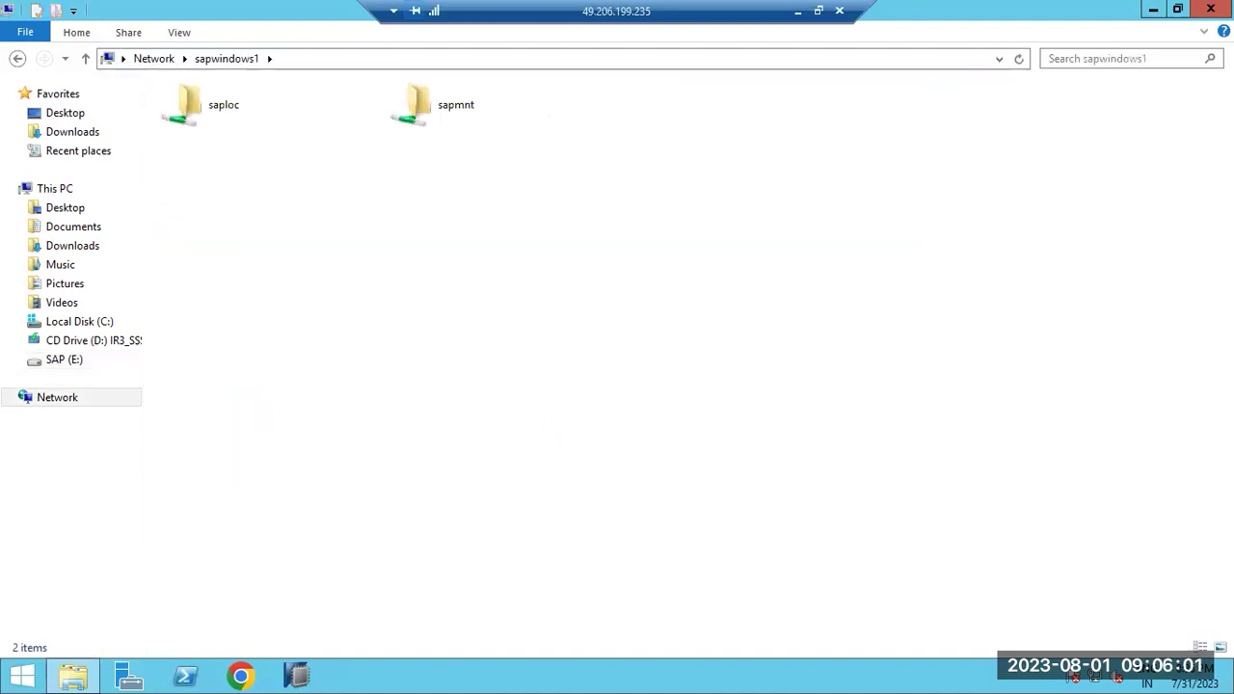
click(430, 114)
double_click(426, 110)
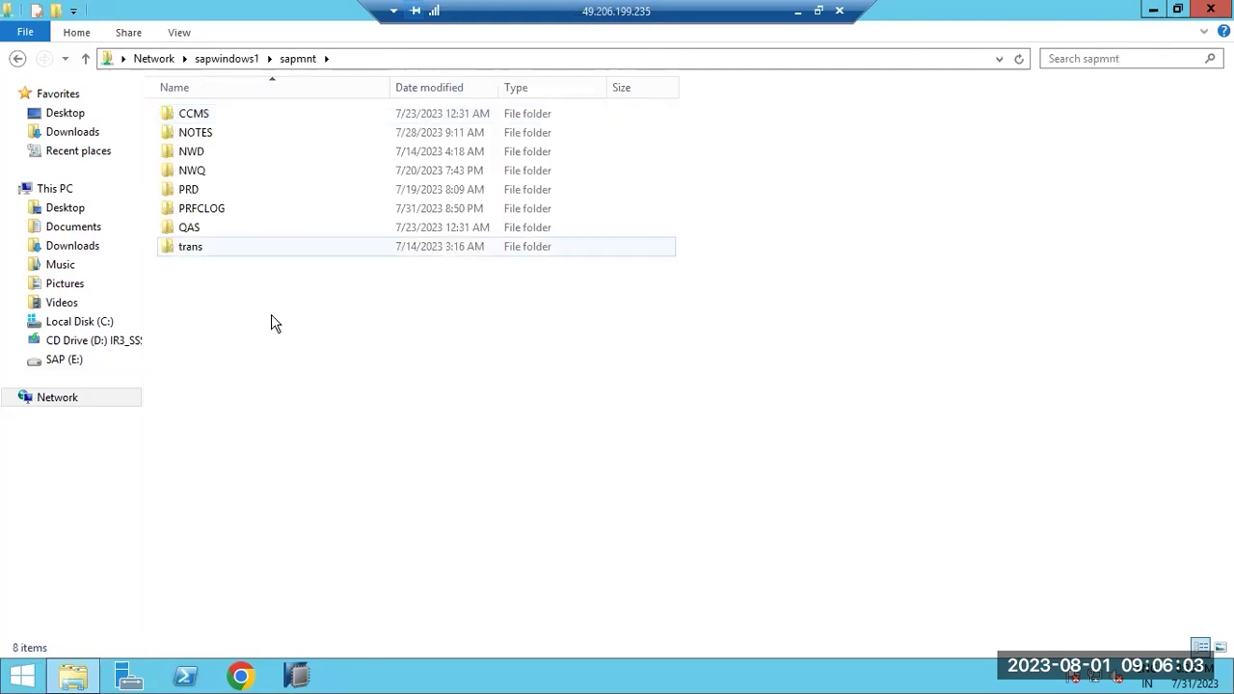
- Paste the NWDEXPORT folder into the sapmnt share and bring the copy progress window to the front
right_click(255, 339)
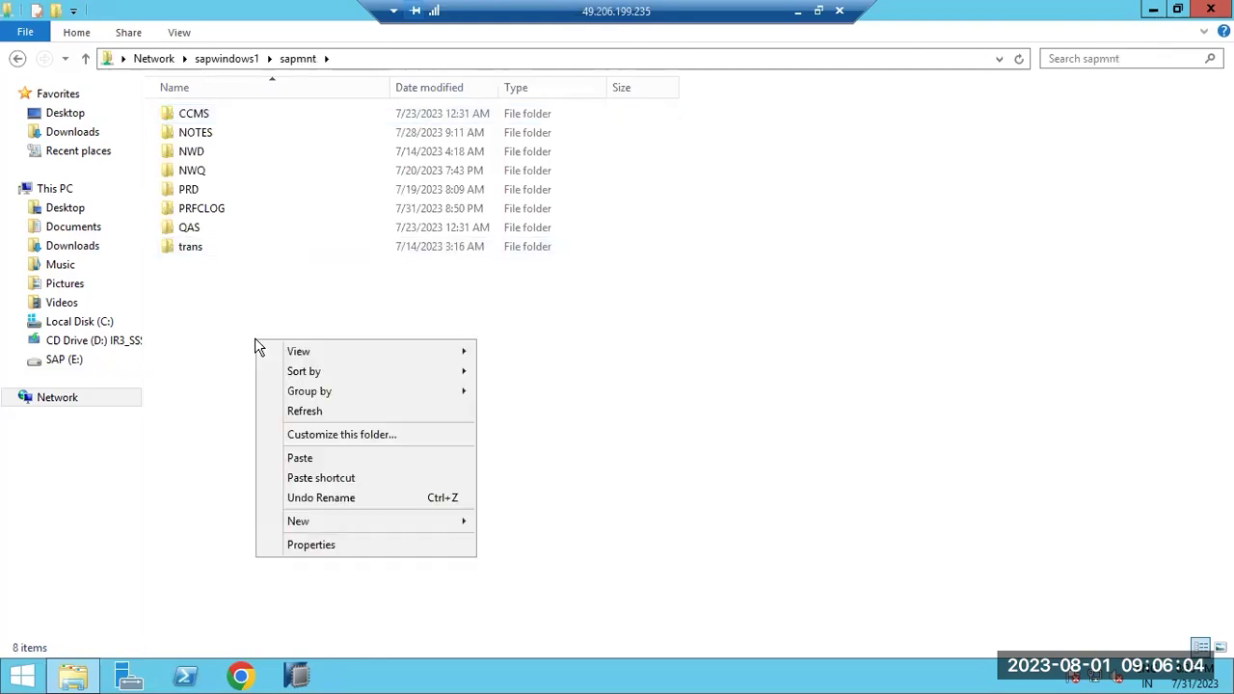
click(312, 459)
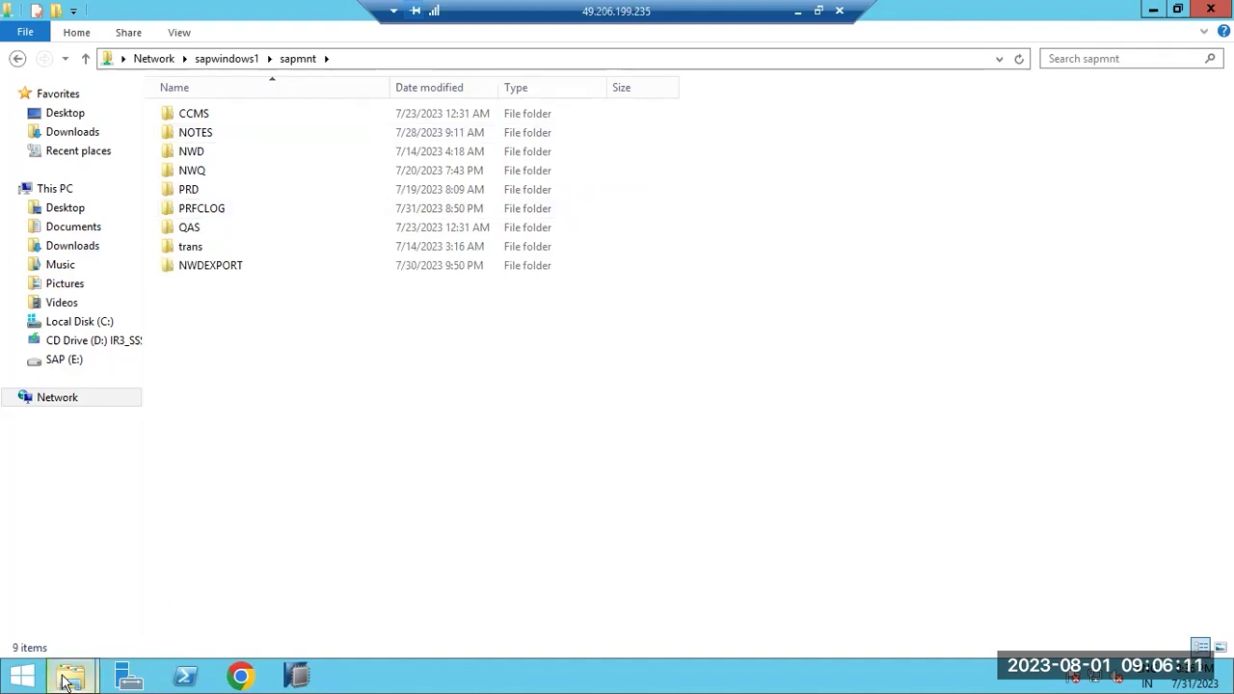
mouse_move(72, 679)
click(229, 575)
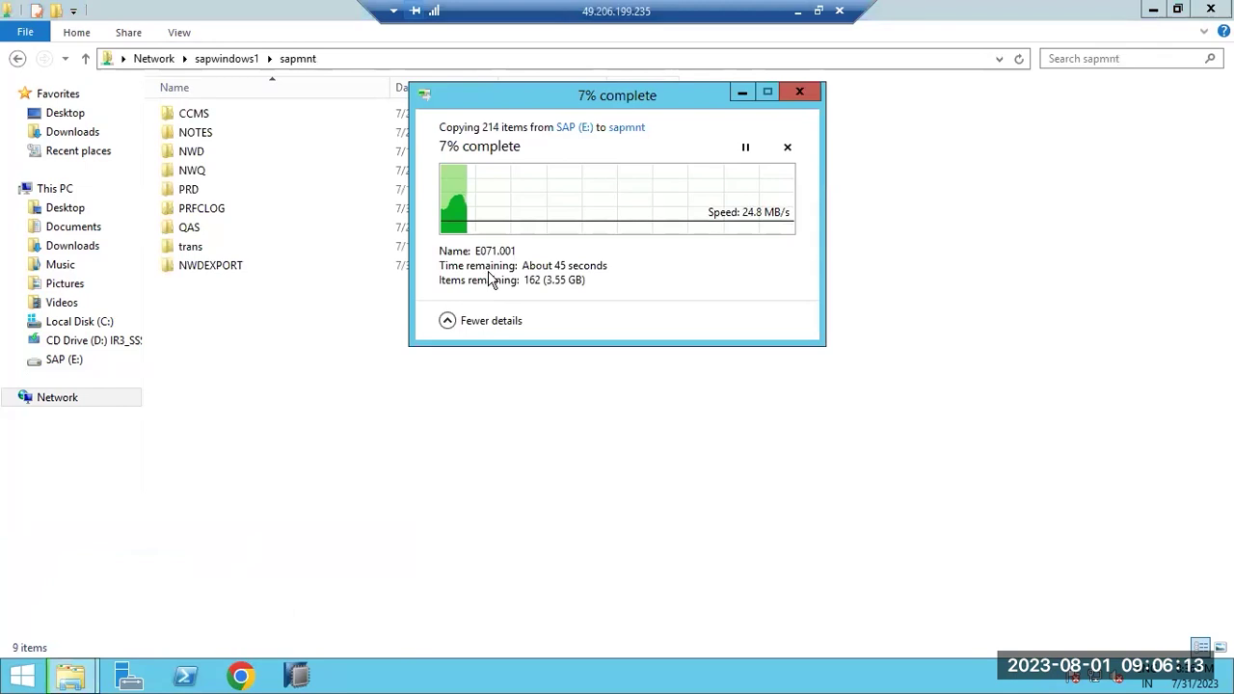
- Switch to the target server's remote desktop session and look through the folders on Local Disk (C:)
click(798, 10)
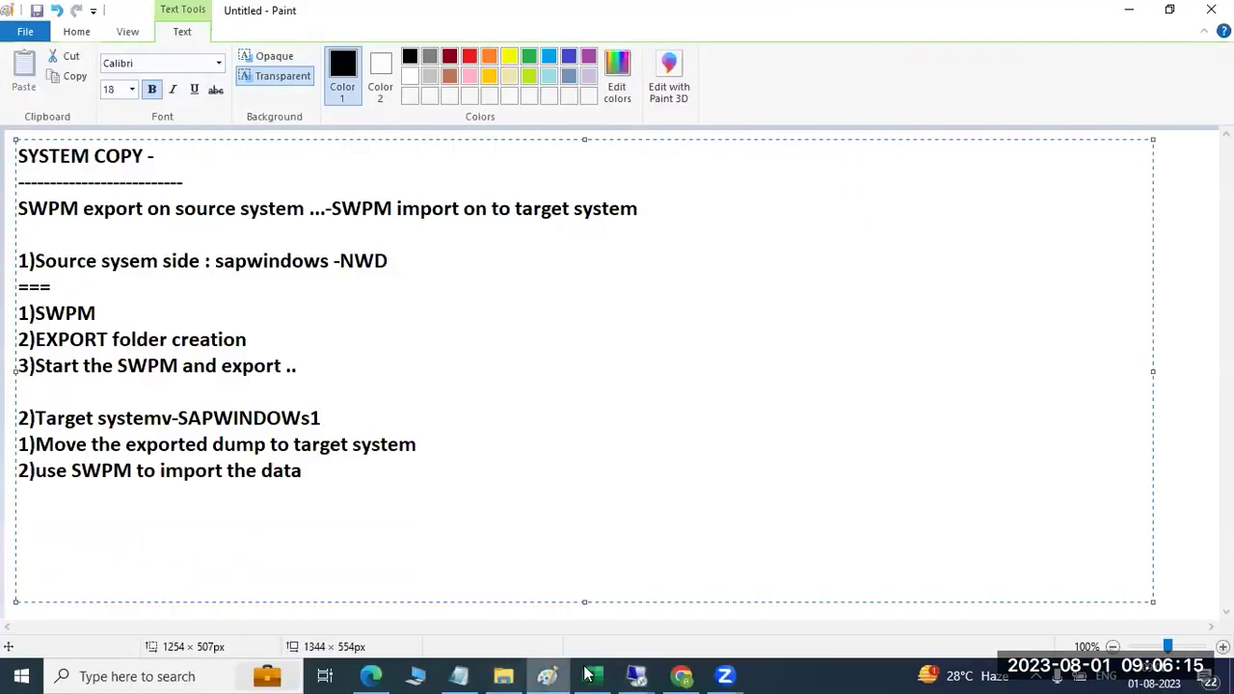
mouse_move(636, 675)
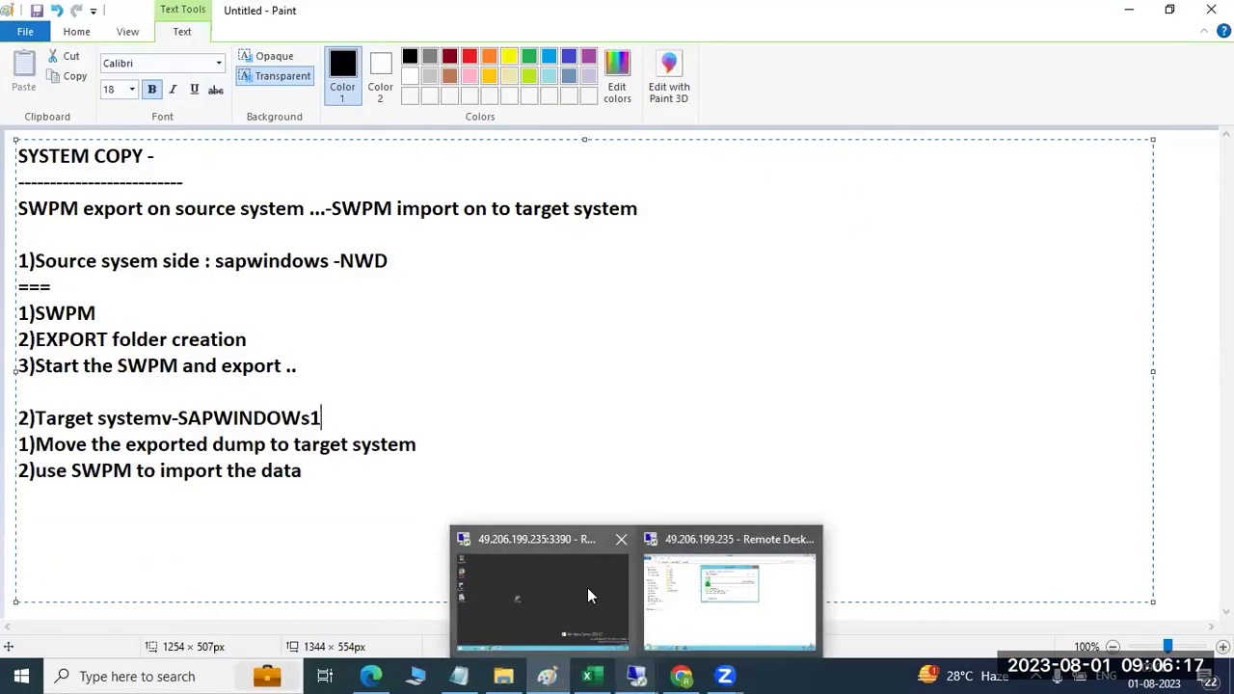
click(545, 562)
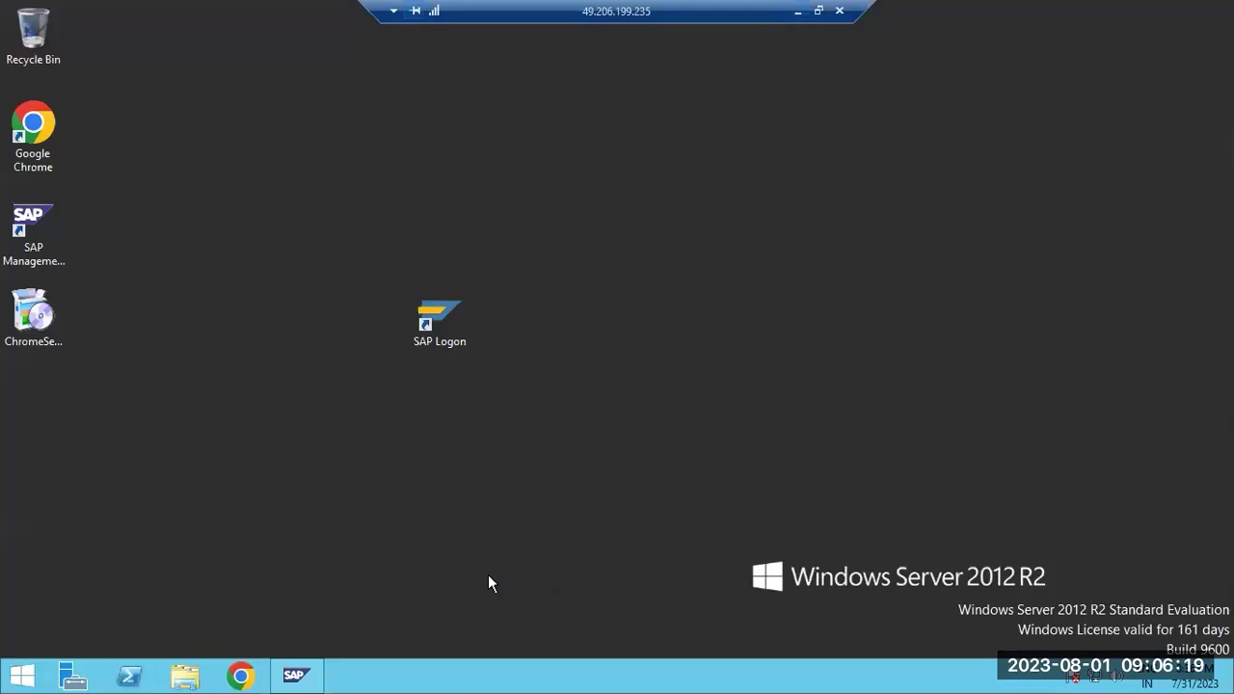
click(186, 676)
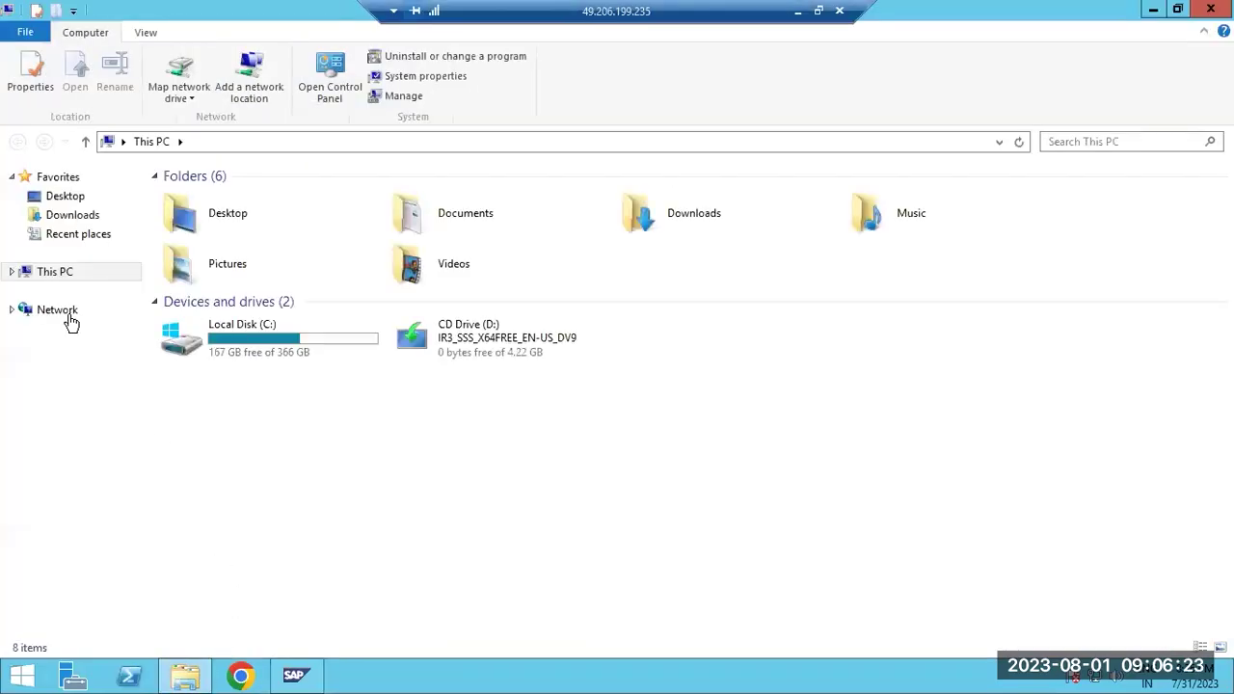
click(67, 274)
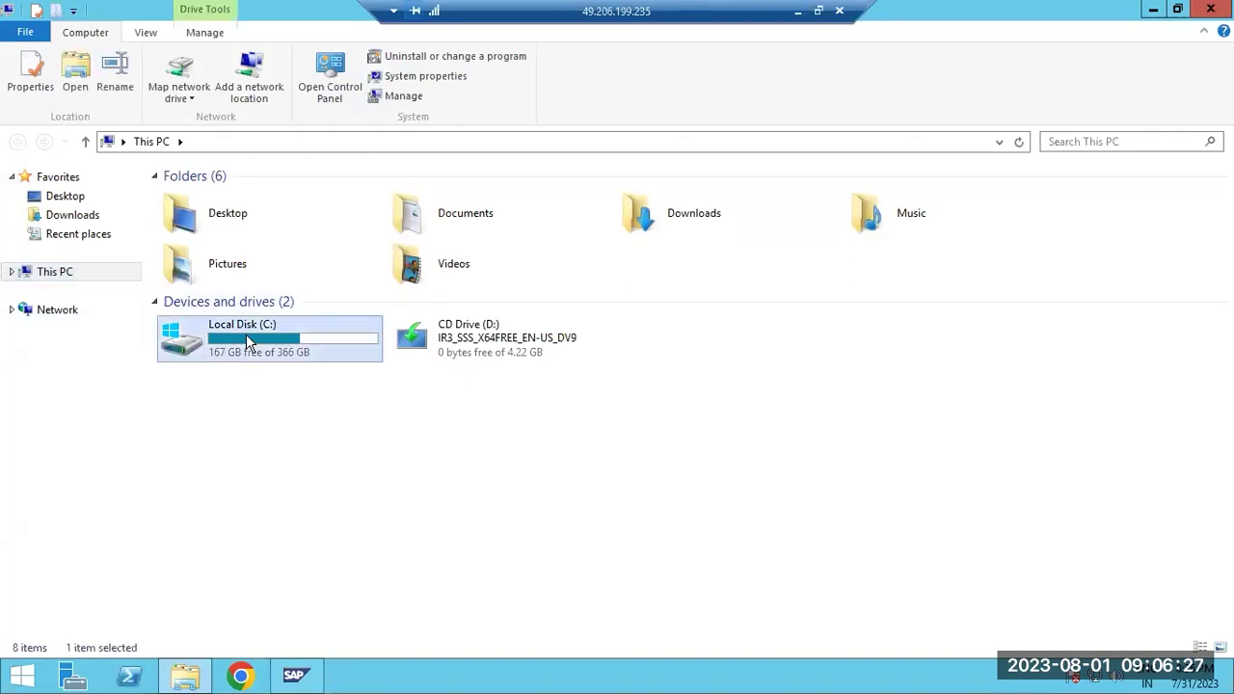
double_click(222, 326)
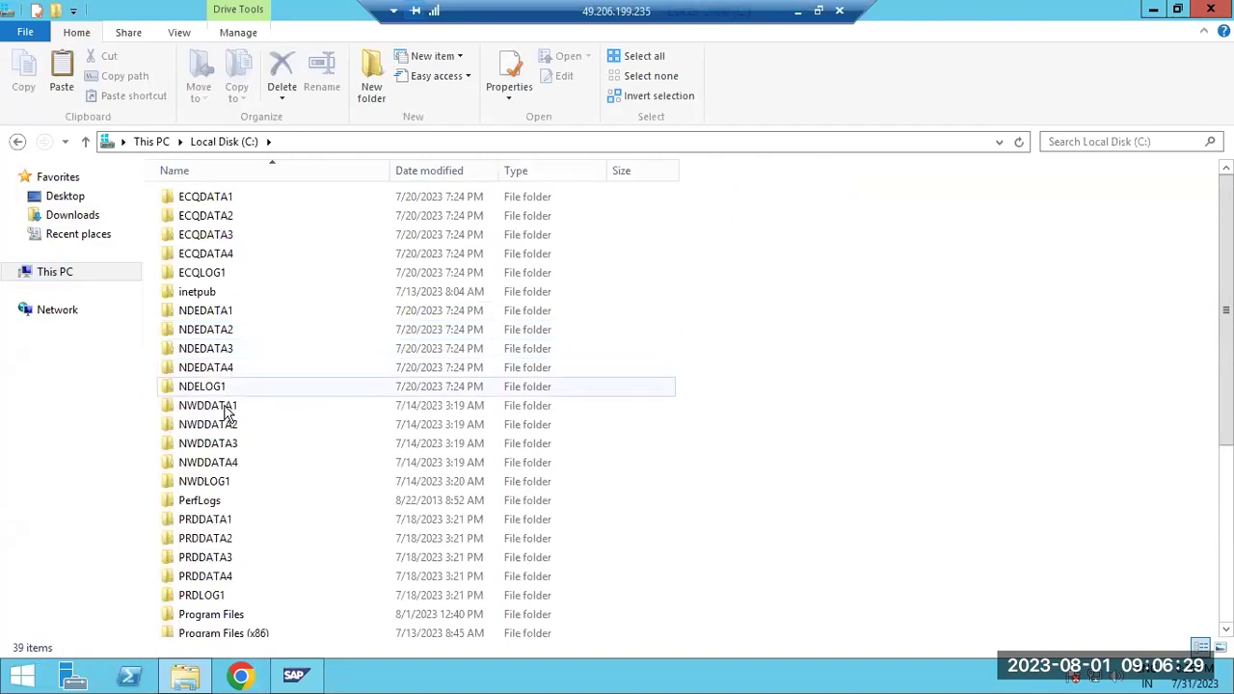
scroll(214, 590, down, 5)
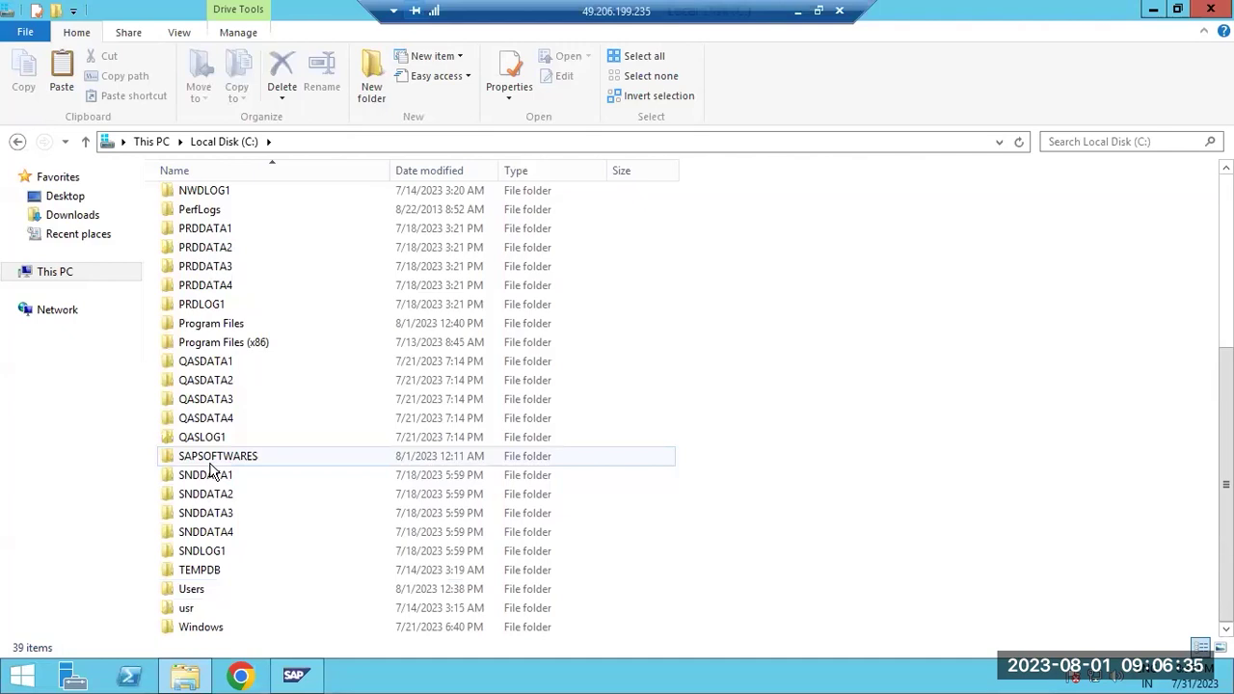
- Review the SAP systems and the PRD instances in the target server's SAP Management Console
click(295, 675)
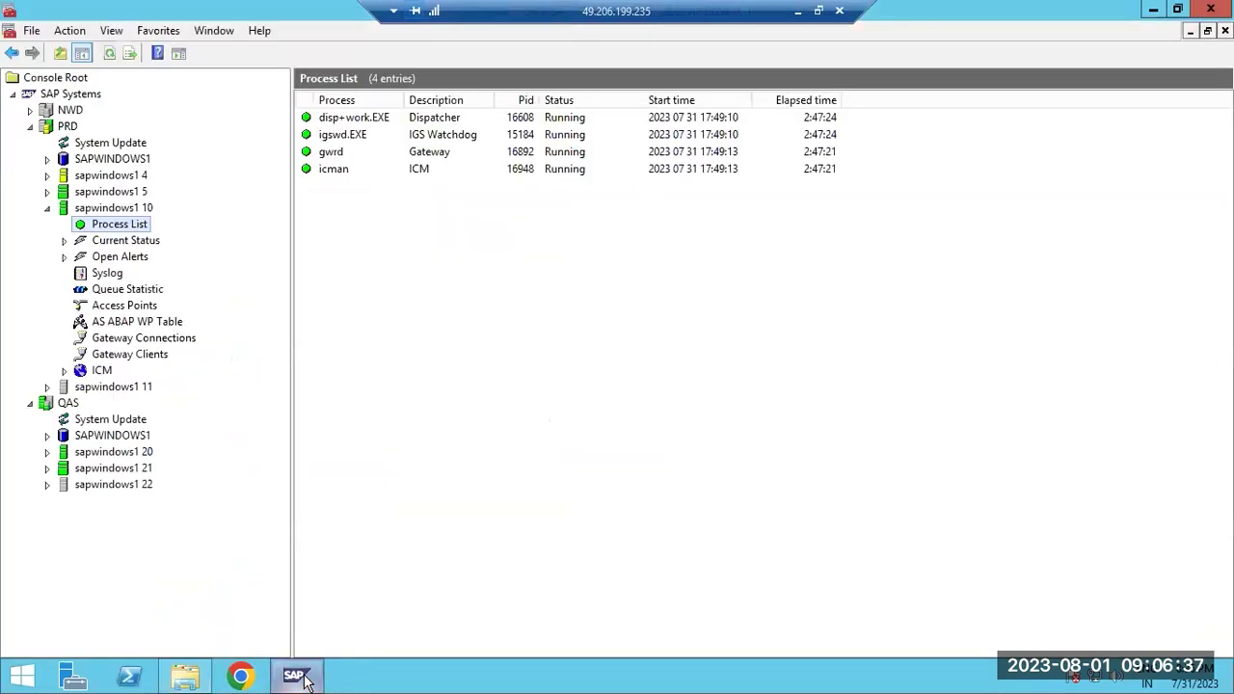
click(30, 127)
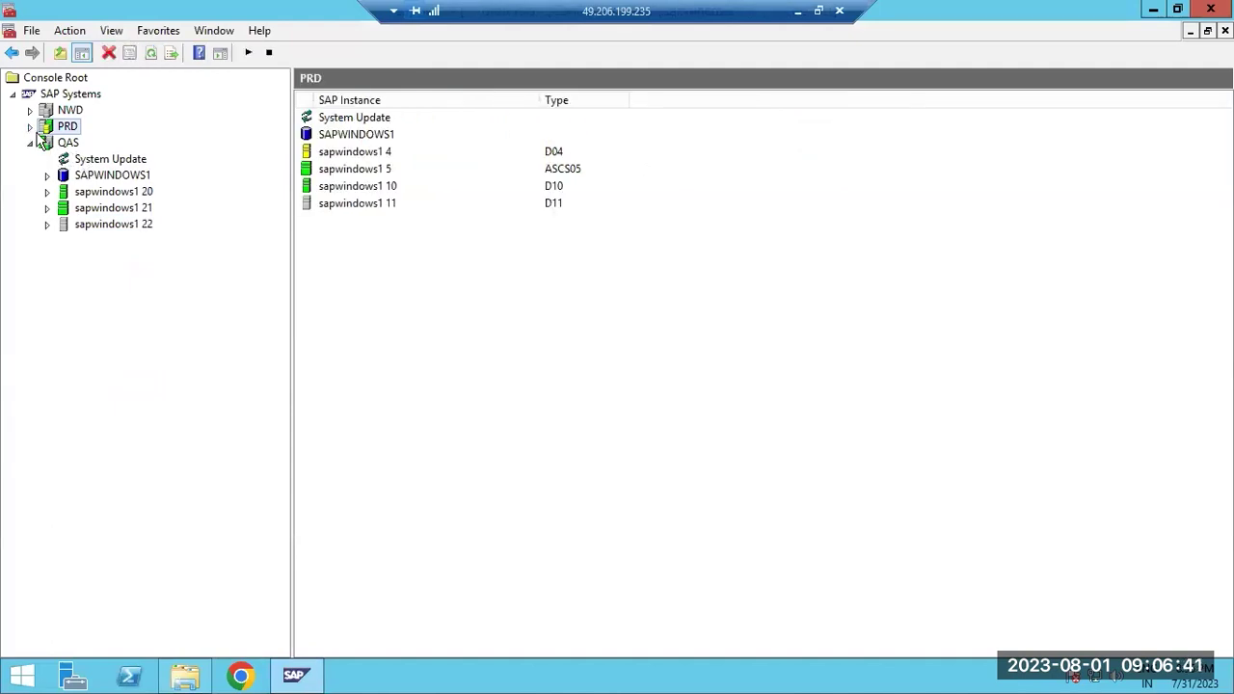
click(30, 127)
click(30, 126)
- Check the target server's computer name in the system information and System Properties without changing any settings
click(185, 674)
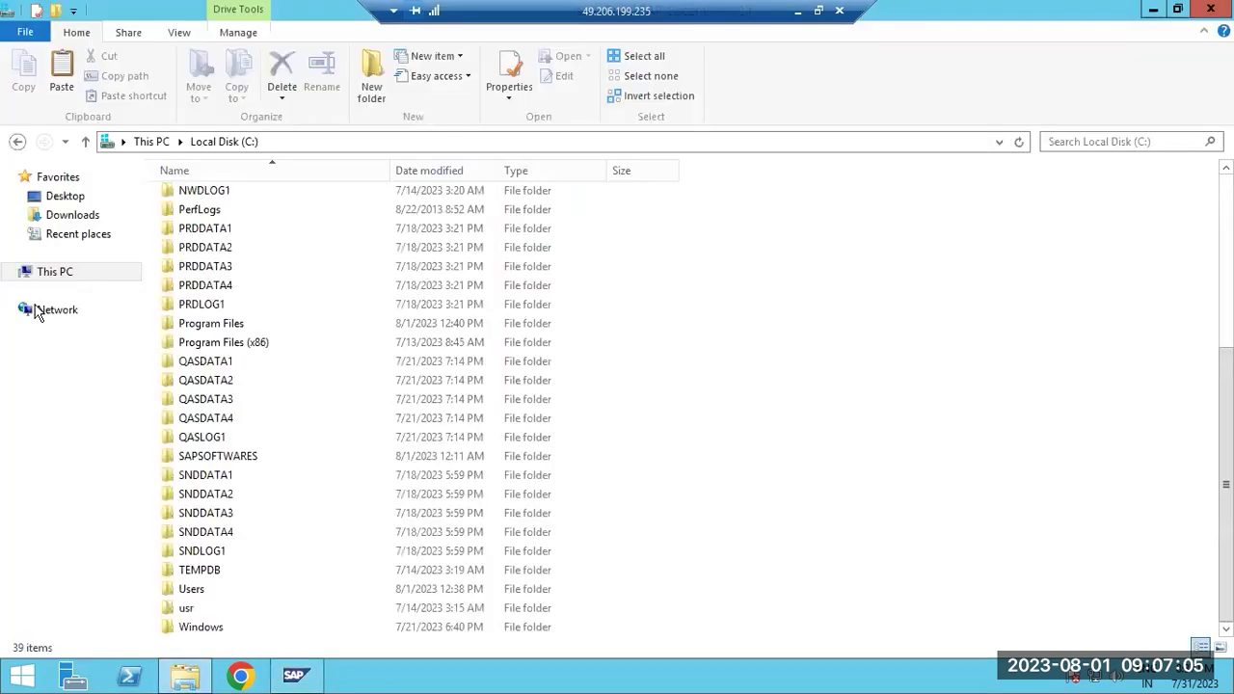
right_click(56, 272)
right_click(53, 277)
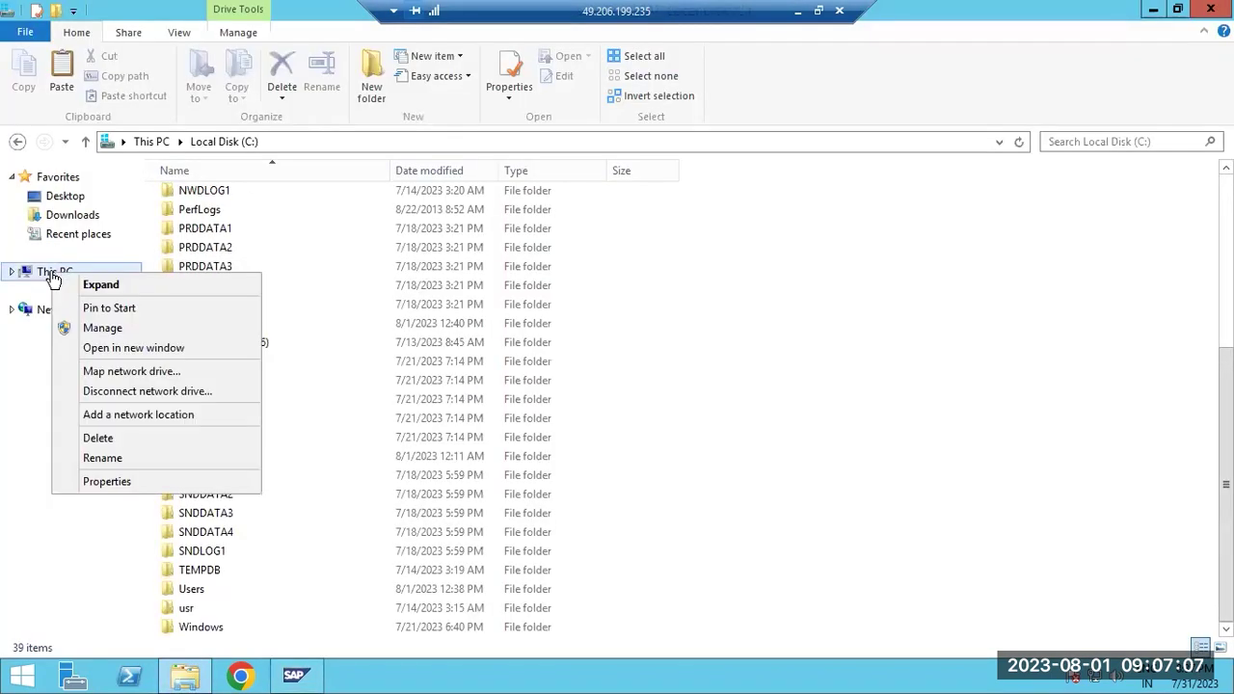
click(133, 491)
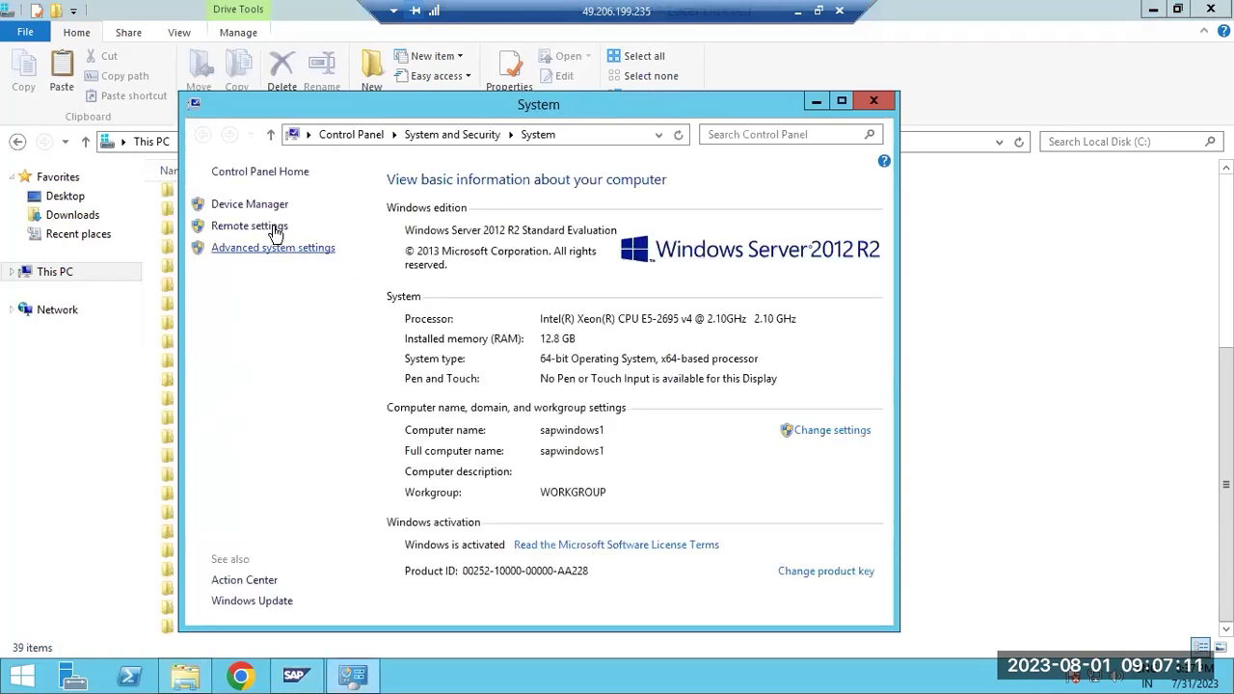
click(249, 225)
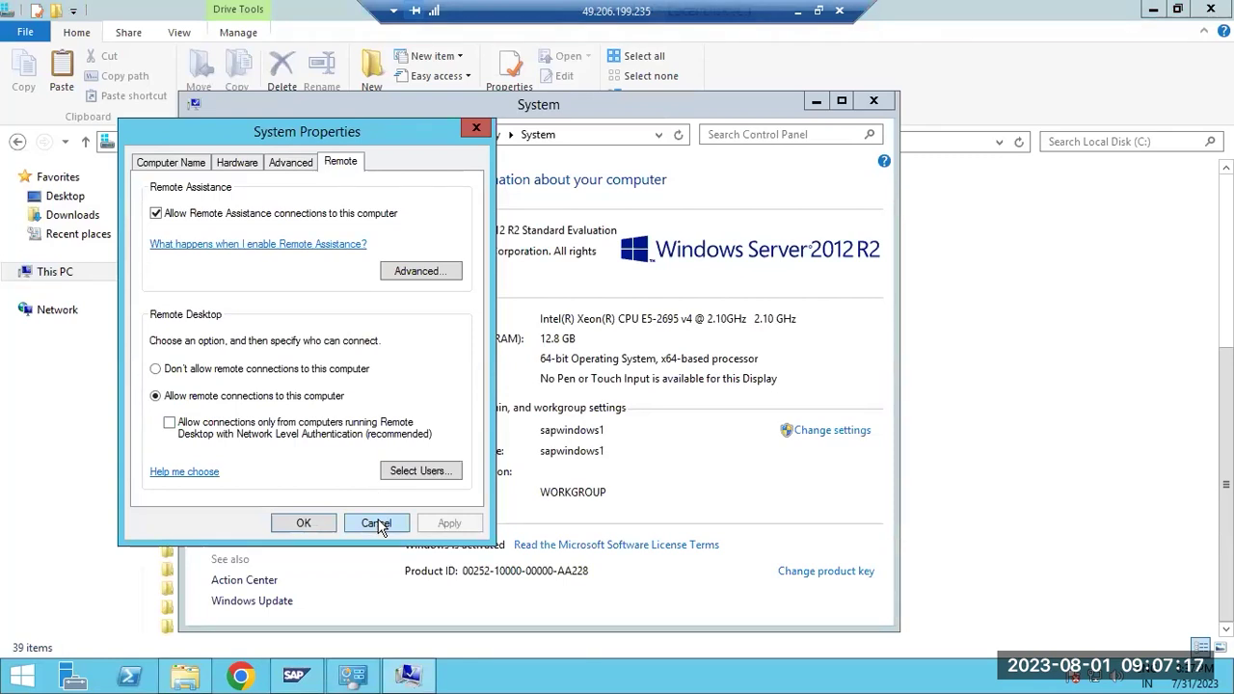
click(150, 166)
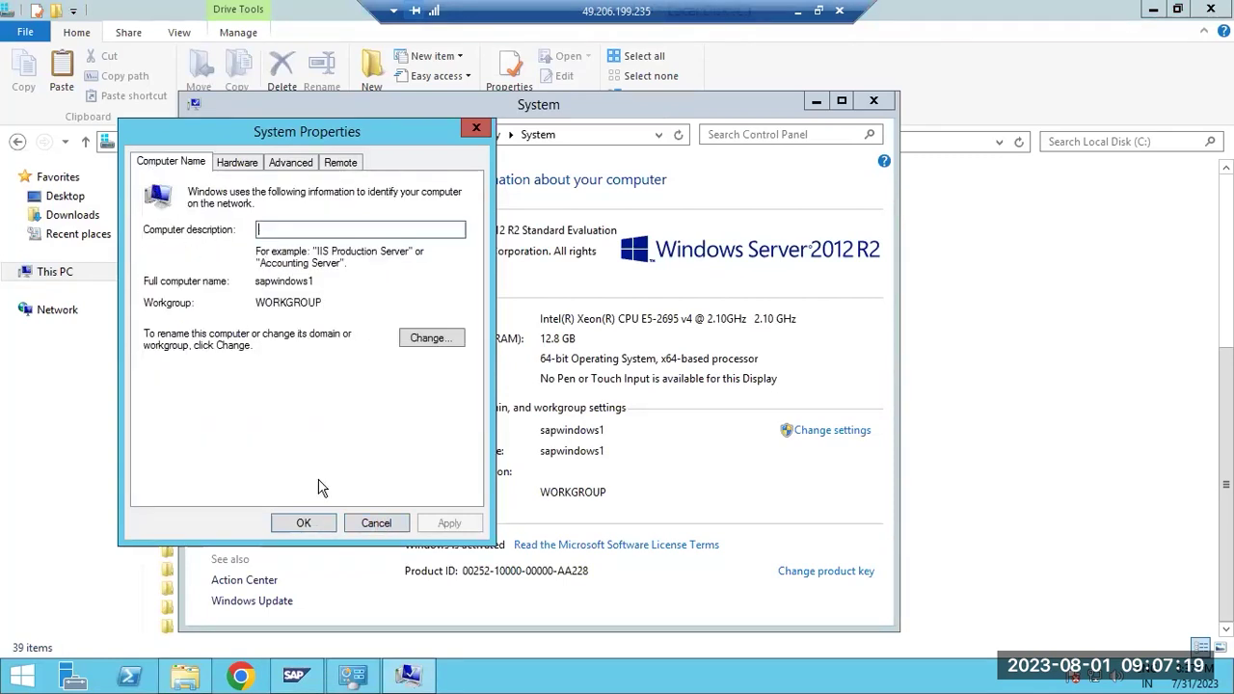
click(359, 522)
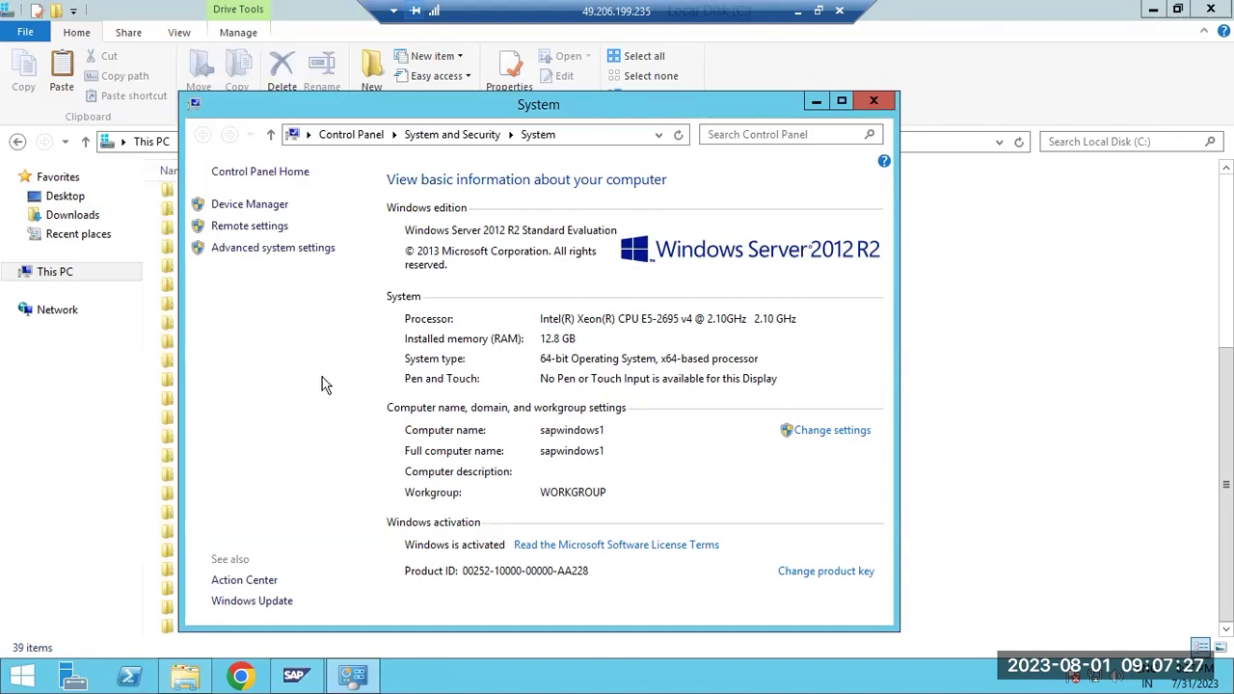
- Return to the Paint notes and append "-ONPREM" to the source system heading and "-CLOUD" to the target system heading
click(795, 10)
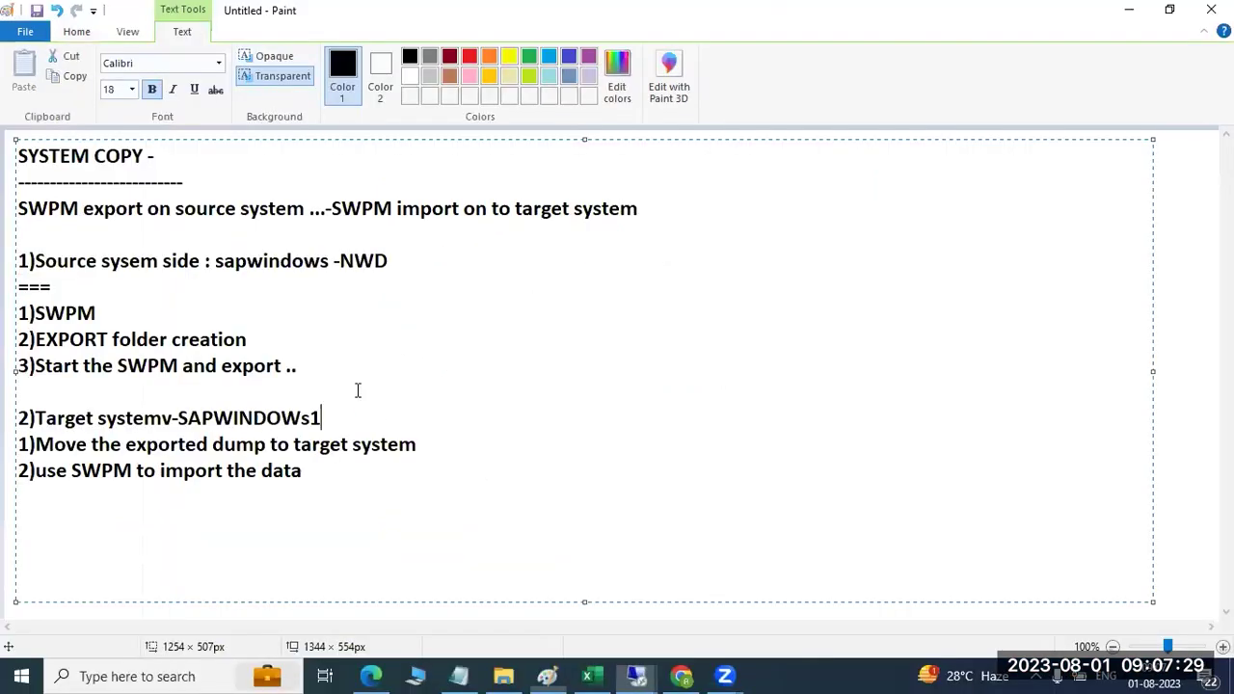
click(453, 252)
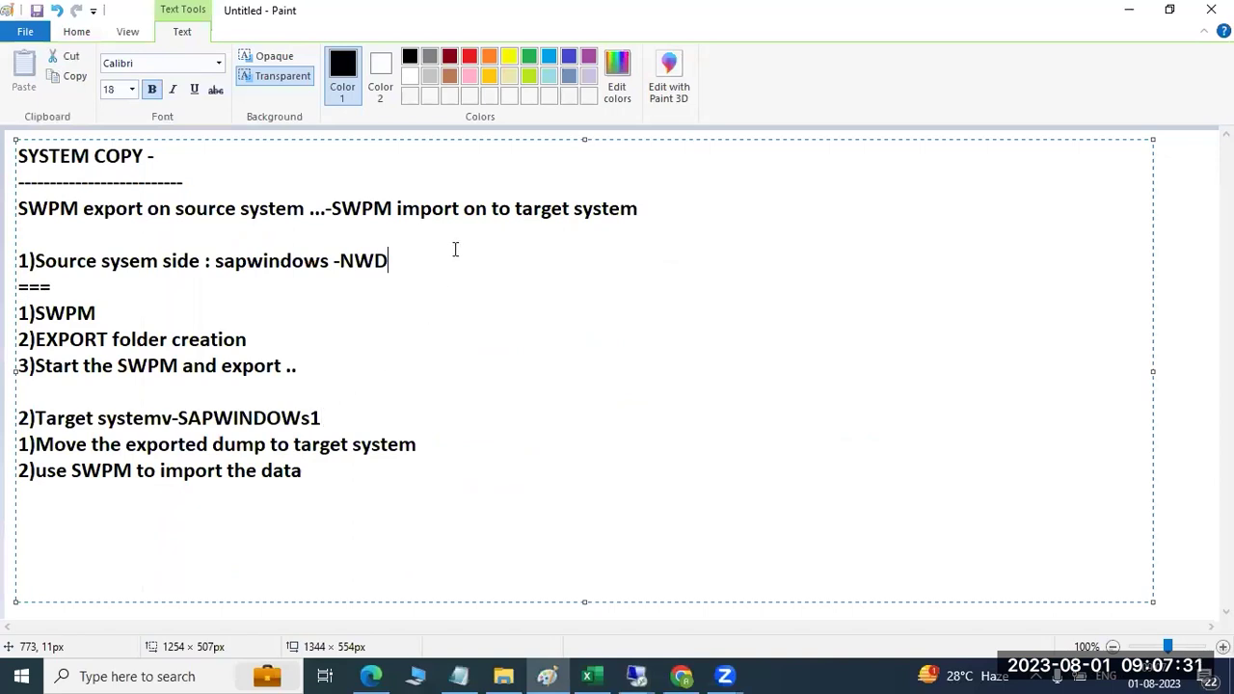
text(-ONPREM)
click(405, 423)
text(-CLOUD)
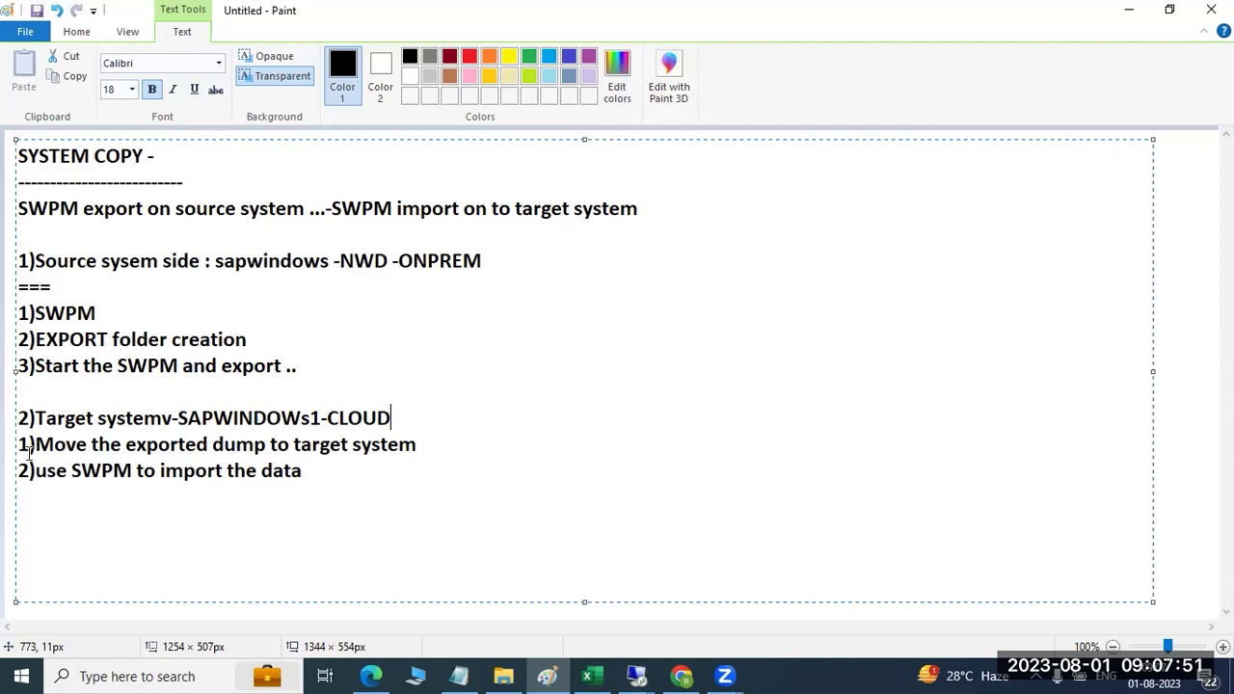
drag(66, 418, 174, 418)
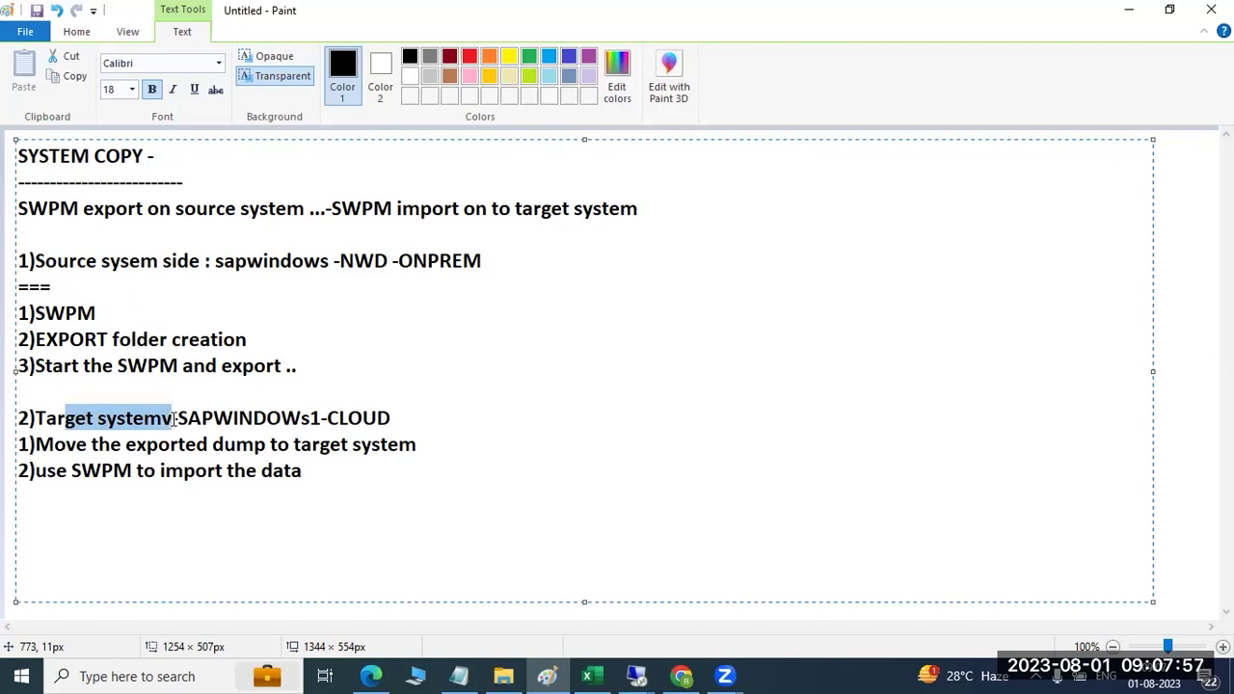
drag(174, 418, 303, 470)
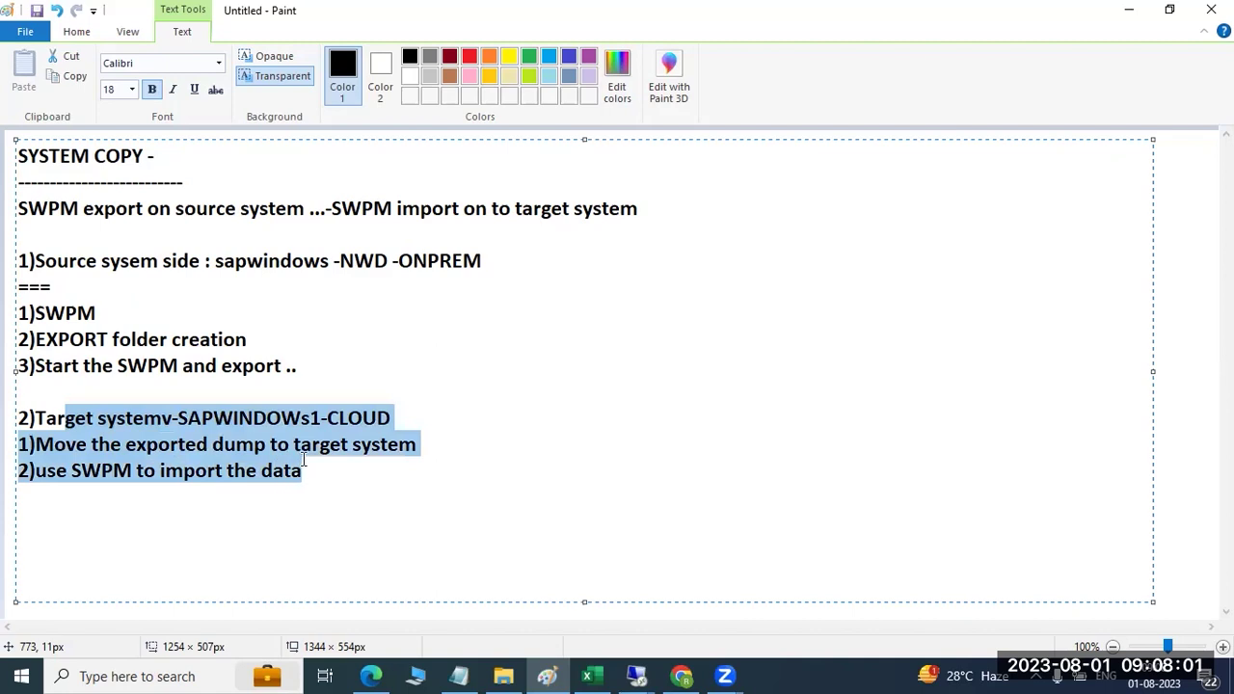
click(125, 482)
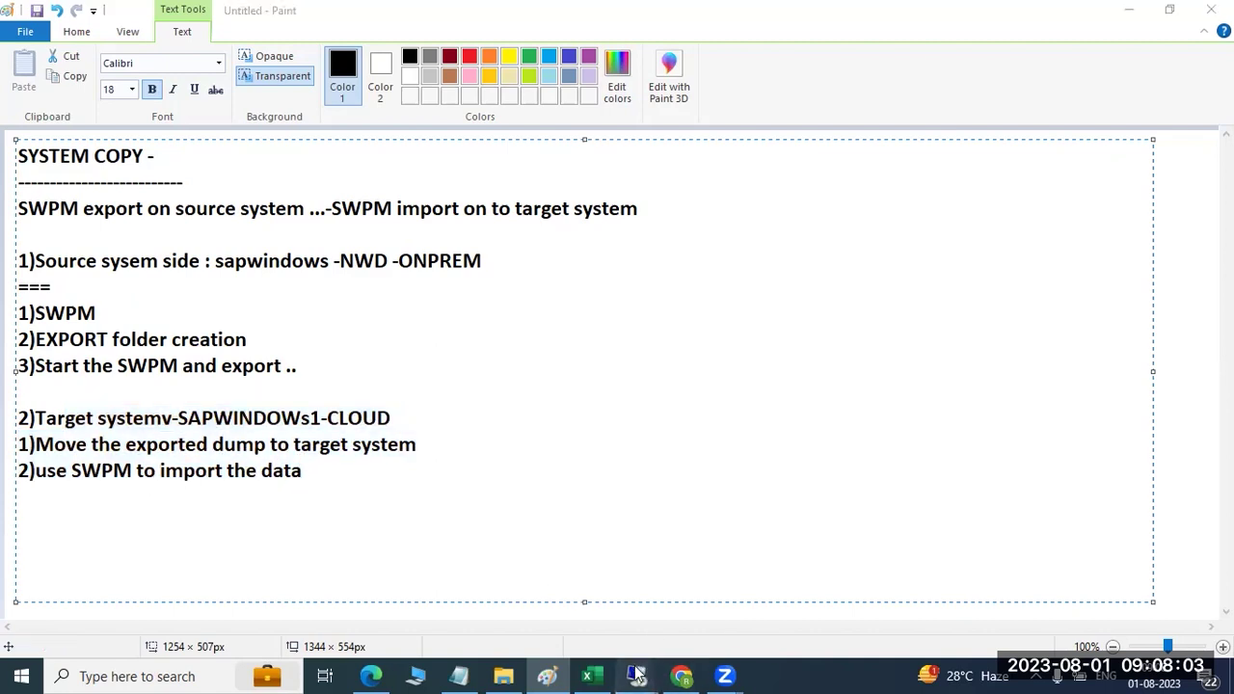
- Switch to the source server's session and check the NWDEXPORT copy and the path of the sapmnt share
mouse_move(636, 675)
click(731, 603)
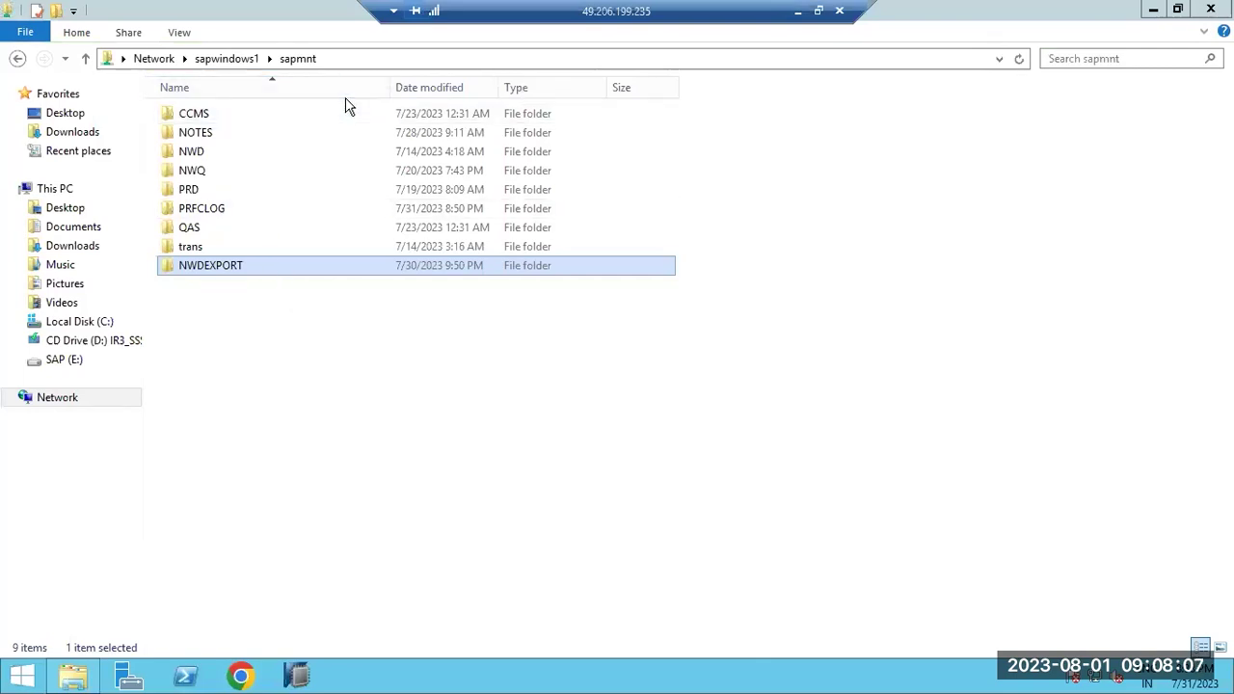
key(alt+d)
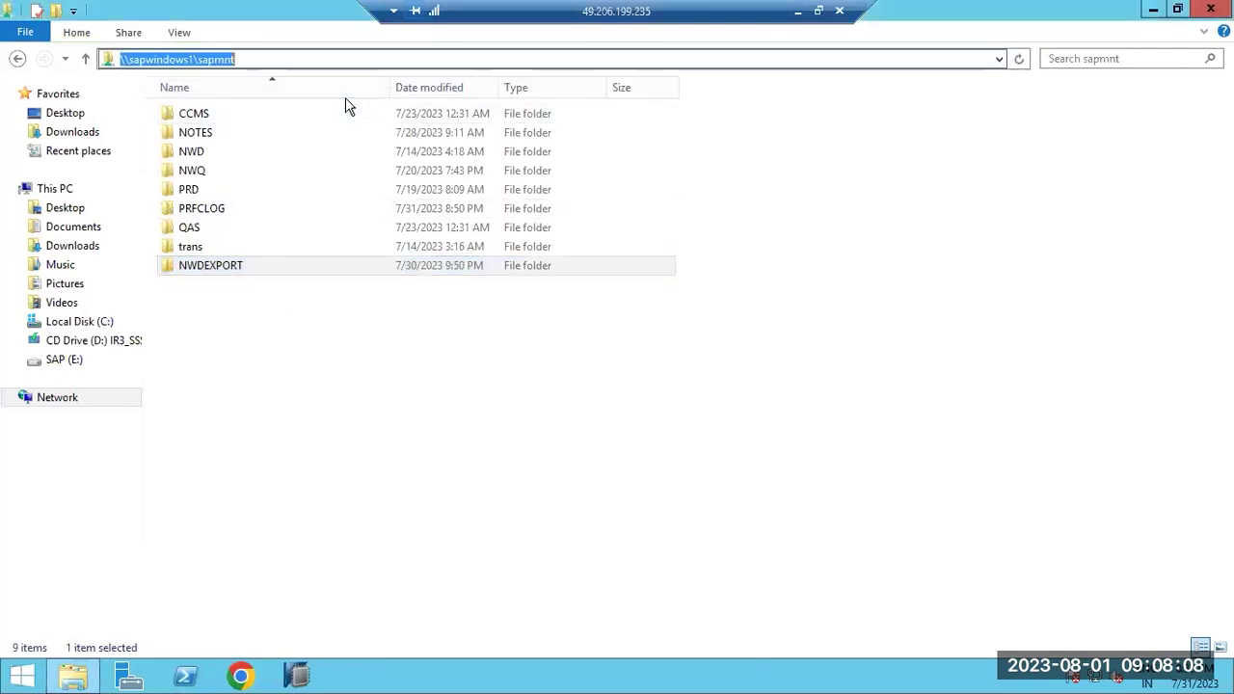
click(797, 10)
- Switch to the target server's session, close the System window and open the sapmnt share at \\sapwindows1
mouse_move(636, 675)
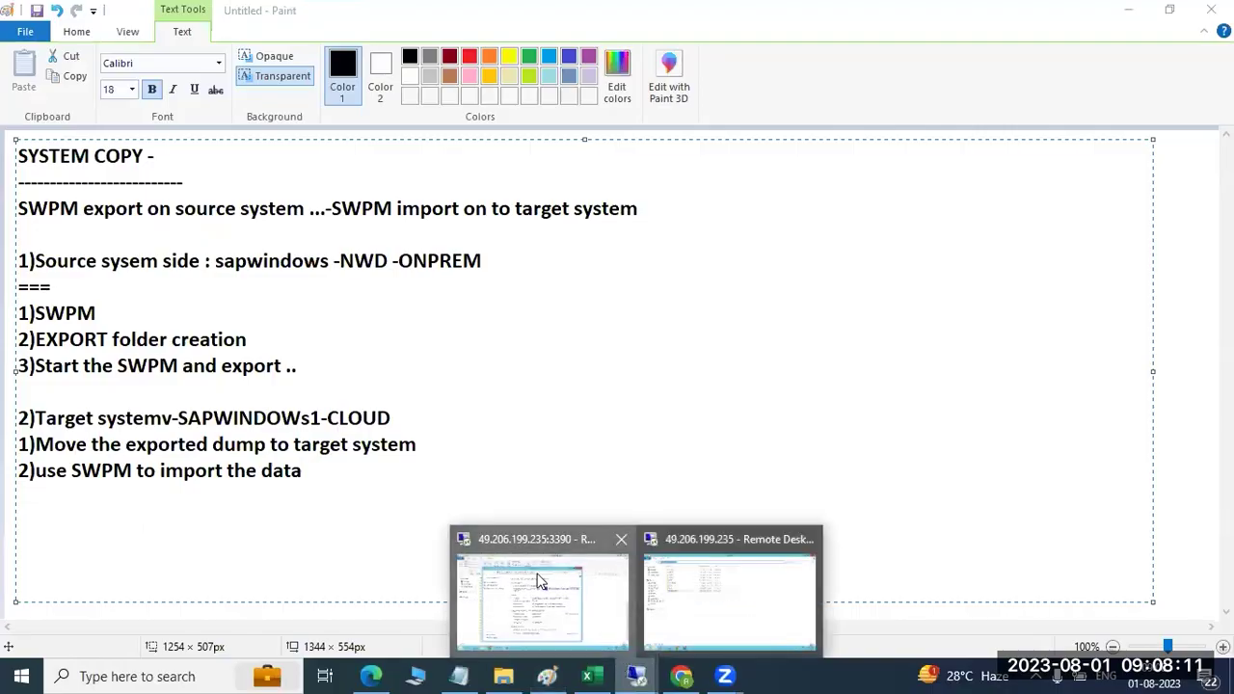
click(537, 569)
key(alt+F4)
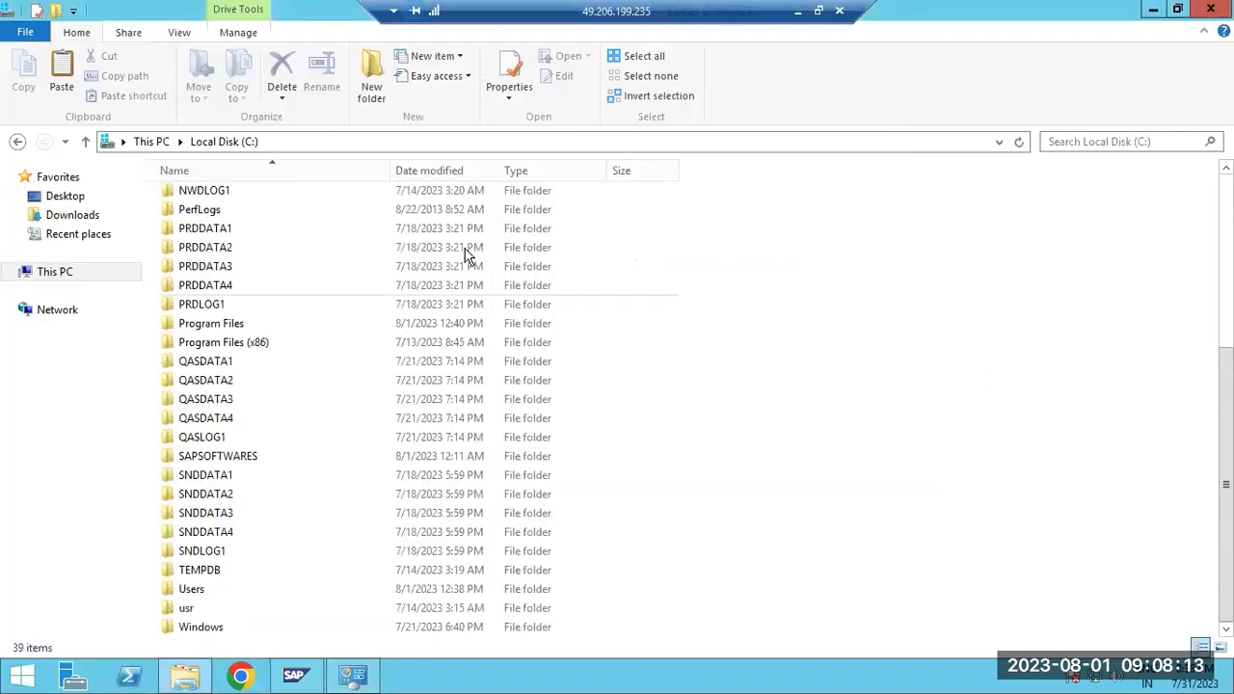
click(403, 140)
text(\\sa)
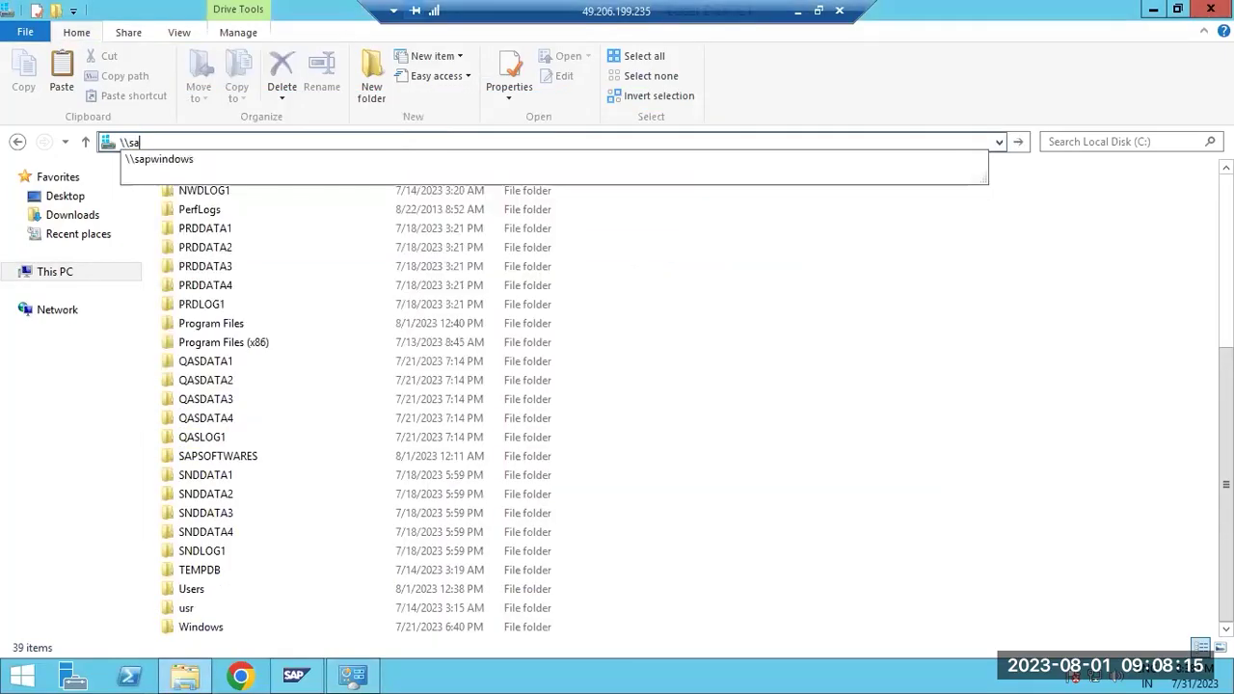
text(pwindows)
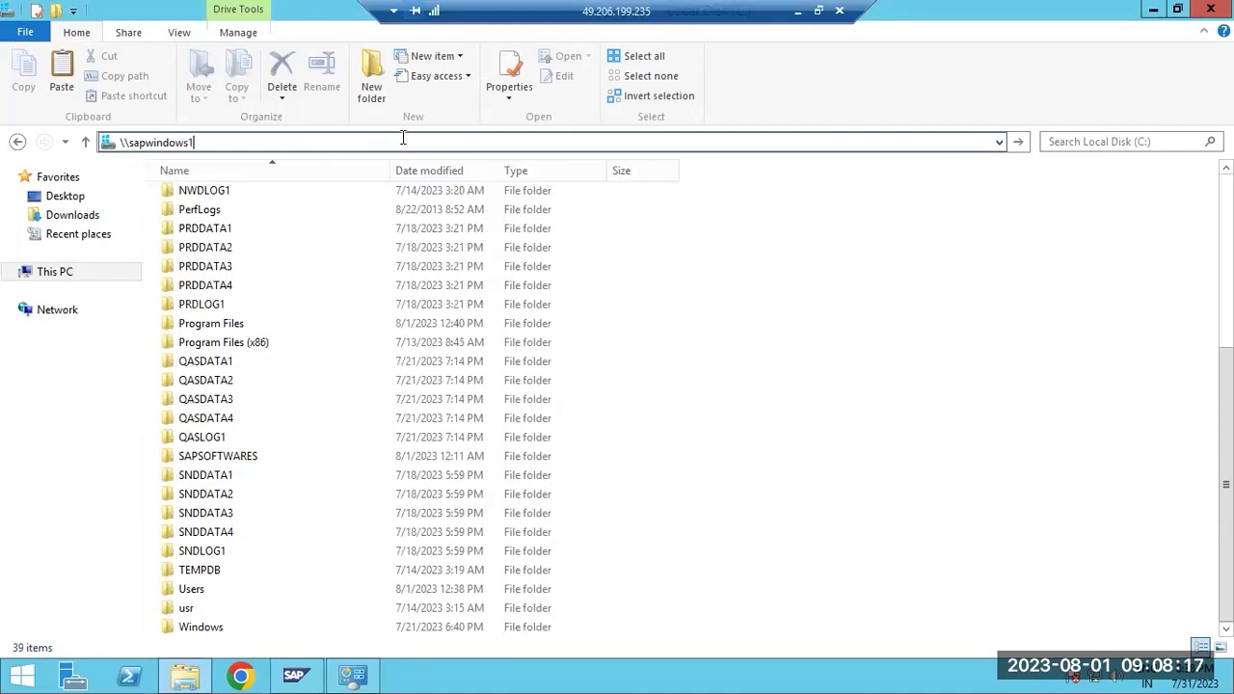
text(1)
key(Return)
double_click(421, 202)
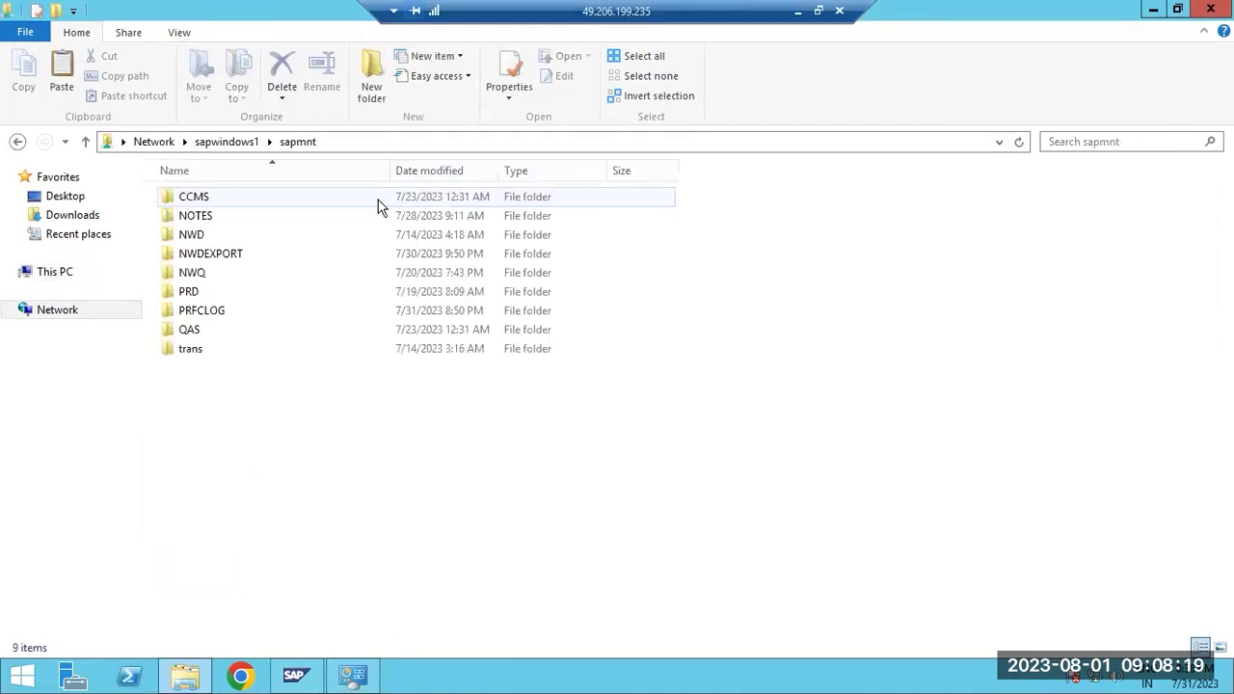
- Move the NWDEXPORT folder from the sapmnt share to the SAPSOFTWARES folder on Local Disk (C:)
click(209, 253)
right_click(209, 254)
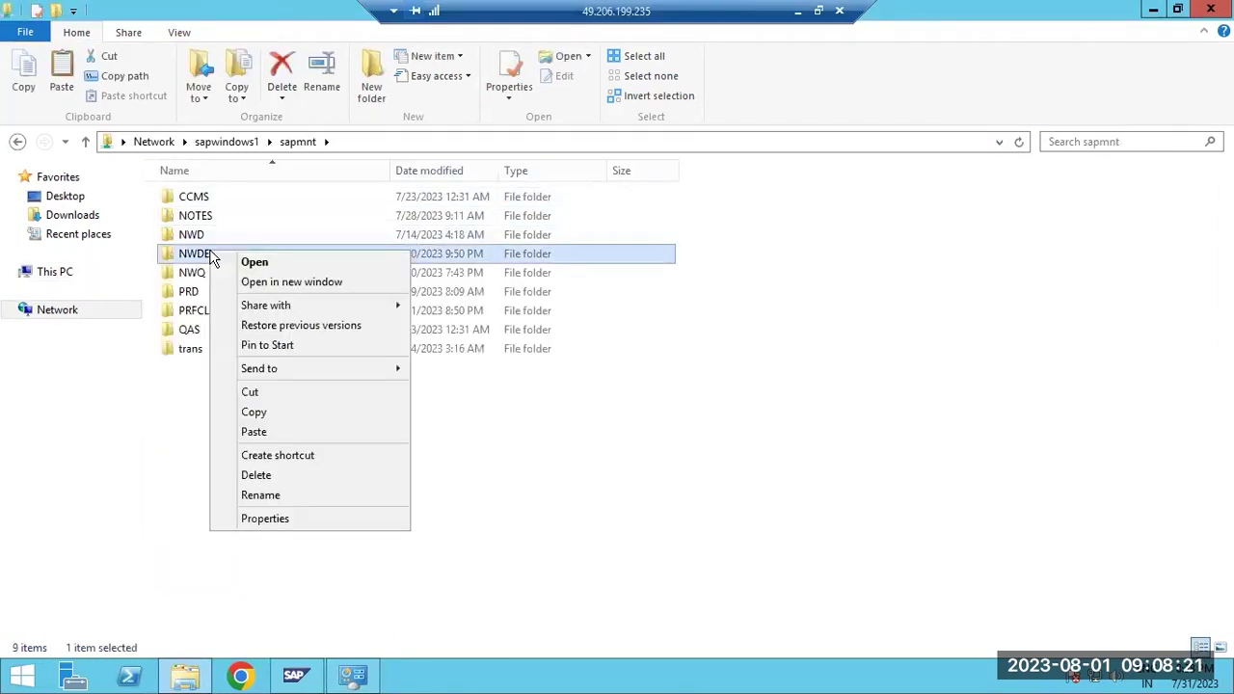
click(262, 397)
click(51, 274)
double_click(342, 338)
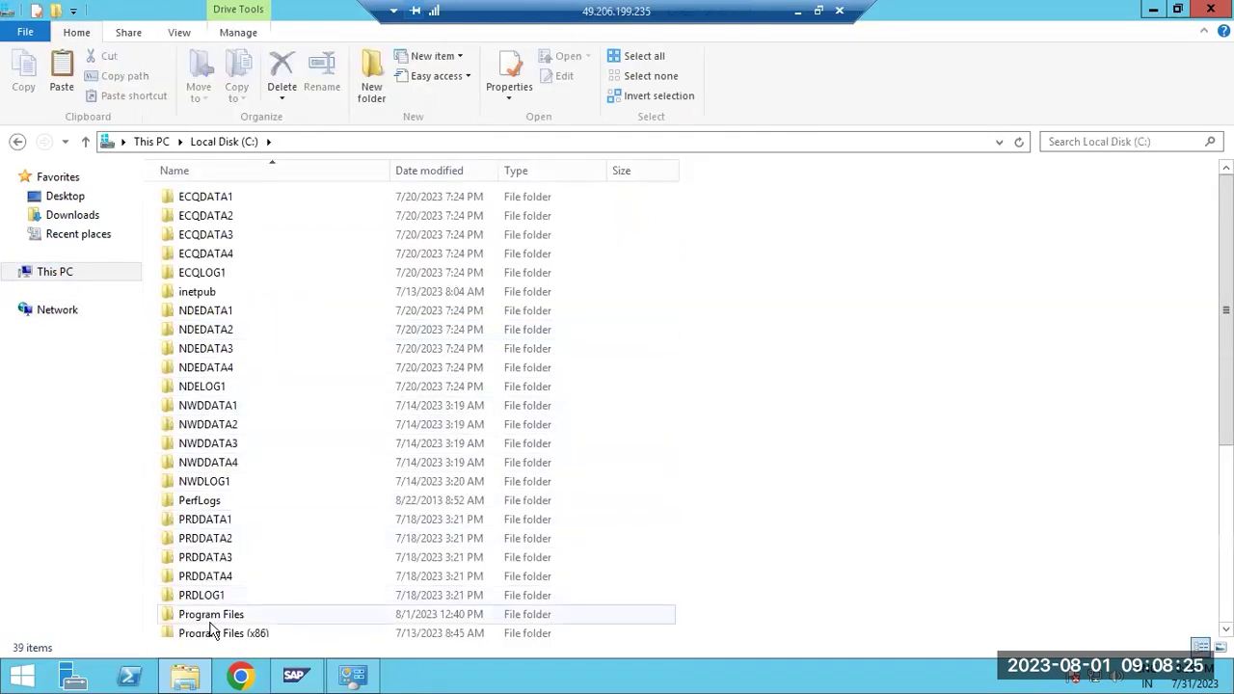
click(213, 618)
scroll(215, 619, down, 5)
click(204, 477)
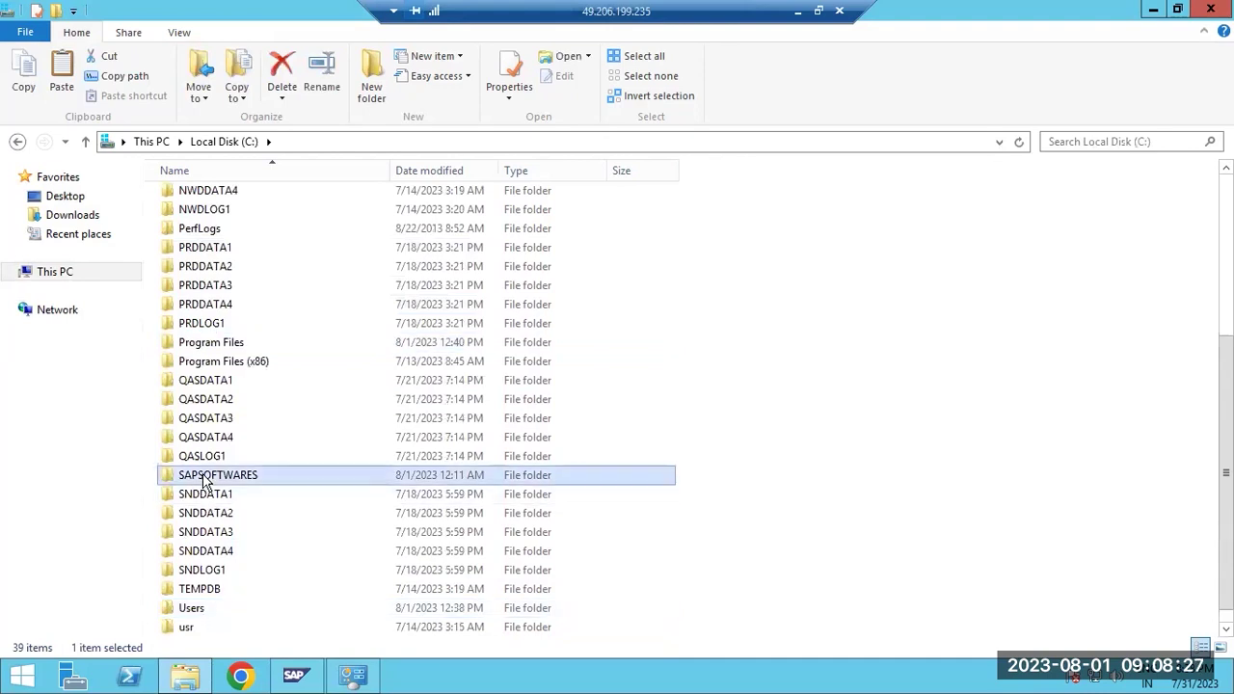
double_click(204, 477)
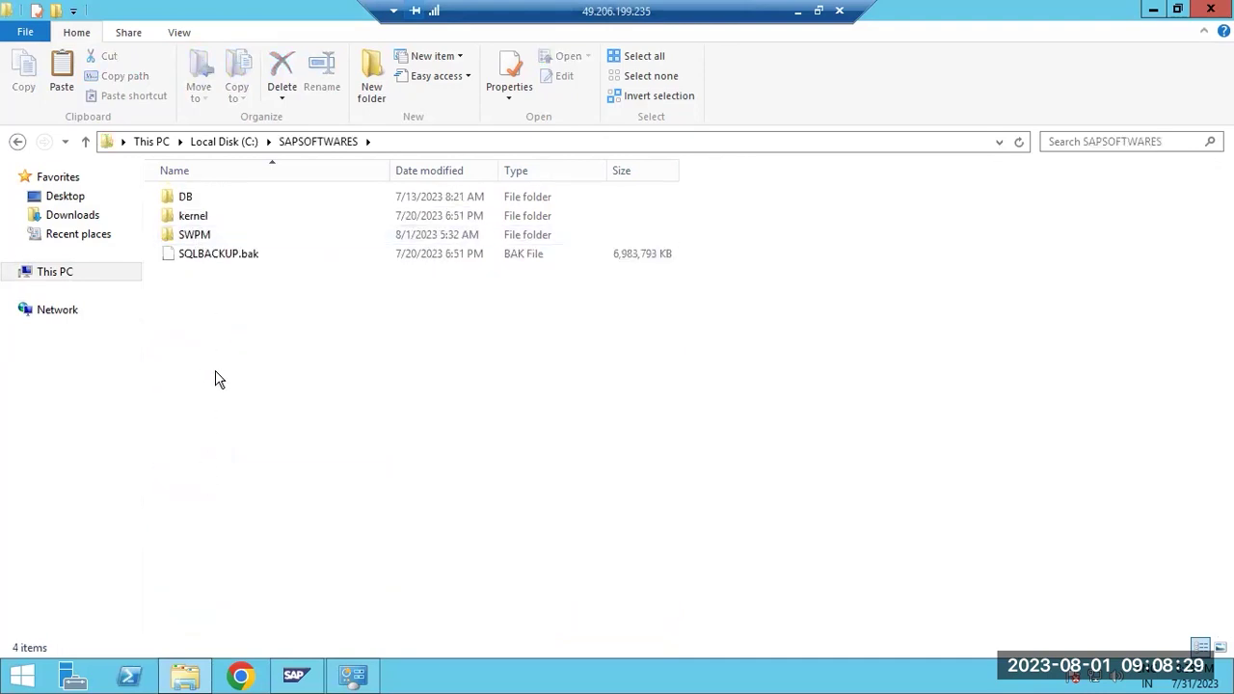
right_click(218, 377)
click(253, 489)
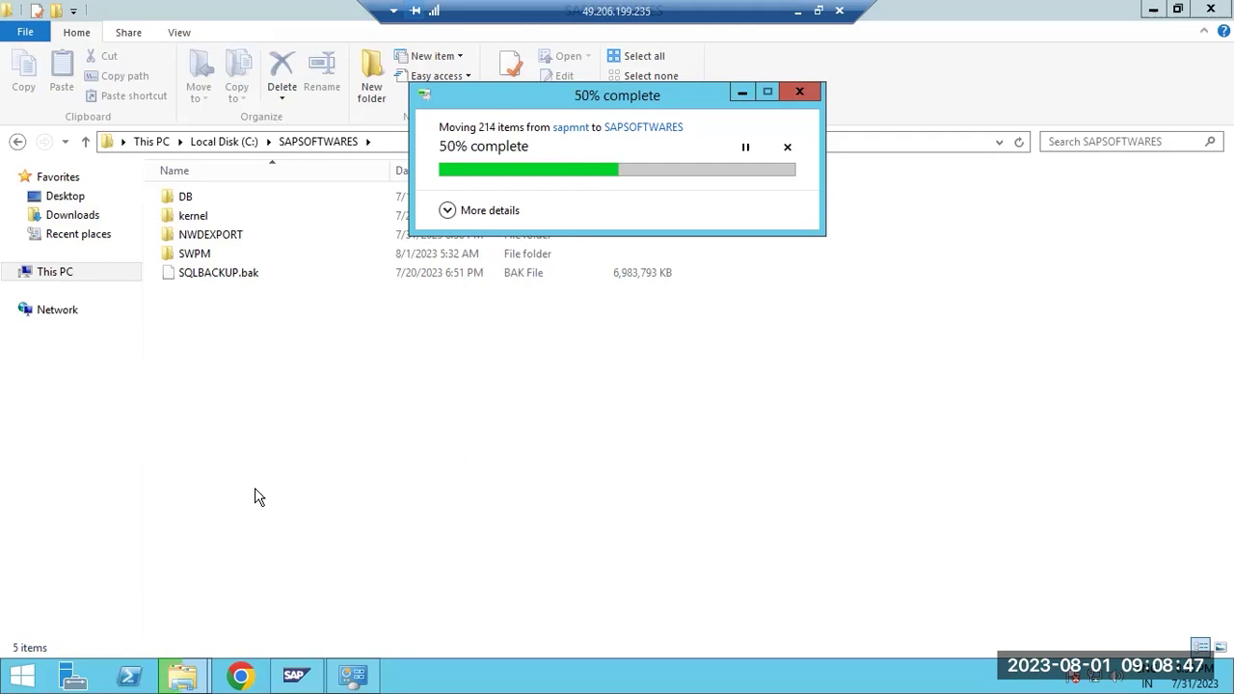
- Start the sapinst application from the SWPM folder in SAPSOFTWARES
double_click(193, 254)
scroll(206, 413, down, 8)
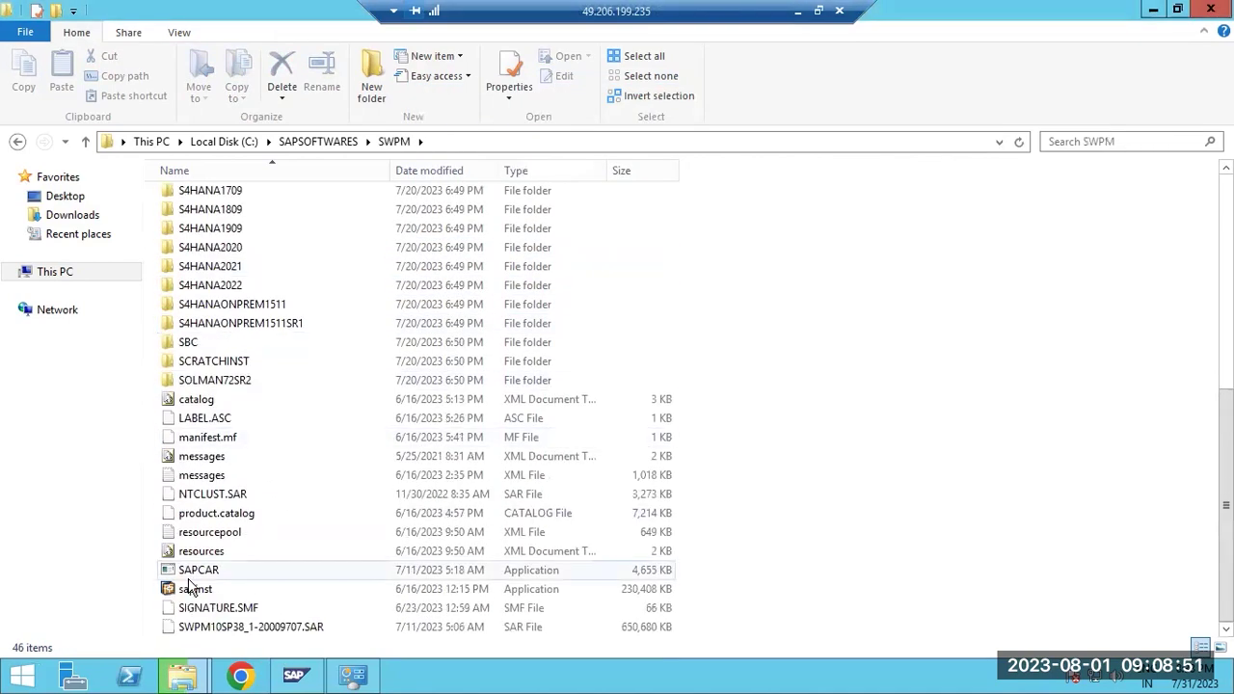
double_click(191, 589)
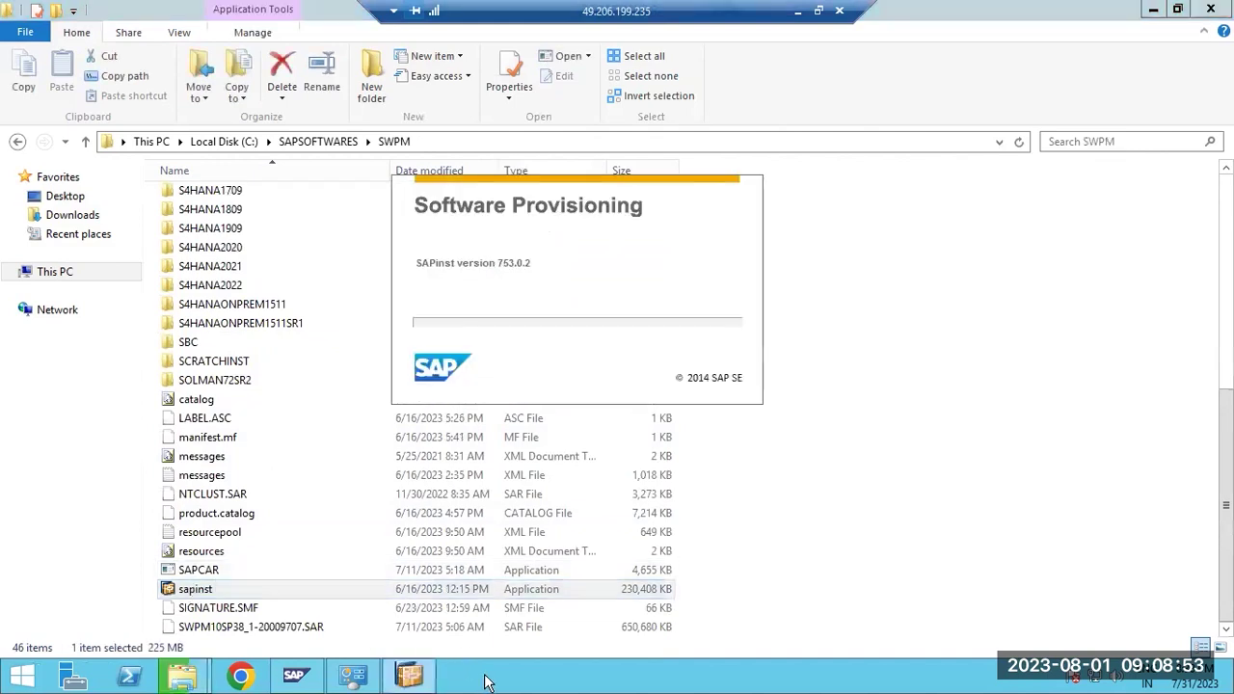
- Check the folder move's progress and the logged-on users in Task Manager, closing Task Manager at the end
right_click(523, 678)
click(568, 625)
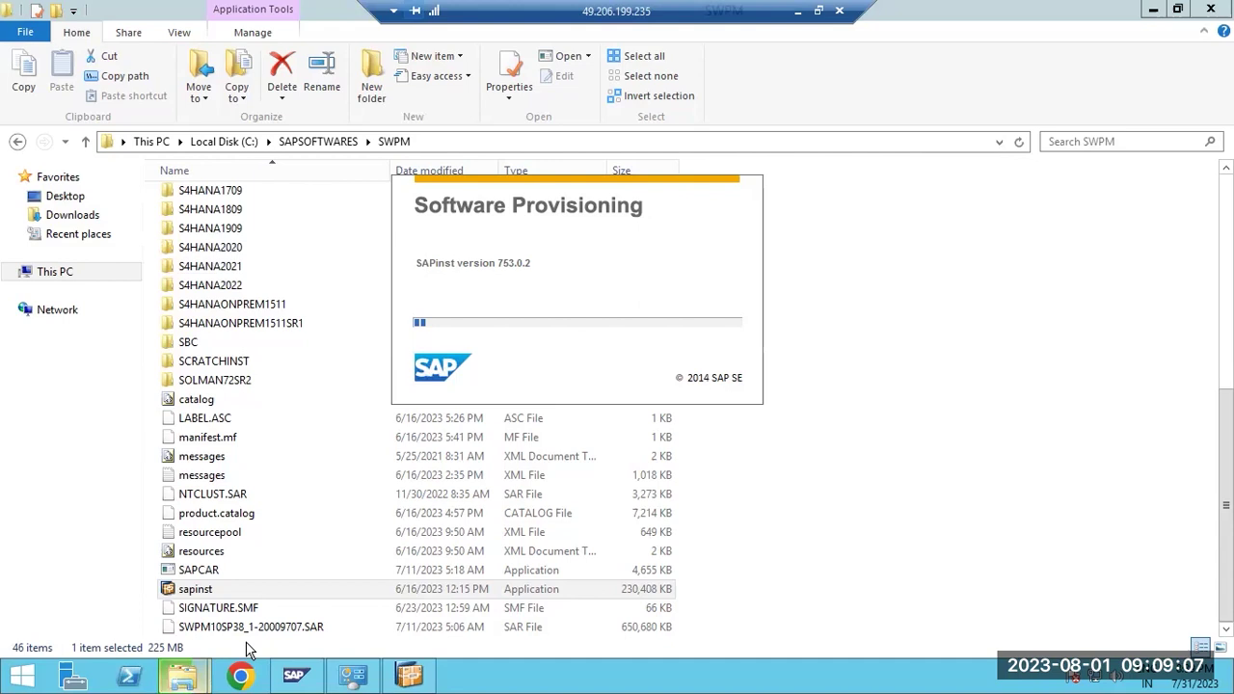
mouse_move(188, 674)
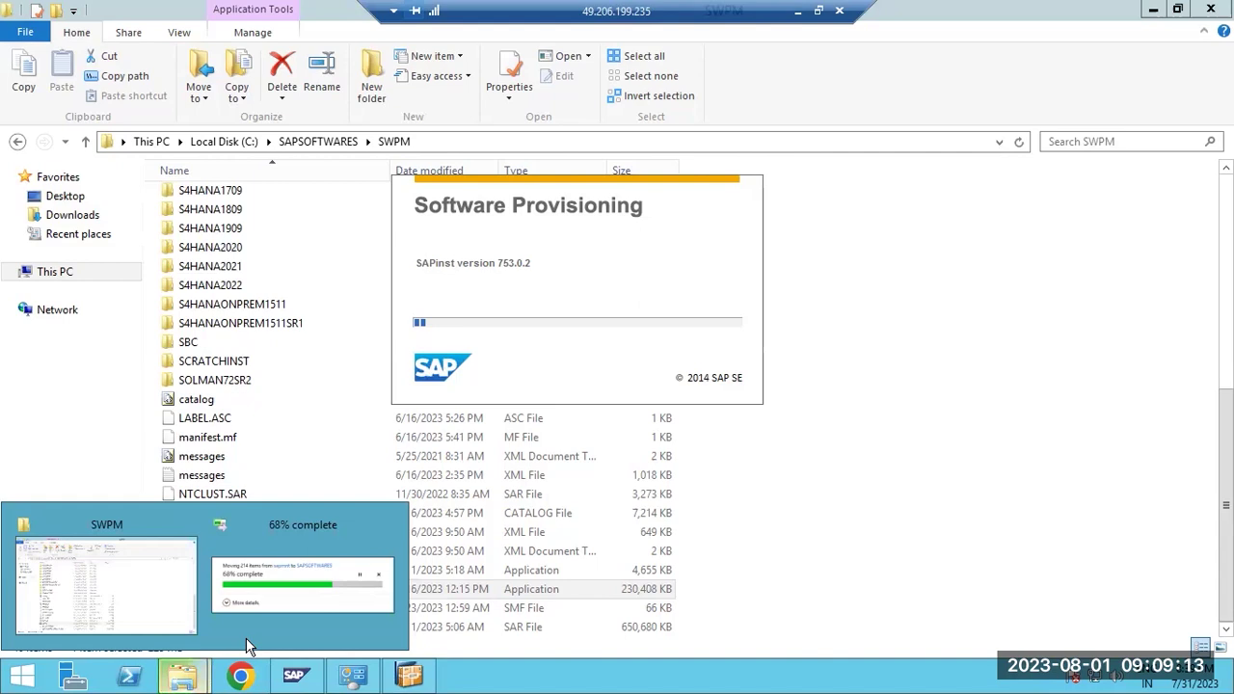
key(ctrl+shift+Escape)
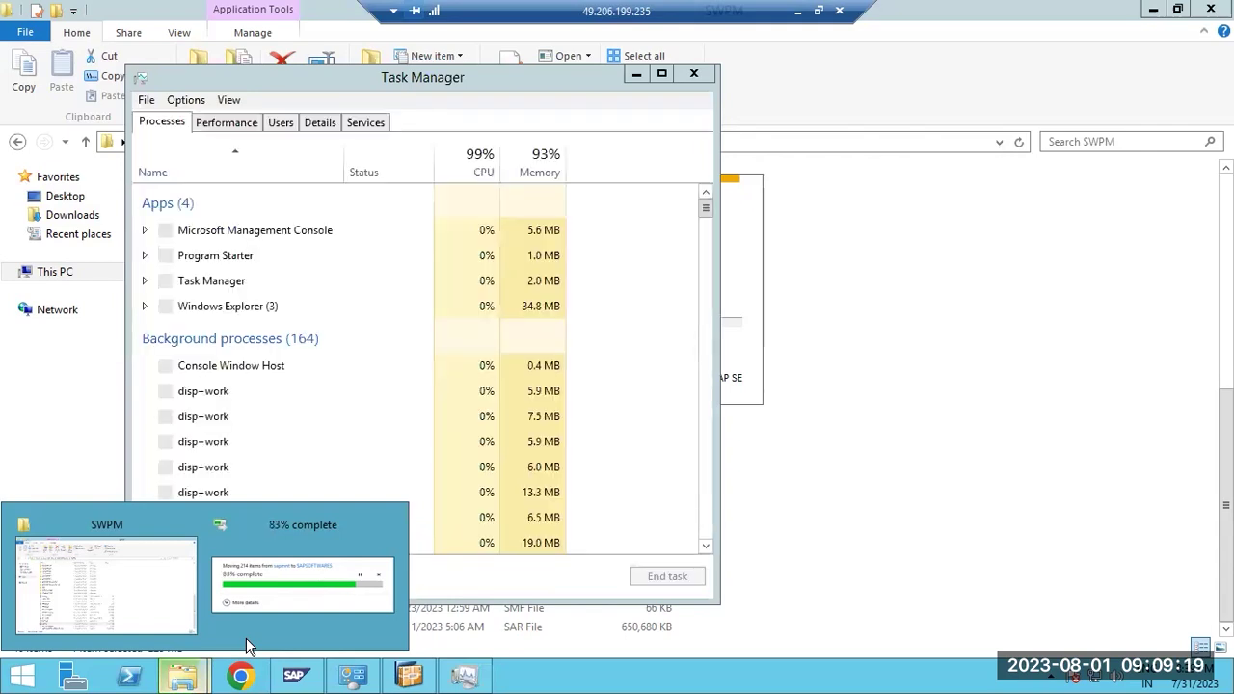
click(281, 122)
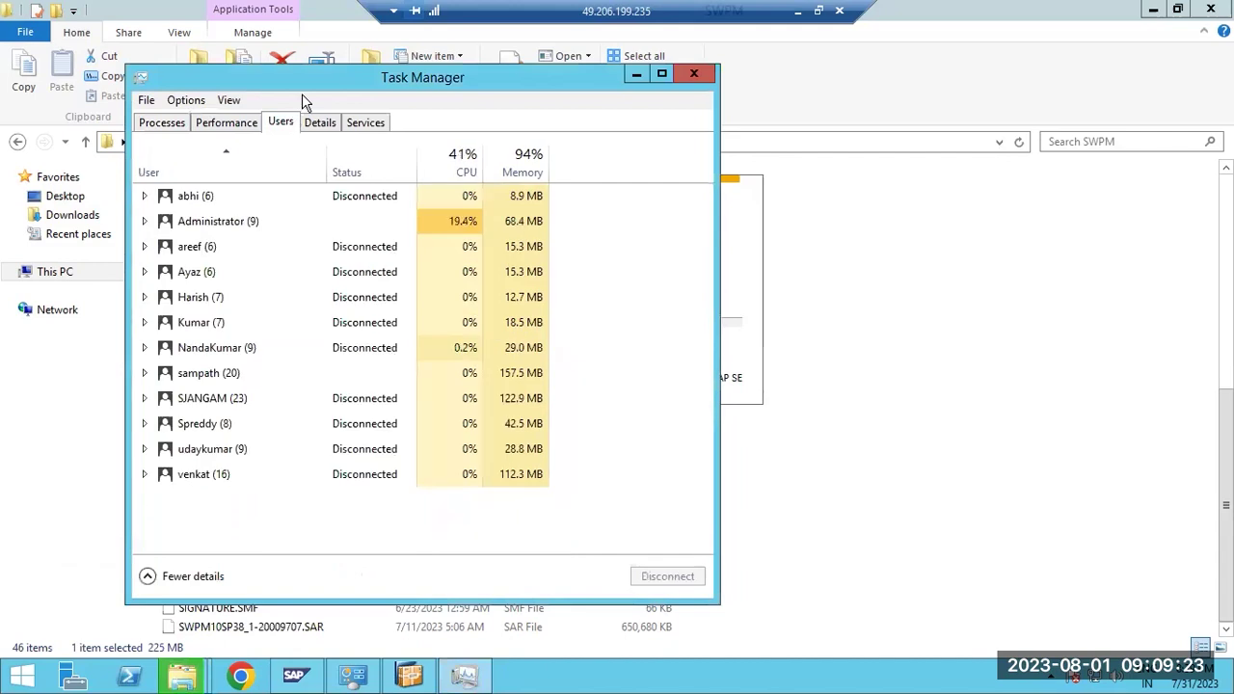
drag(302, 93, 317, 110)
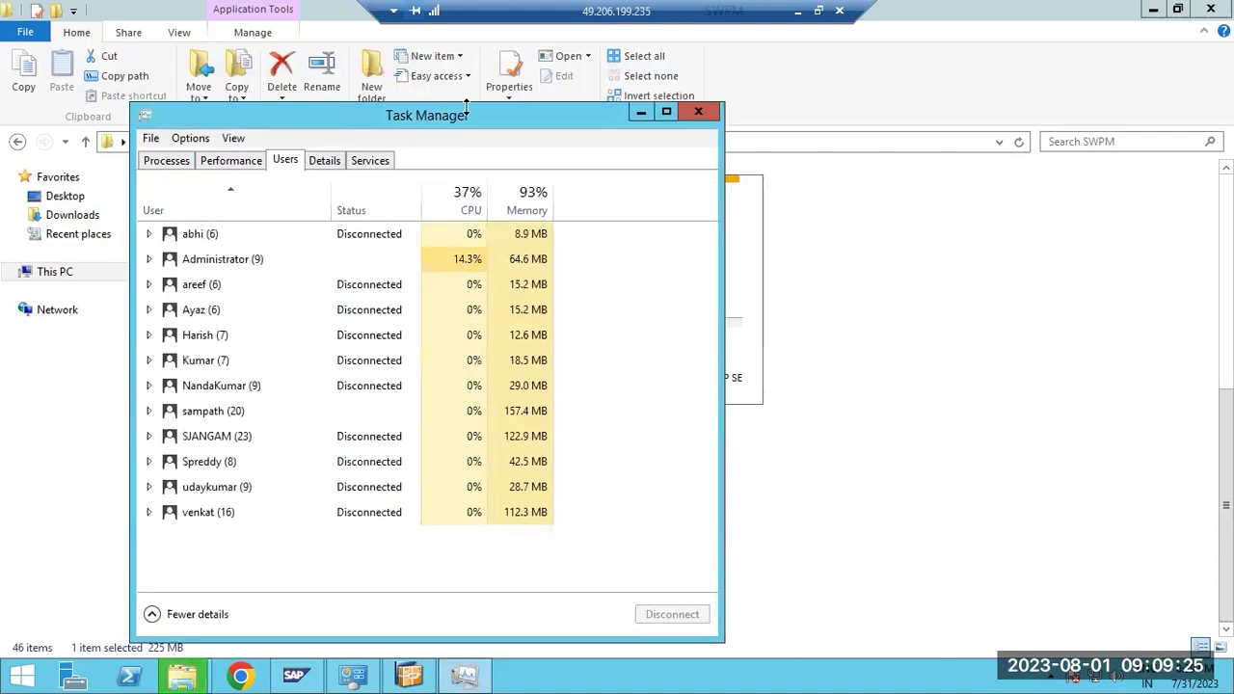
click(696, 114)
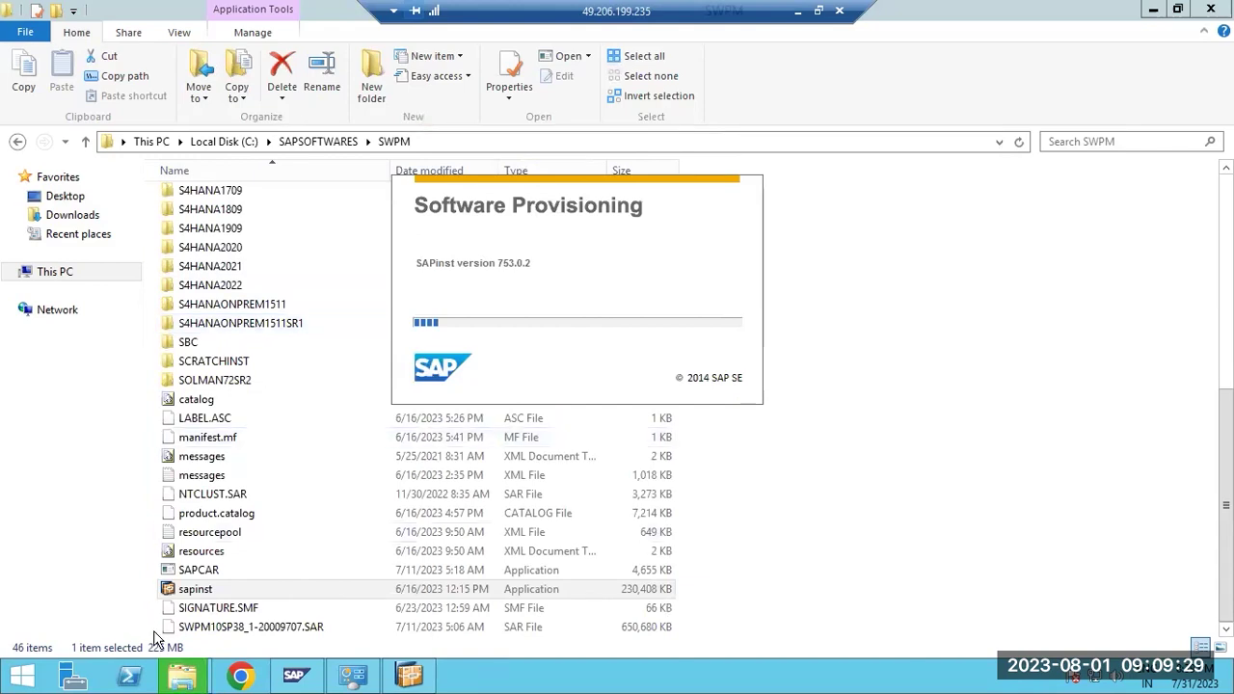
- Open SIGNATURE.SMF from the SWPM folder in Notepad, read through its contents and close it
click(203, 610)
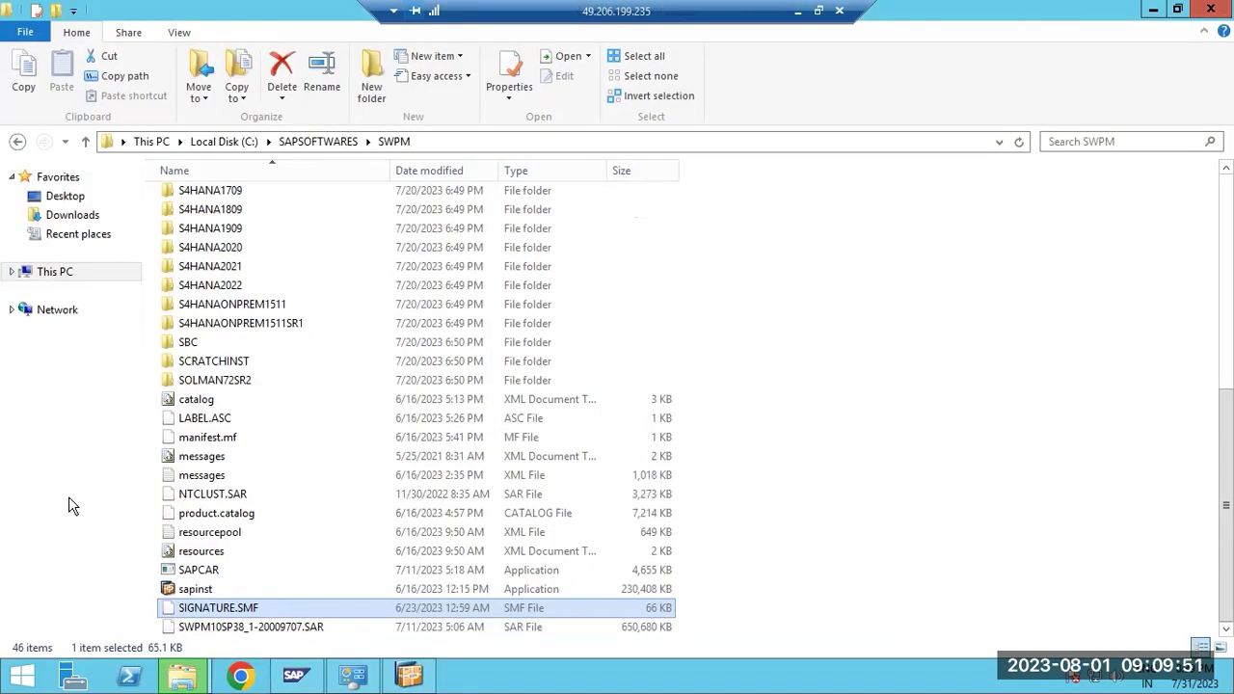
right_click(196, 610)
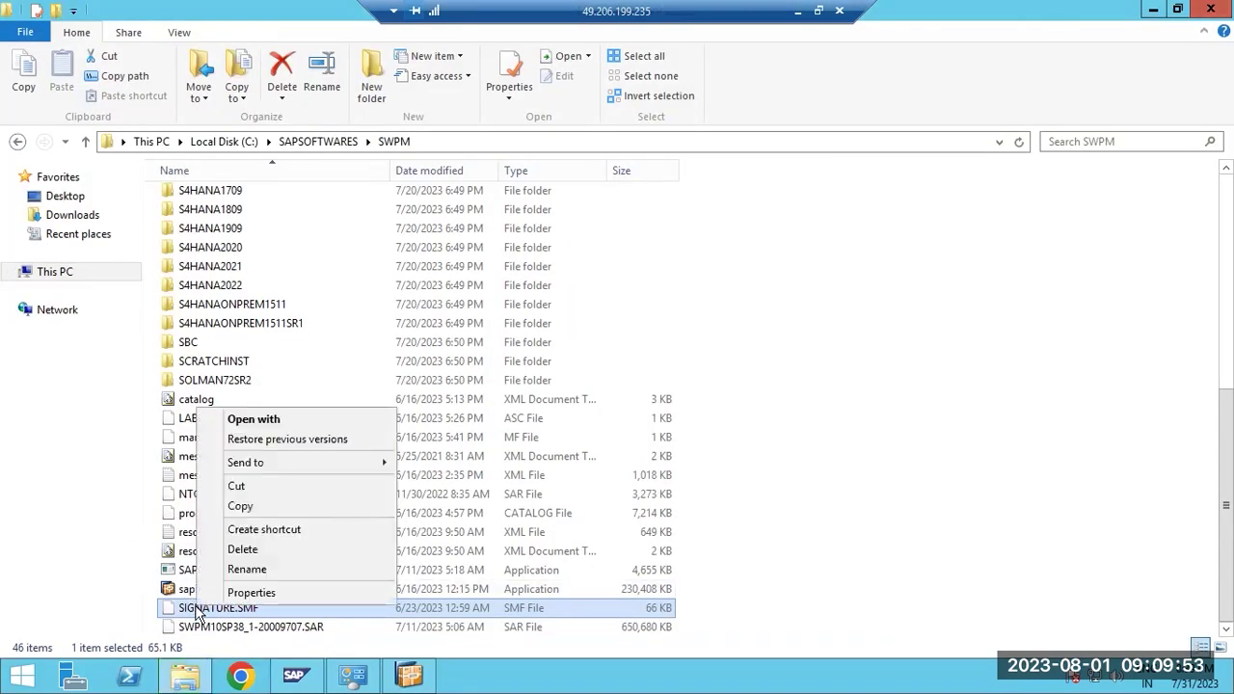
click(262, 420)
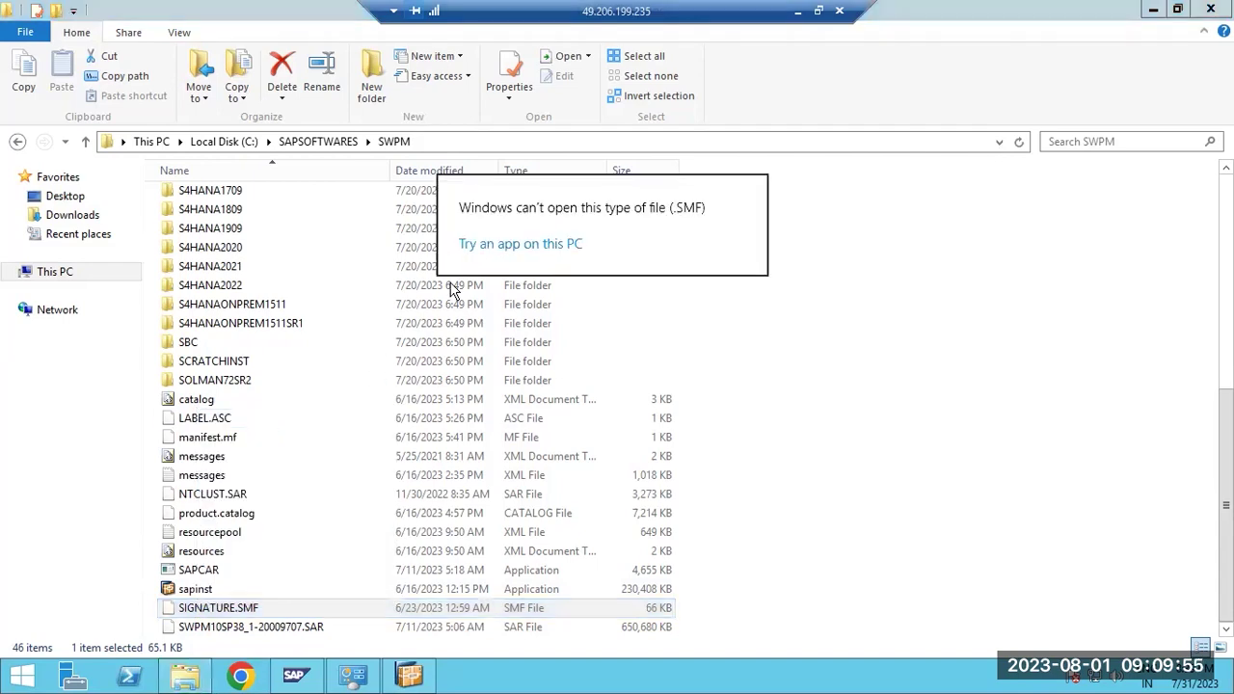
click(471, 243)
click(539, 511)
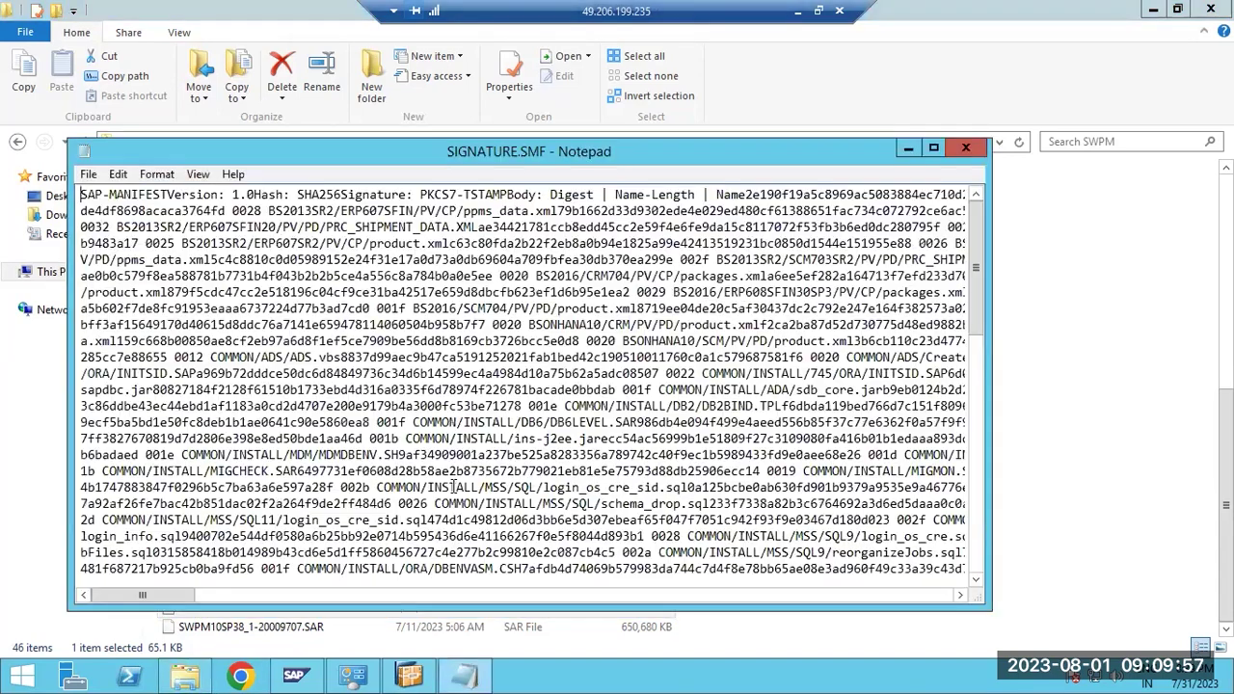
scroll(539, 308, down, 15)
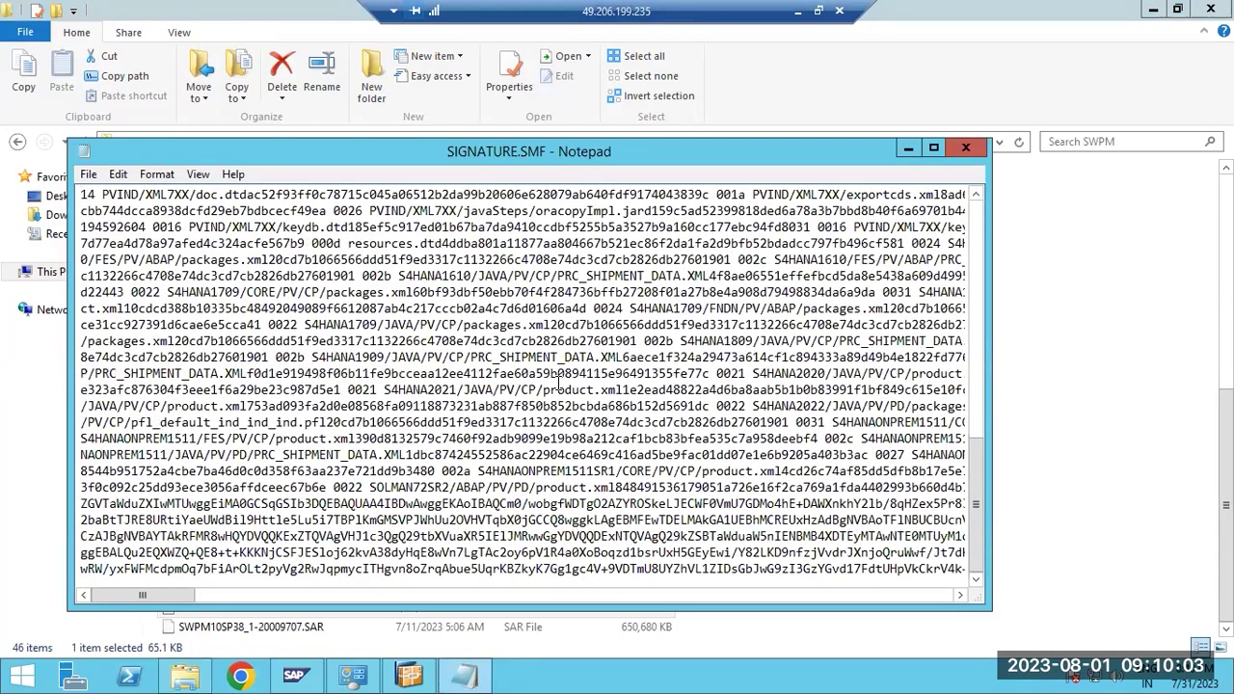
scroll(557, 381, up, 10)
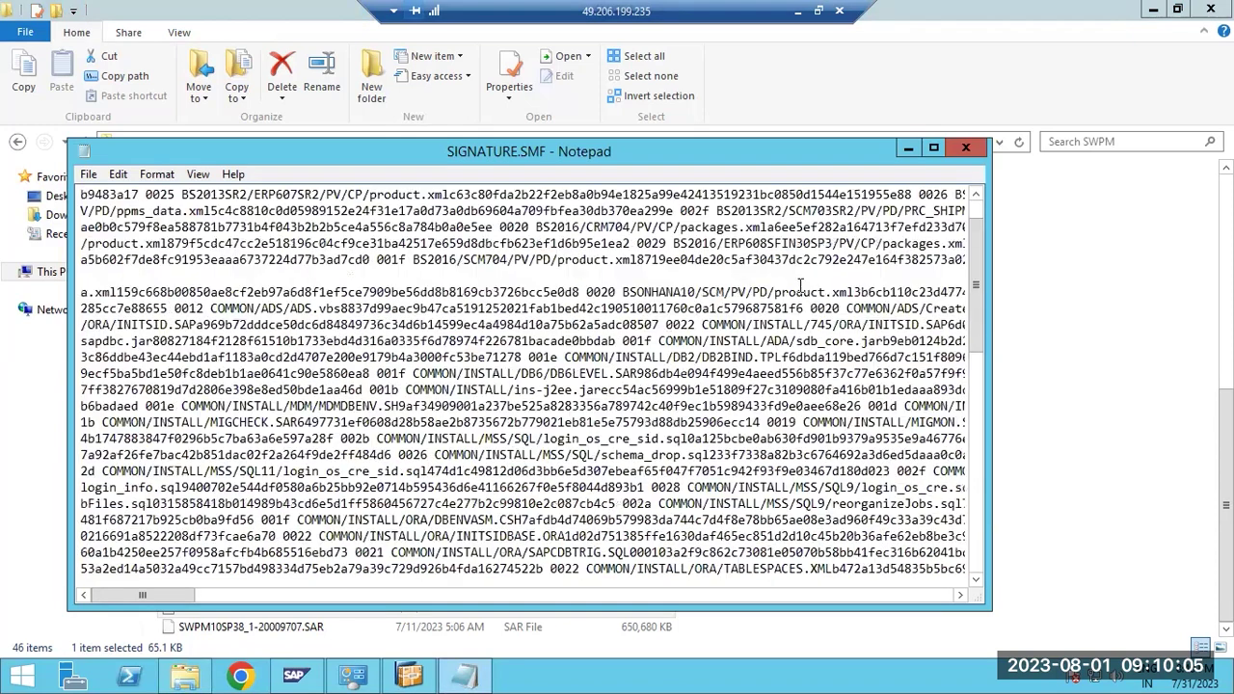
scroll(800, 284, up, 5)
click(965, 146)
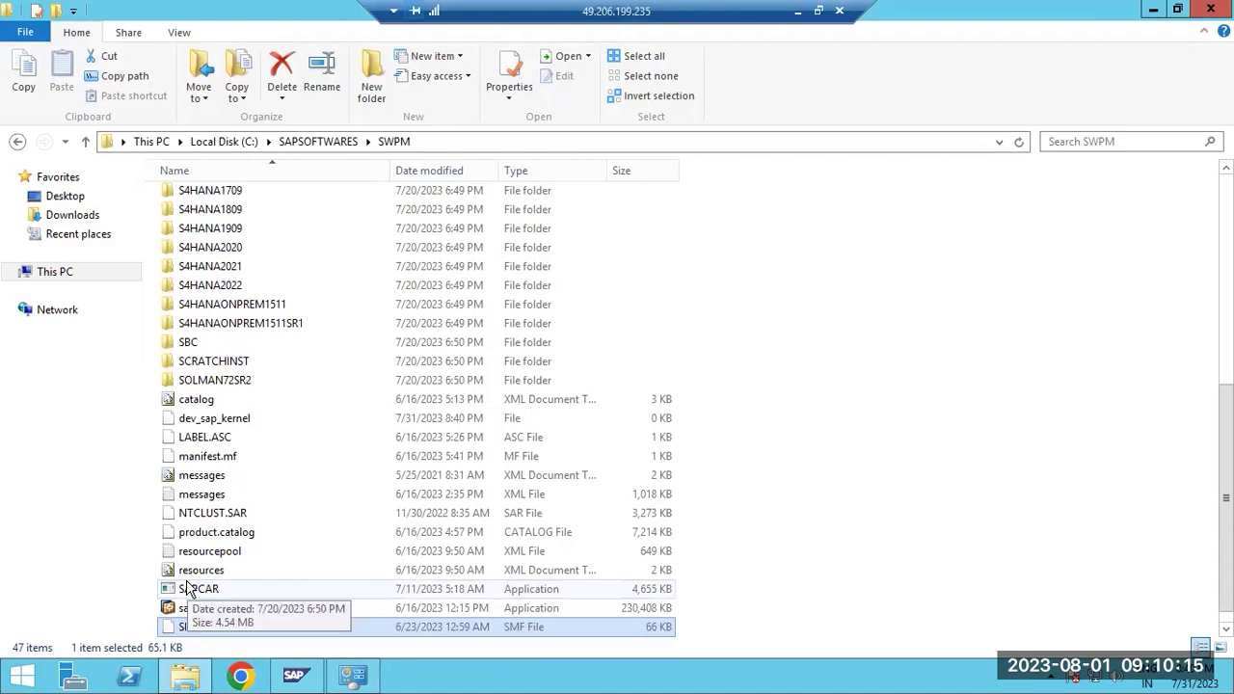
- Stop the QAS system in SAP Management Console and open Task Manager
click(294, 675)
click(294, 675)
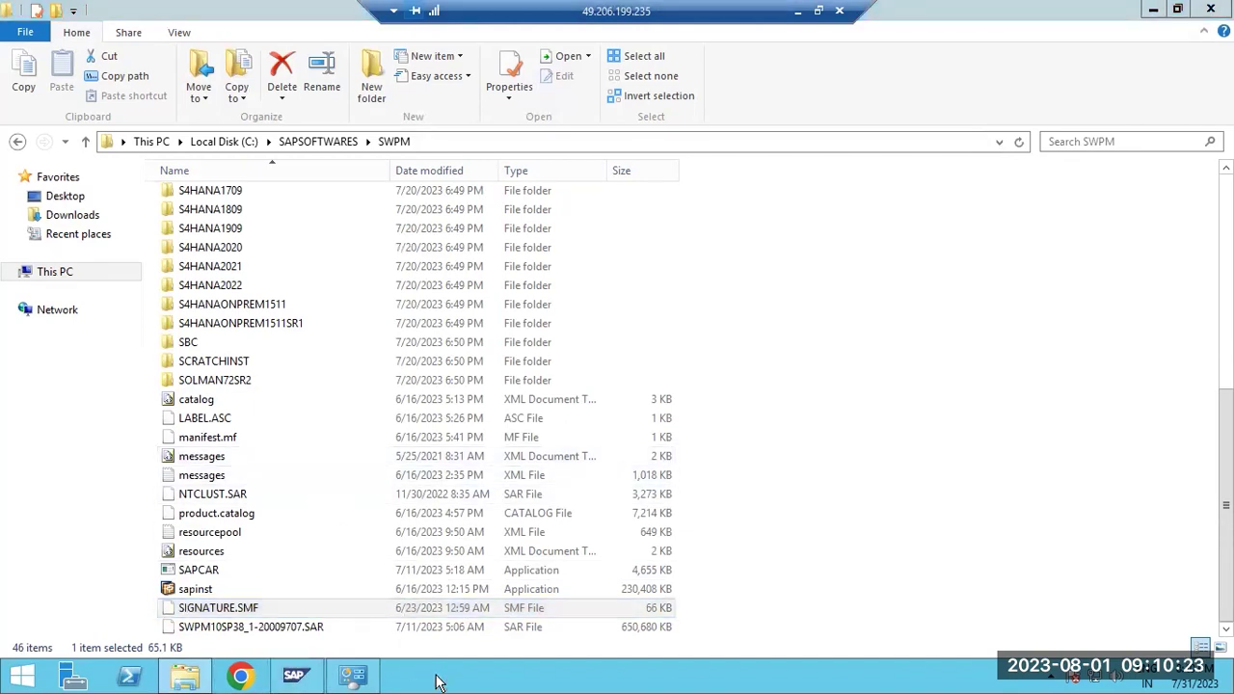
click(304, 677)
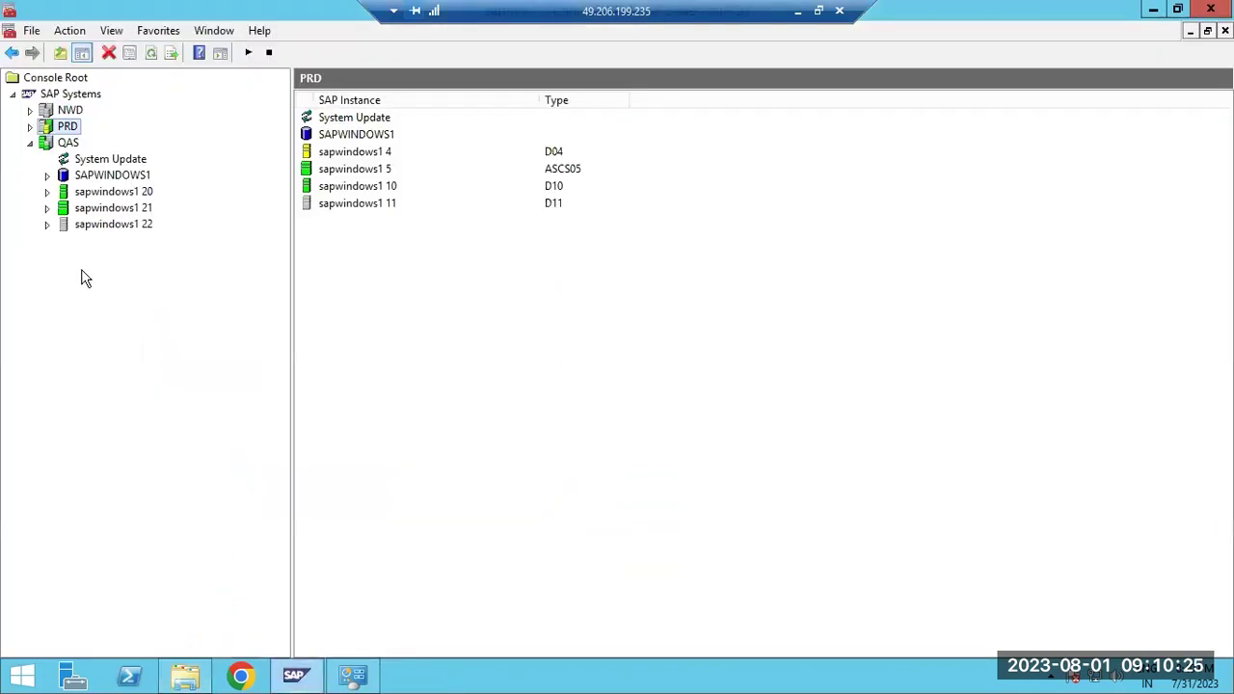
right_click(49, 145)
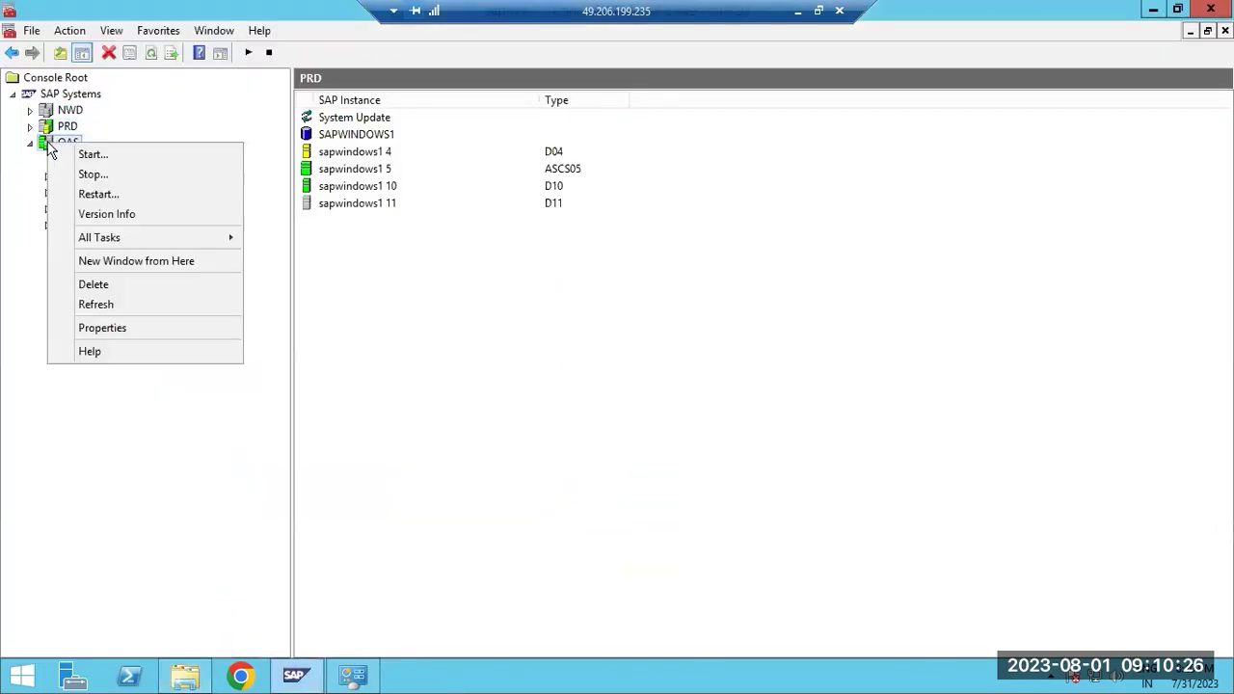
click(88, 173)
click(535, 533)
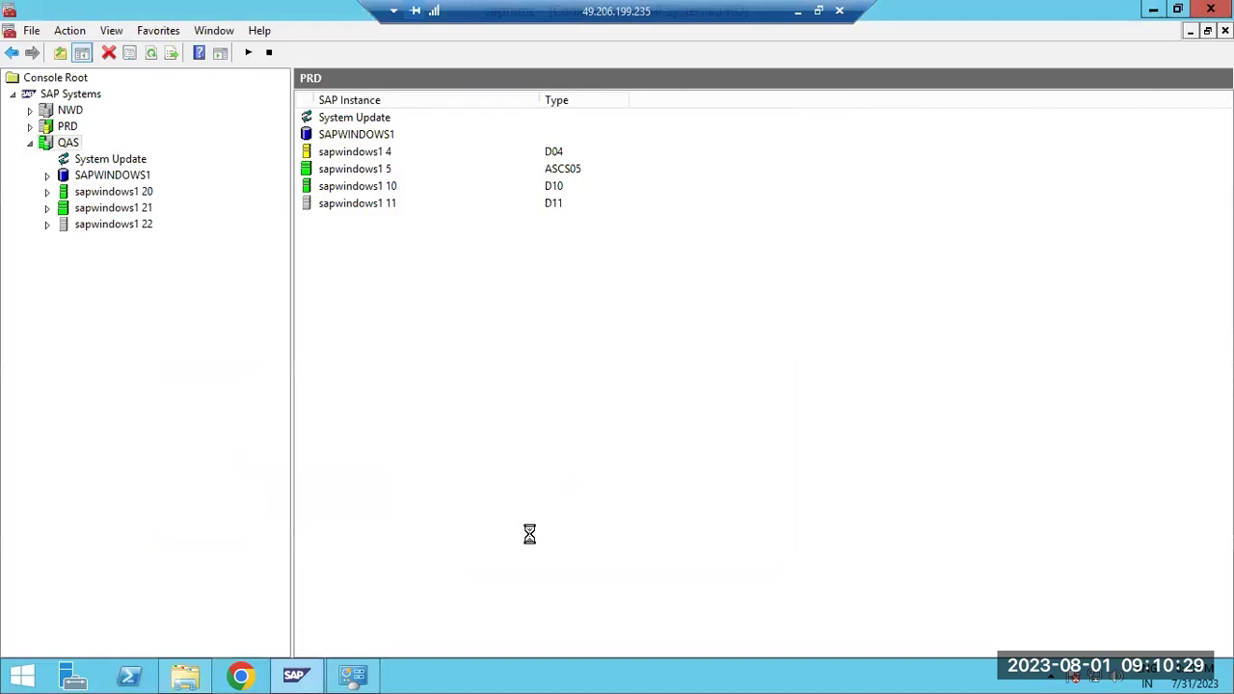
right_click(459, 682)
click(479, 620)
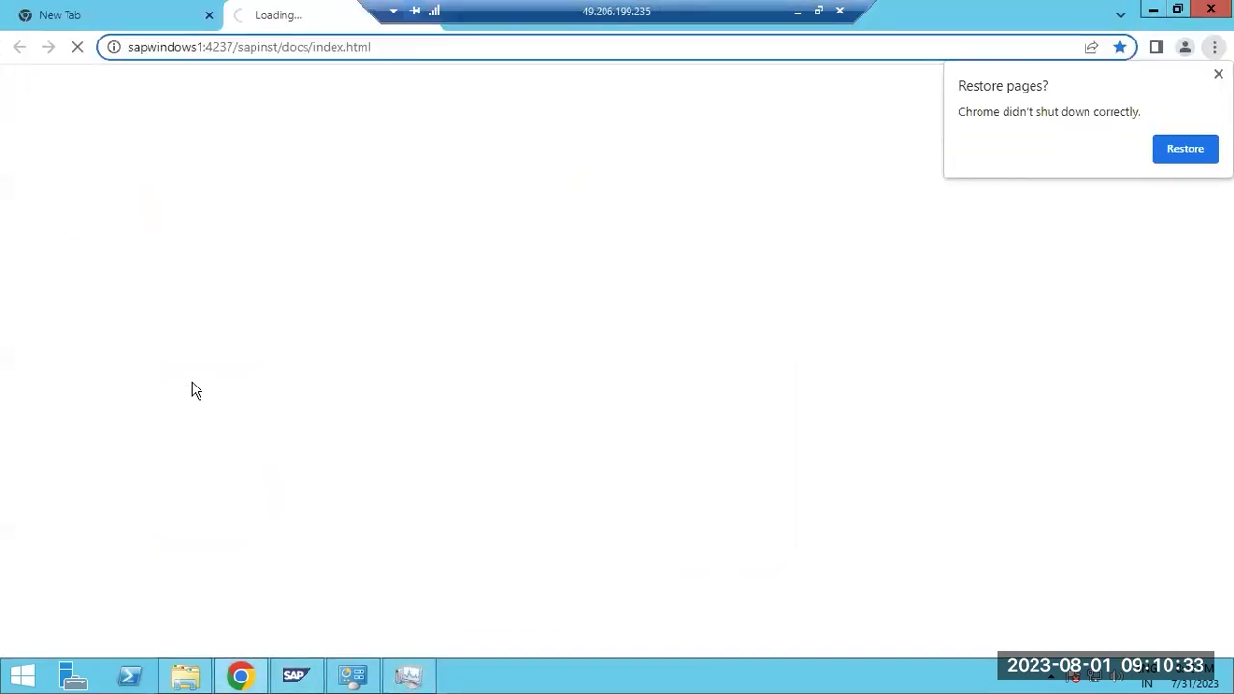
- Proceed past the certificate warning to the SWPM page on sapwindows1 and log on as Administrator with the account password
click(405, 525)
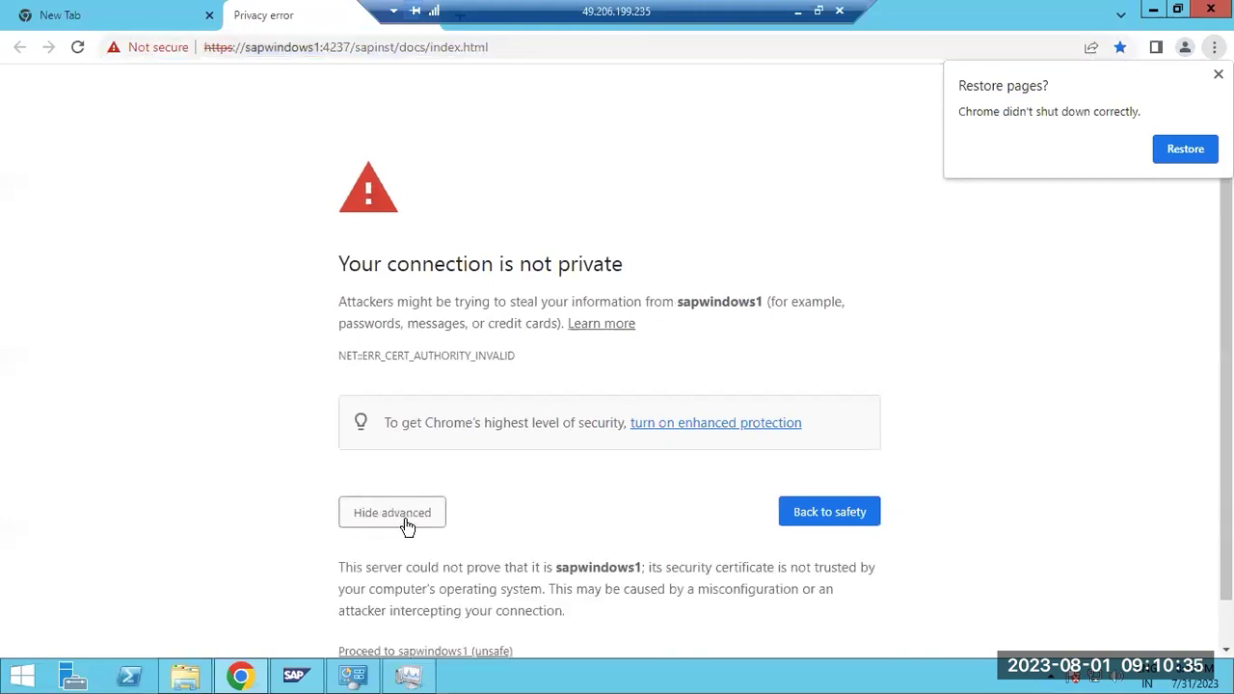
scroll(433, 569, down, 1)
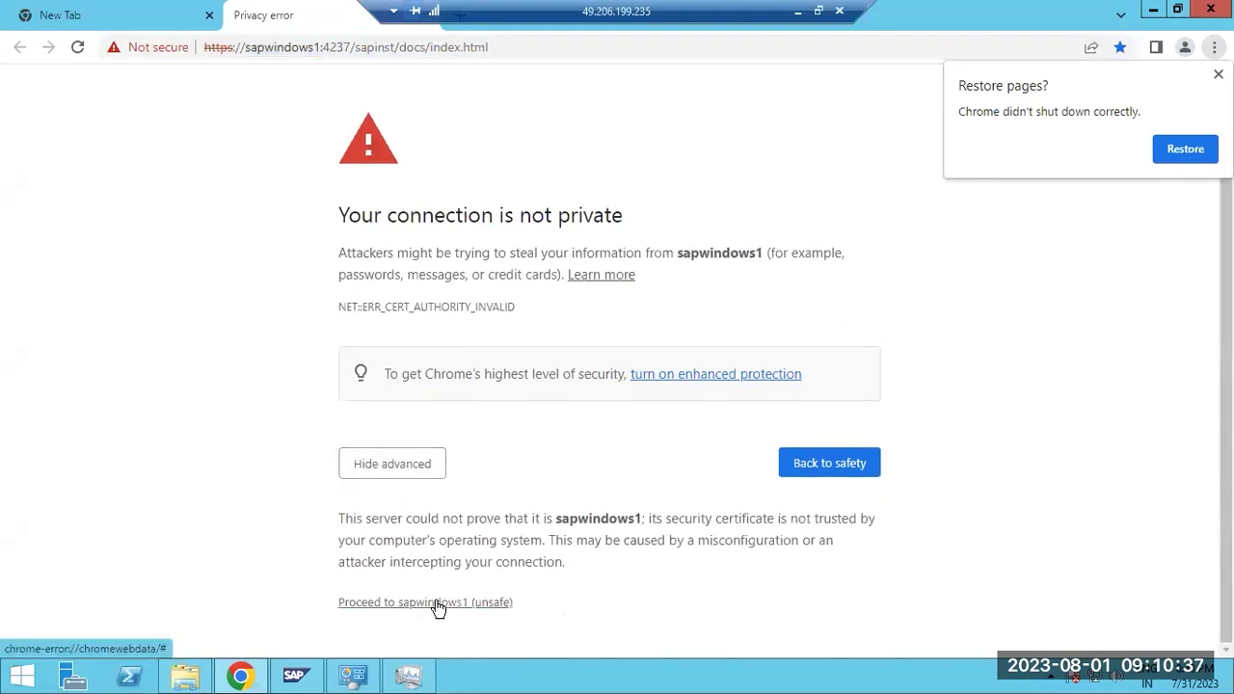
click(437, 602)
text(Administrato)
key(Tab)
text(•••••••••)
key(Return)
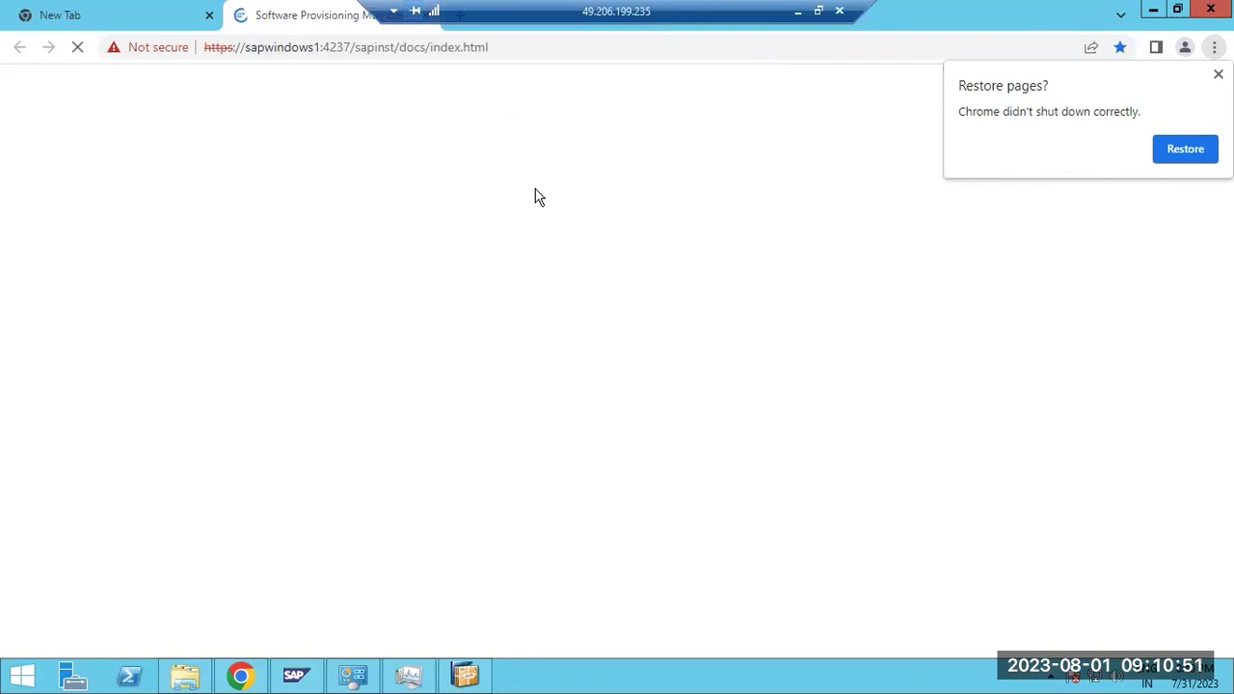
- Close the empty browser tab and check the Program Starter log and Task Manager's user list
click(208, 17)
click(472, 677)
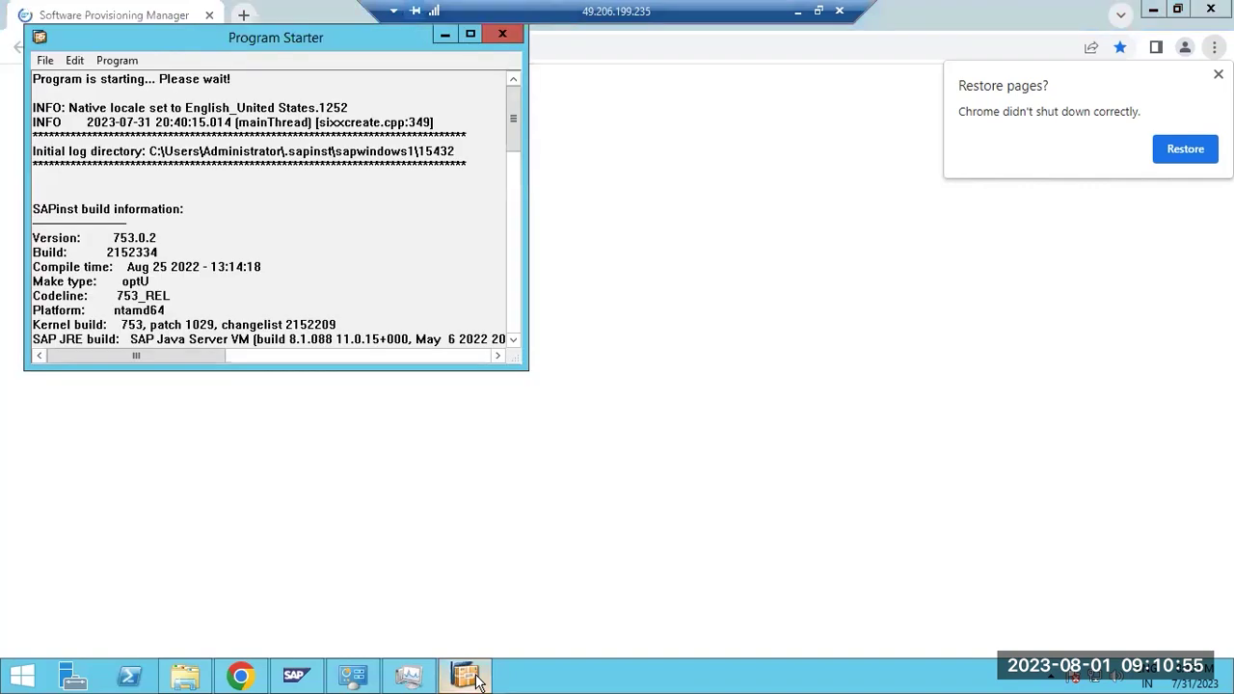
click(409, 676)
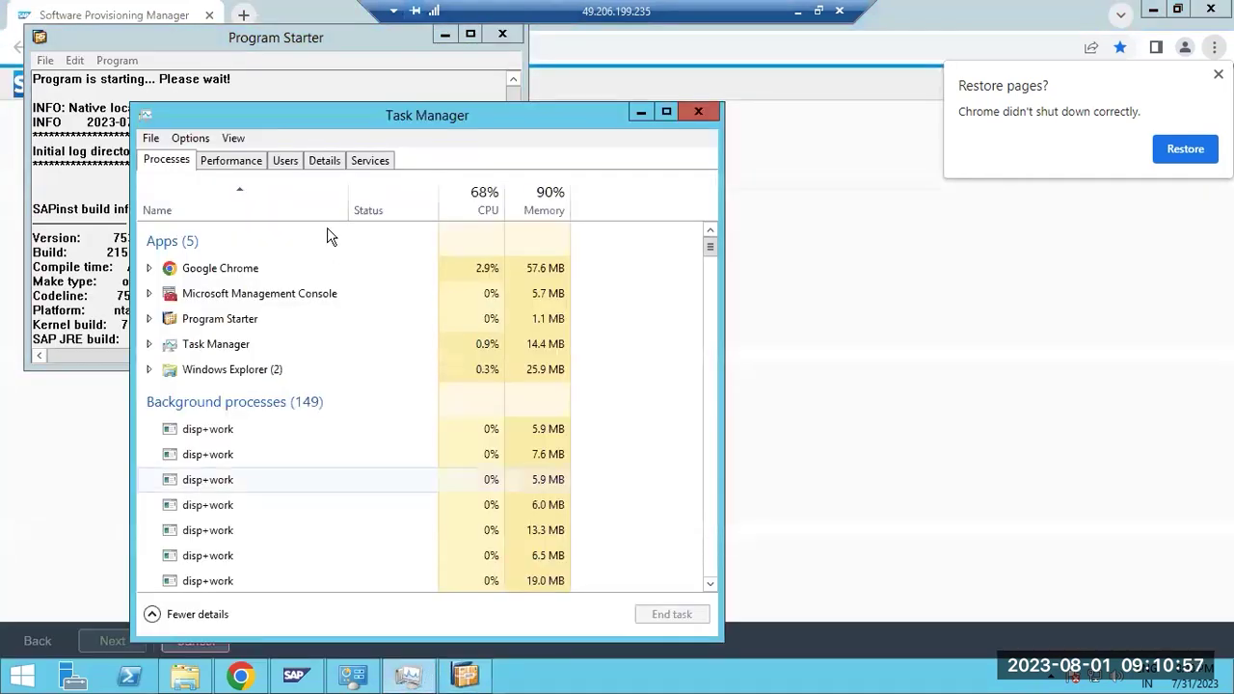
click(286, 161)
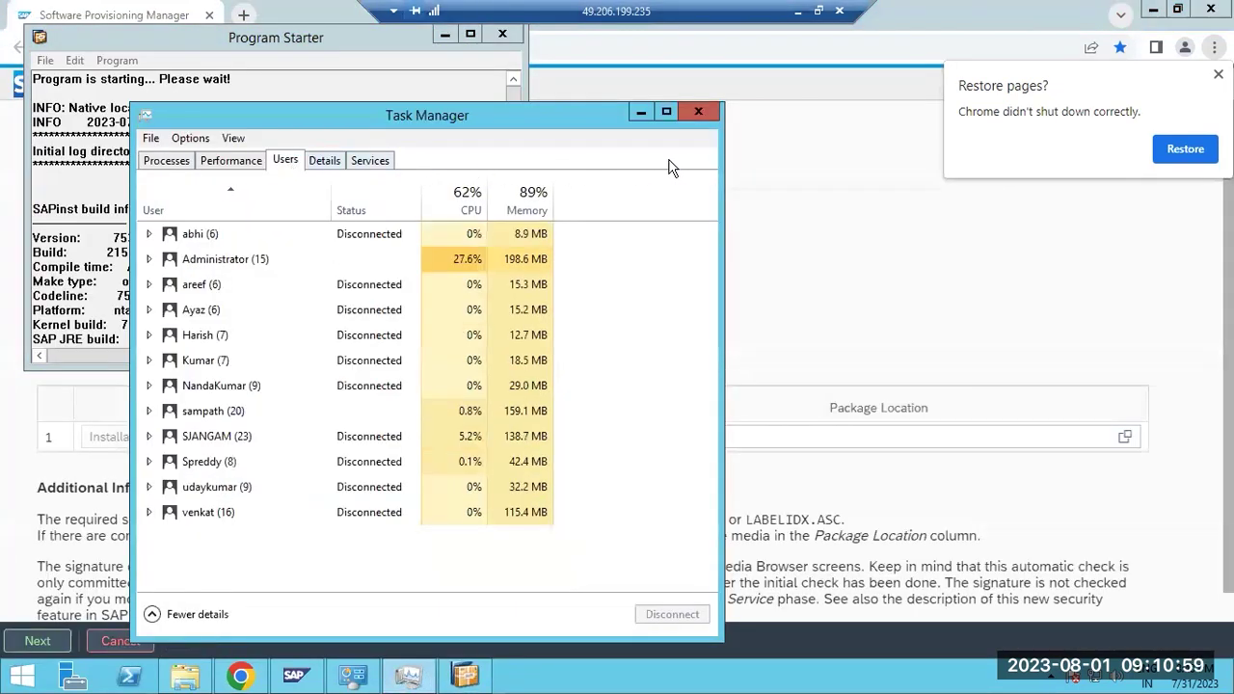
click(701, 112)
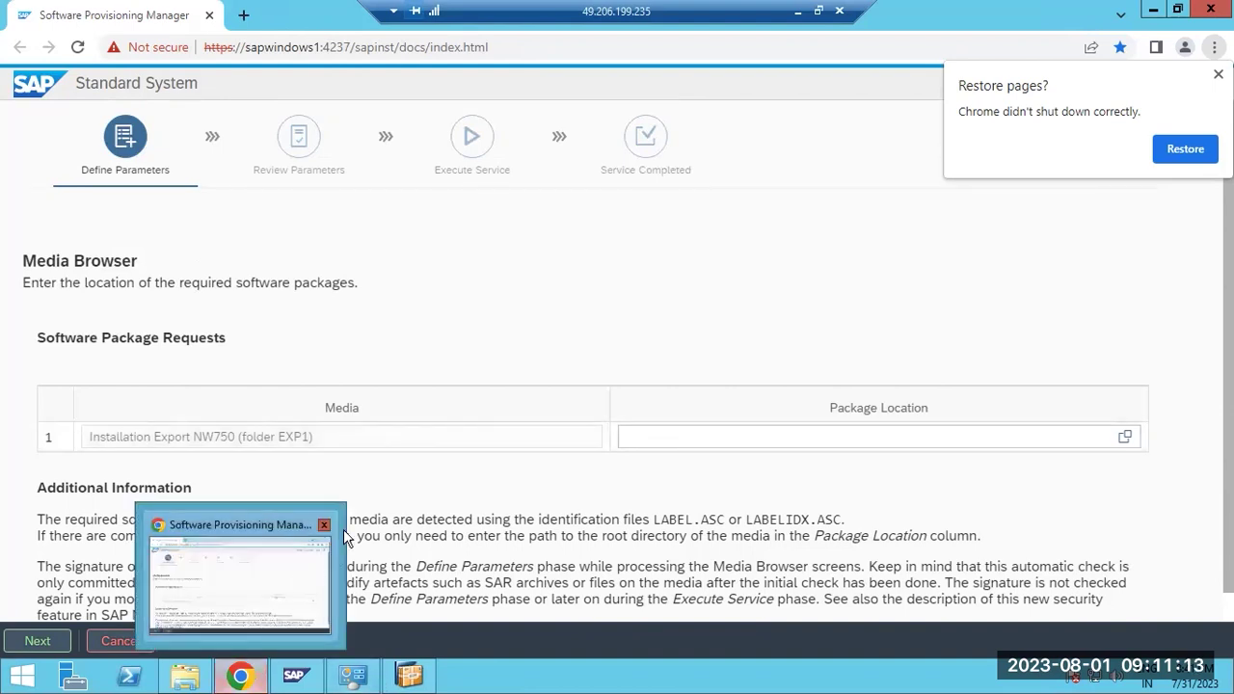
click(1123, 436)
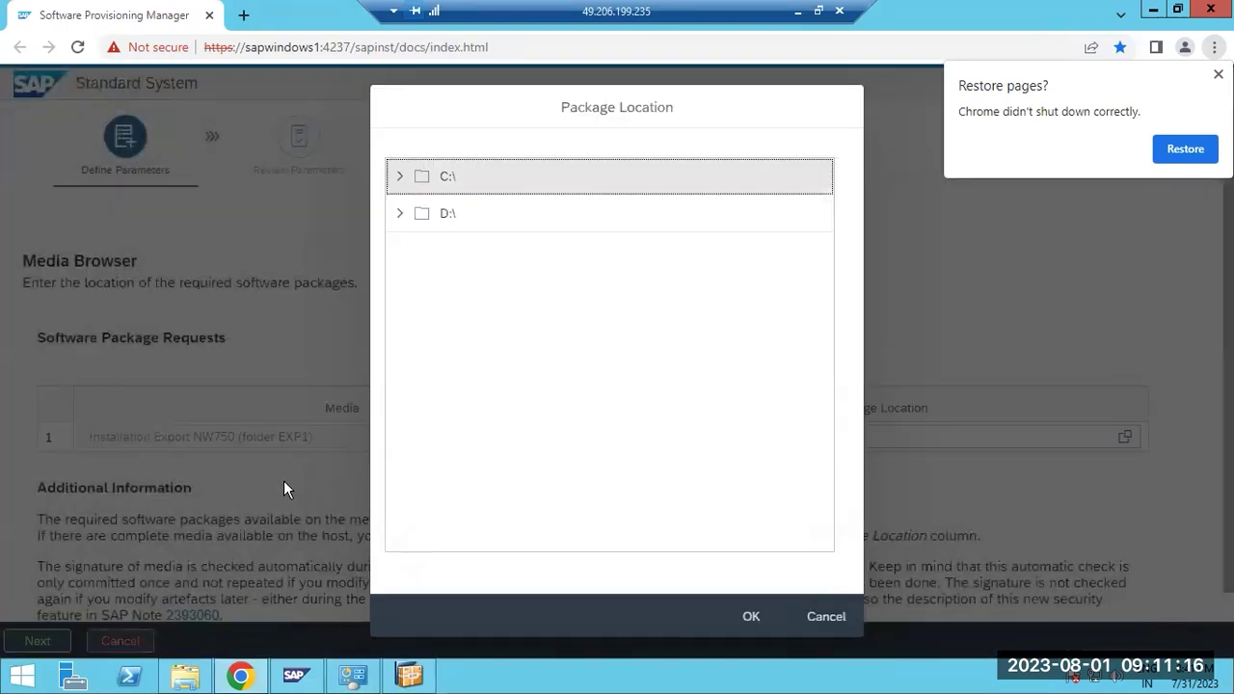
click(816, 617)
scroll(146, 477, down, 1)
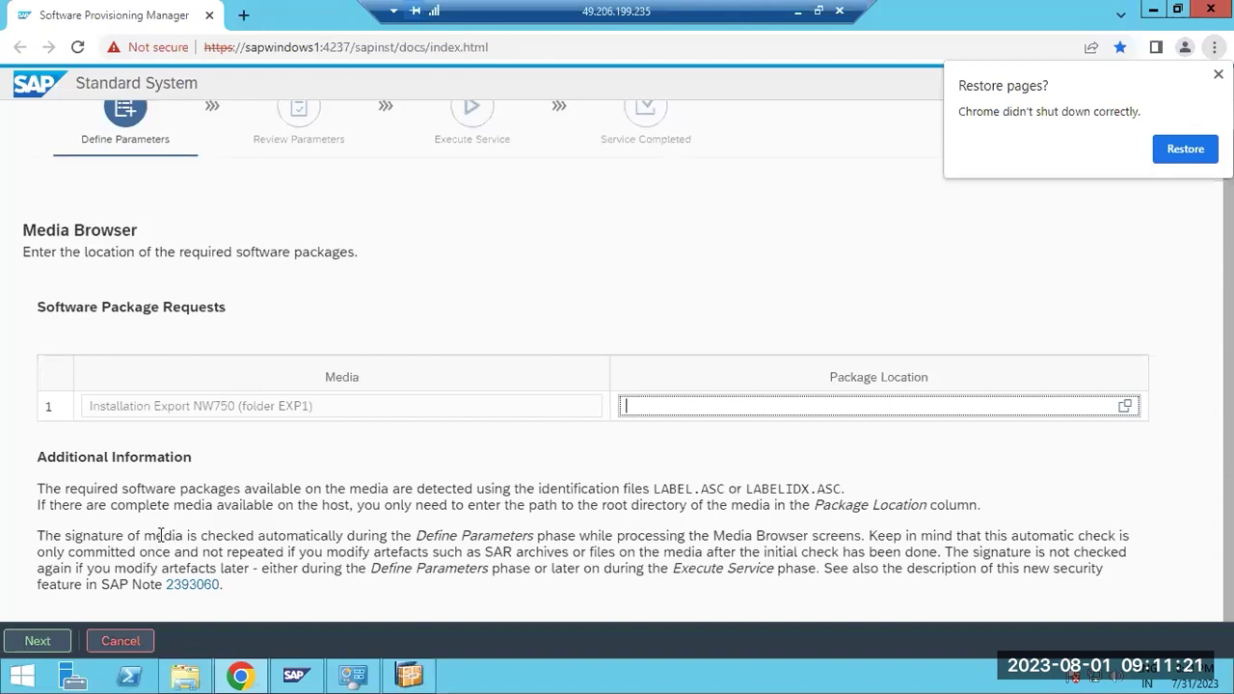
- Review the log in the Program Starter window and close the window
click(415, 677)
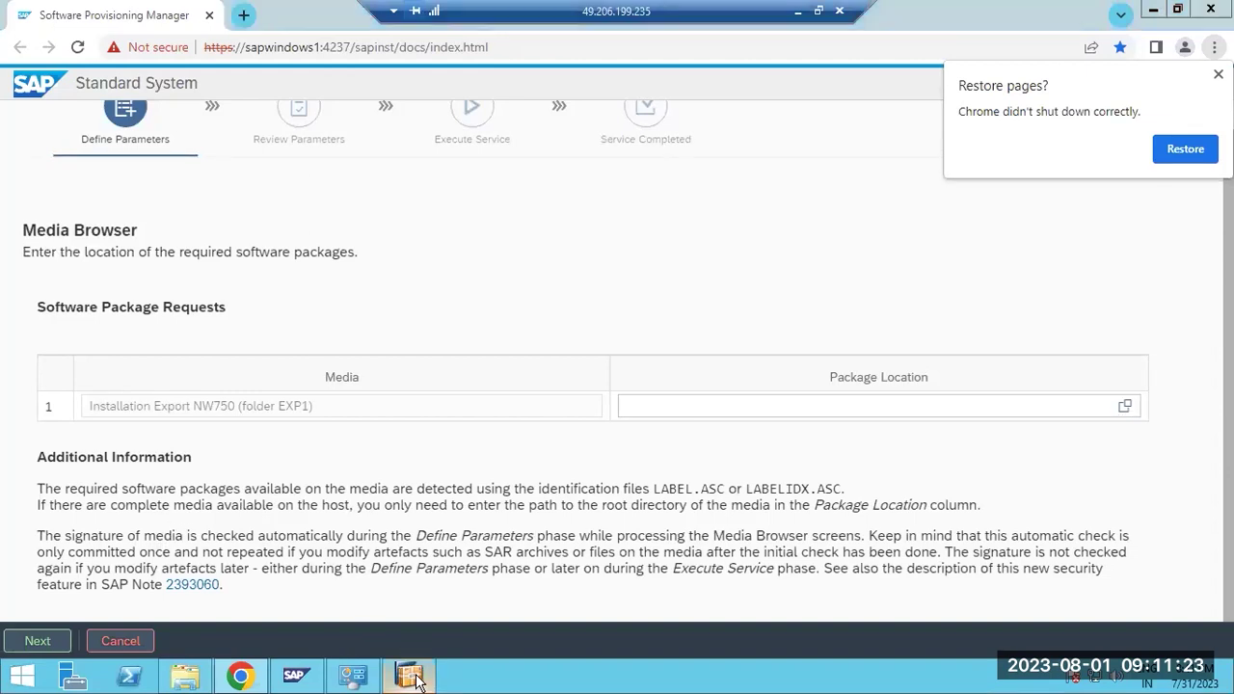
drag(514, 120, 515, 357)
drag(115, 171, 194, 168)
key(alt+F4)
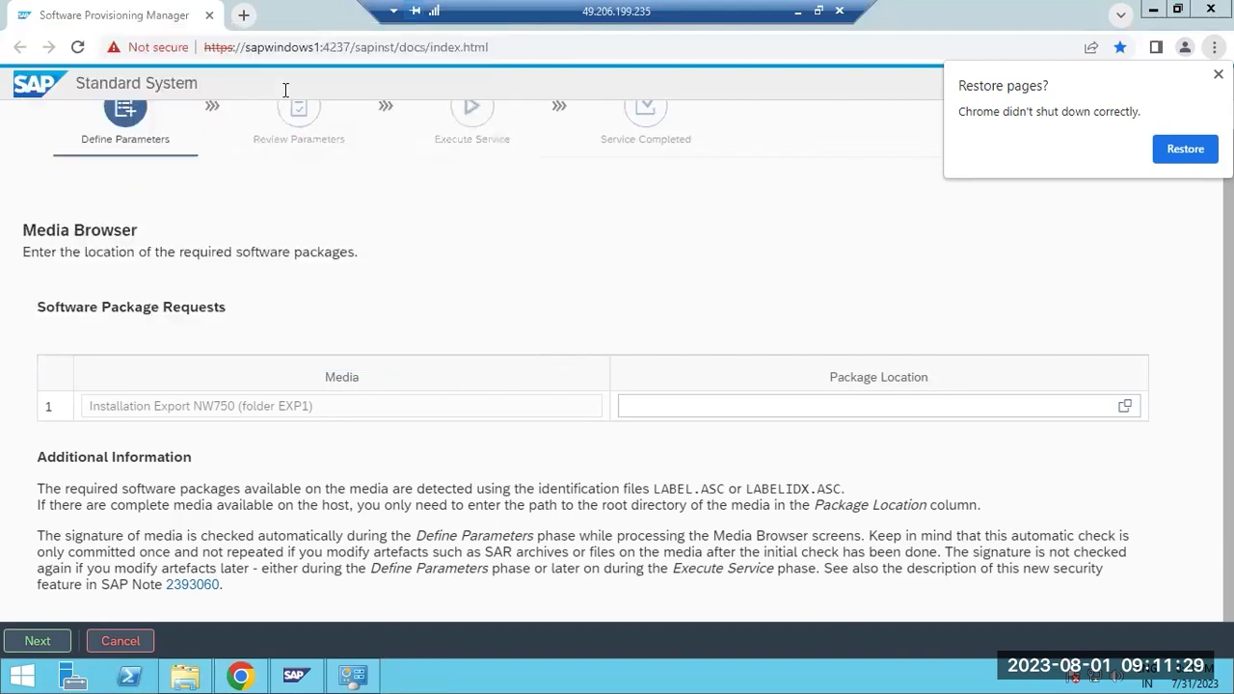
- Cancel the Standard System installation in SWPM and close its browser tab
click(123, 638)
click(657, 452)
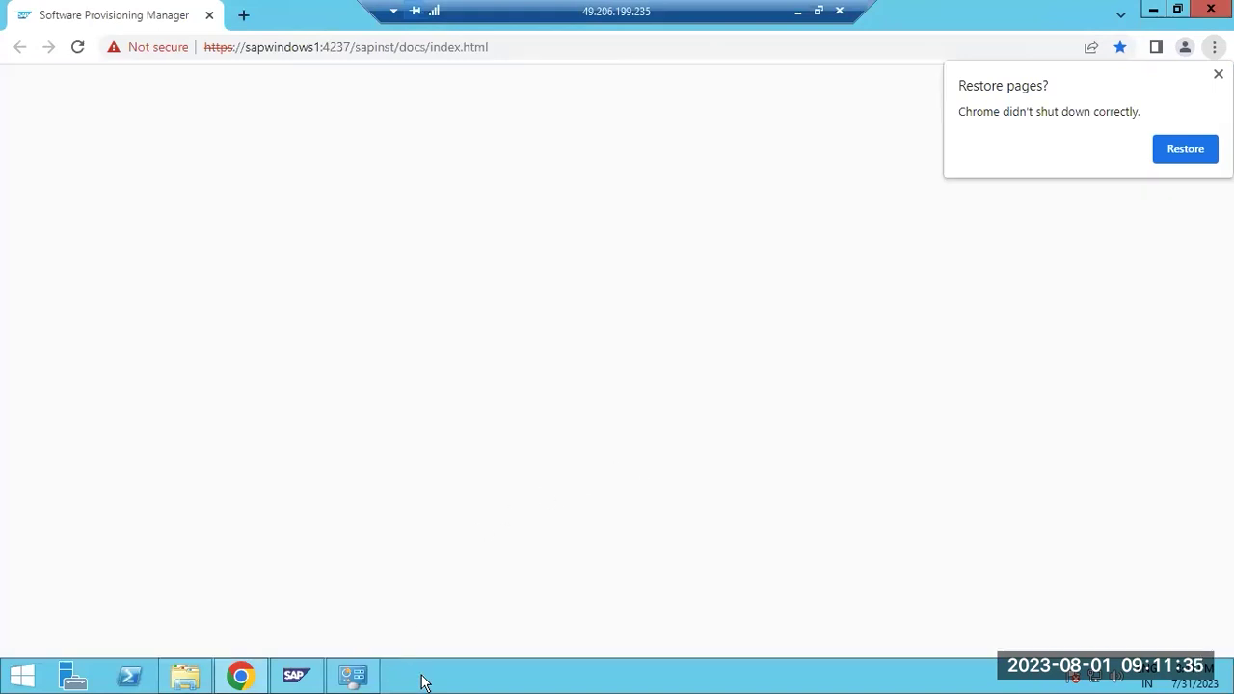
click(209, 15)
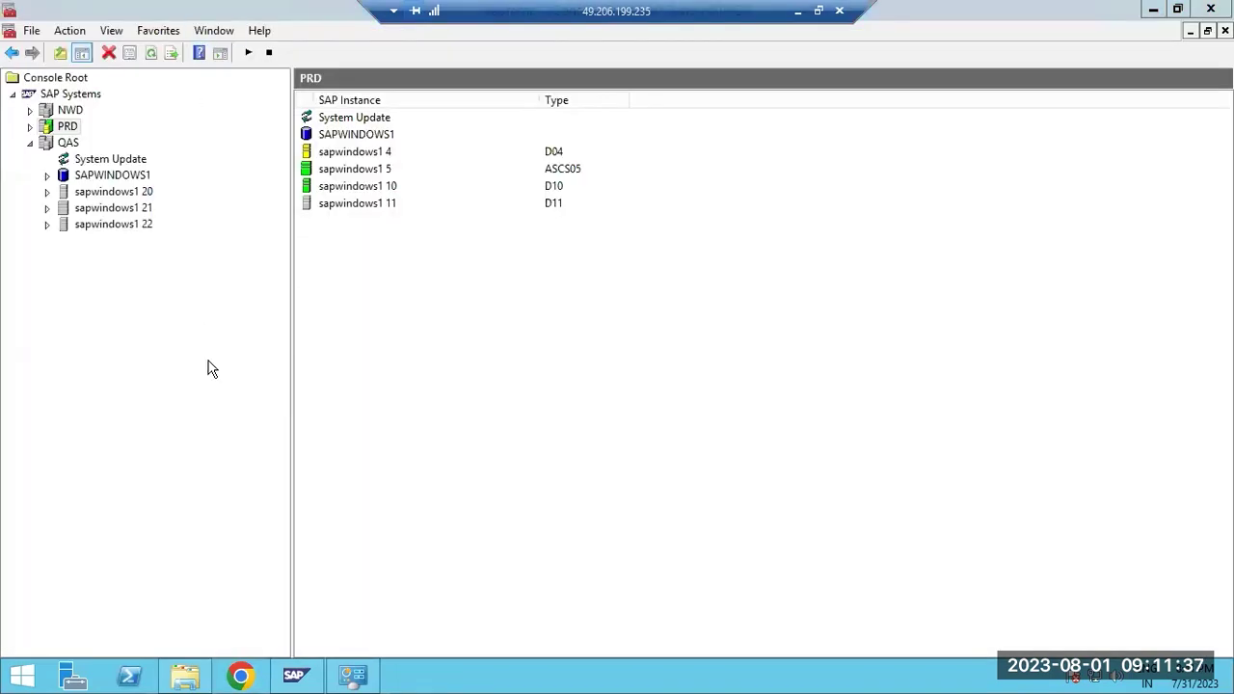
- Show the desktop, open Task Manager's process details and end the process tree of sapinst.exe
right_click(440, 680)
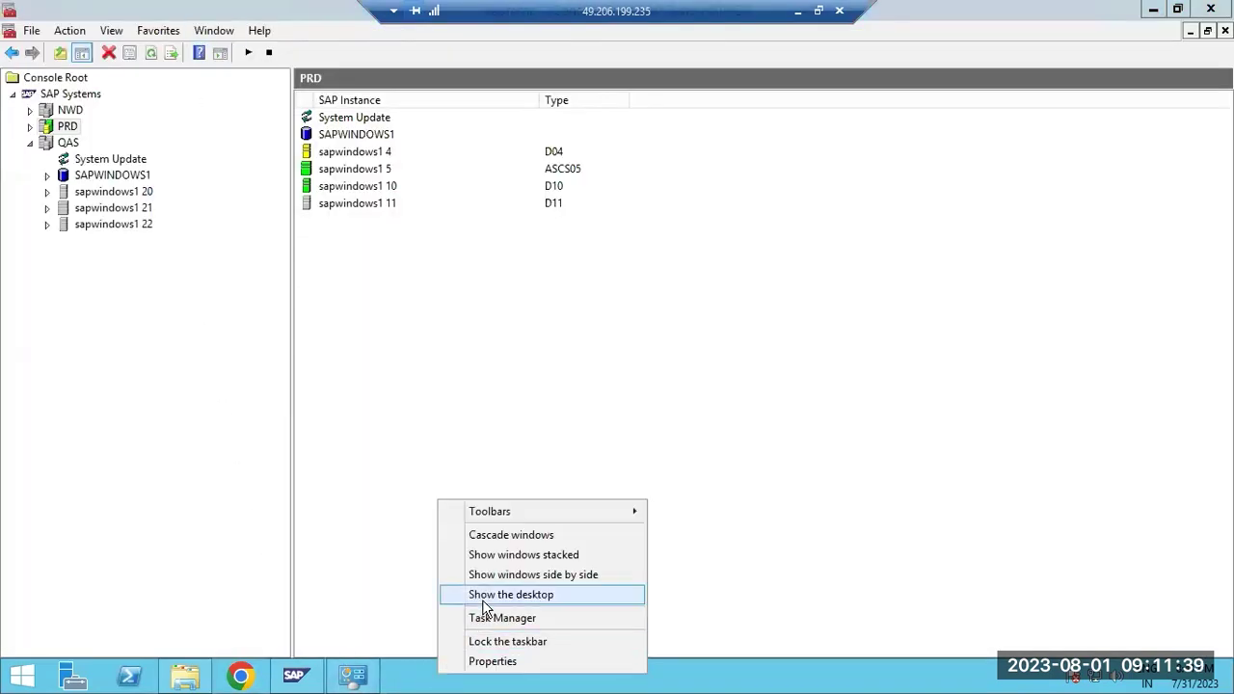
click(484, 602)
right_click(495, 675)
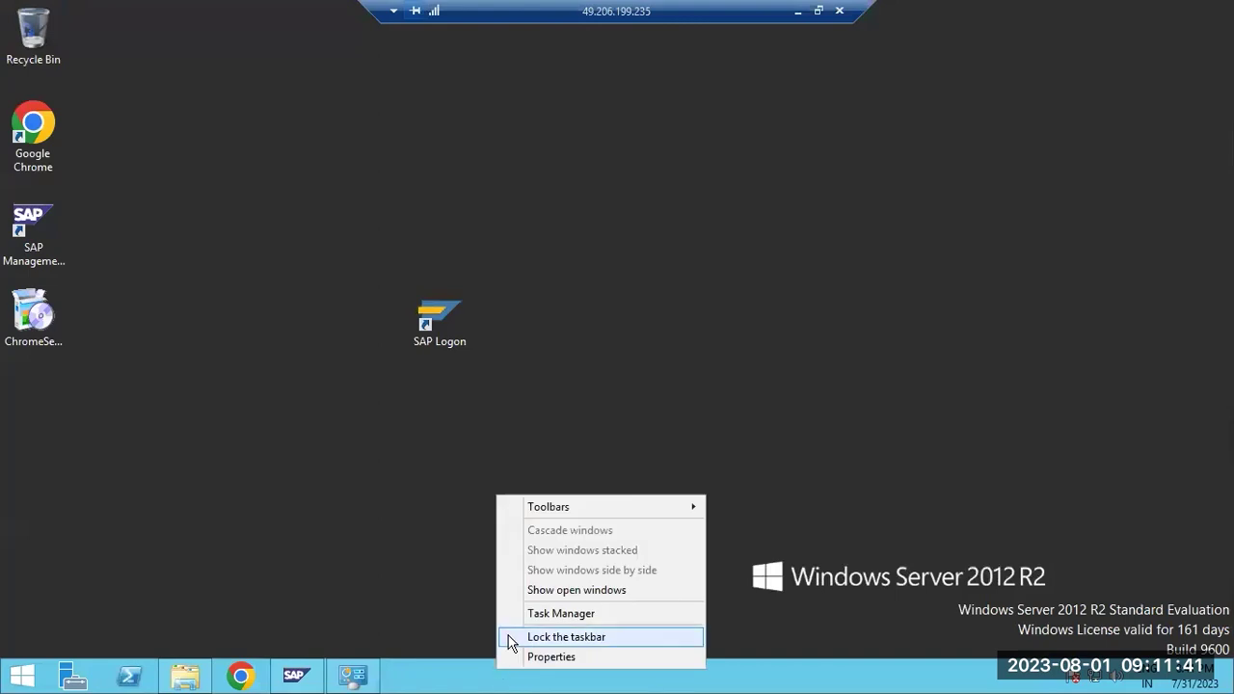
click(540, 614)
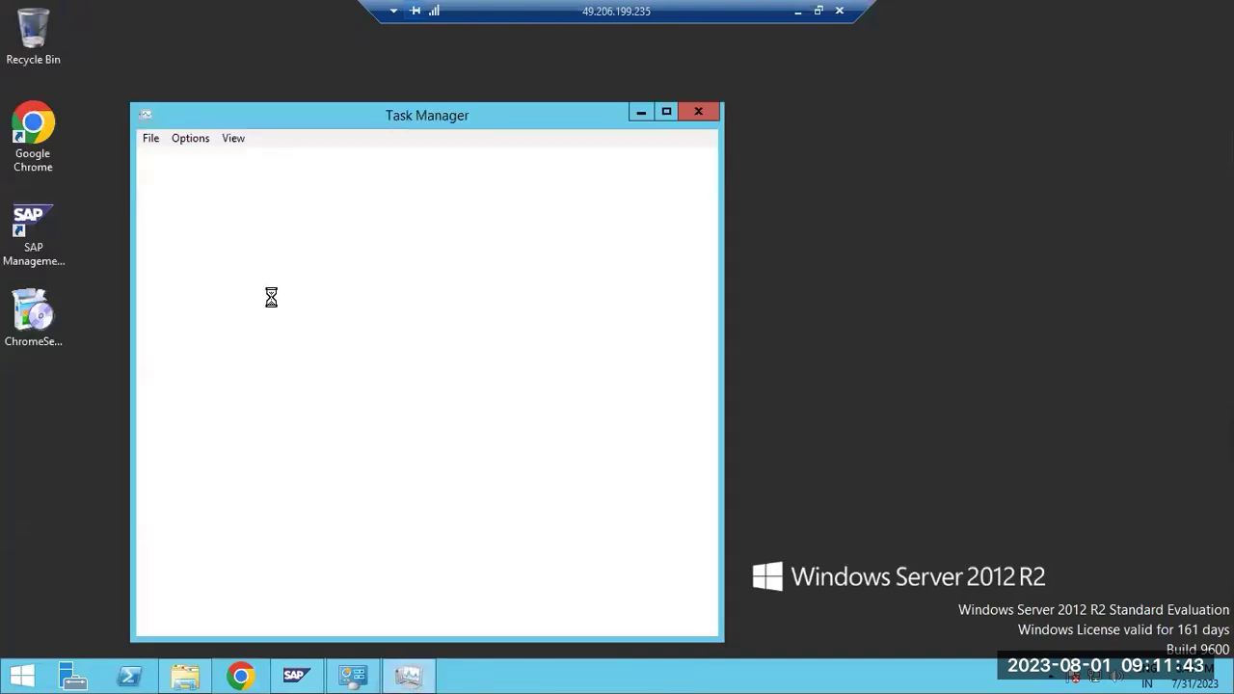
click(324, 160)
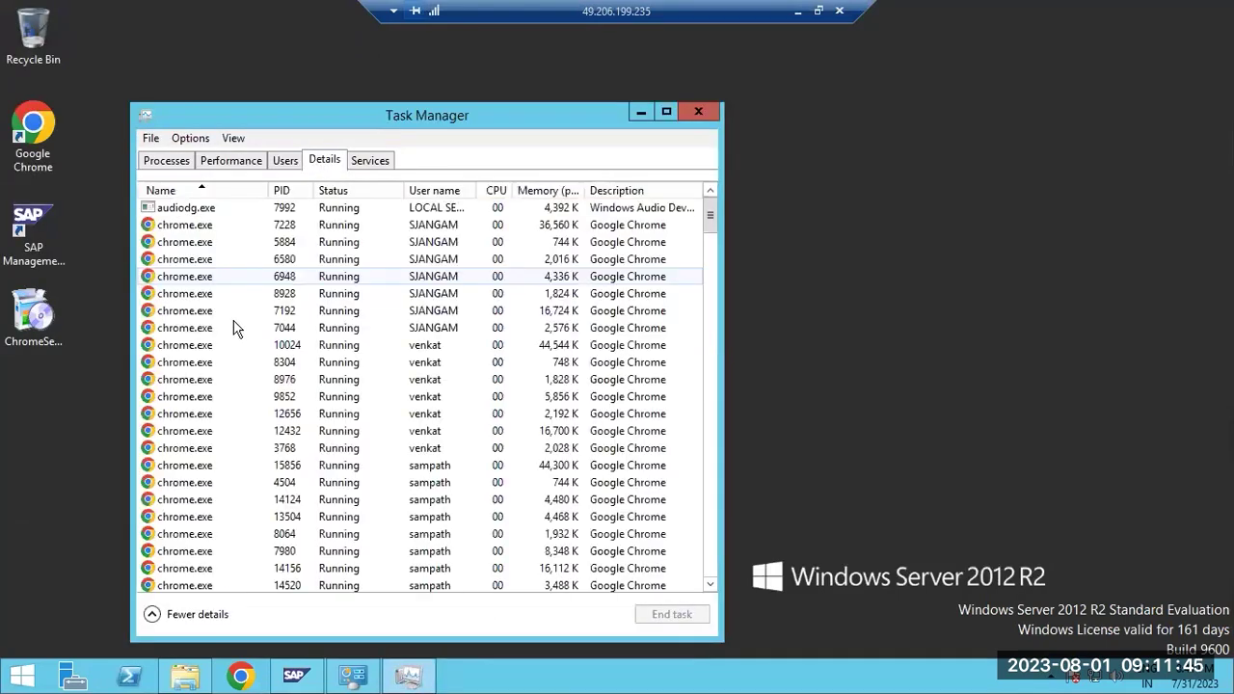
click(234, 328)
text(saps)
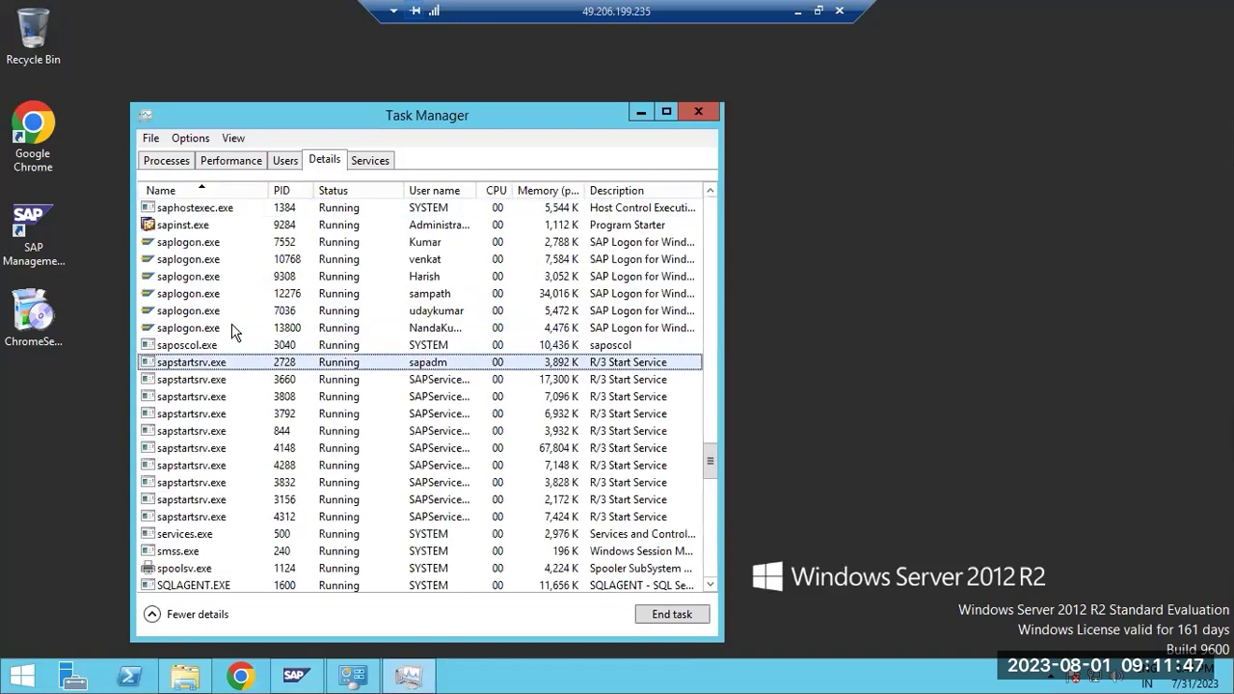
click(213, 225)
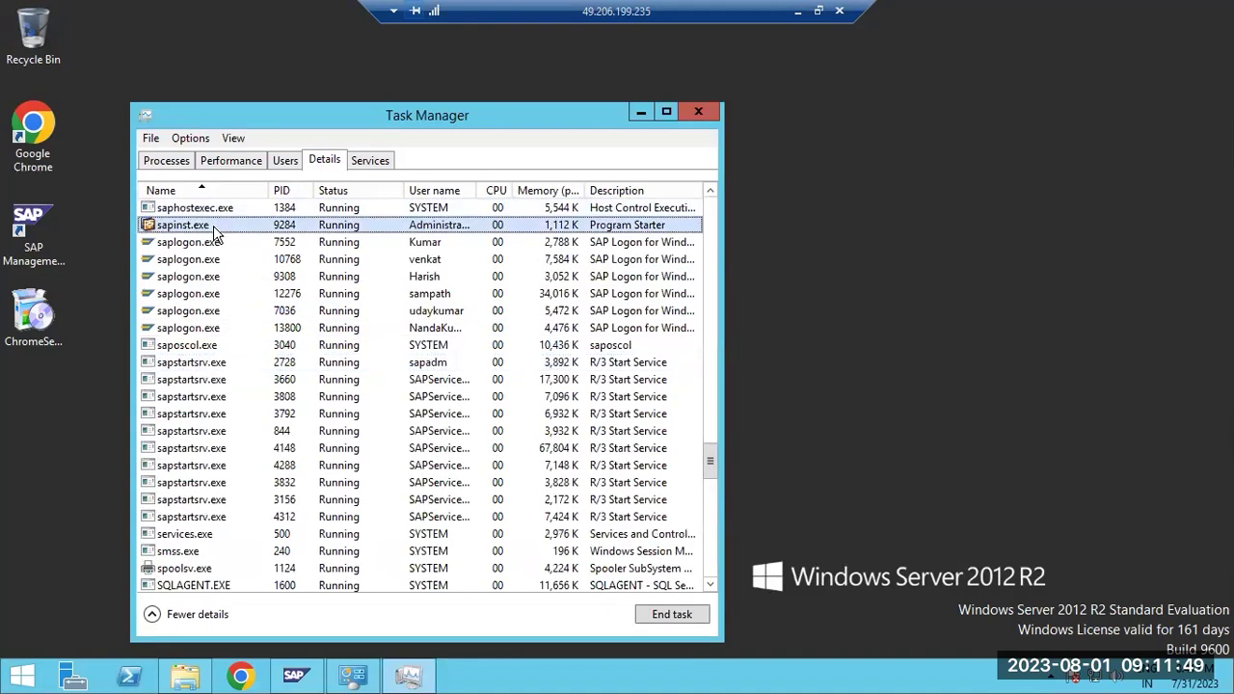
right_click(213, 225)
click(256, 257)
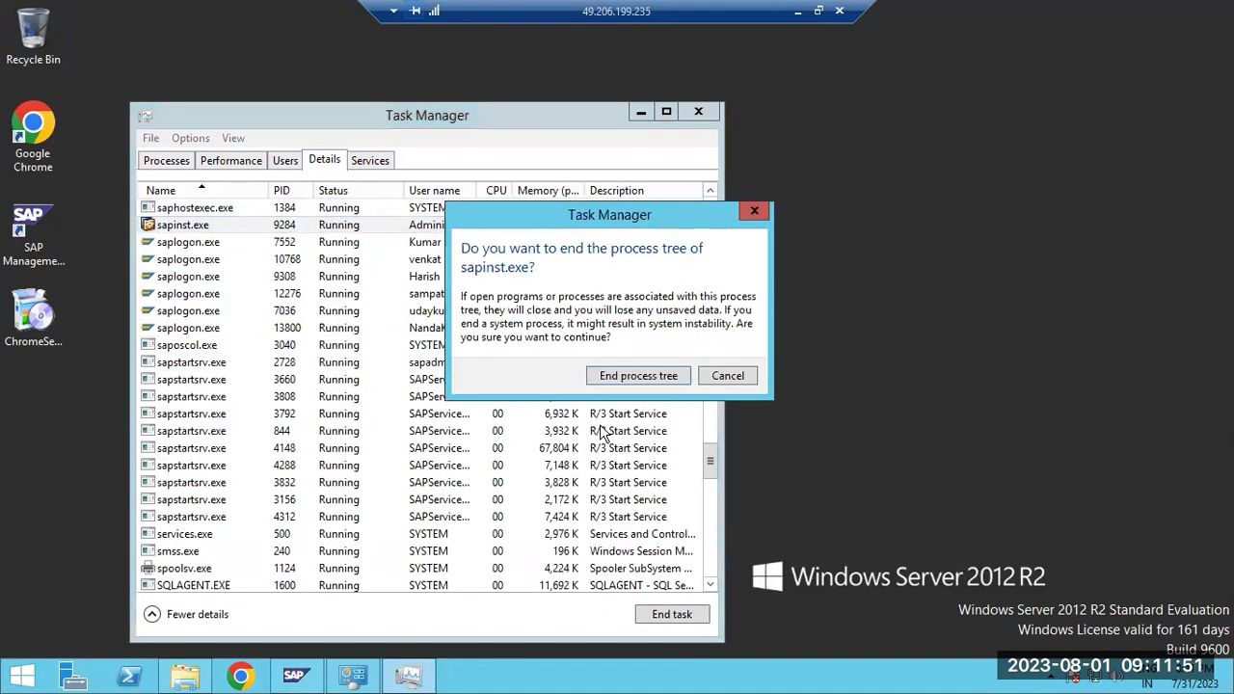
click(636, 375)
- Check the logged-on users in Task Manager and close it
click(285, 160)
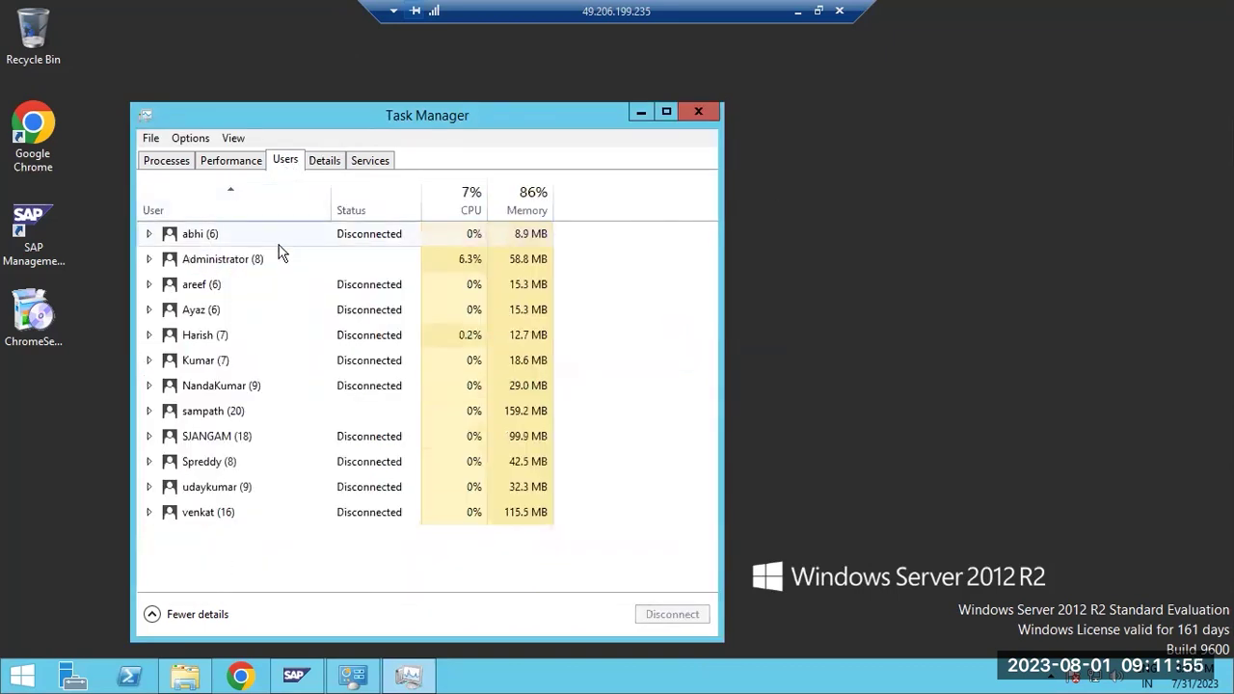
drag(296, 124, 322, 141)
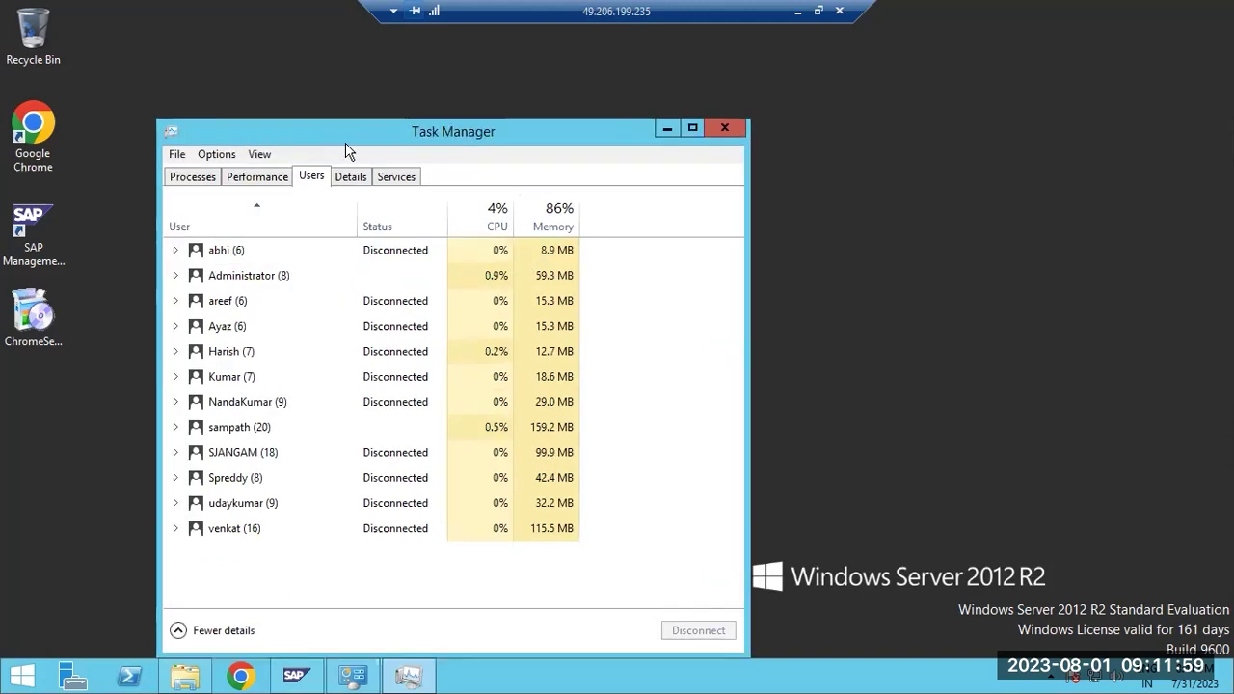
click(712, 130)
- Run sapinst from the SWPM folder and sign in to its browser page as Administrator with the account password
click(188, 674)
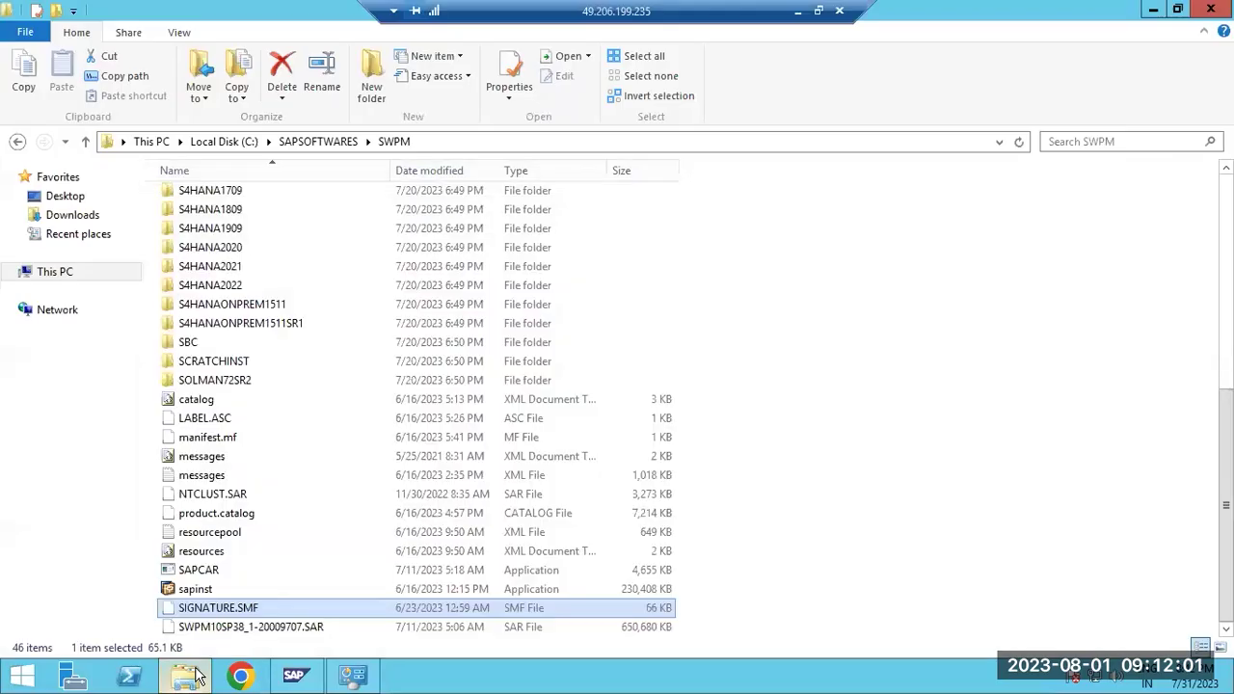
double_click(193, 588)
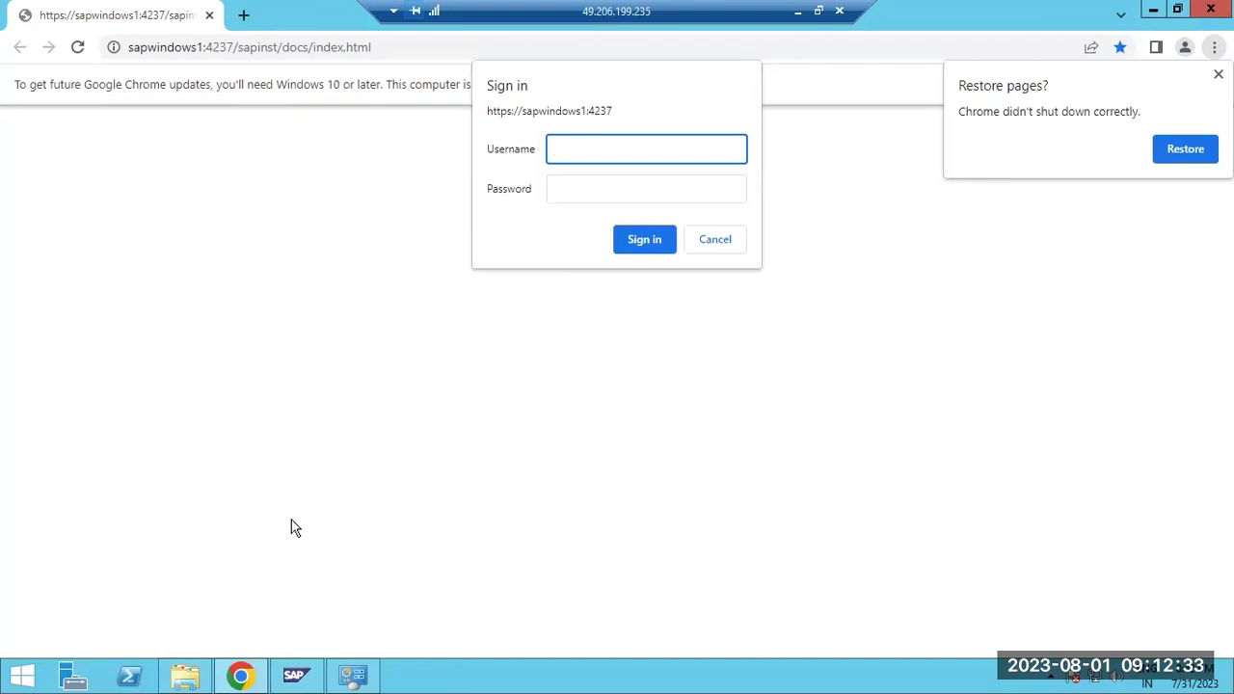
text(Administrator)
key(Tab)
text(••••••••••)
key(Return)
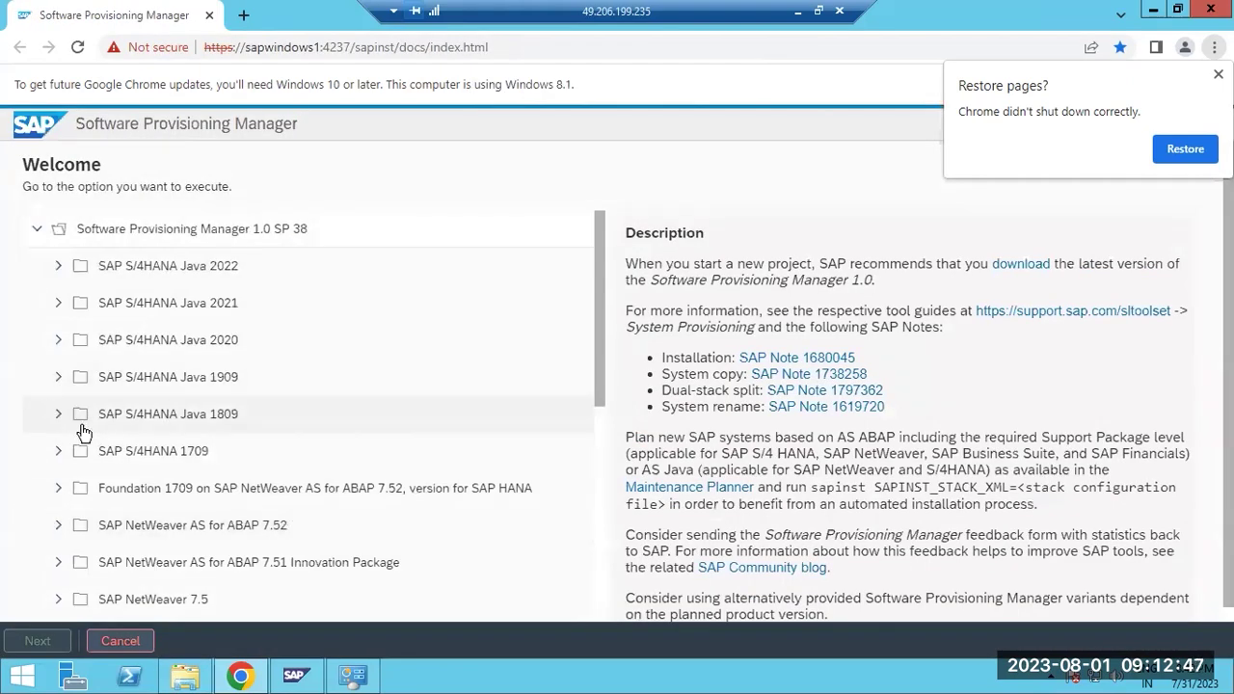
- Expand SAP NetWeaver 7.5 and its MS SQL Server options in the Software Provisioning Manager tree
scroll(72, 428, down, 3)
click(55, 329)
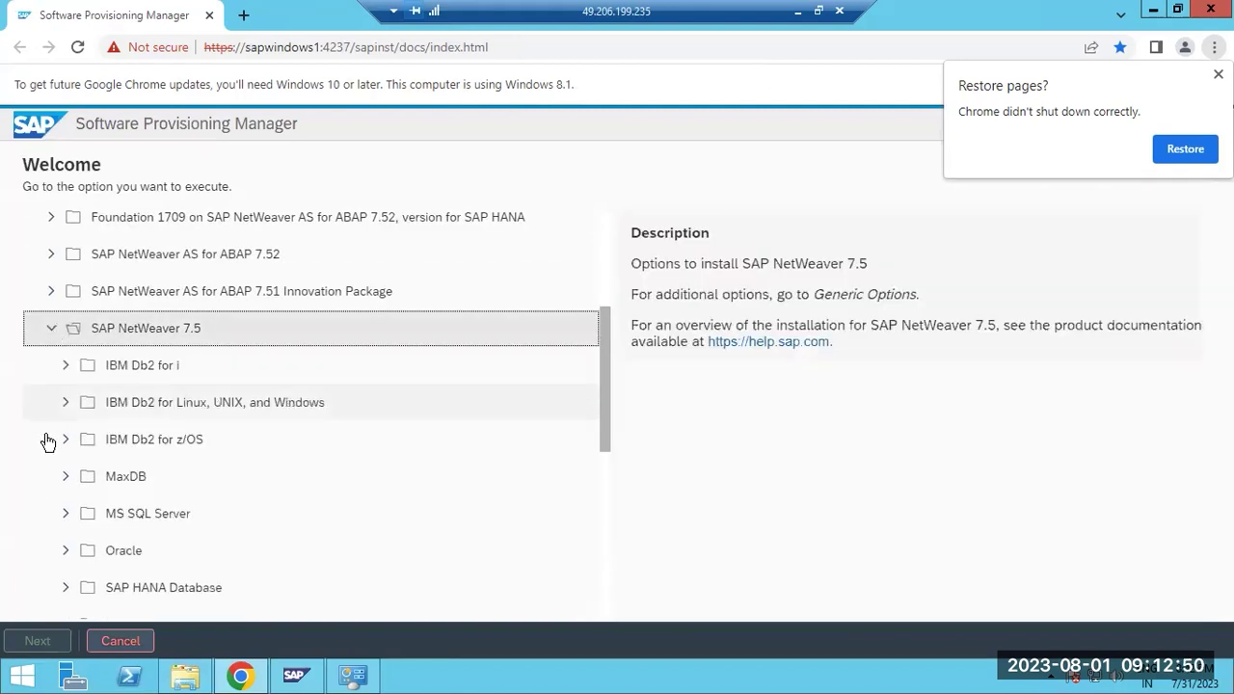
click(66, 516)
scroll(70, 516, down, 1)
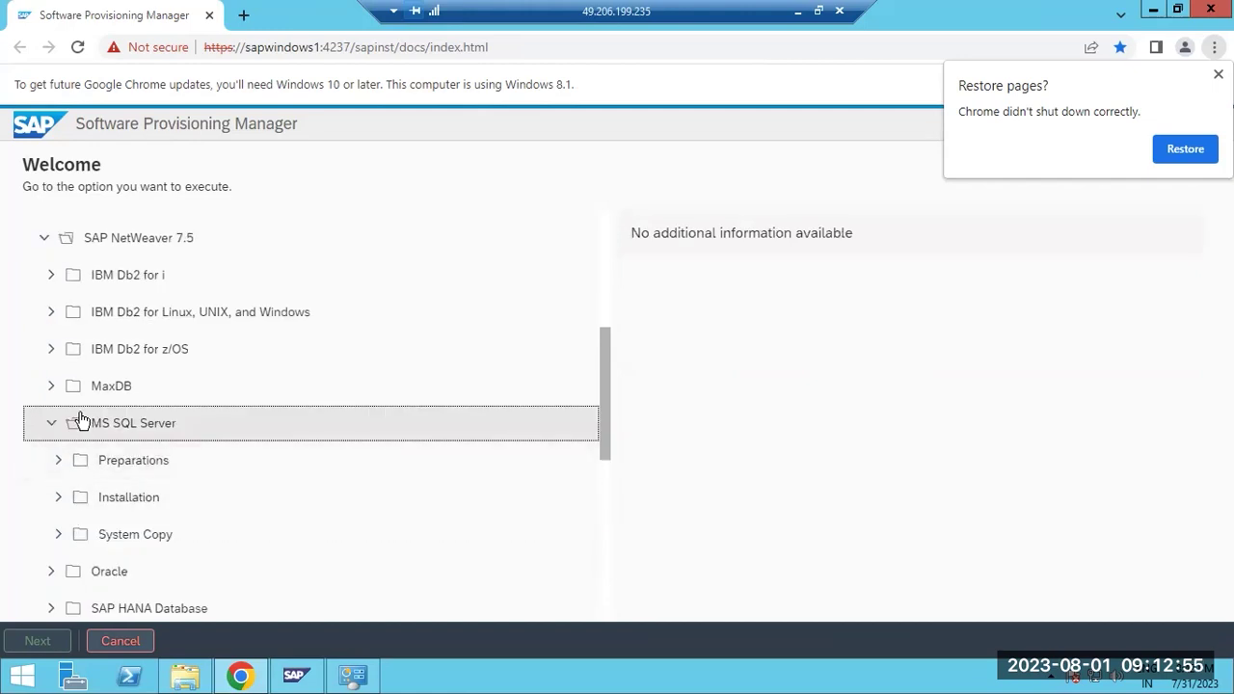
scroll(67, 449, down, 2)
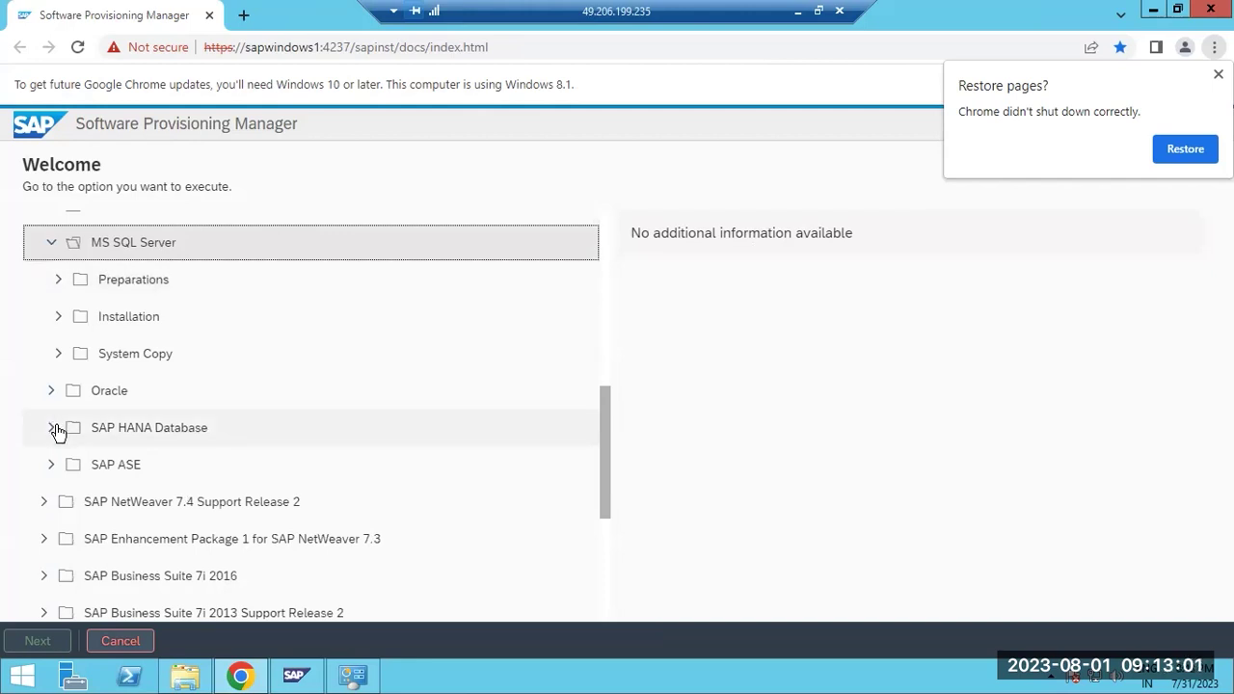
click(58, 354)
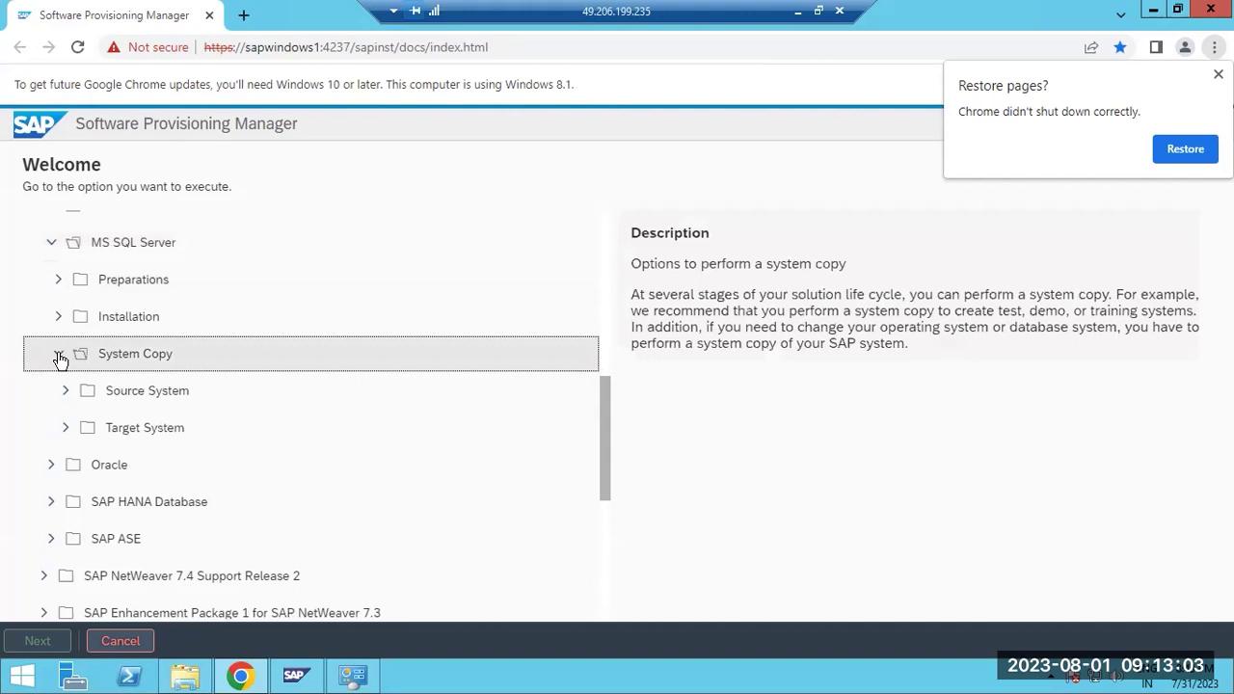
click(63, 426)
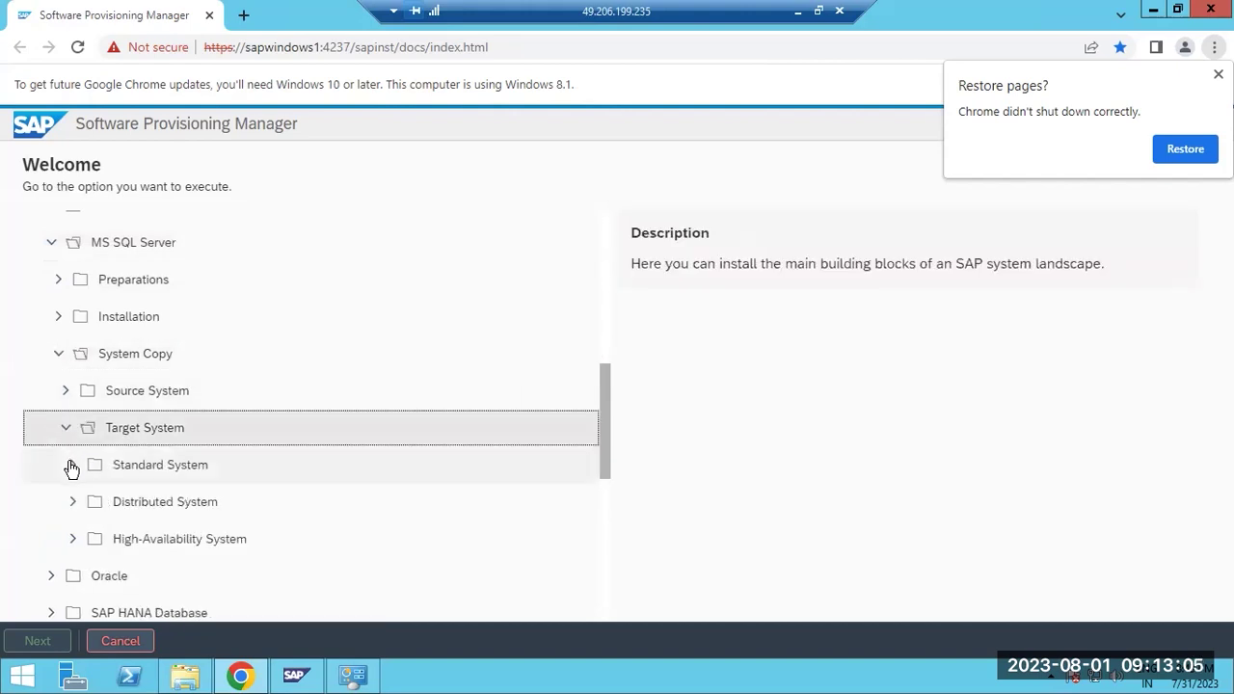
click(71, 465)
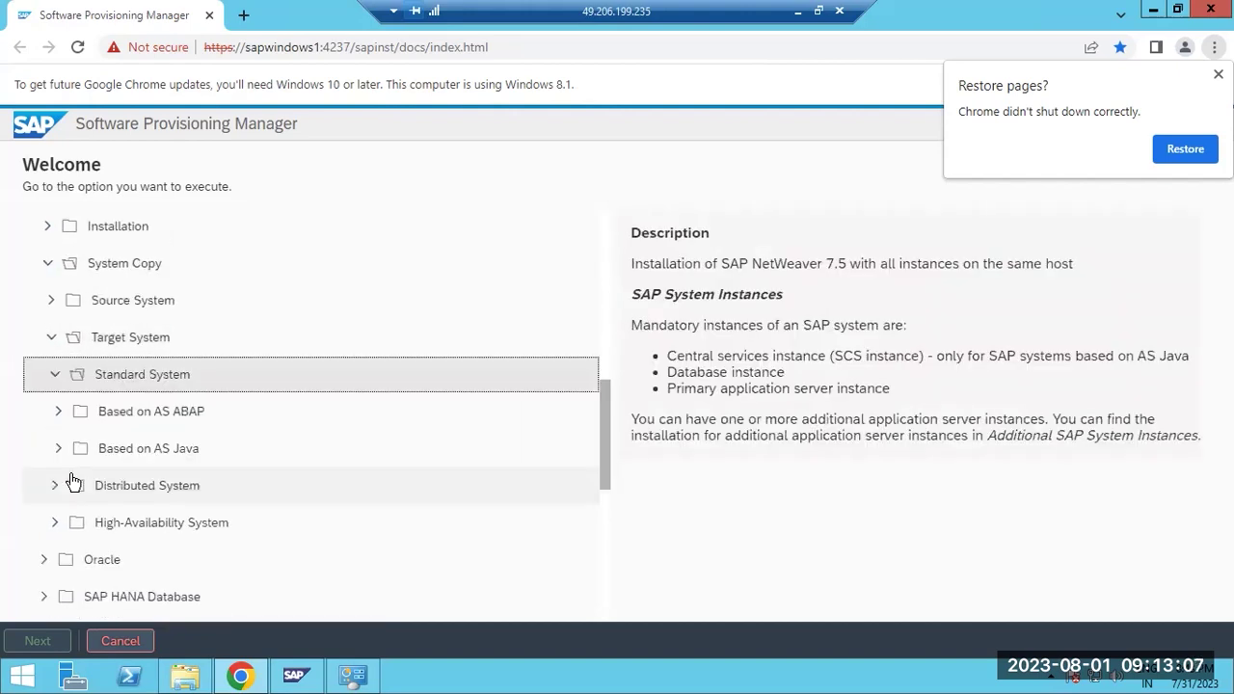
click(59, 413)
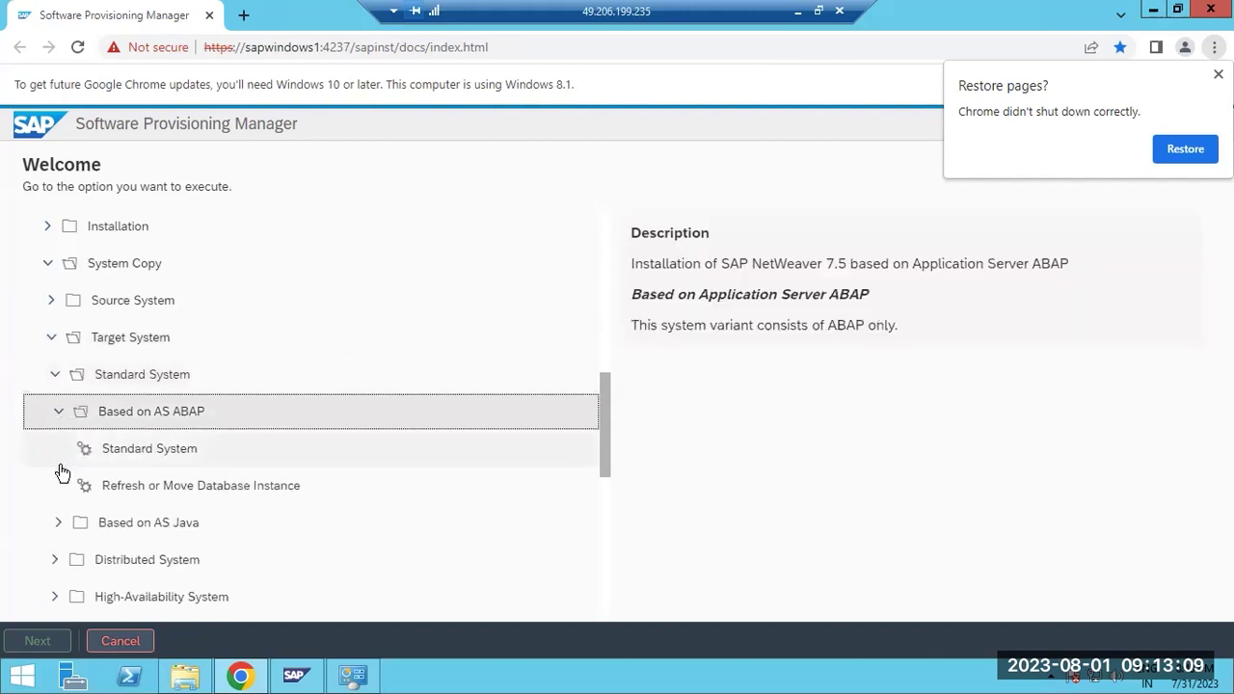
click(105, 451)
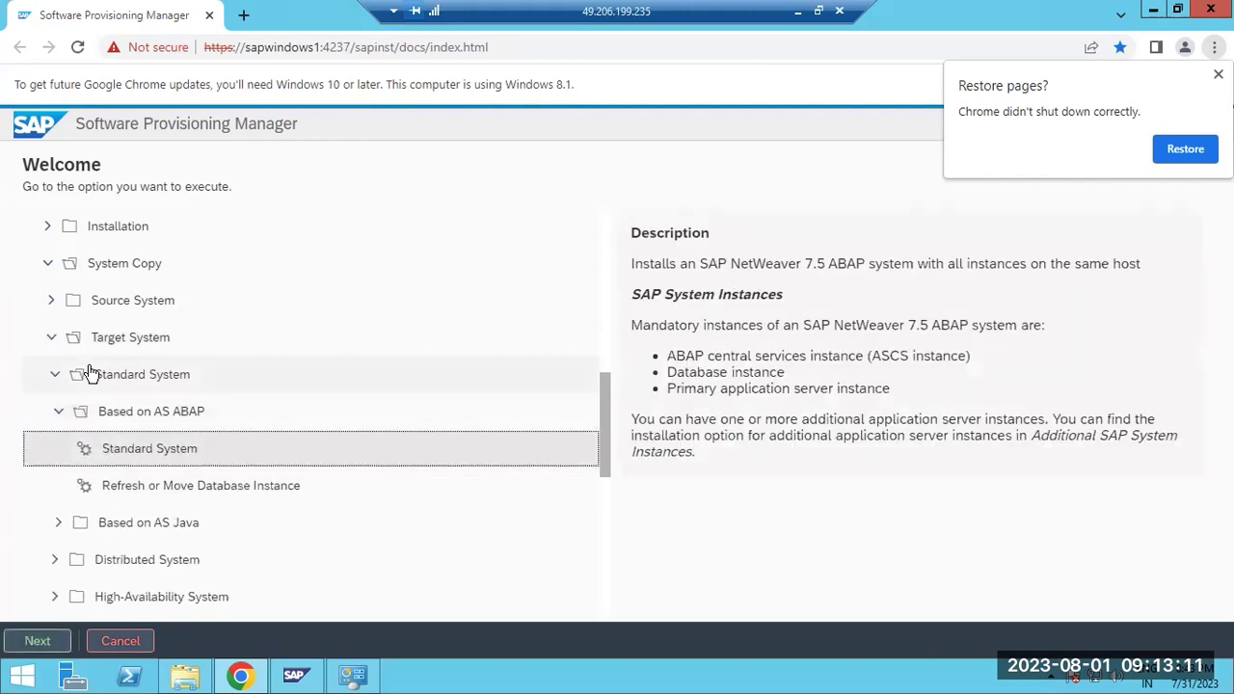
click(89, 270)
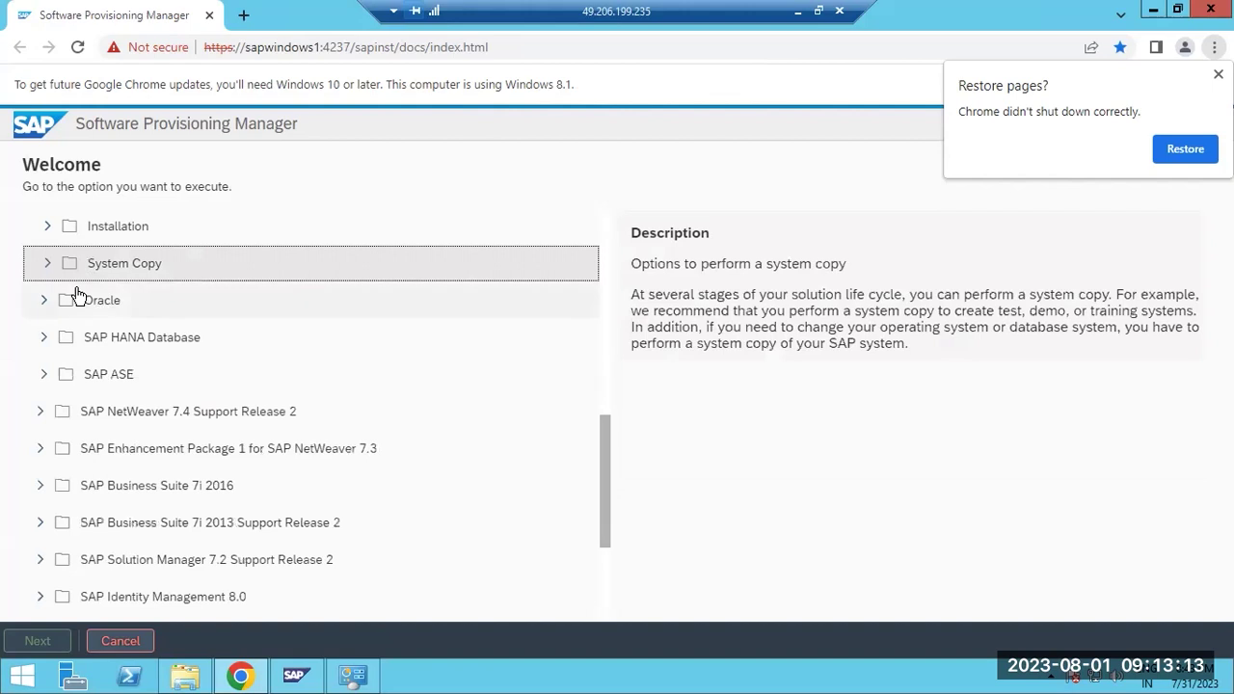
- Expand System Copy under MS SQL Server and review the Source System export options based on AS ABAP
scroll(105, 270, up, 3)
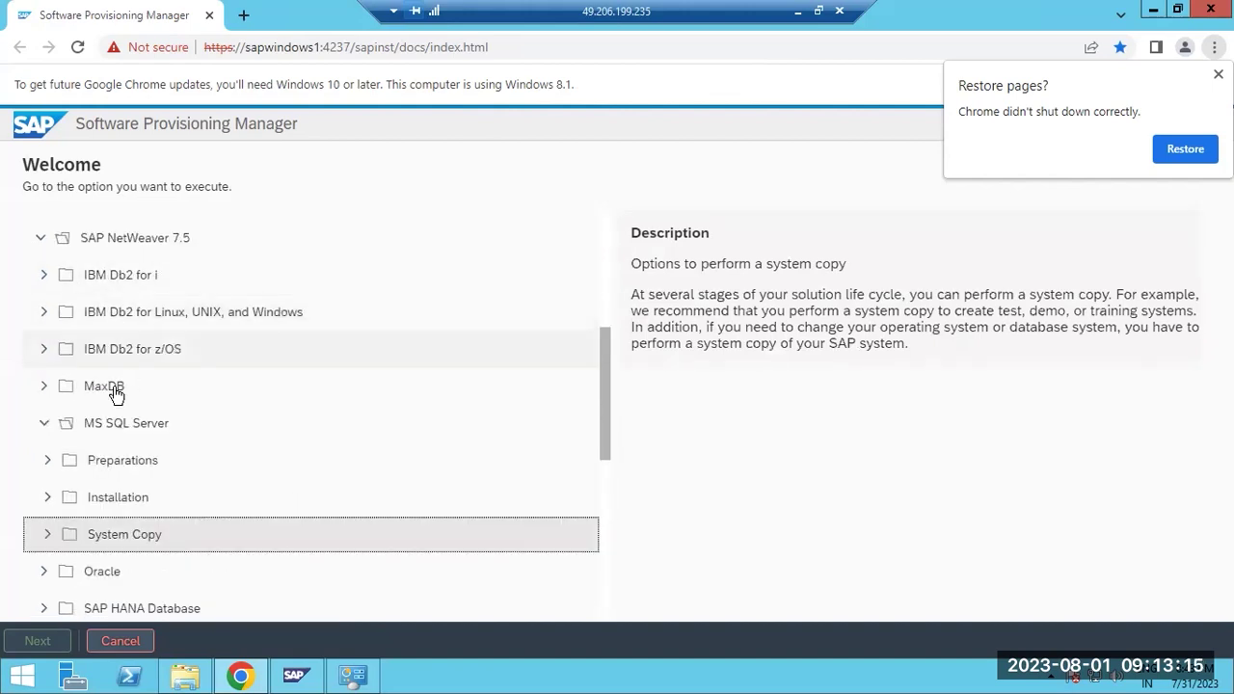
key(Right)
scroll(269, 471, down, 2)
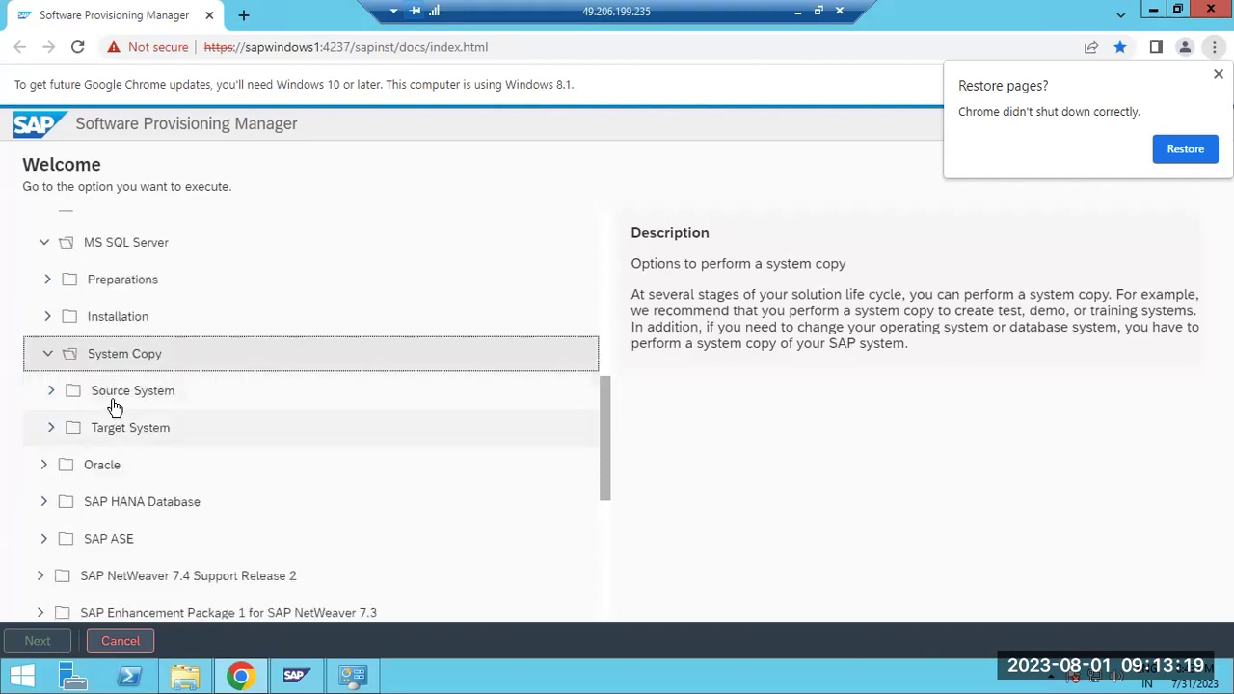
click(50, 391)
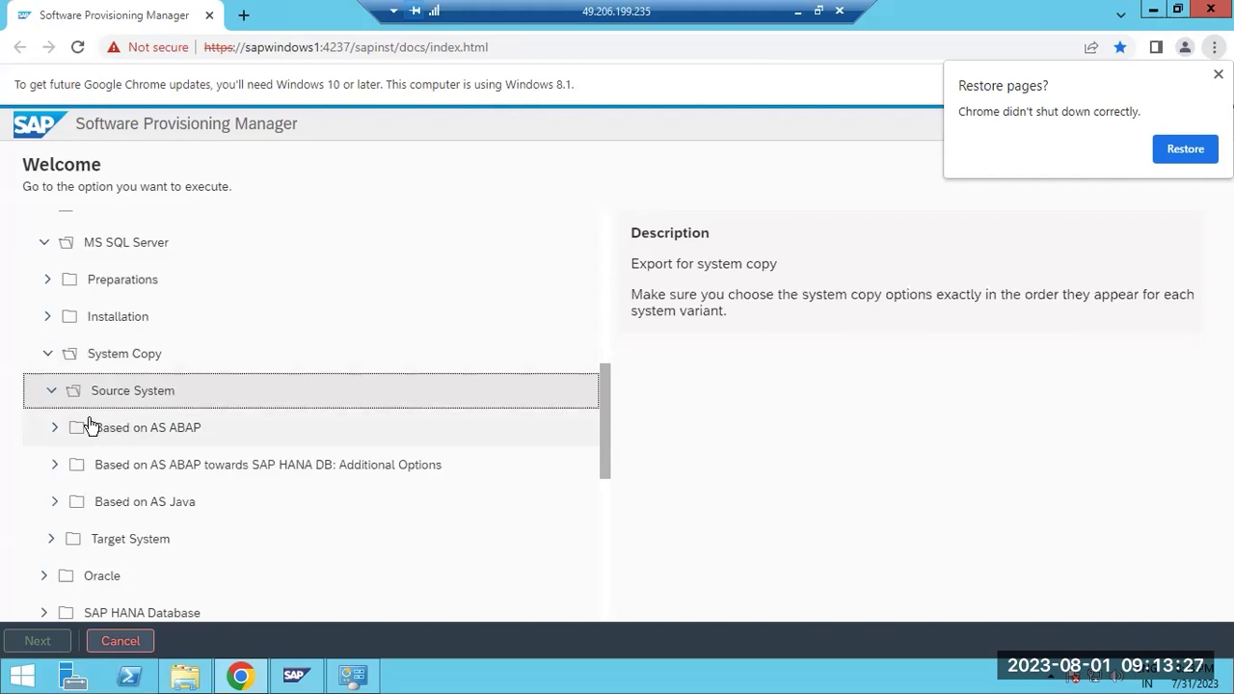
click(53, 427)
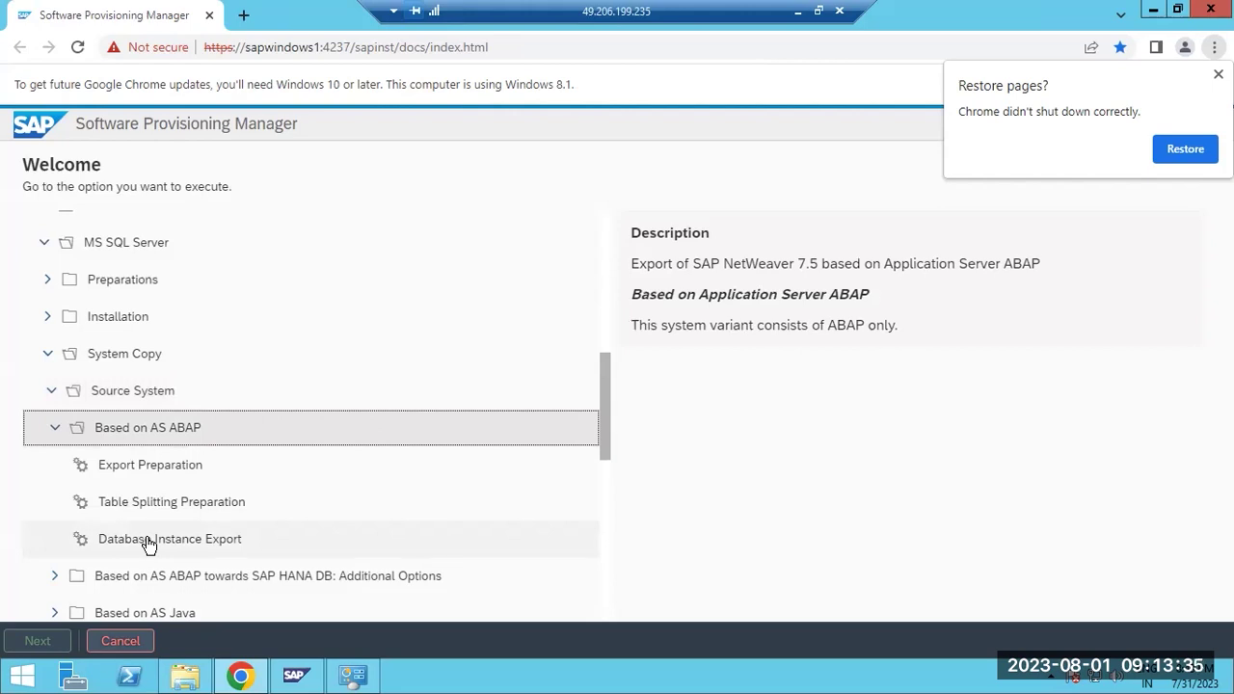
click(55, 427)
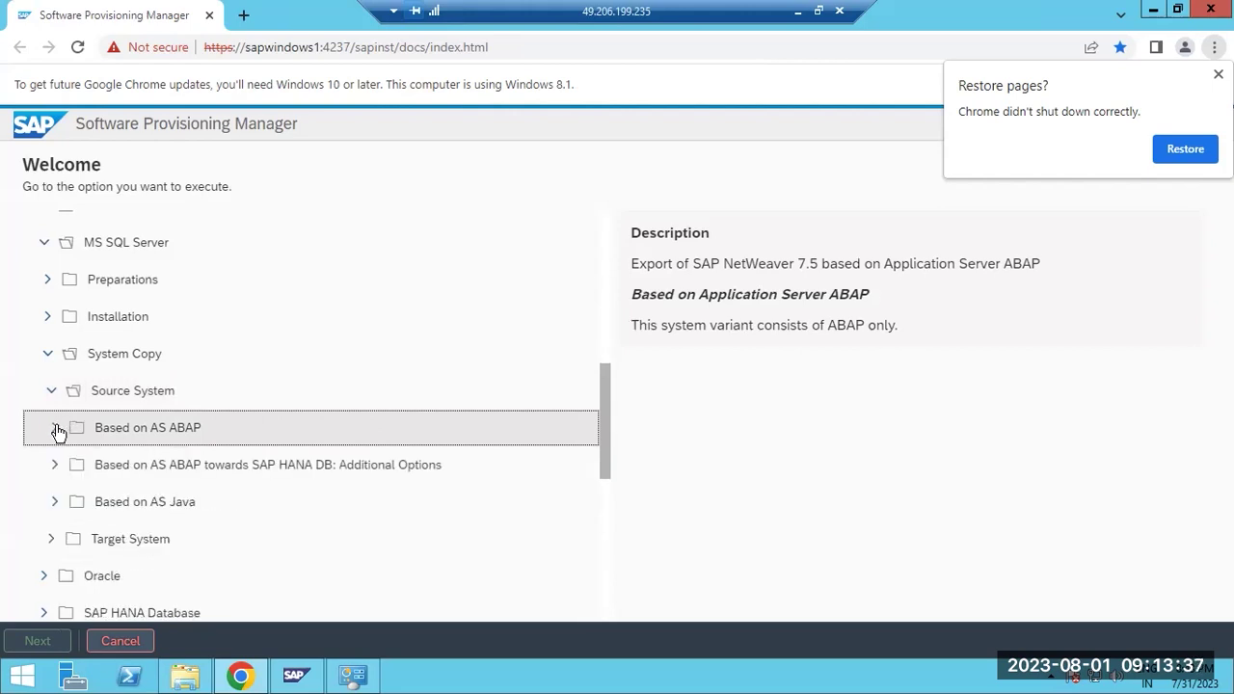
- Start the Standard System option based on AS ABAP under System Copy's Target System
click(51, 539)
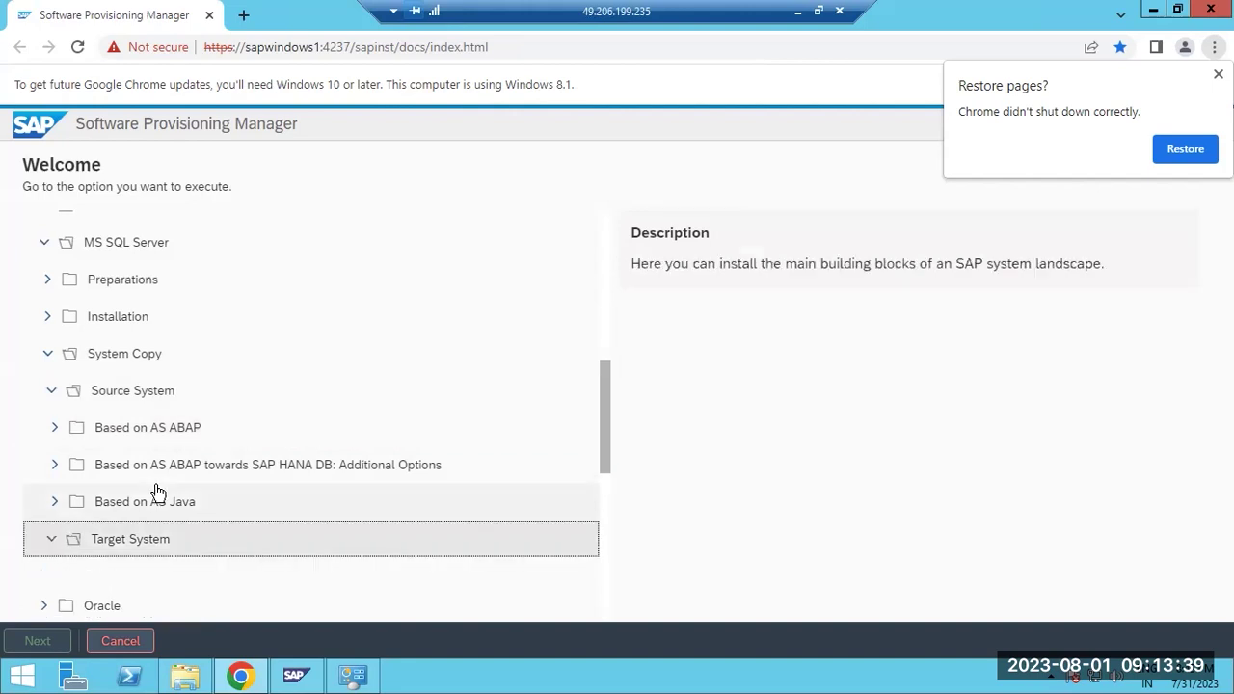
scroll(157, 490, down, 2)
click(55, 399)
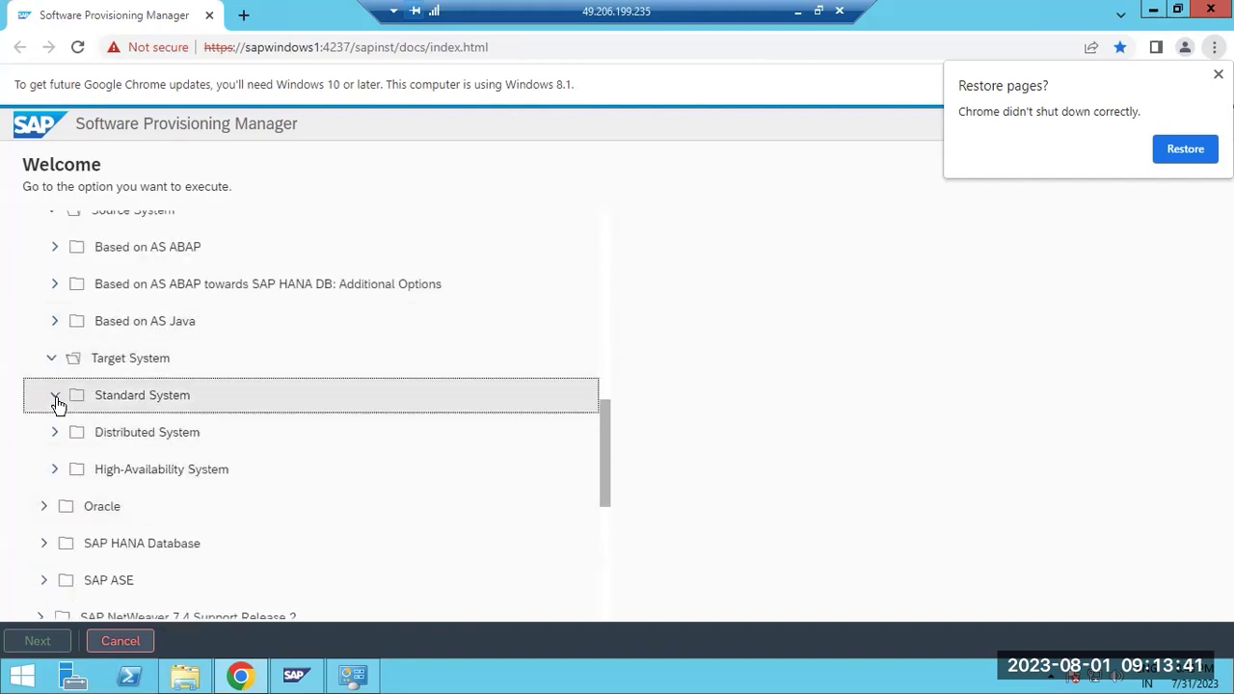
click(57, 436)
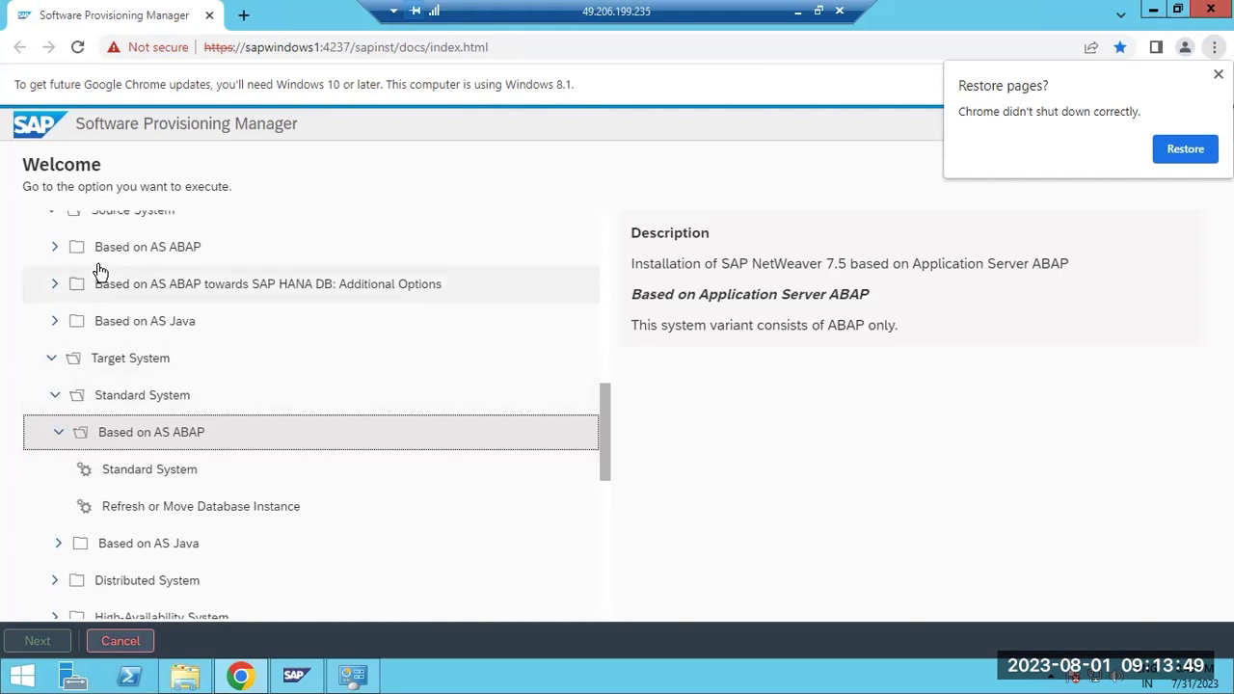
double_click(110, 475)
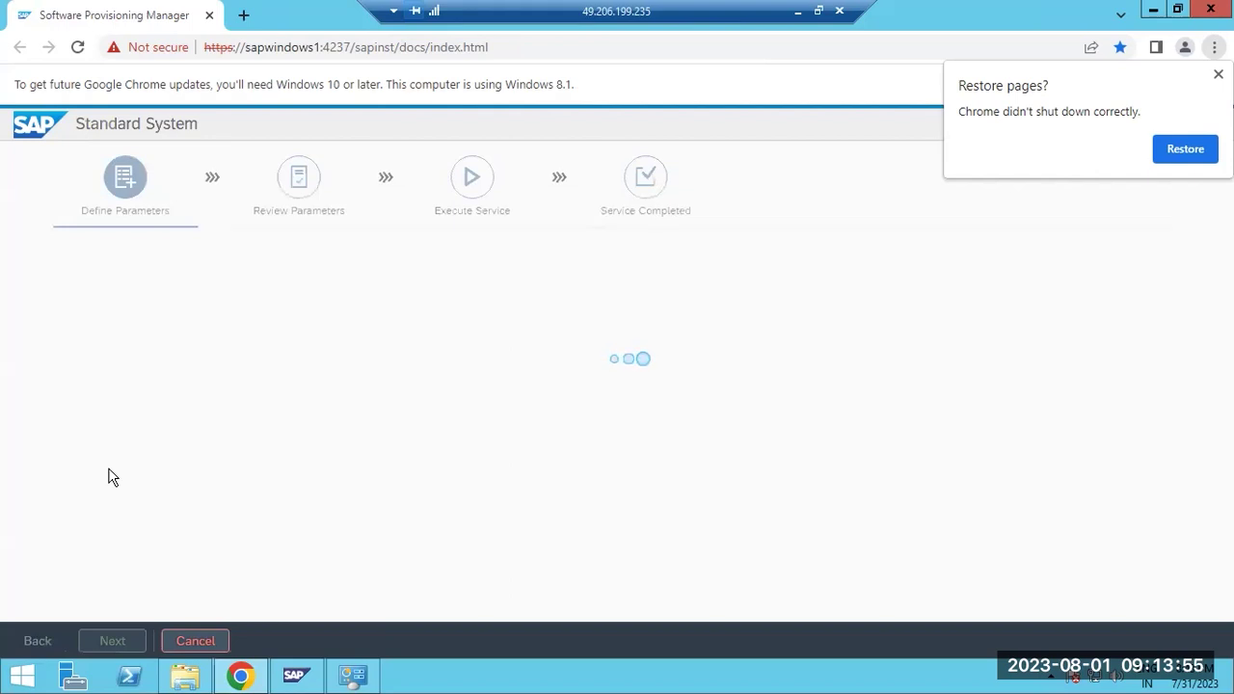
- Start a new run of the chosen option and proceed with the Typical parameter mode
scroll(101, 465, down, 1)
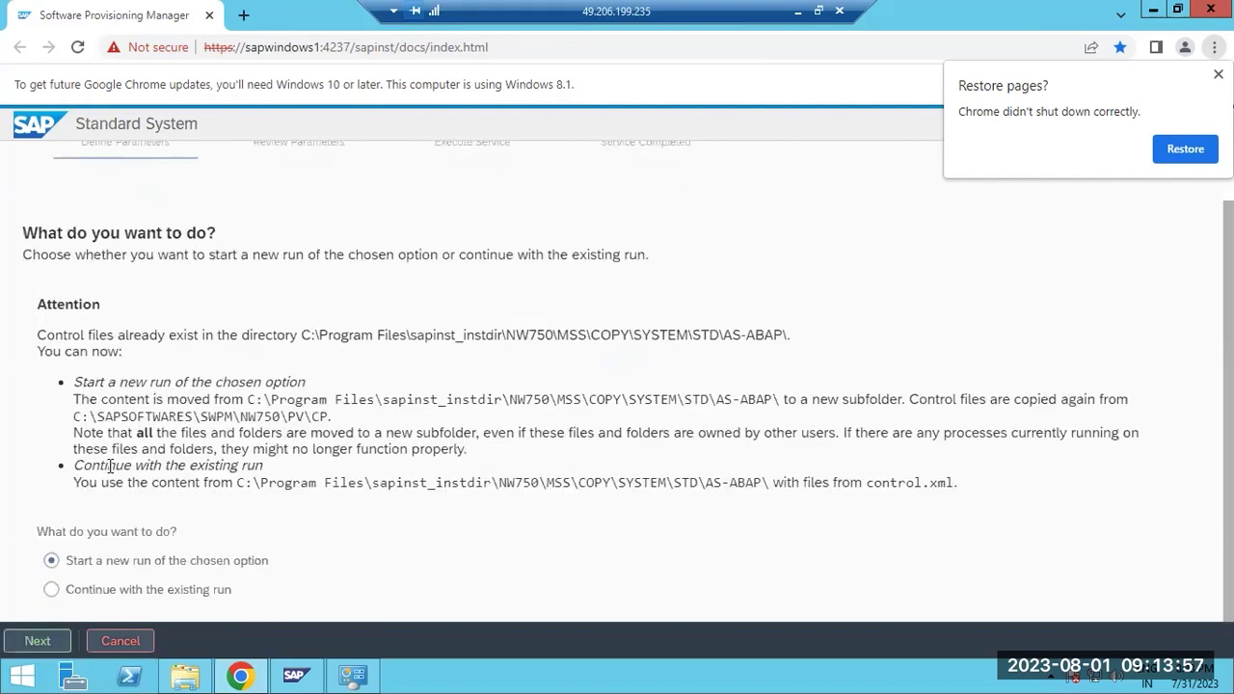
click(53, 563)
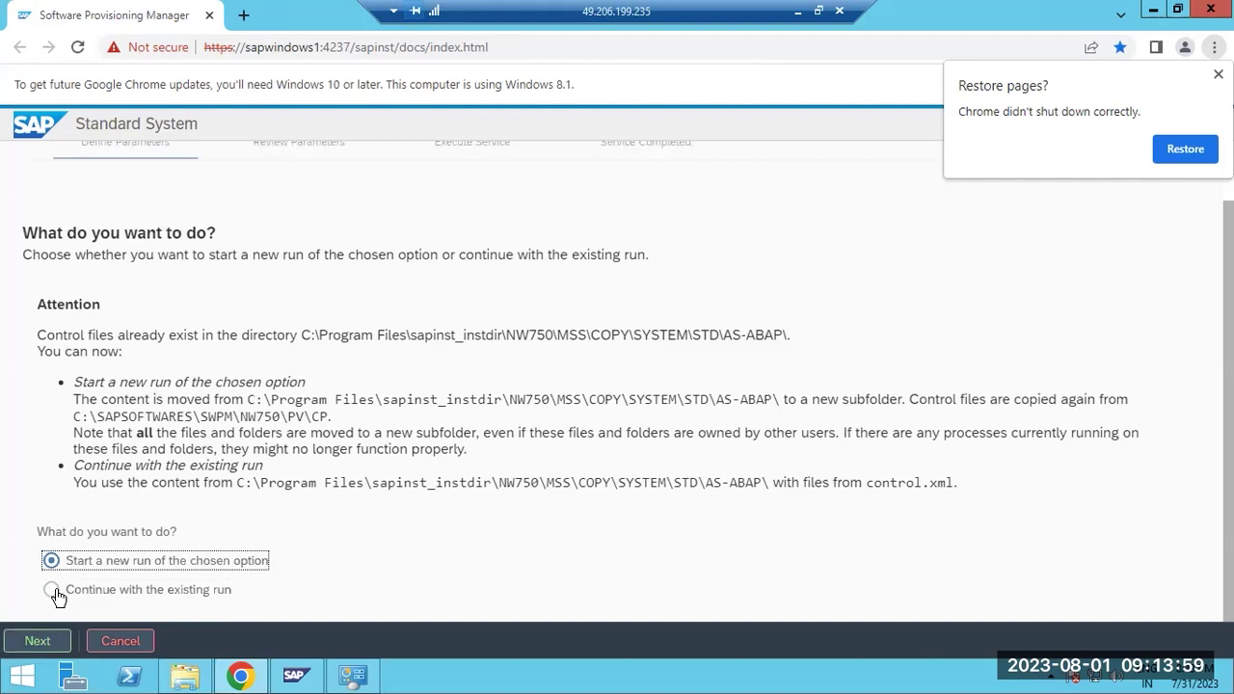
click(39, 640)
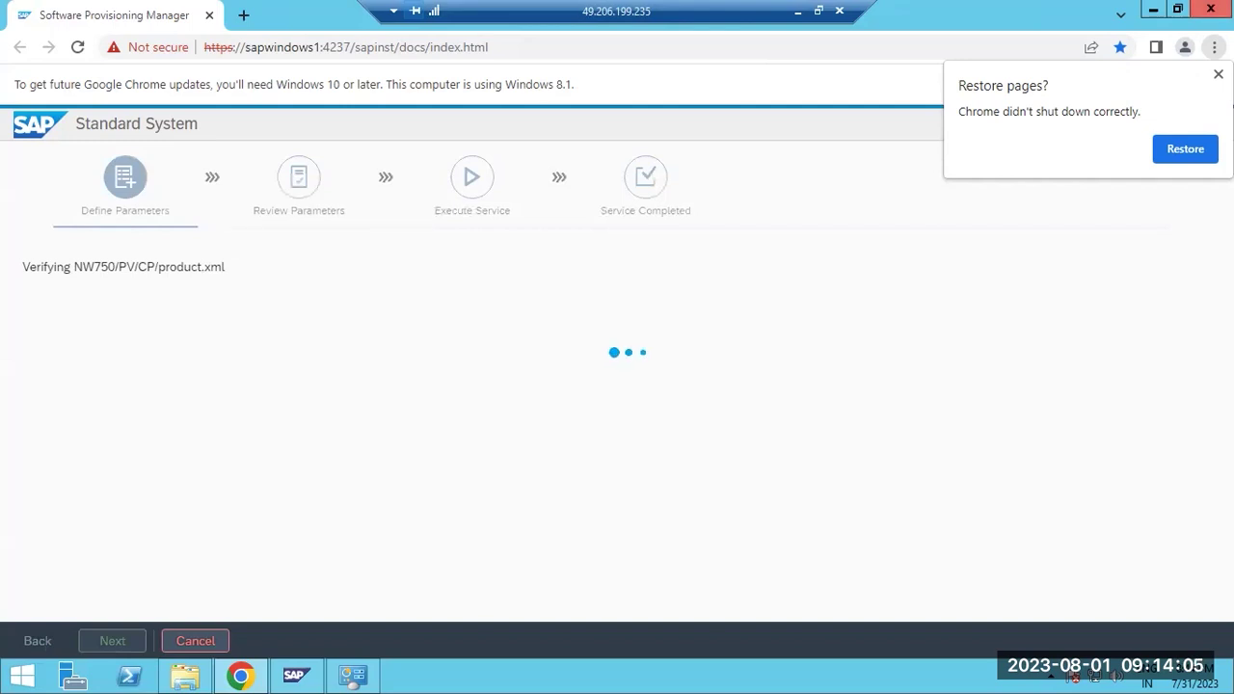
mouse_move(1230, 3)
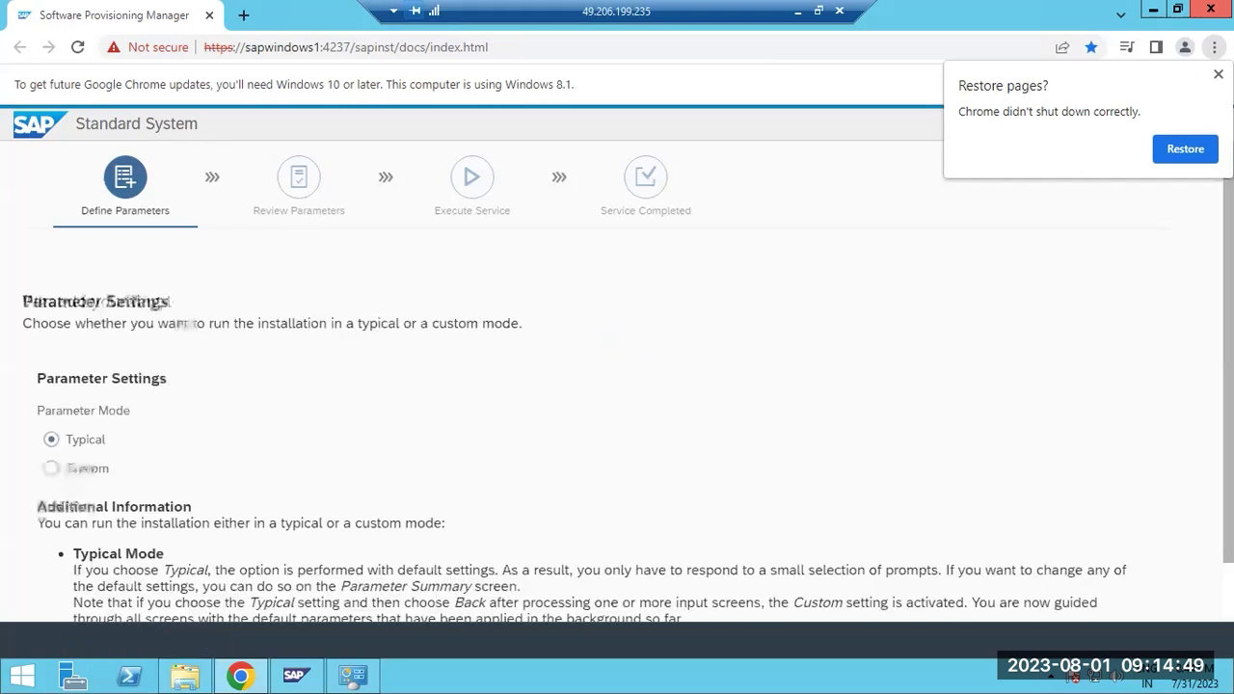
click(112, 640)
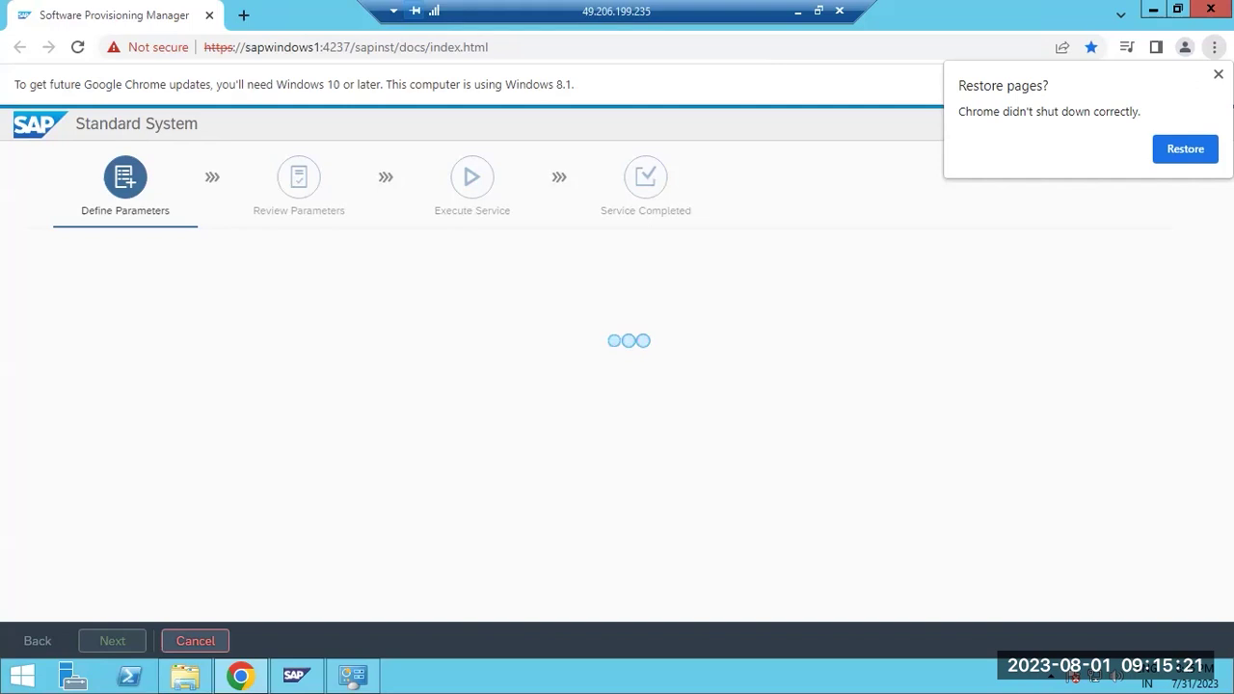
- Dismiss the browser's Restore pages prompt and display the list of installation log files
click(1218, 74)
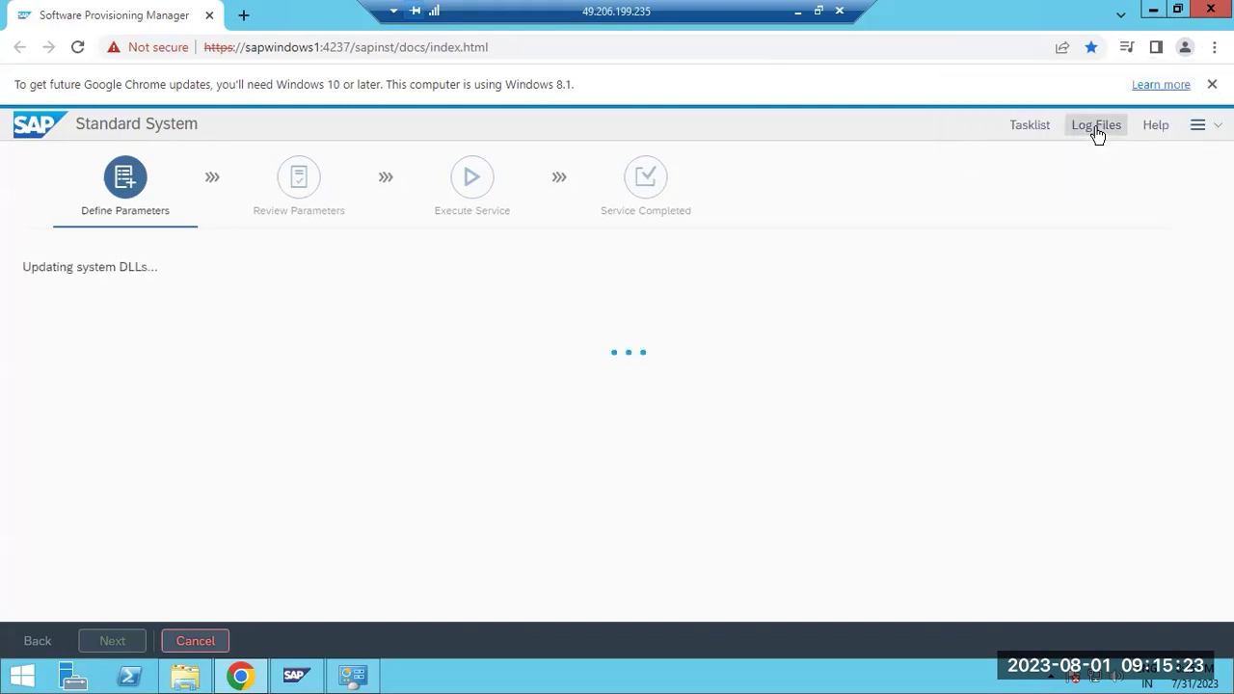
click(1097, 129)
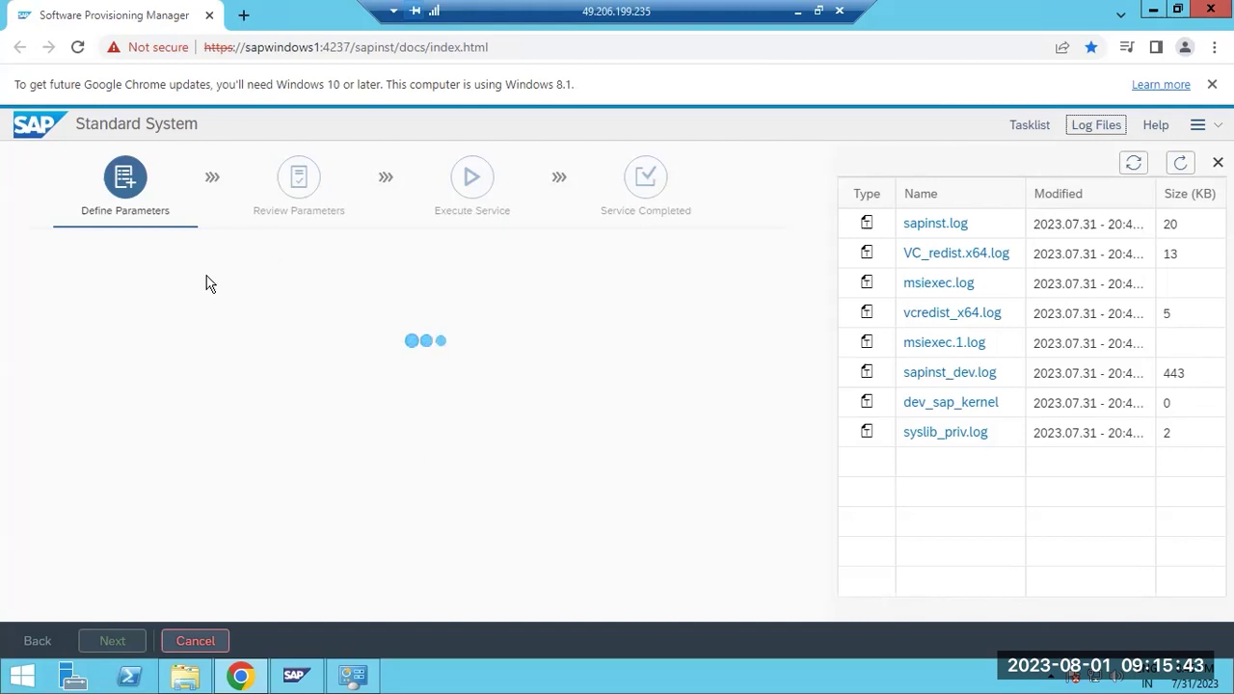
- Switch to the source server sapwindows in the other remote desktop session and open the SAP Management Console from its desktop
click(295, 674)
click(295, 675)
click(798, 12)
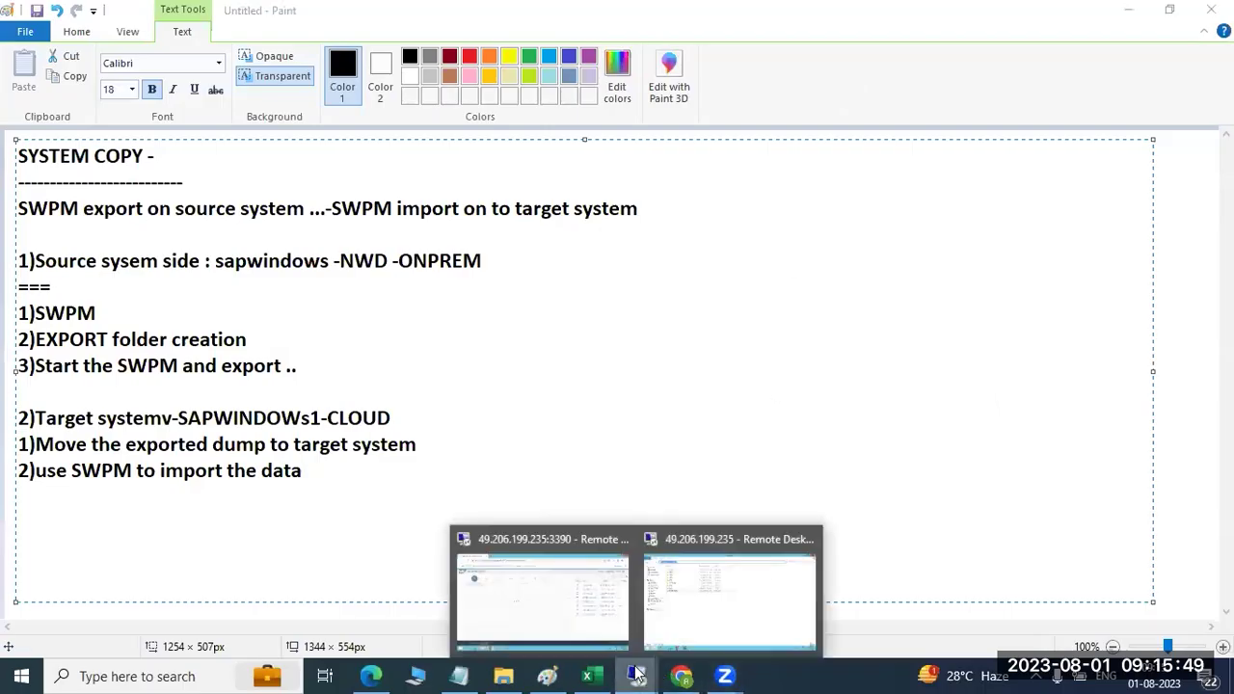
click(554, 578)
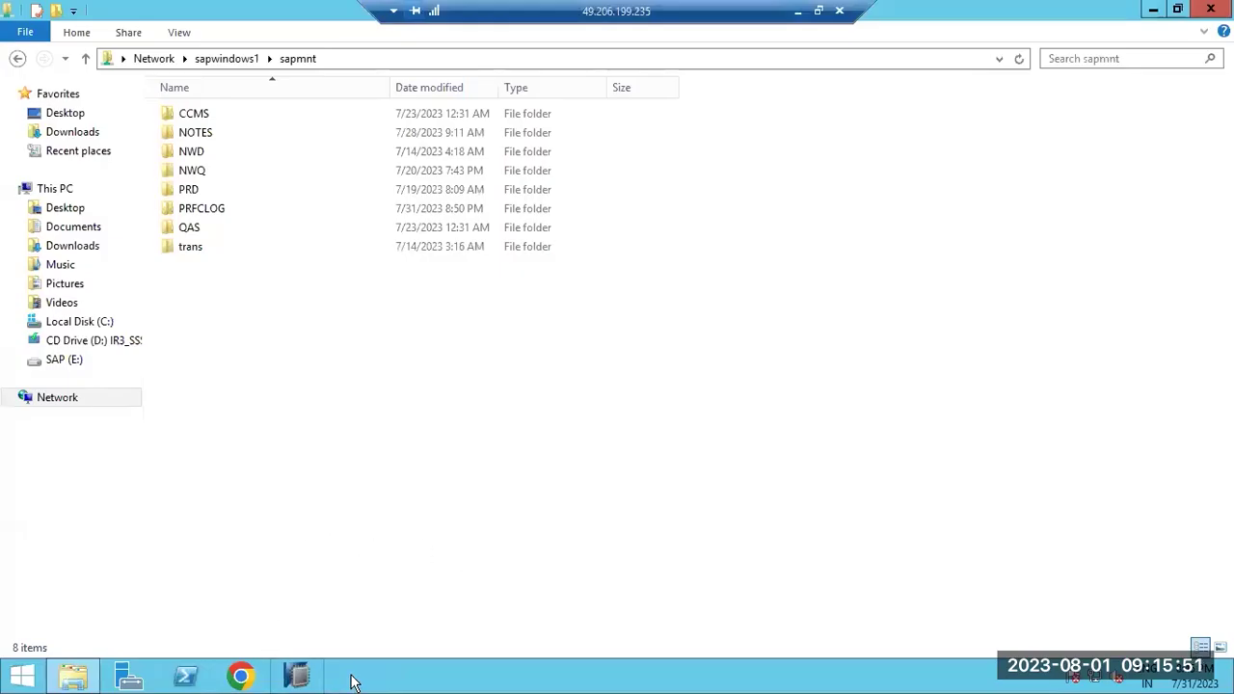
right_click(396, 678)
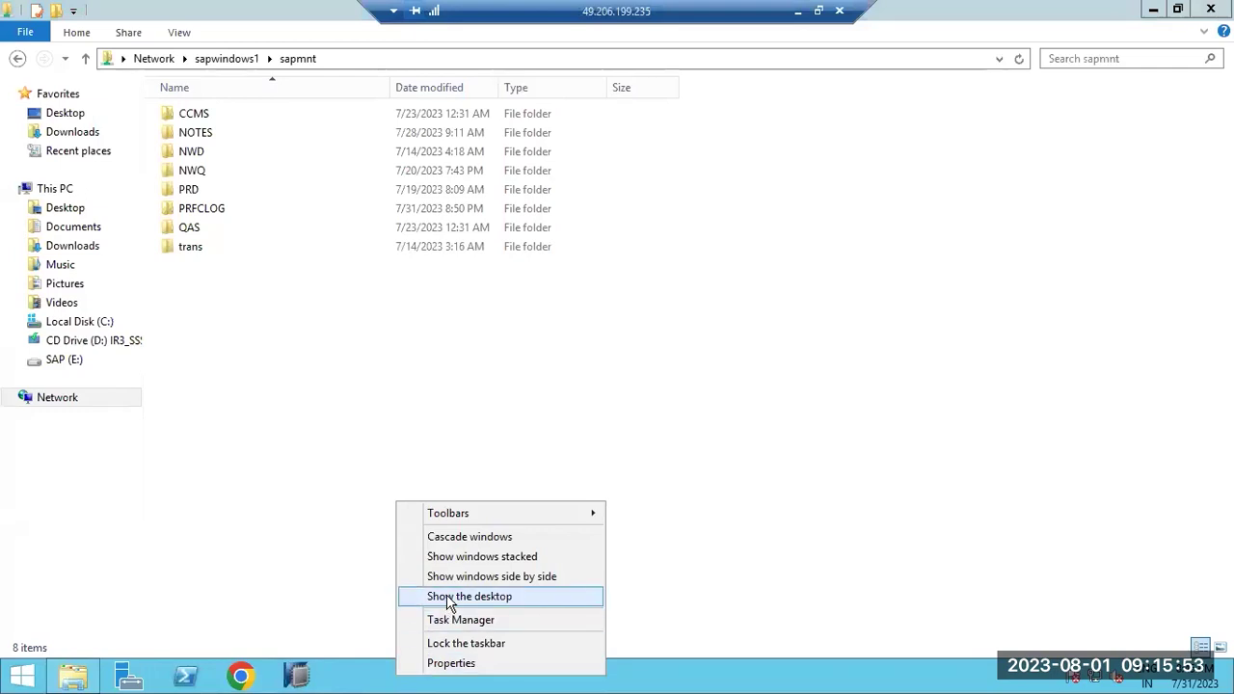
click(797, 12)
mouse_move(656, 675)
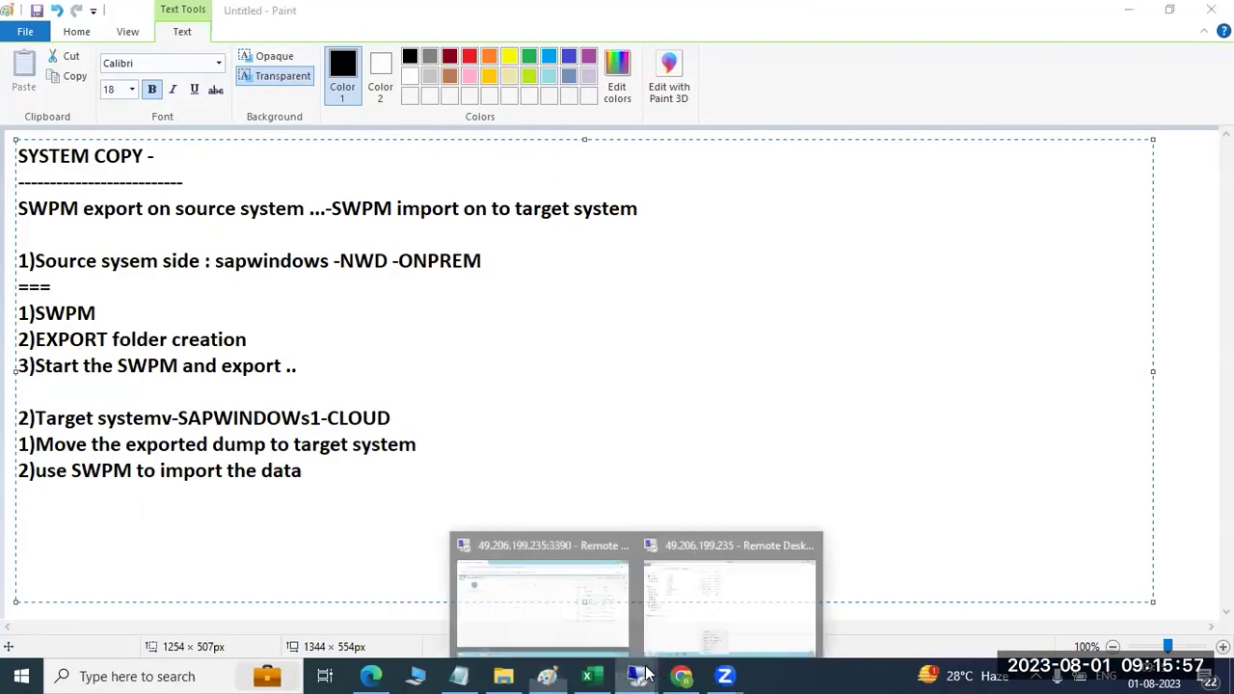
click(727, 598)
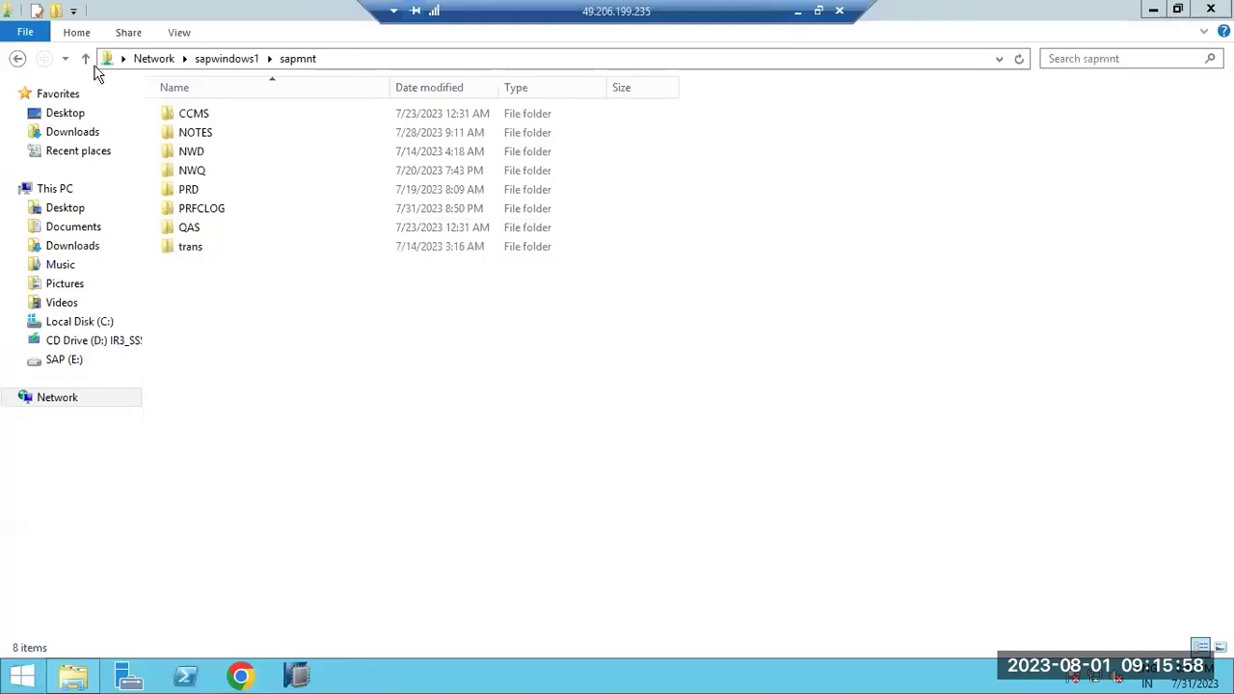
click(50, 191)
right_click(405, 681)
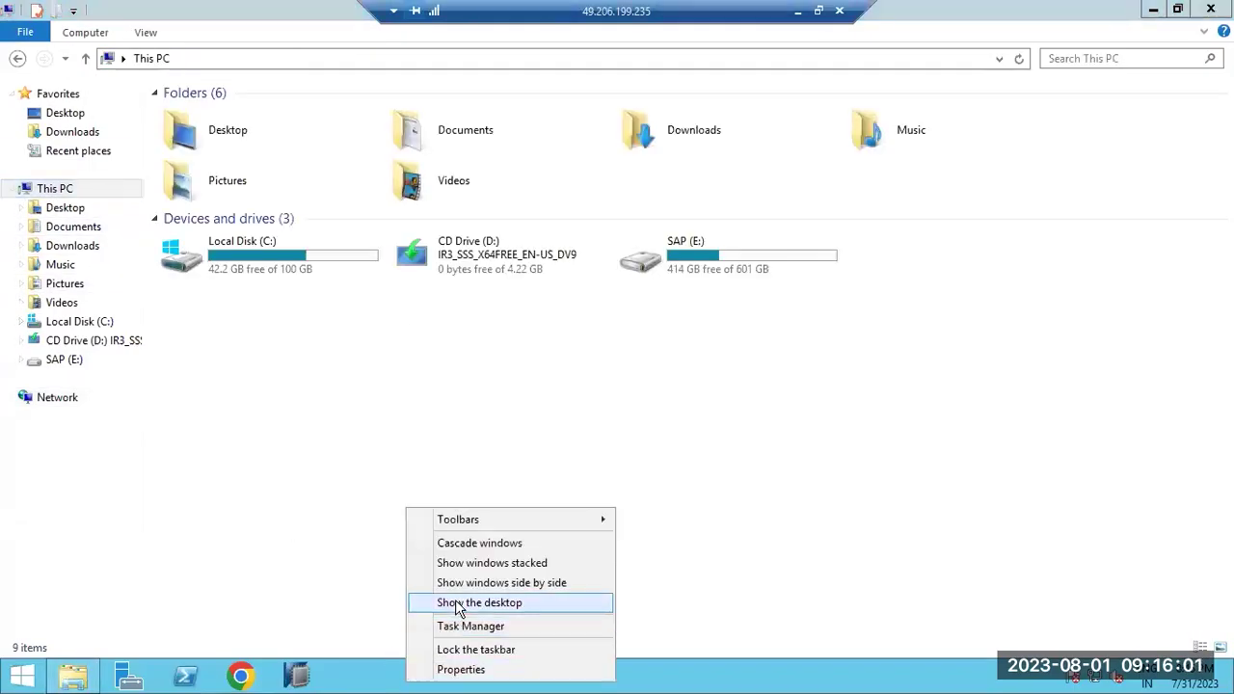
click(443, 523)
double_click(19, 320)
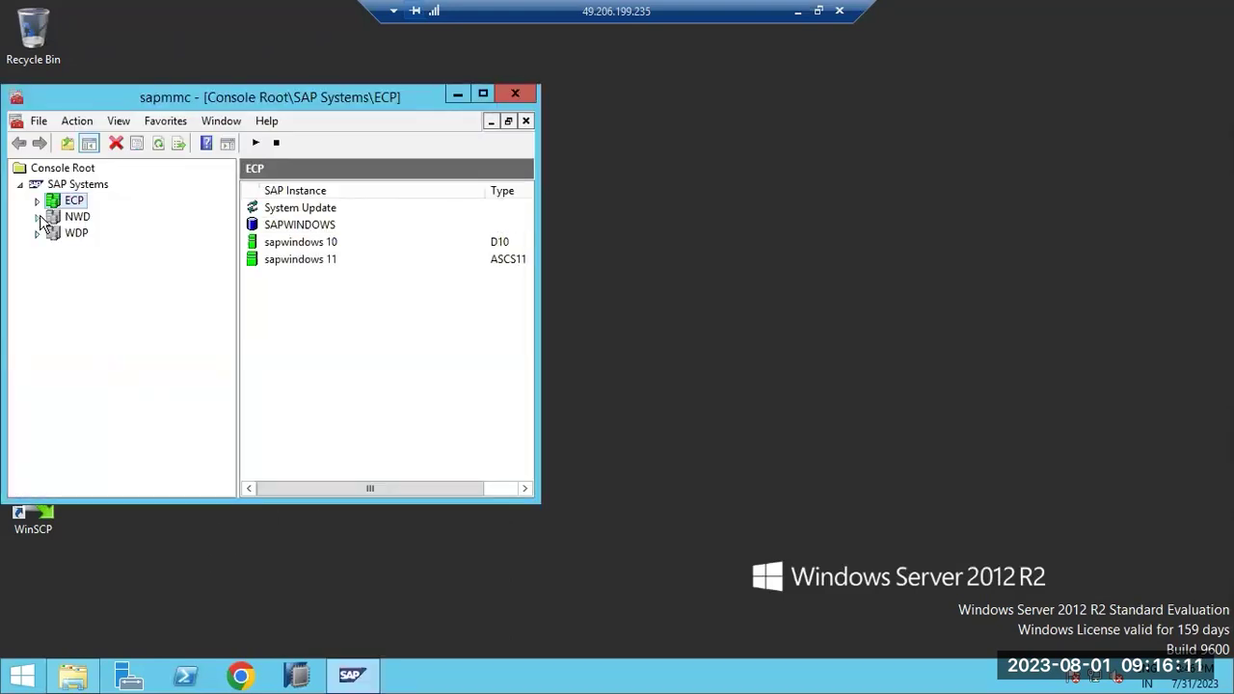
- Expand the NWD system under SAP Systems and review its sapwindows instances
click(37, 216)
click(54, 298)
click(54, 282)
click(54, 281)
click(54, 298)
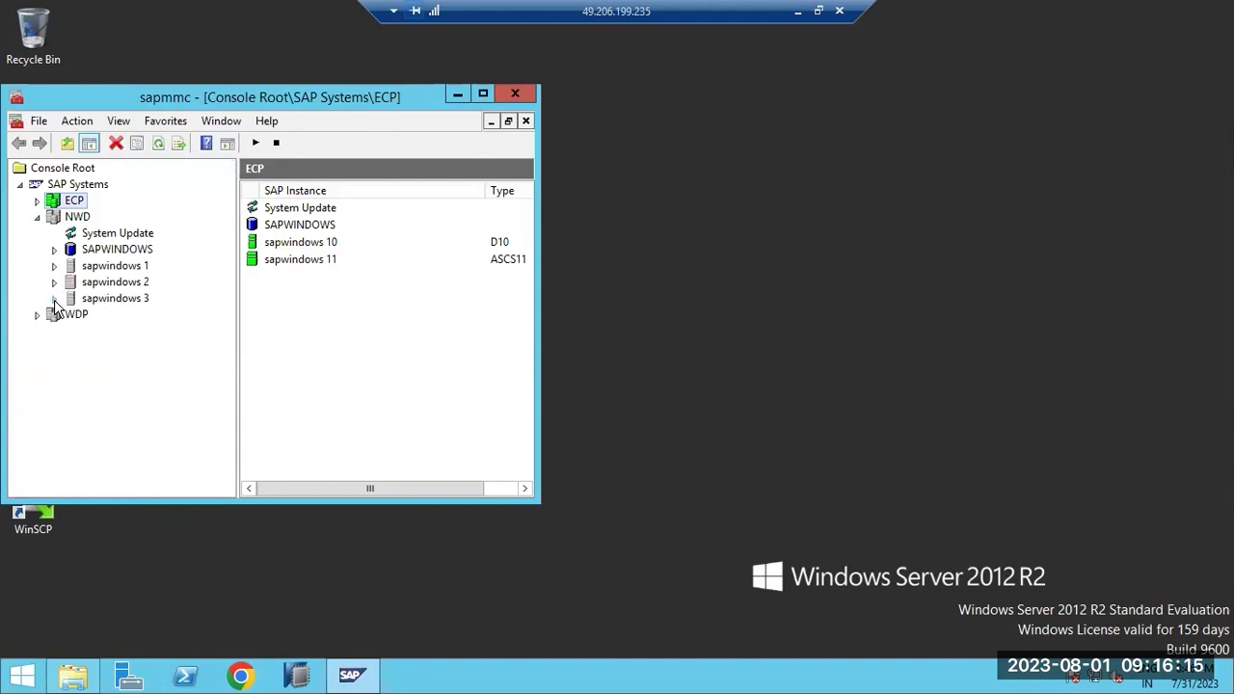
click(63, 220)
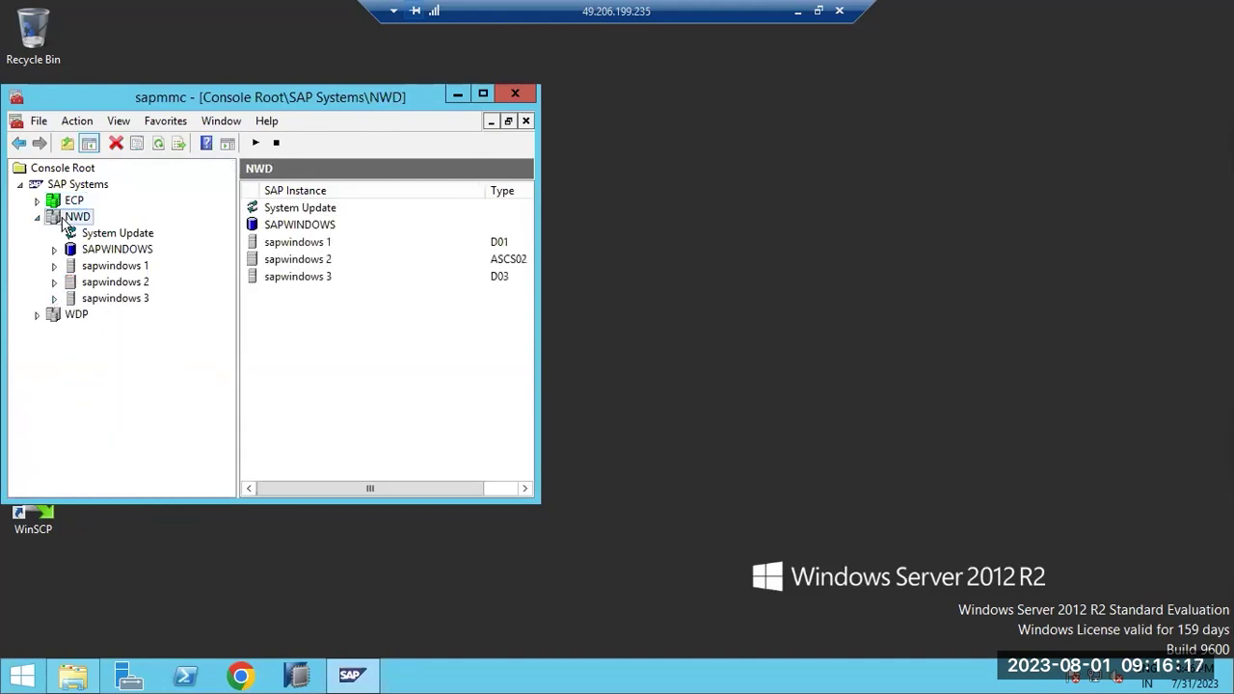
right_click(61, 220)
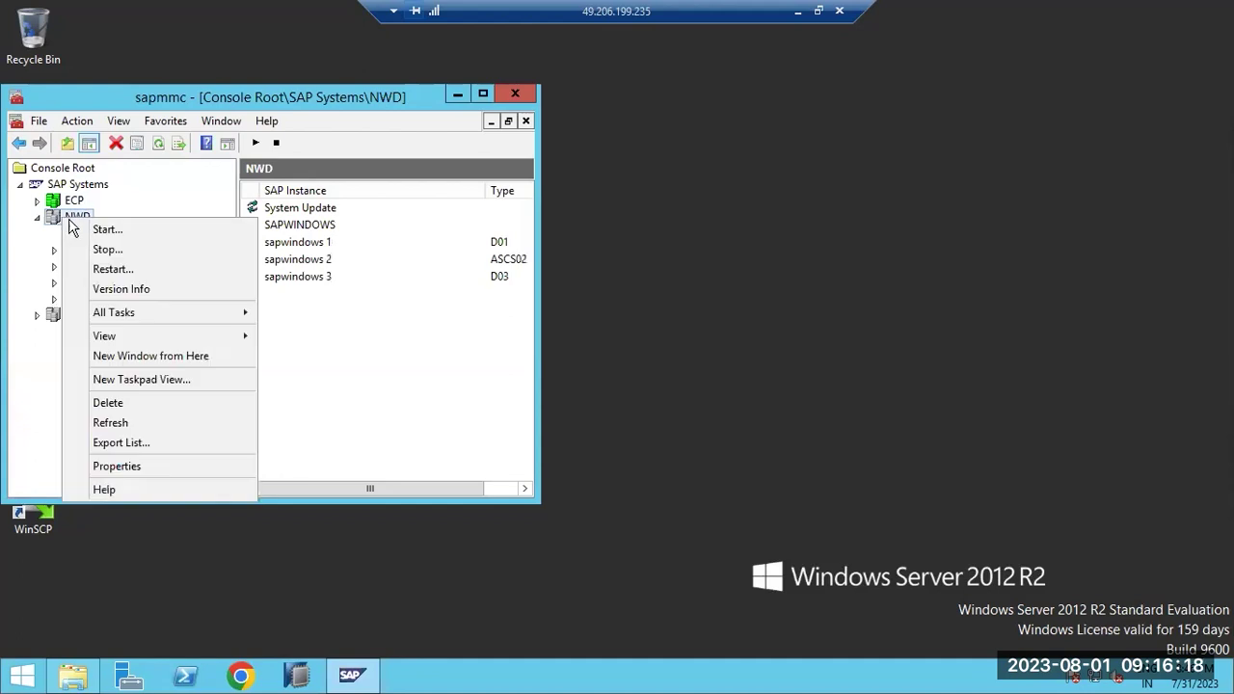
click(15, 279)
- Start the sapwindows 2 instance of NWD, authenticating with the administrator's OS password
right_click(107, 282)
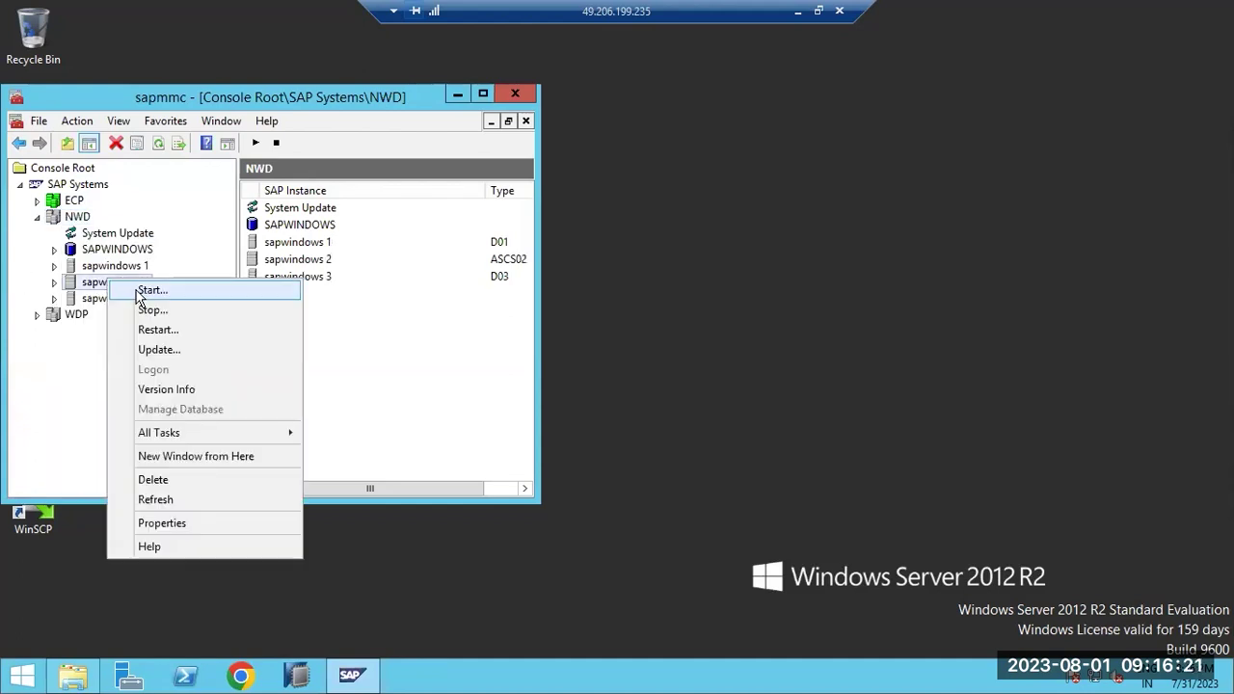
click(138, 295)
click(214, 316)
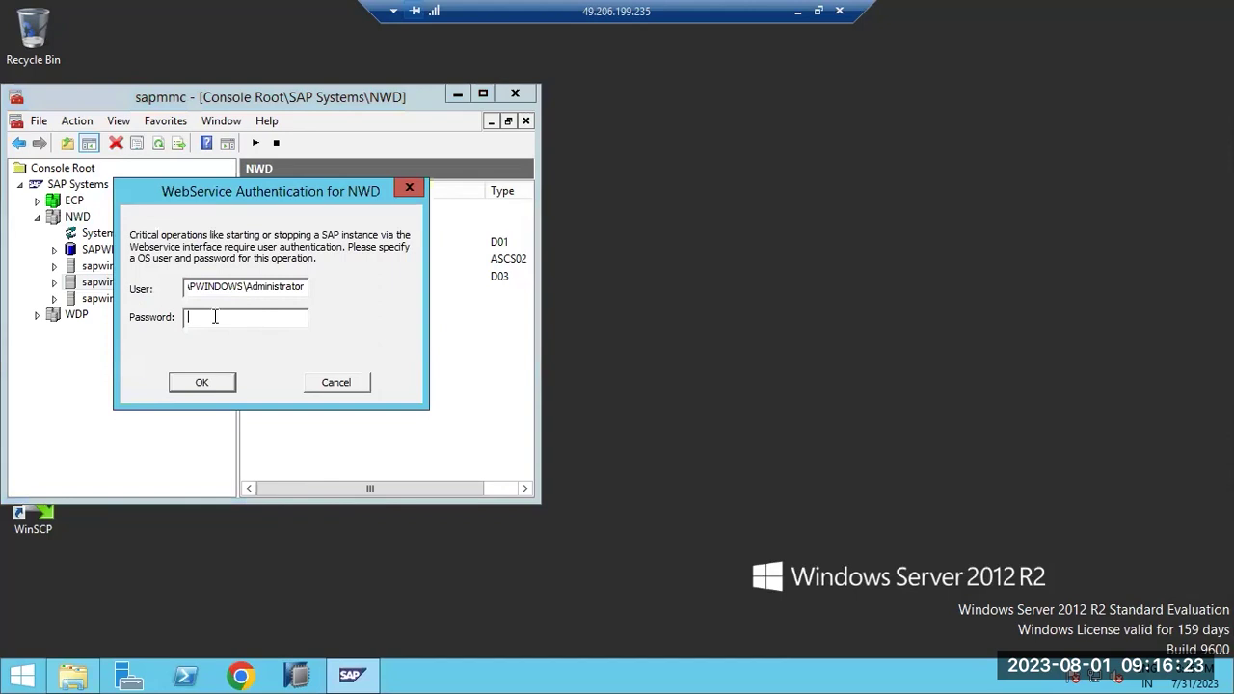
text(*******)
key(Return)
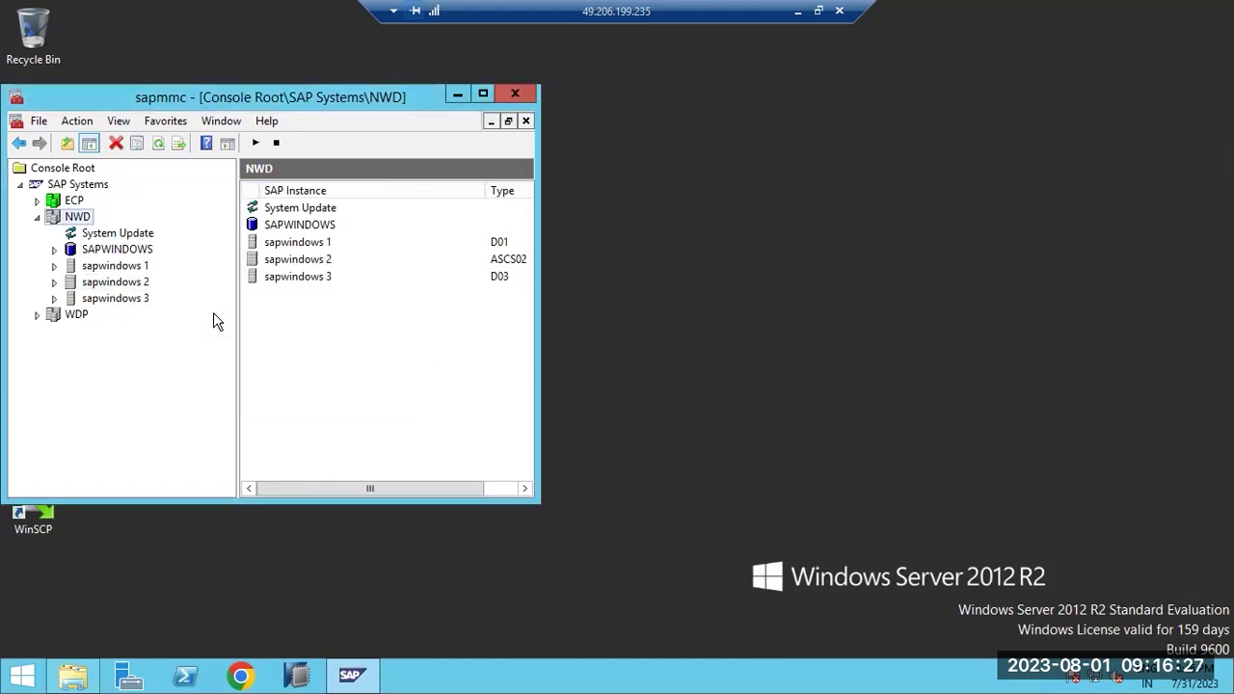
- Start the sapwindows 1 instance of NWD and refresh the instance status
right_click(81, 271)
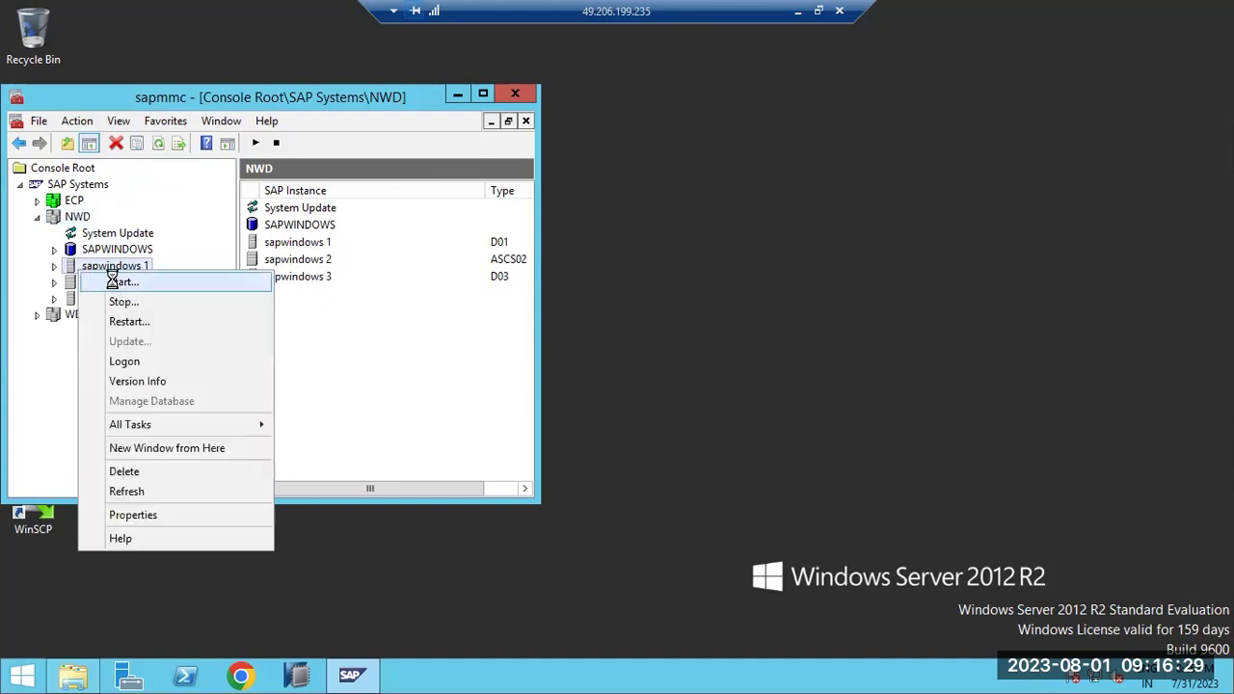
click(112, 282)
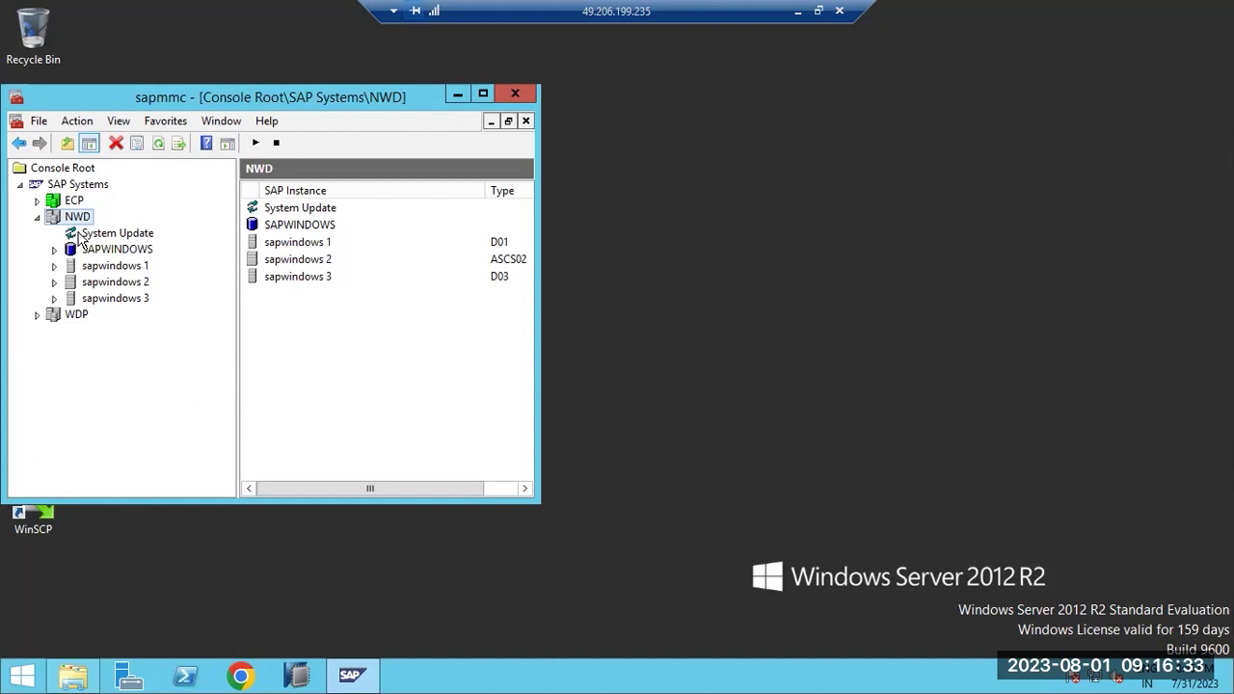
click(162, 145)
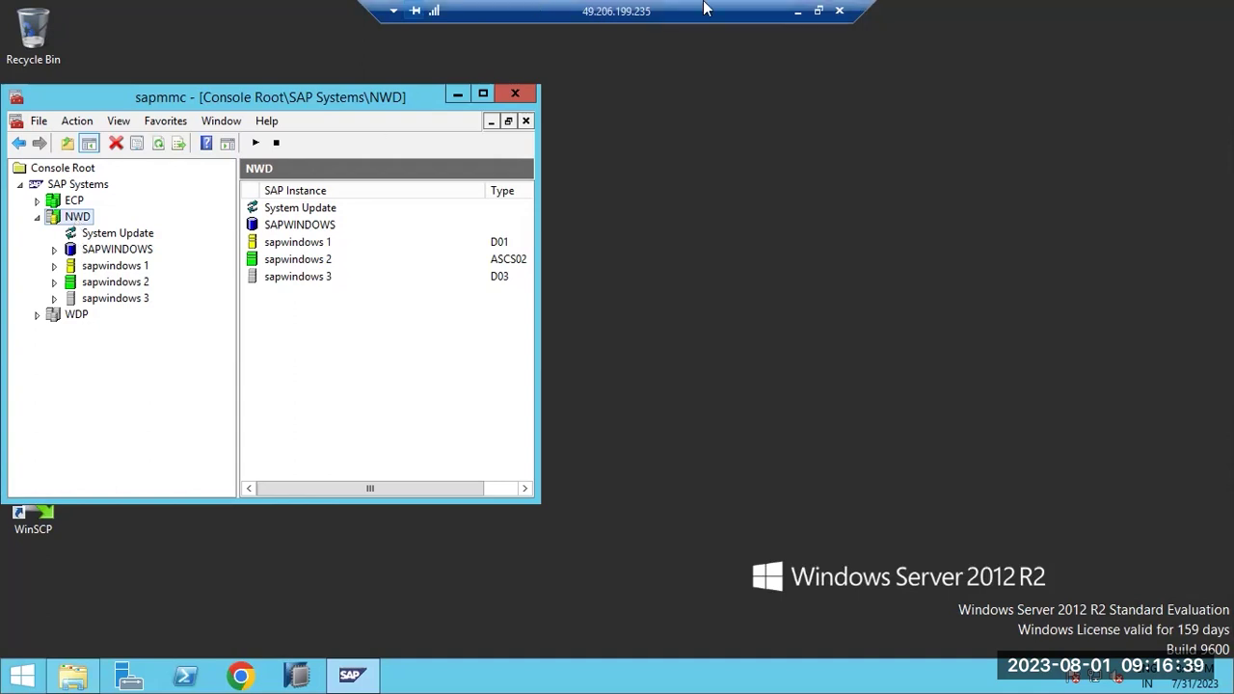
- Return to the sapwindows1 installer session, set the SAP System ID to DEV and turn off Set FQDN for SAP system
click(797, 11)
click(637, 676)
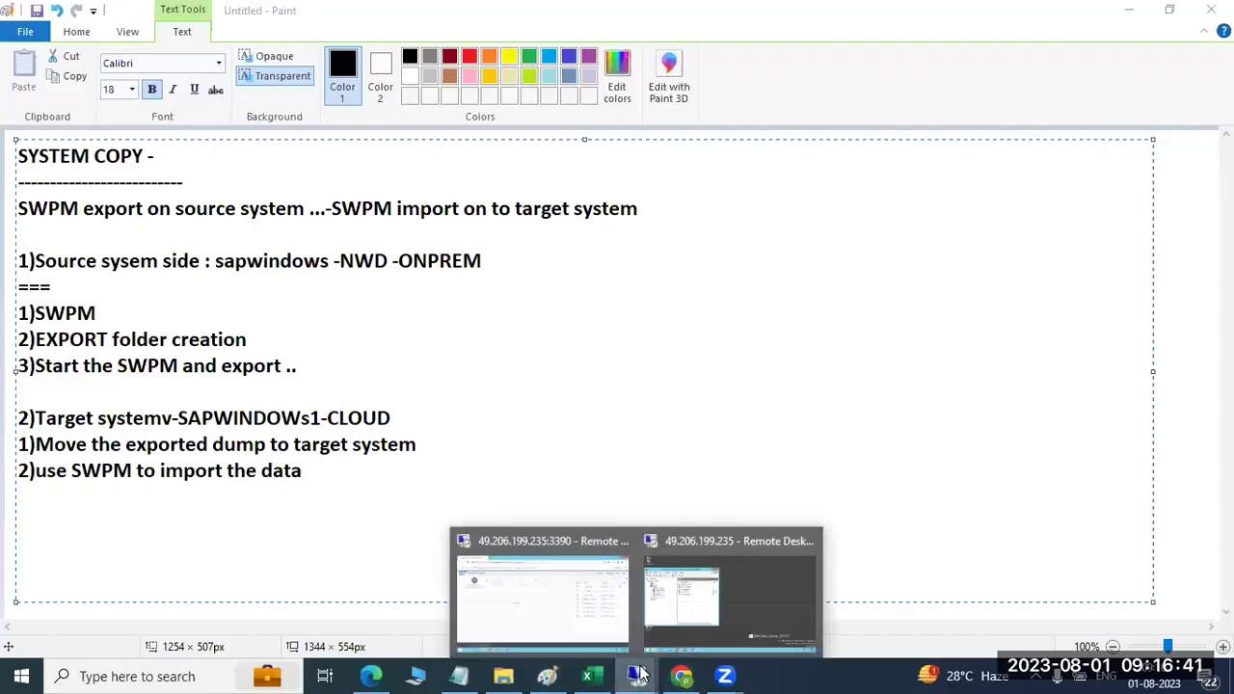
click(554, 604)
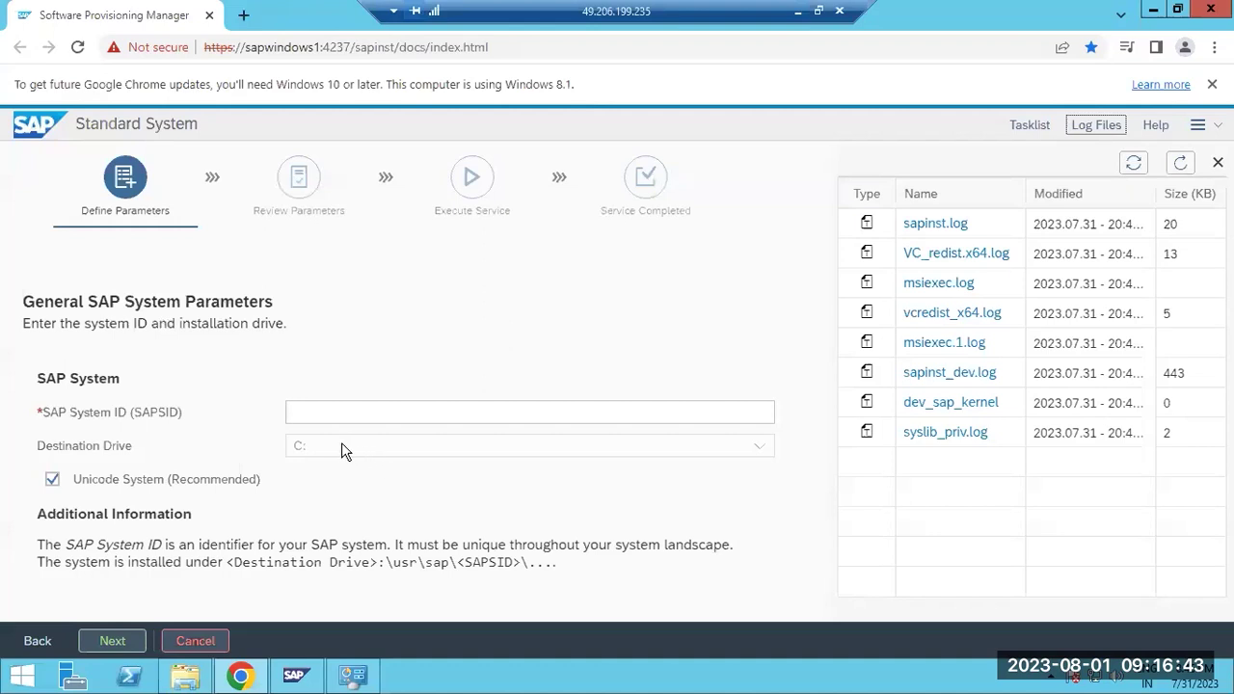
click(318, 412)
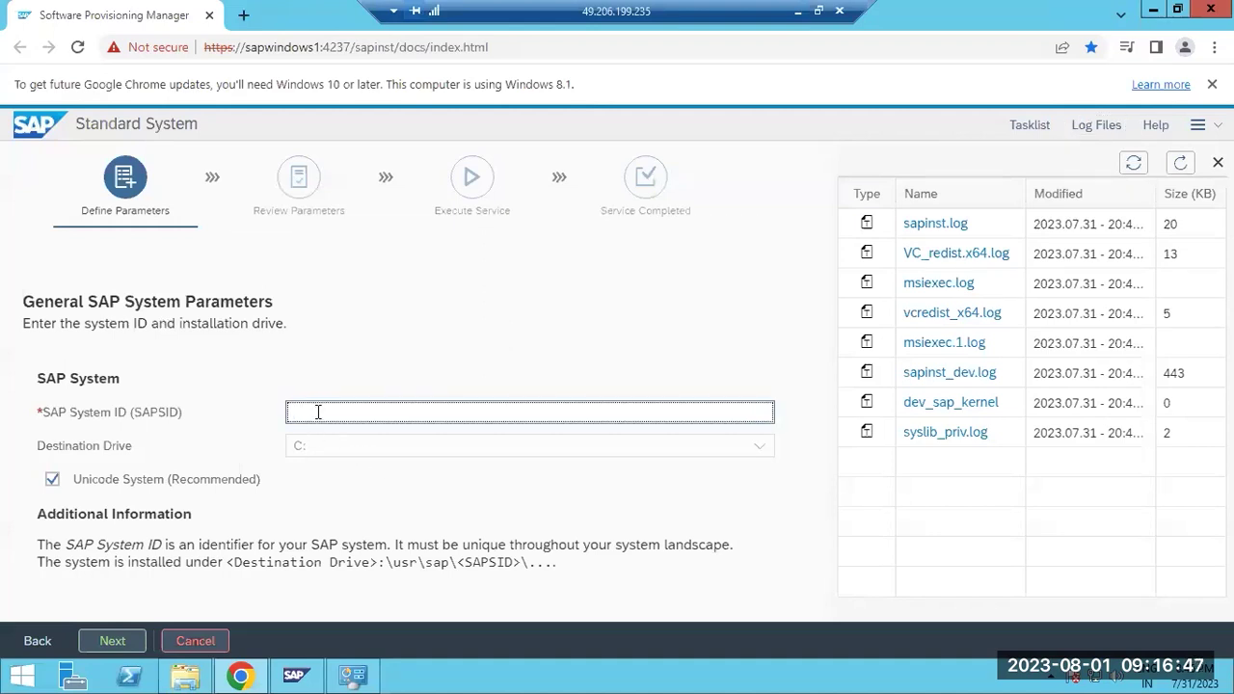
text(DEV)
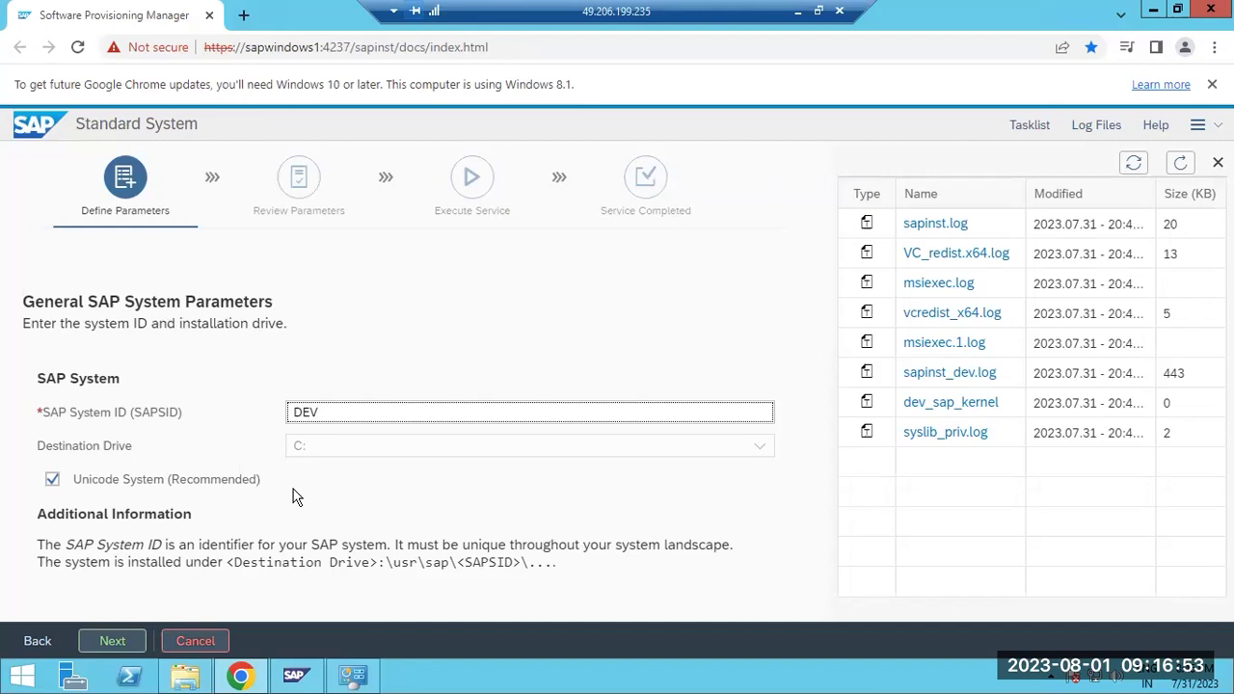
click(122, 638)
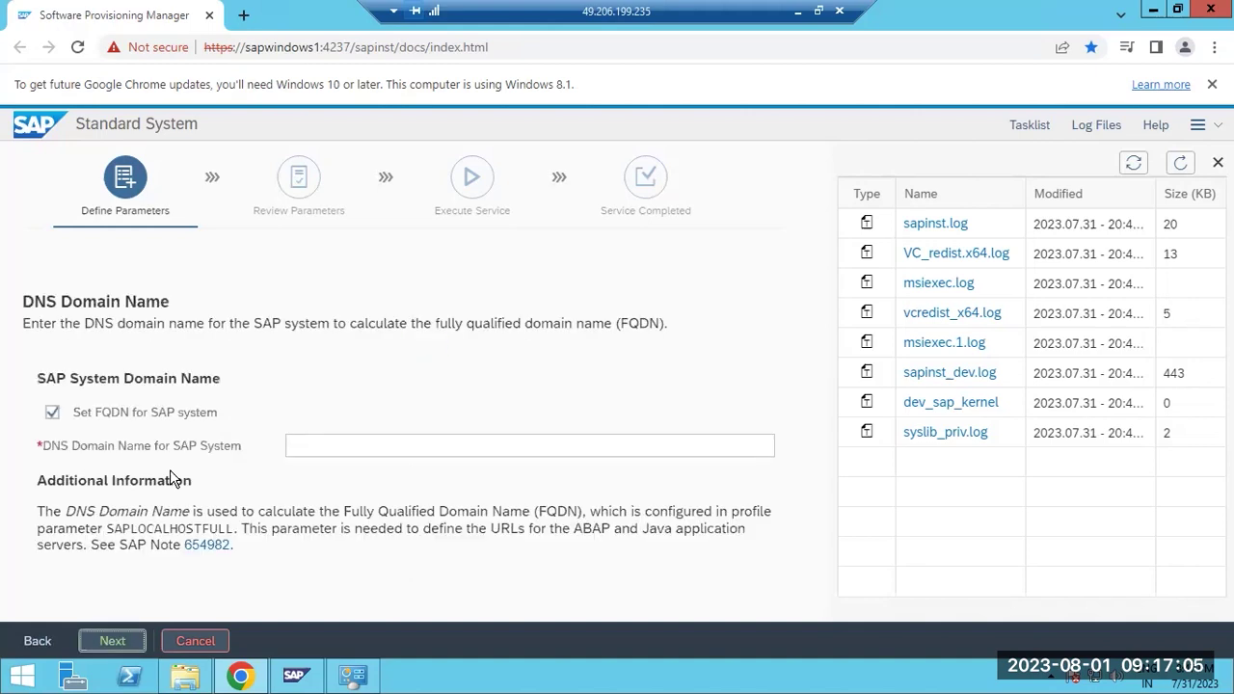
click(163, 414)
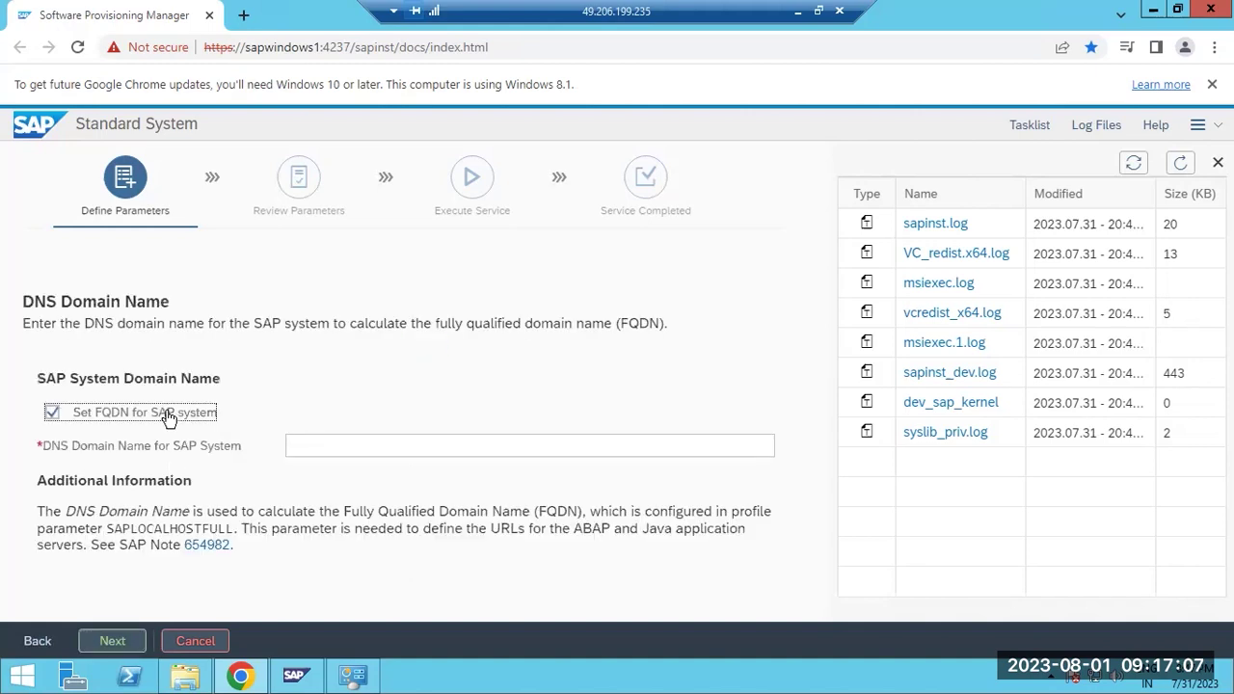
click(112, 642)
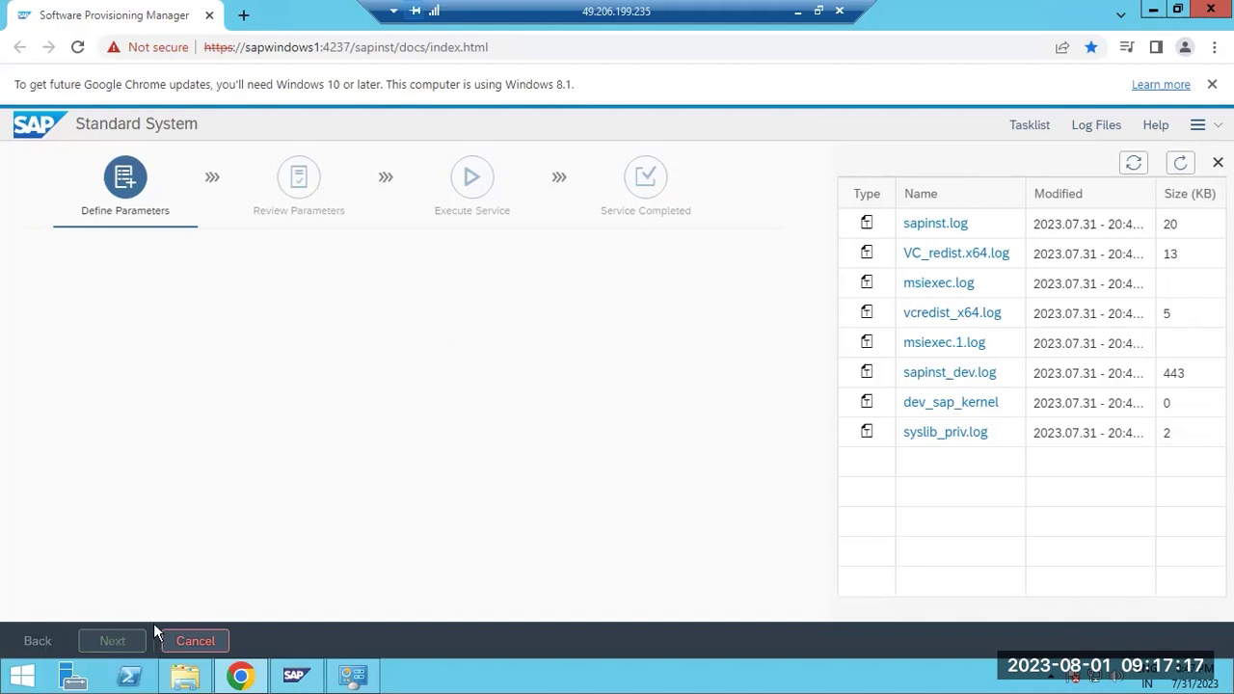
- Enter and confirm the master password for all users and proceed
click(329, 459)
text(••)
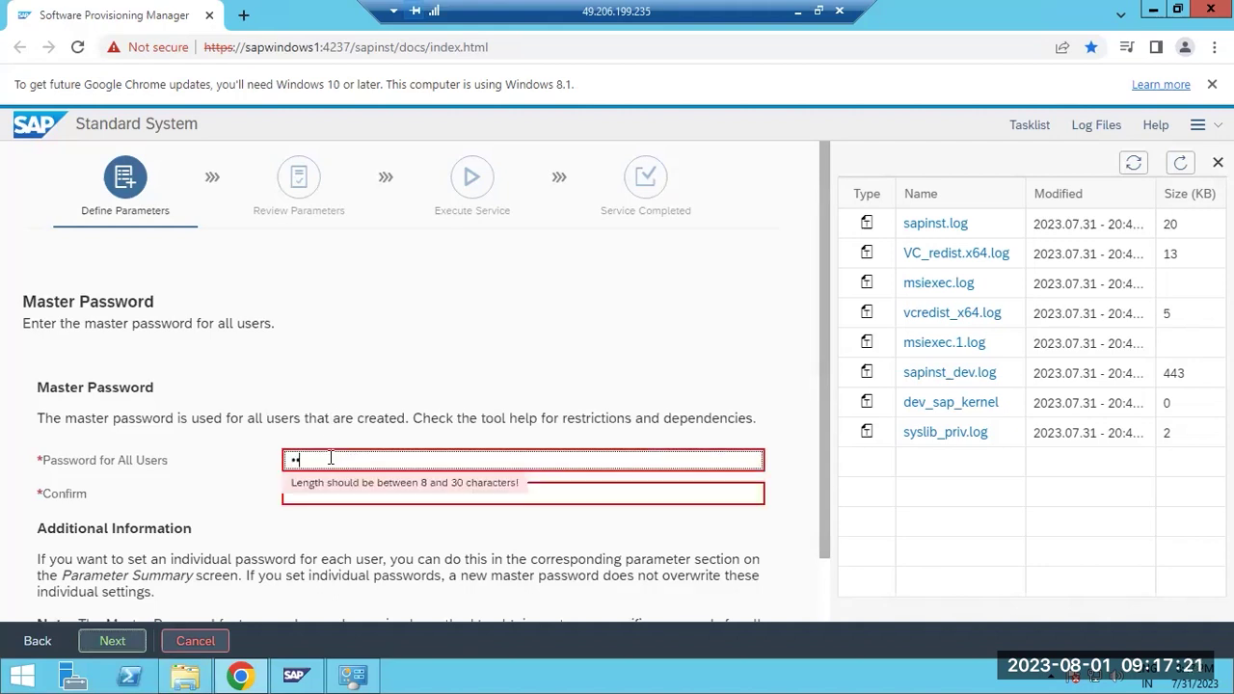
text(•••••••)
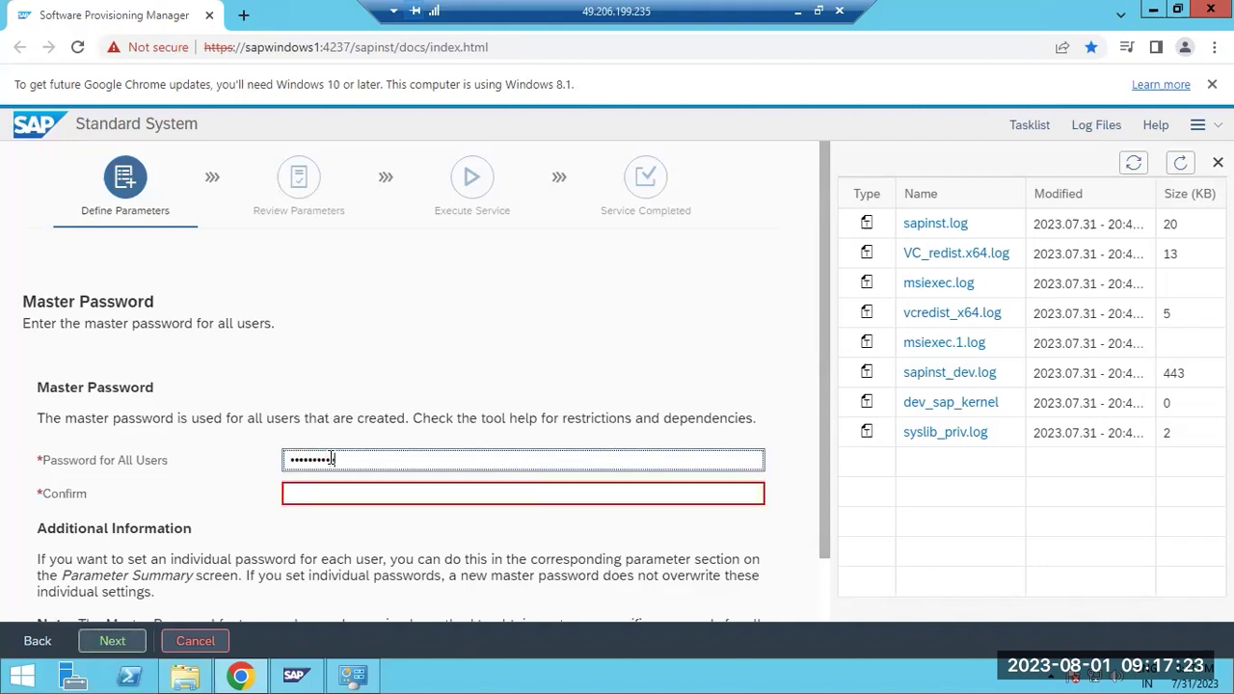
key(Tab)
text(•••••••)
key(Return)
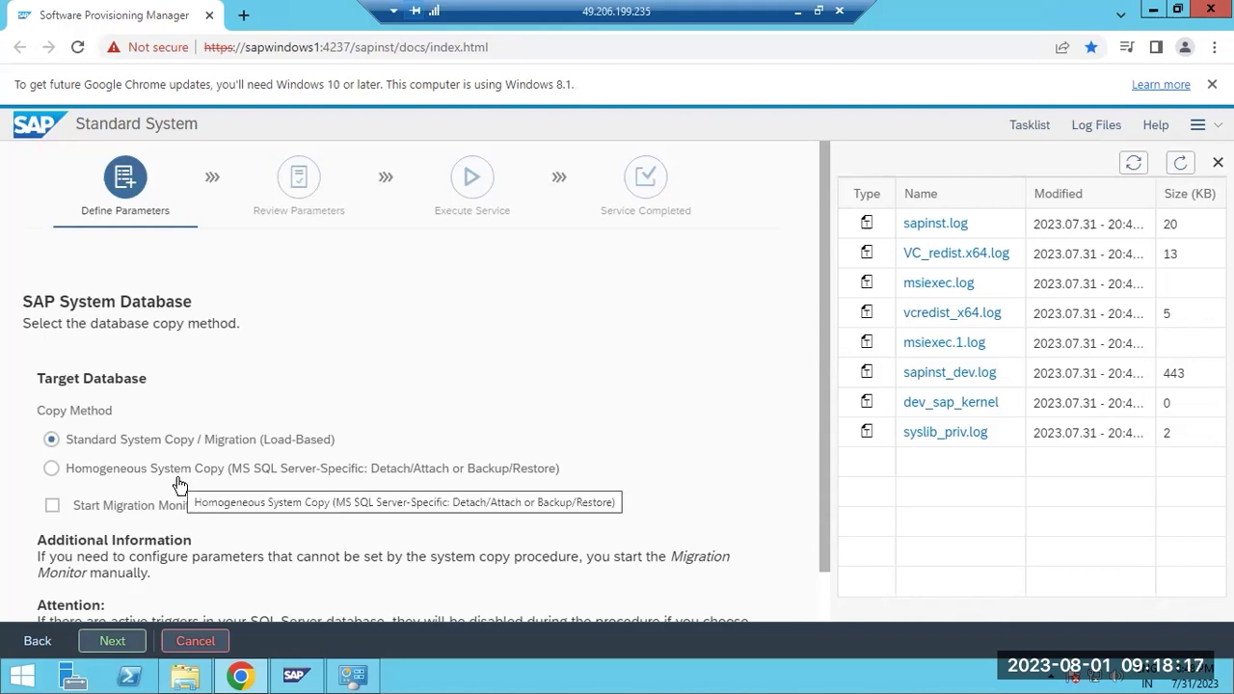
- Compare the database copy methods, choose Standard System Copy / Migration (Load-Based) and proceed
click(179, 482)
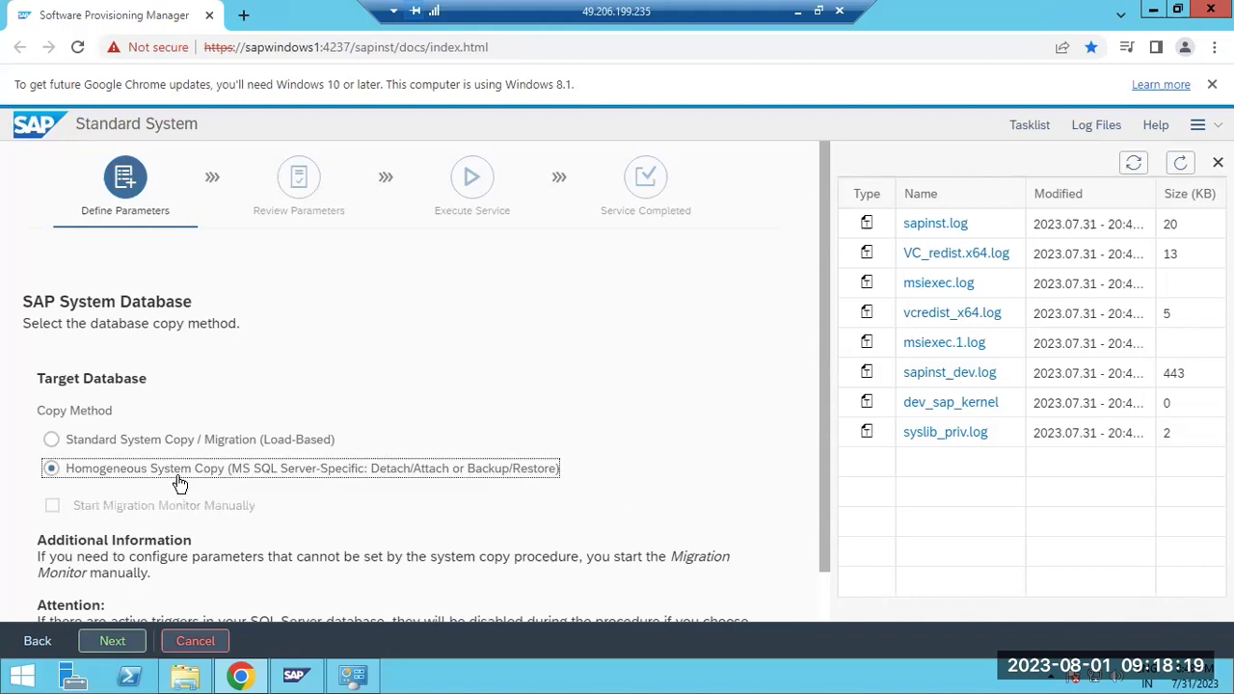
scroll(181, 484, down, 1)
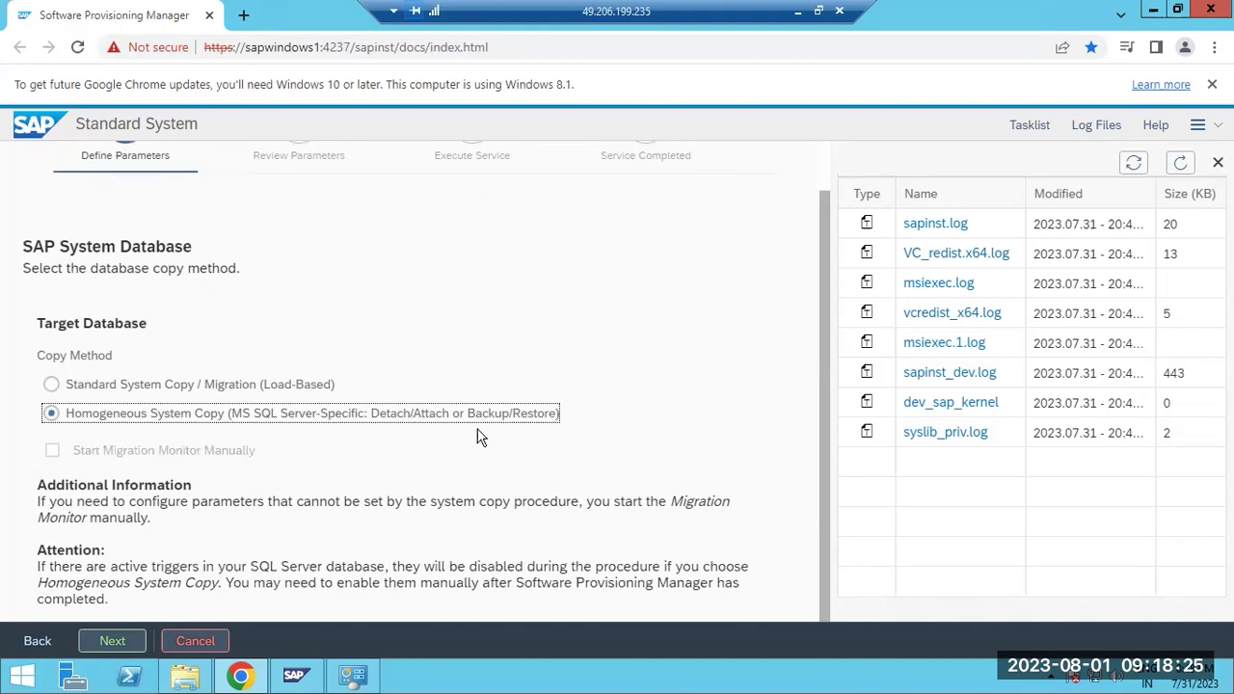
click(136, 395)
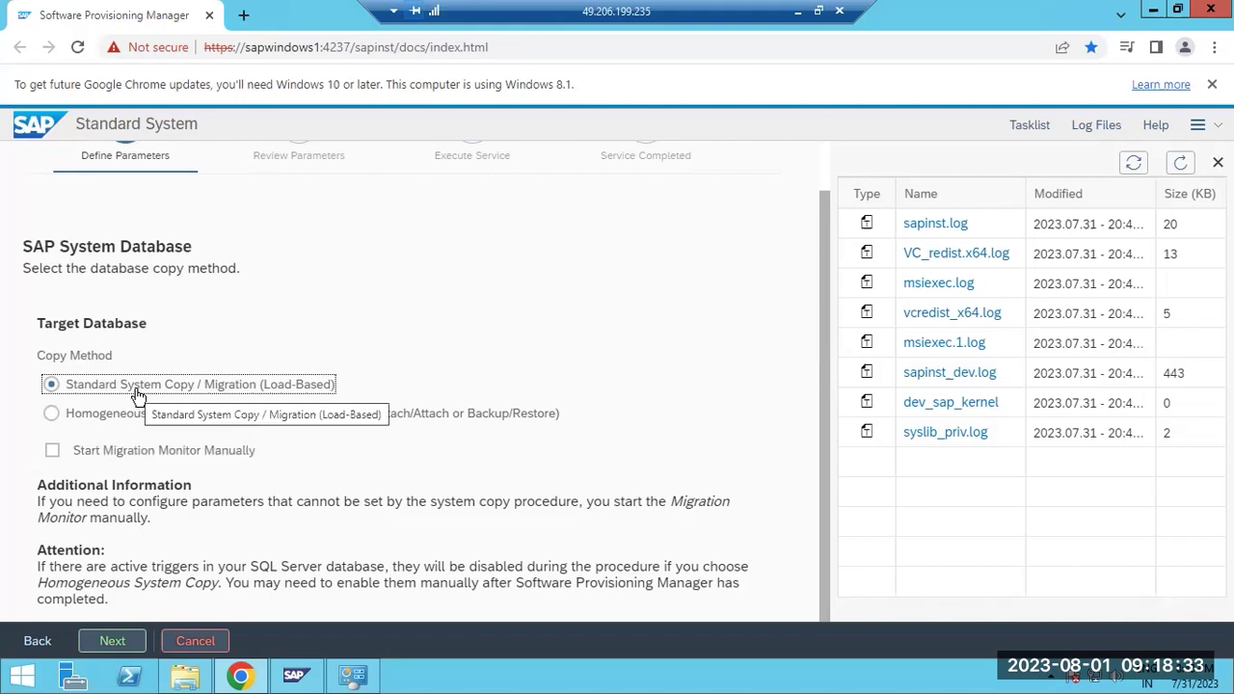
click(118, 420)
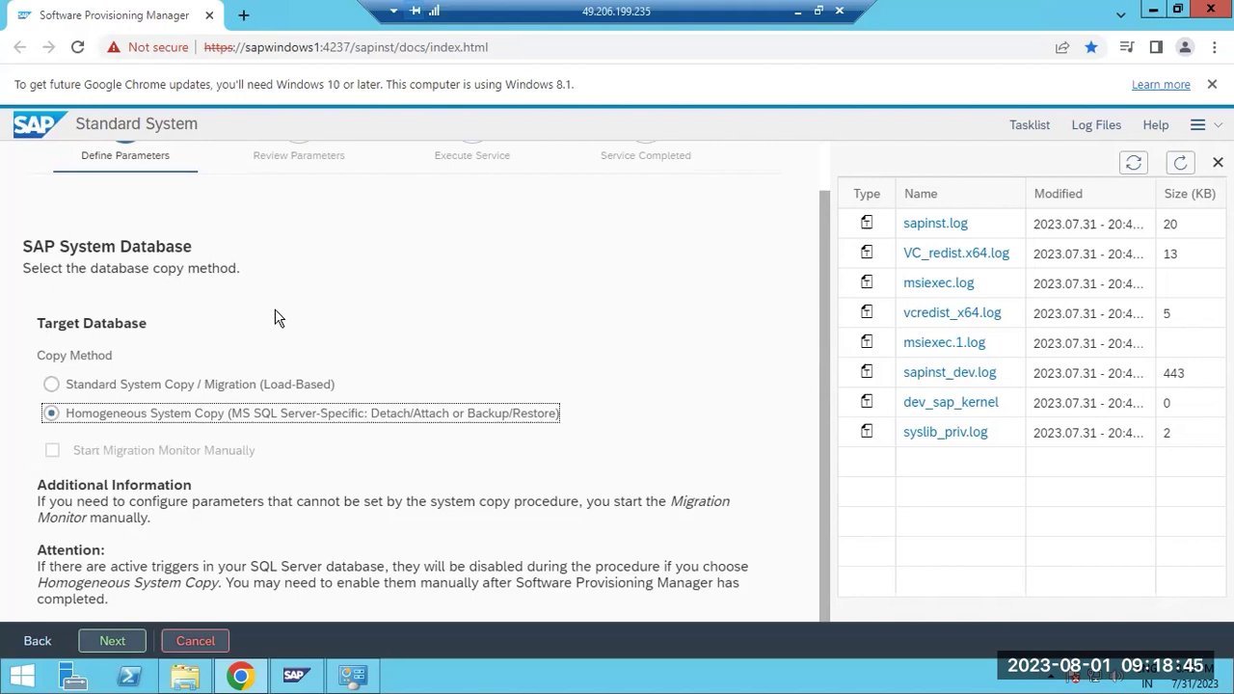
click(219, 389)
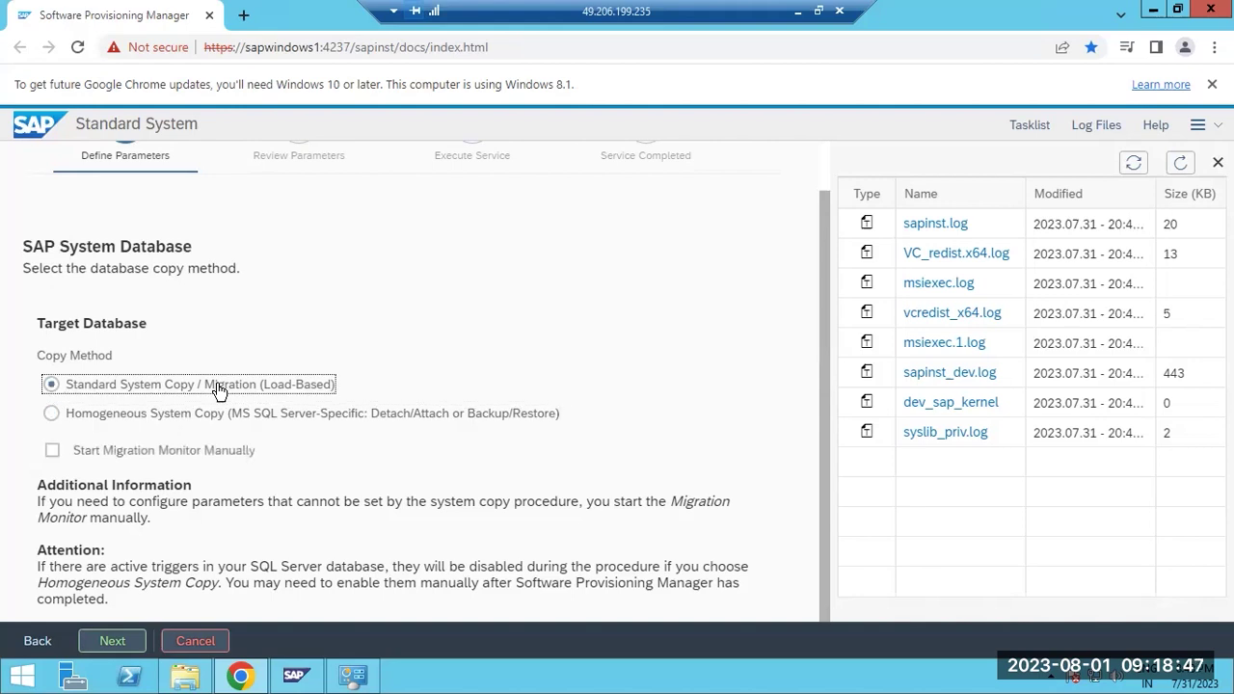
click(114, 641)
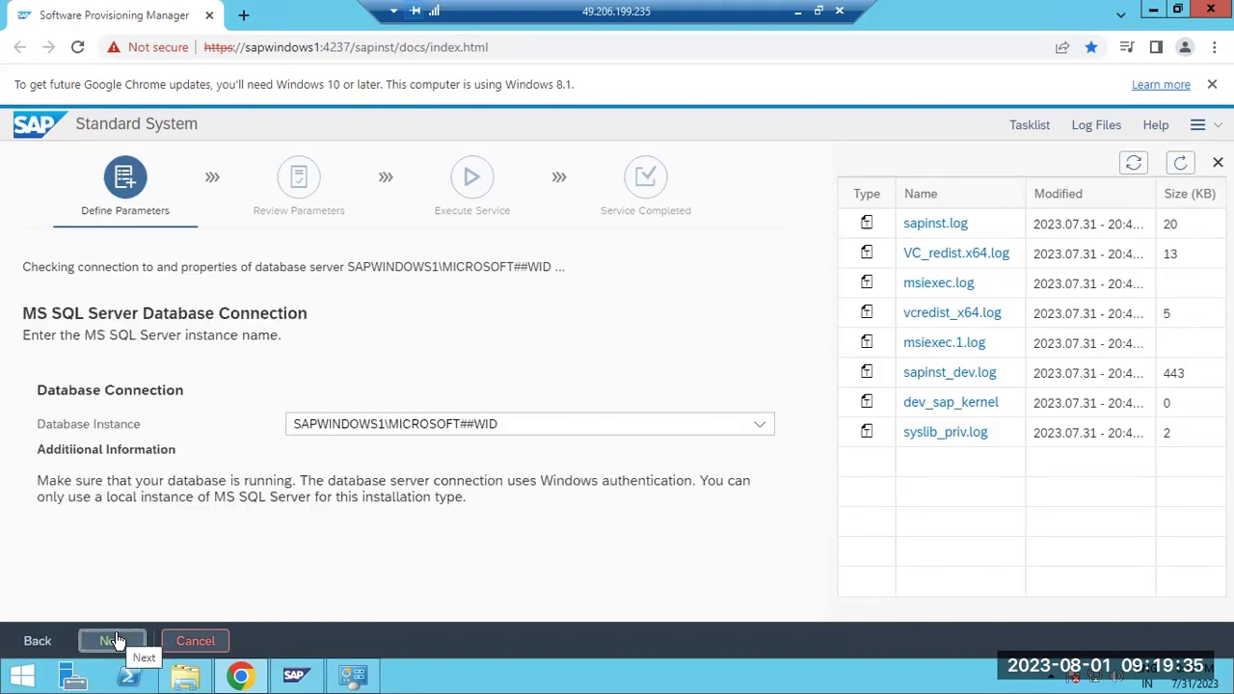
- Select SAPWINDOWS1 as the MS SQL Server database instance for the connection
click(751, 425)
click(385, 479)
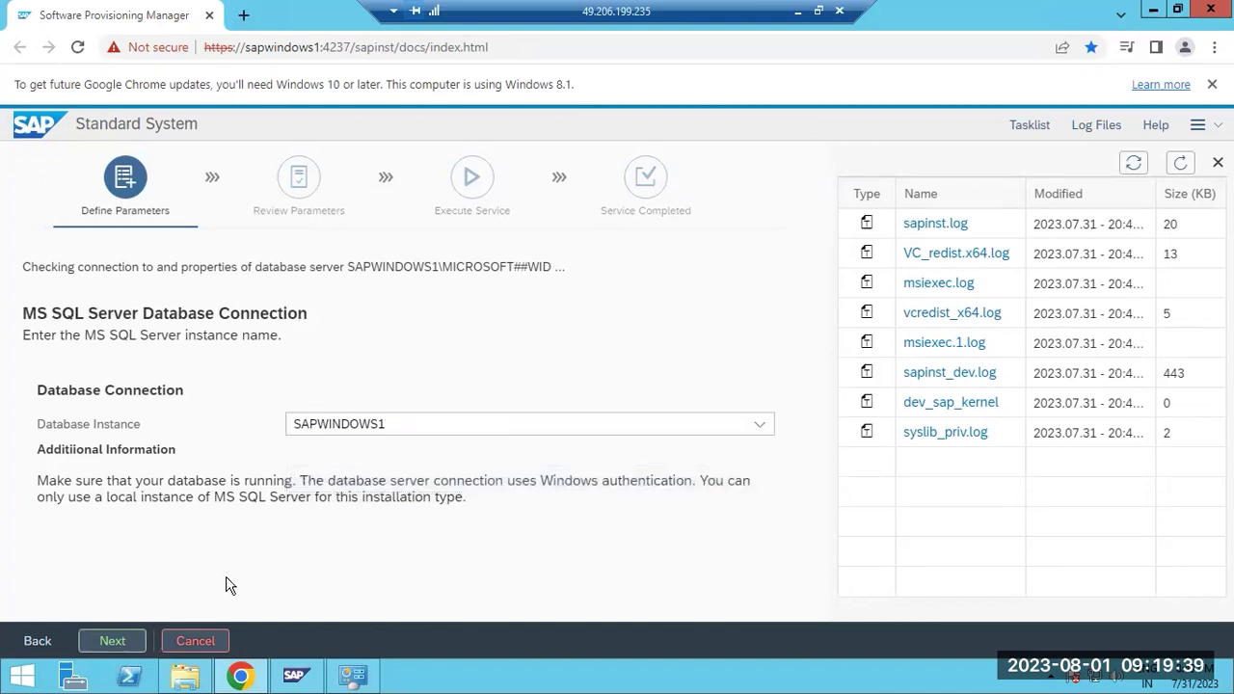
- Confirm the database connection, keep Create New Database (DBSID = SAPSID) selected and proceed to the software package browser
click(120, 633)
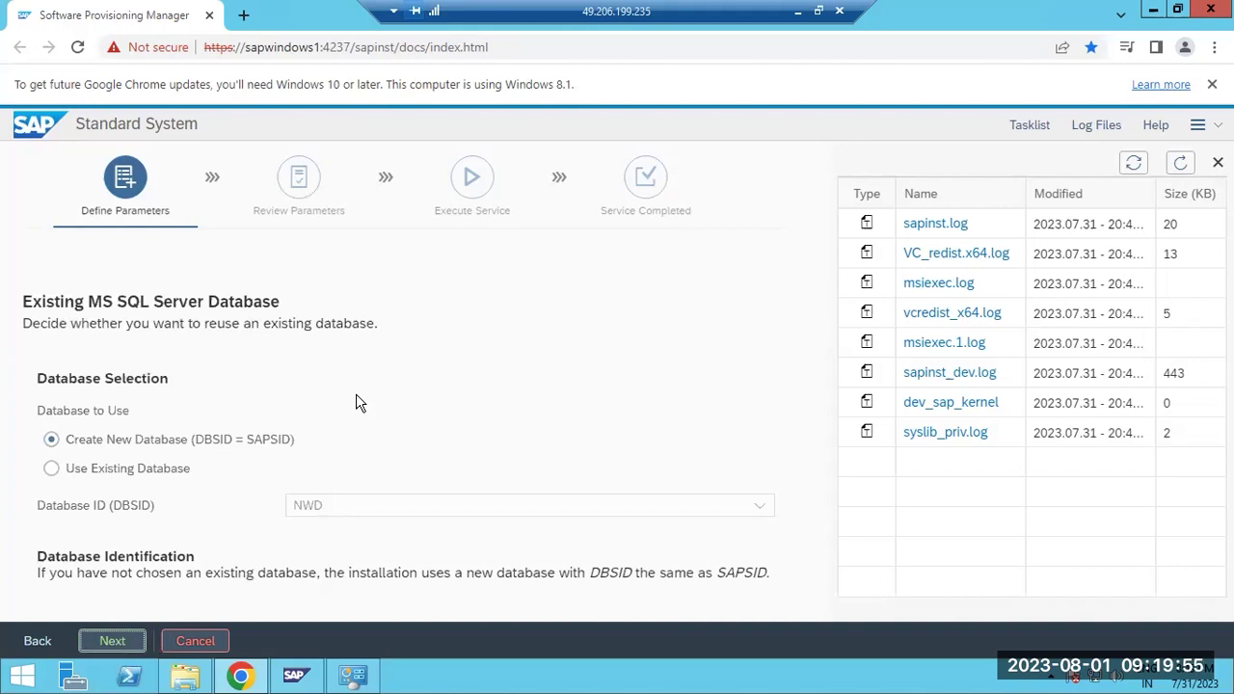
click(114, 639)
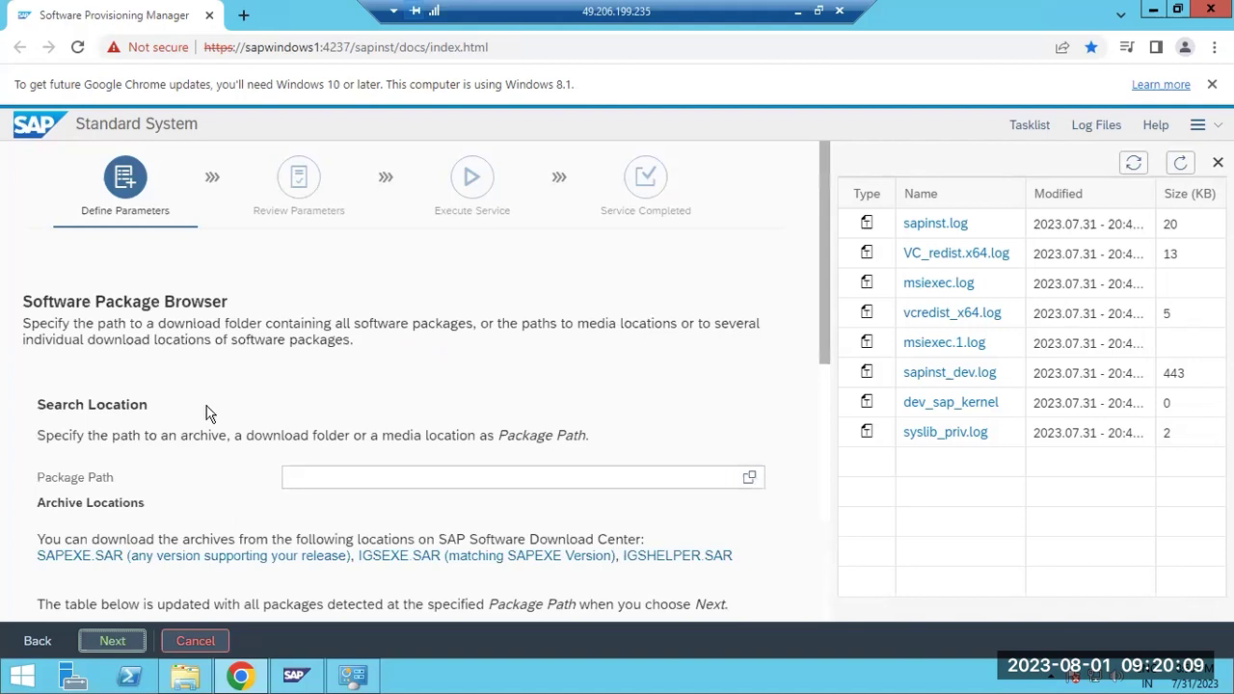
- Set the package path to the kernel folder under C:\SAPSOFTWARES and start scanning it for the required archives
click(758, 475)
click(755, 475)
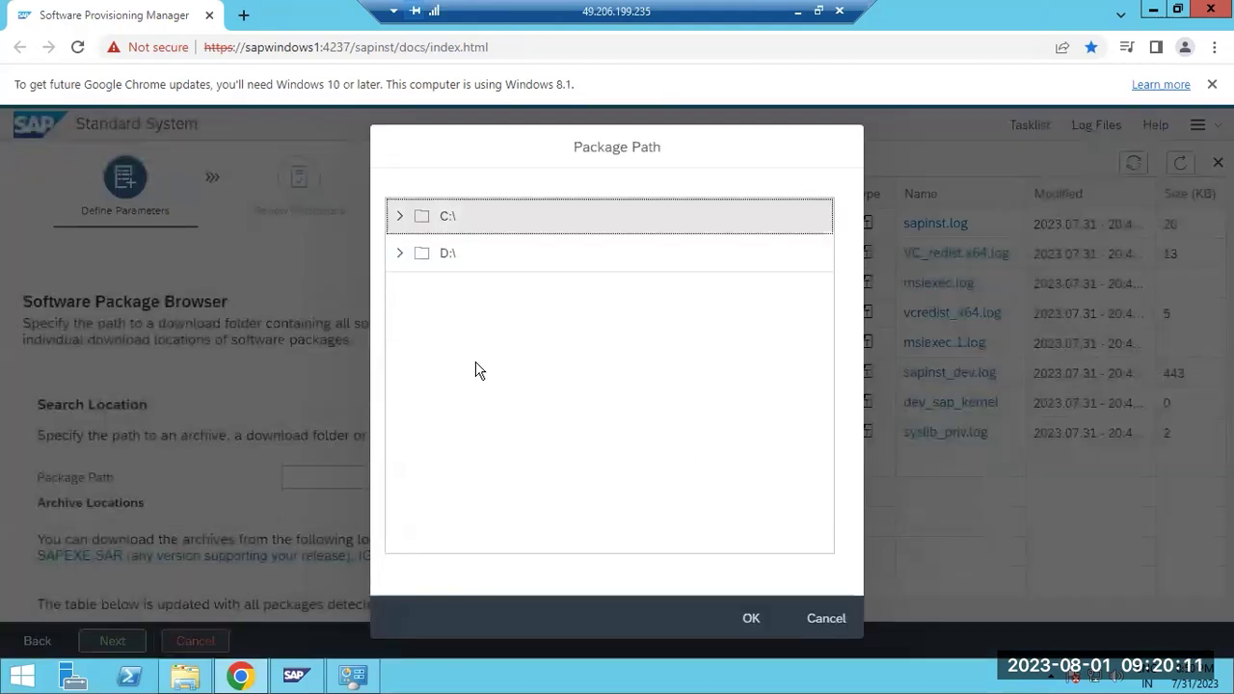
click(400, 219)
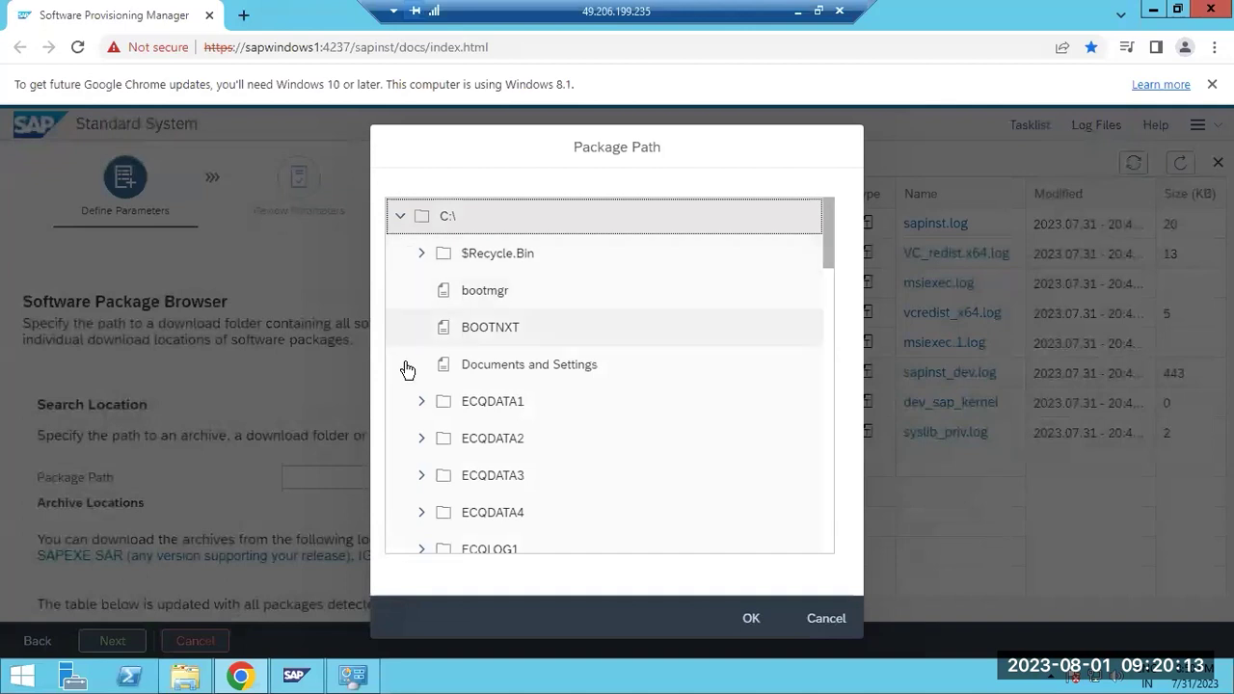
scroll(432, 433, down, 5)
scroll(432, 436, down, 6)
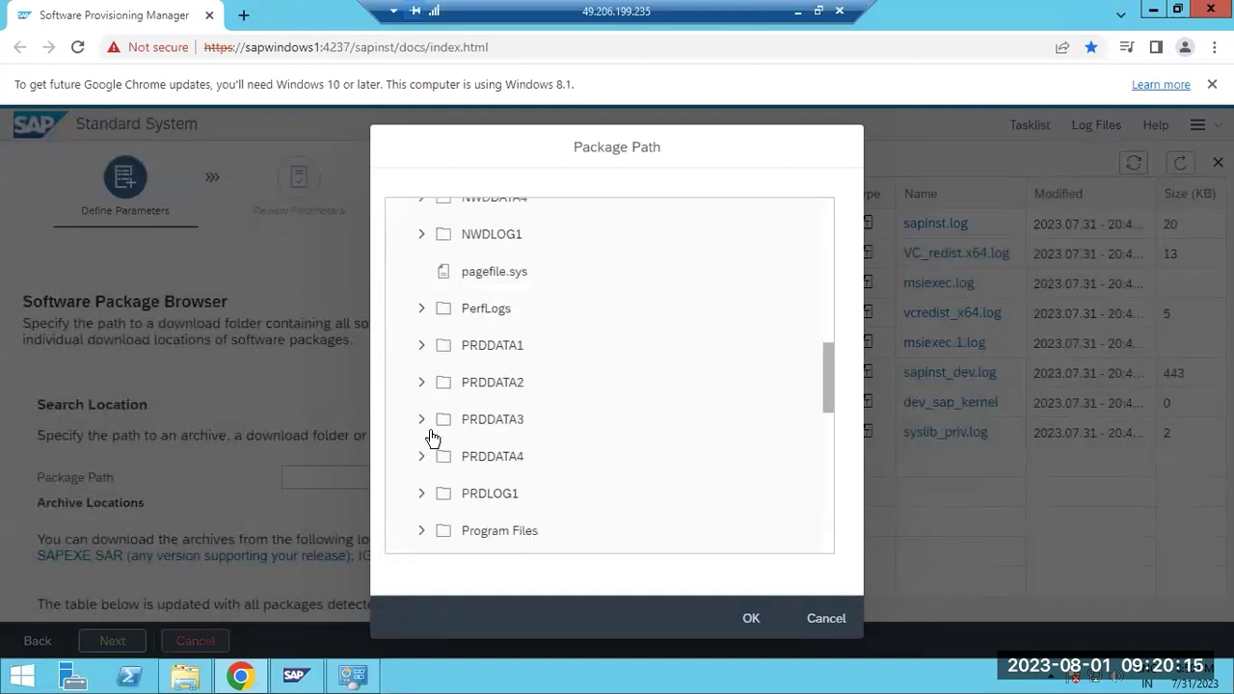
scroll(432, 437, down, 5)
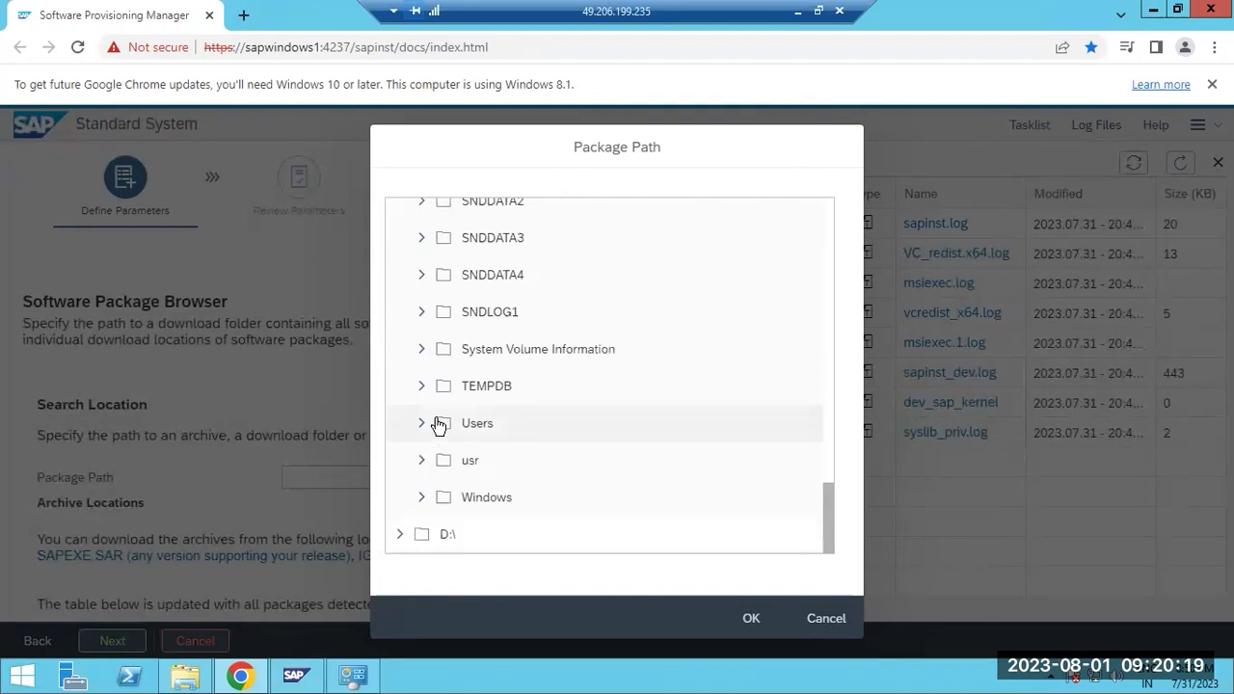
scroll(435, 426, up, 2)
click(429, 306)
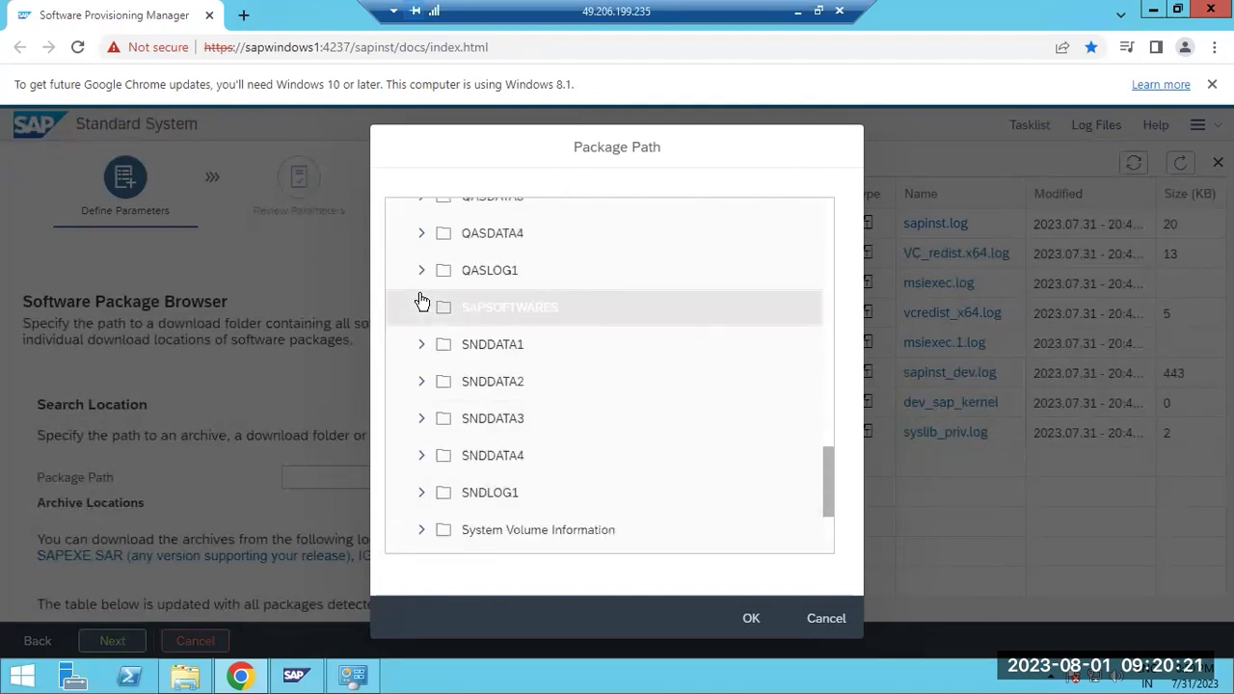
click(422, 308)
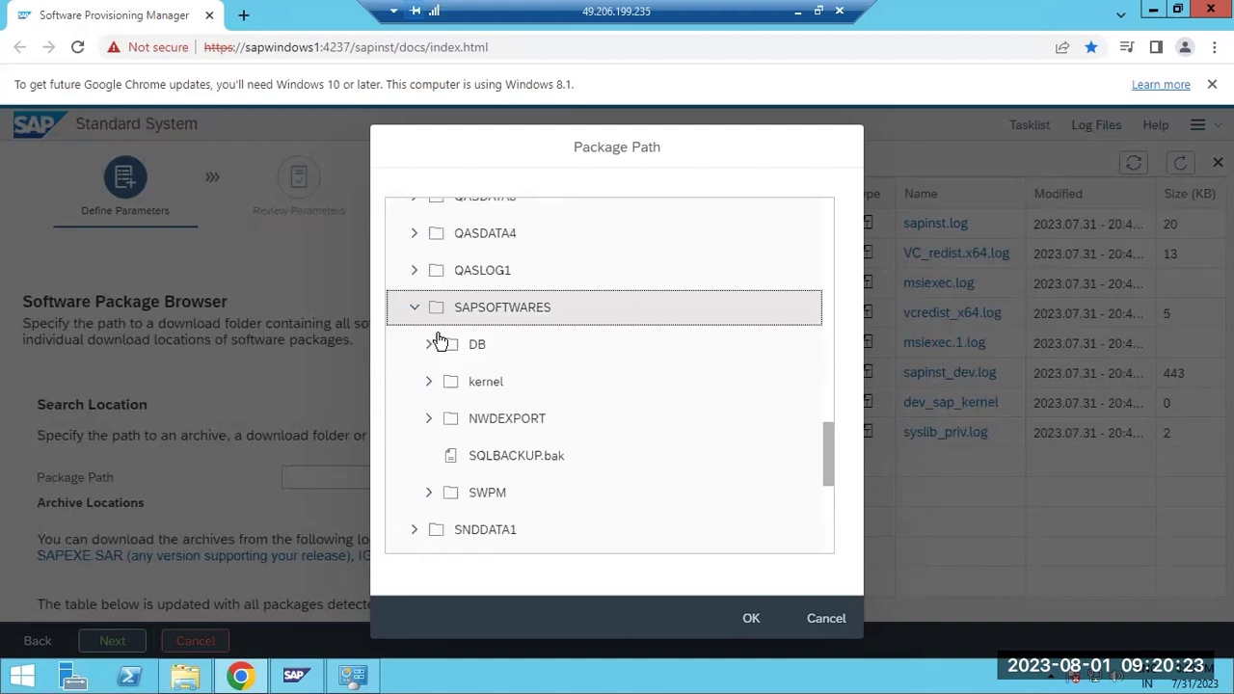
click(470, 390)
click(747, 618)
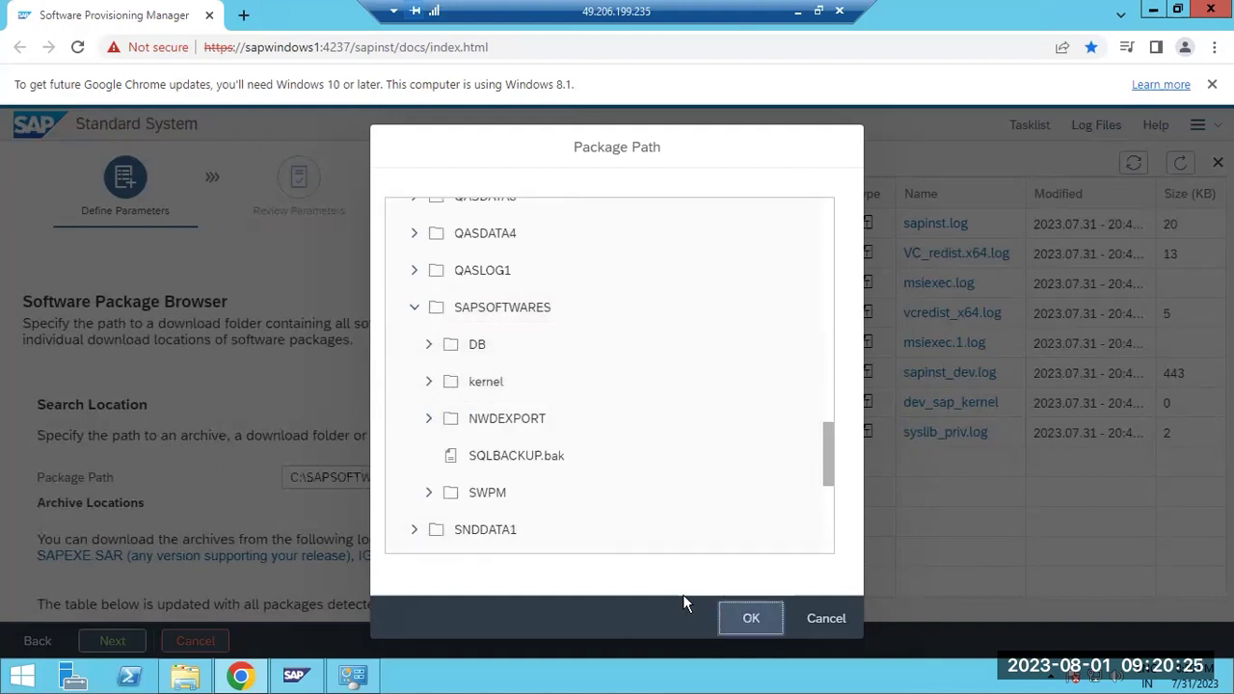
click(114, 641)
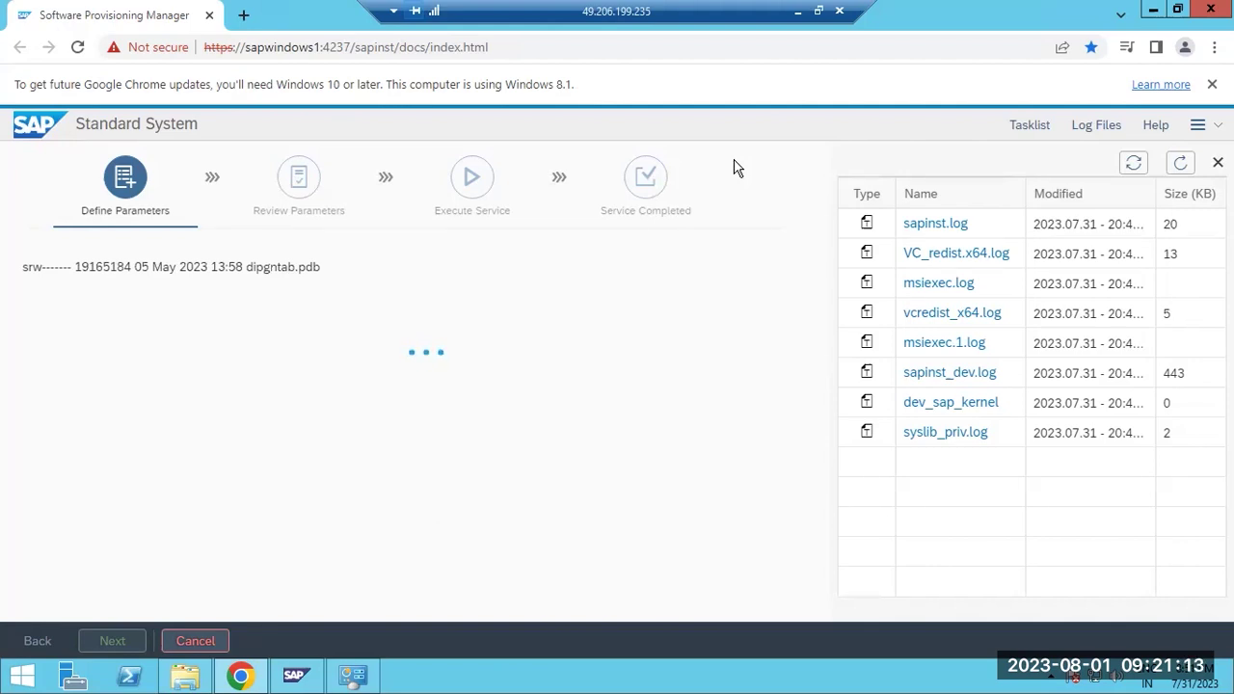
click(793, 10)
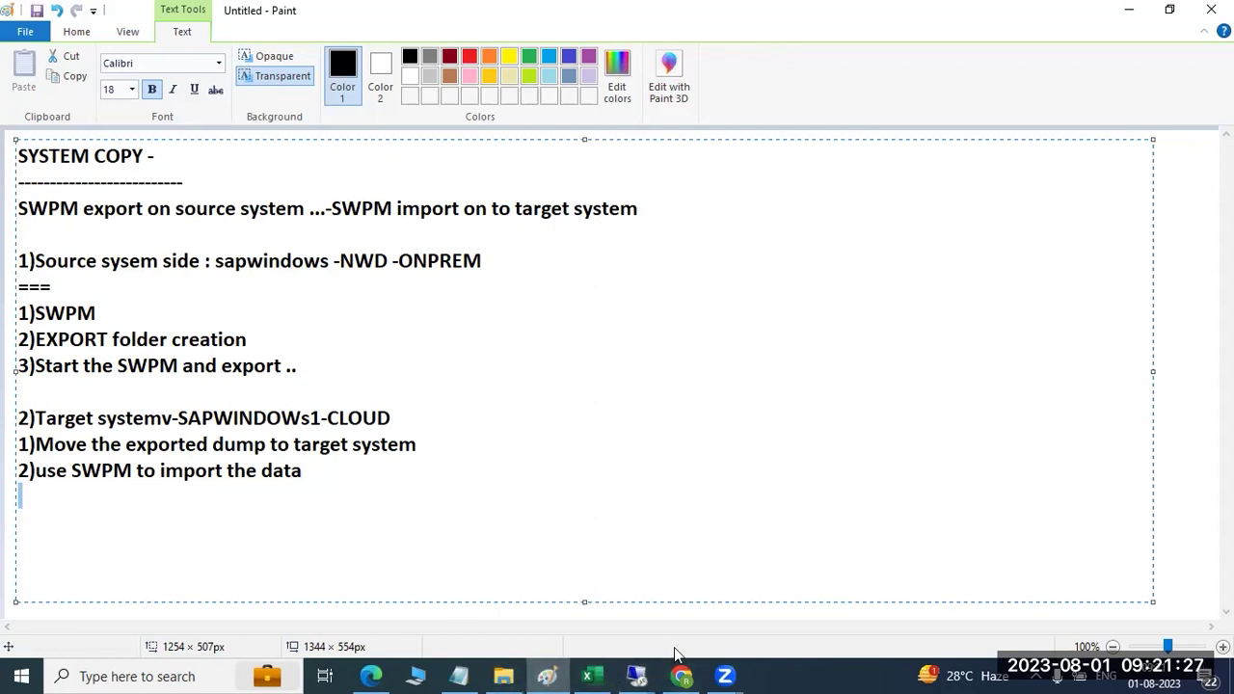
mouse_move(654, 674)
click(688, 614)
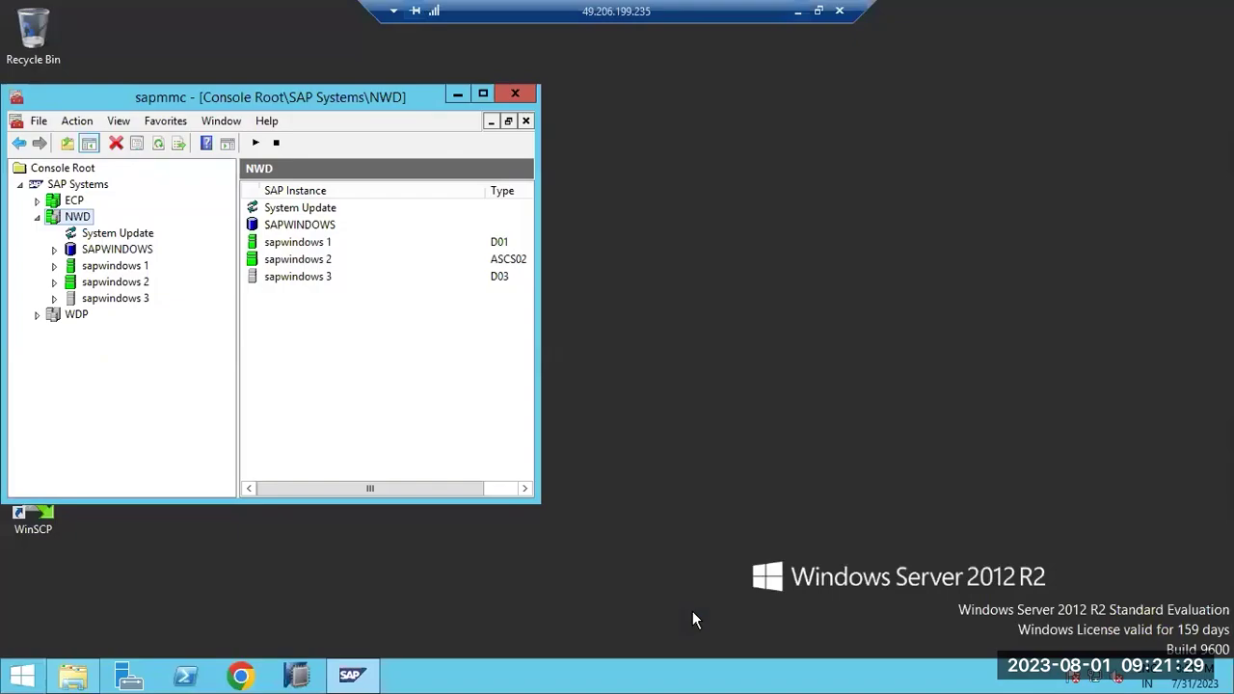
click(797, 12)
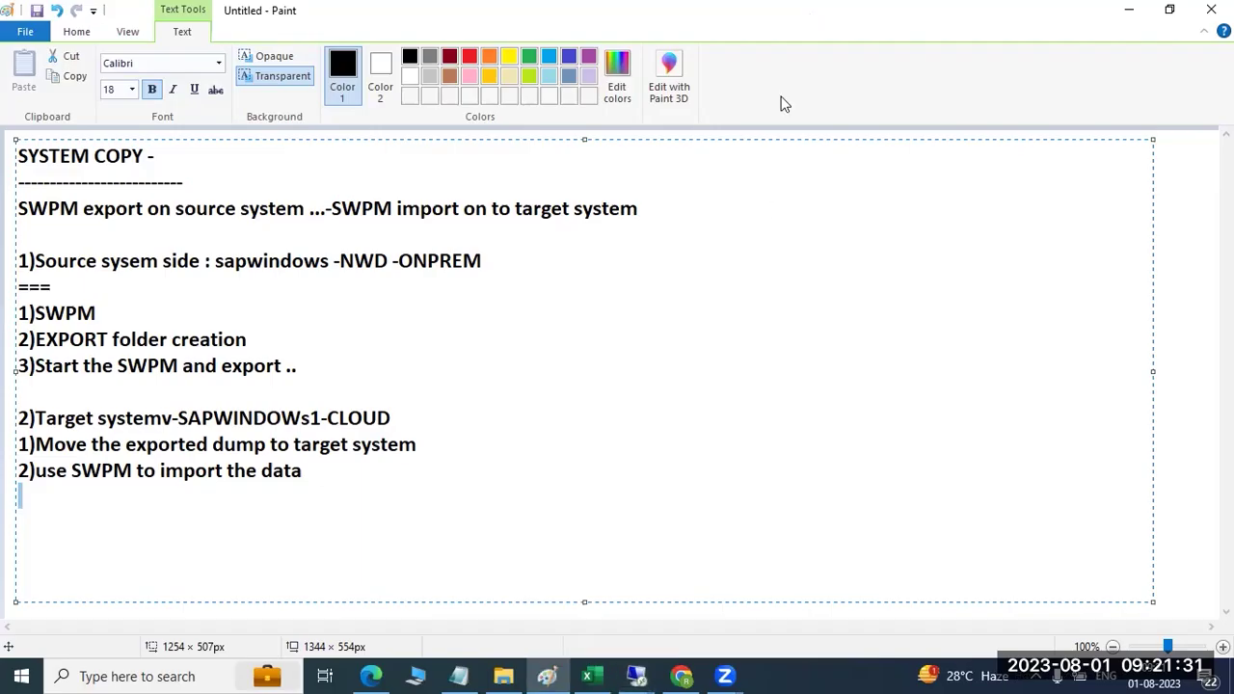
mouse_move(636, 673)
click(581, 597)
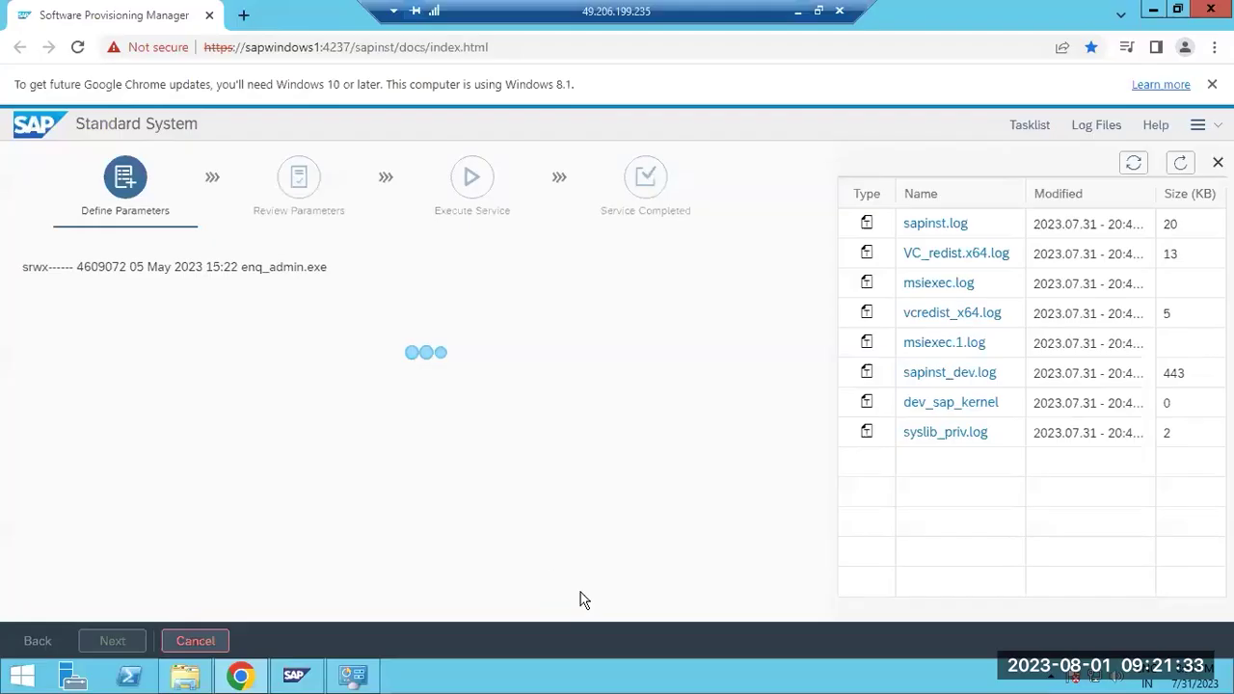
- Review and accept the detected kernel packages, turn off the SAP Host Agent upgrade and proceed to the media browser
click(1180, 164)
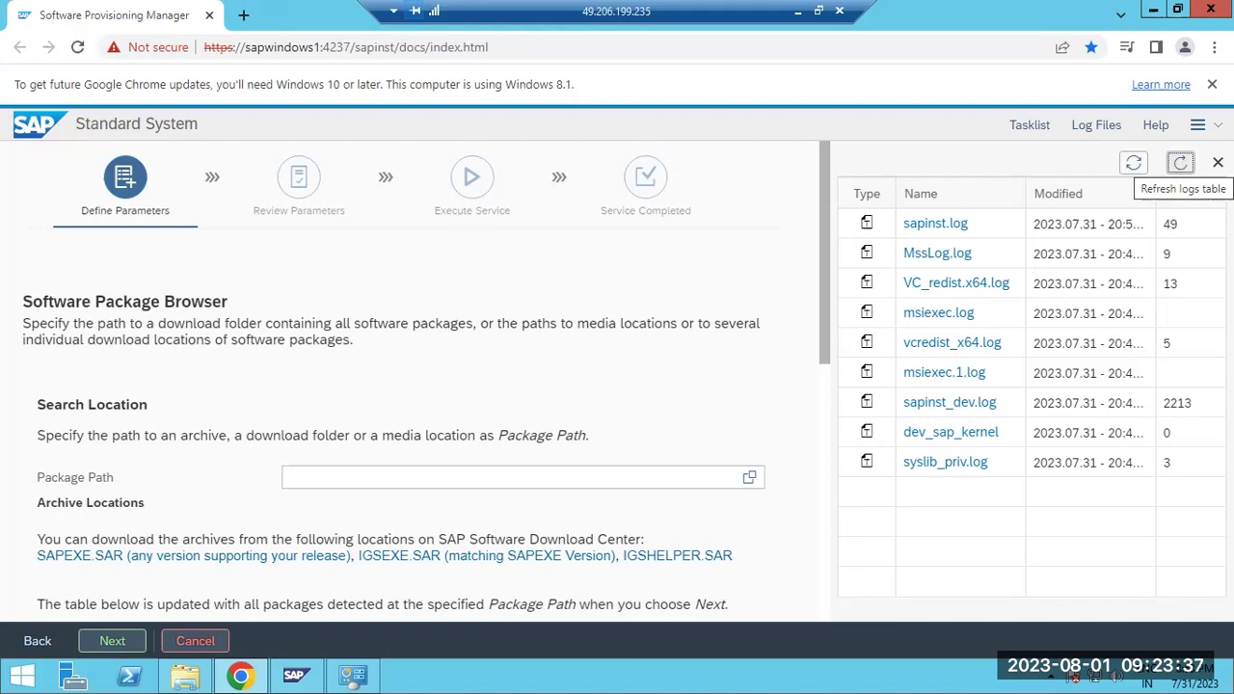
scroll(453, 356, down, 7)
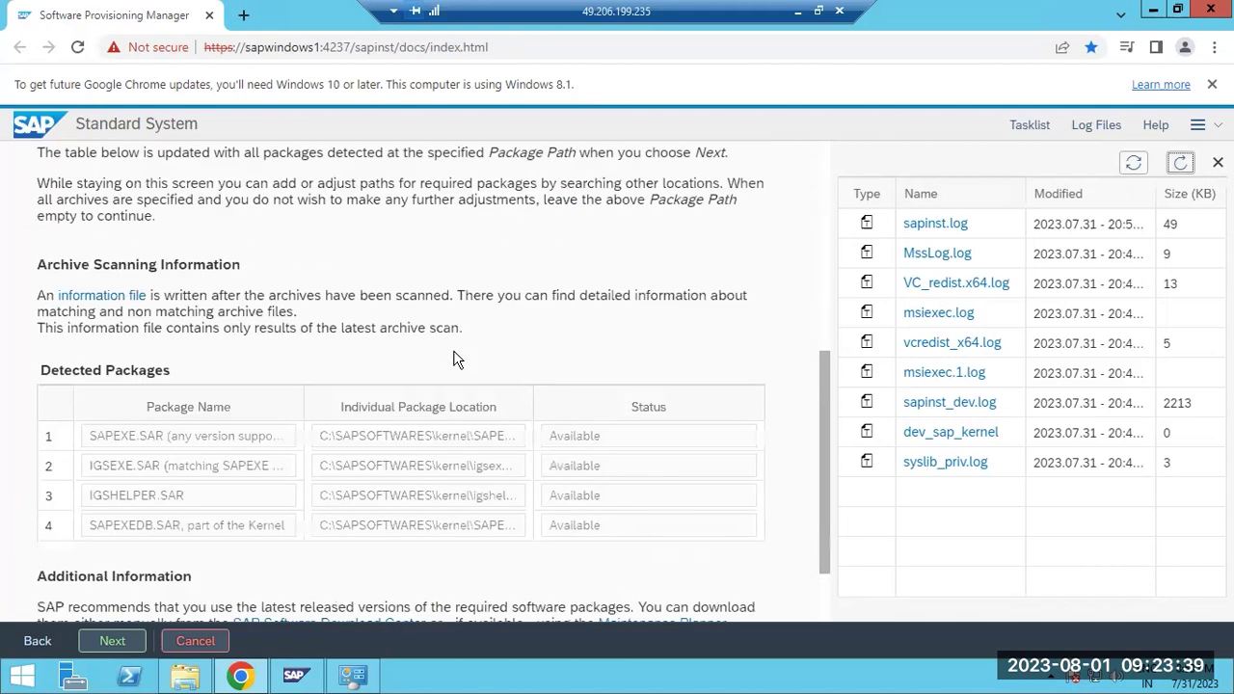
click(117, 646)
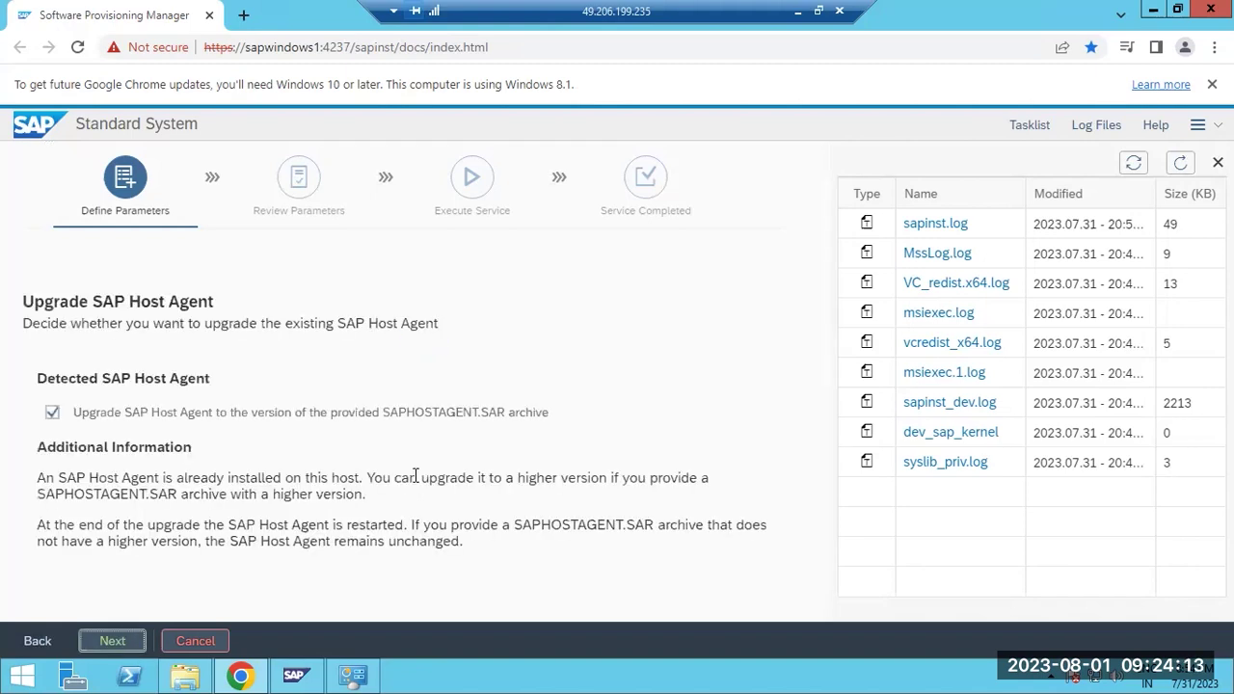
click(106, 416)
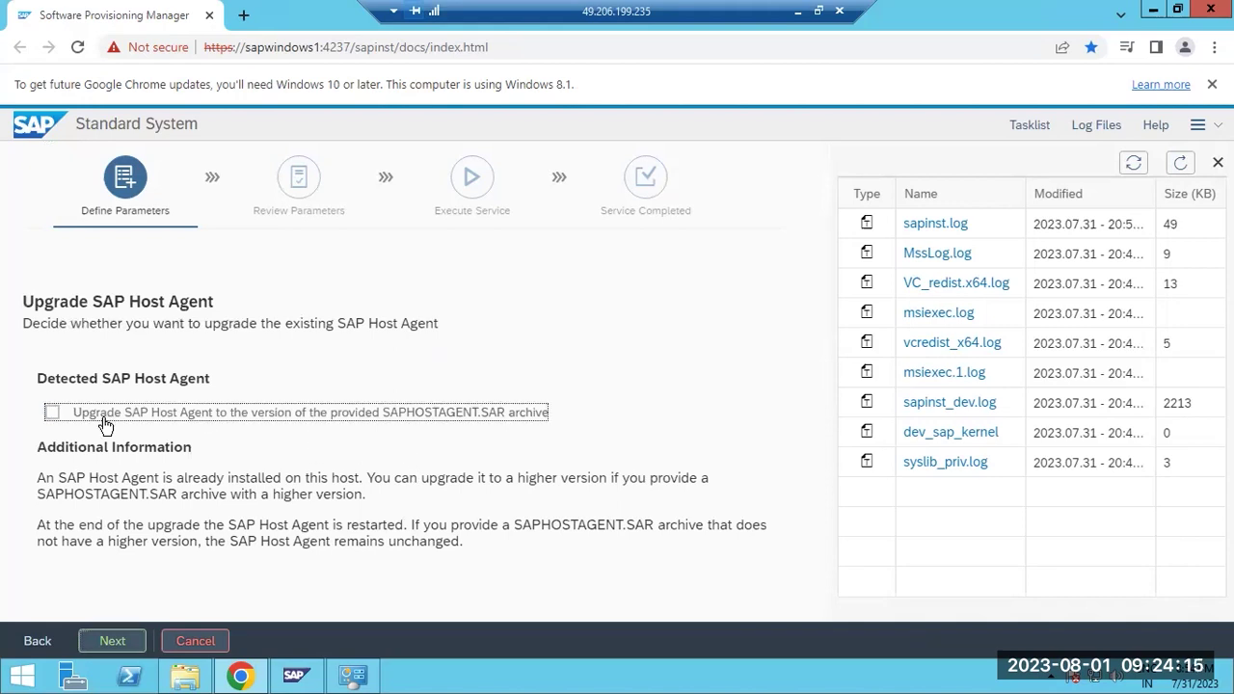
click(108, 641)
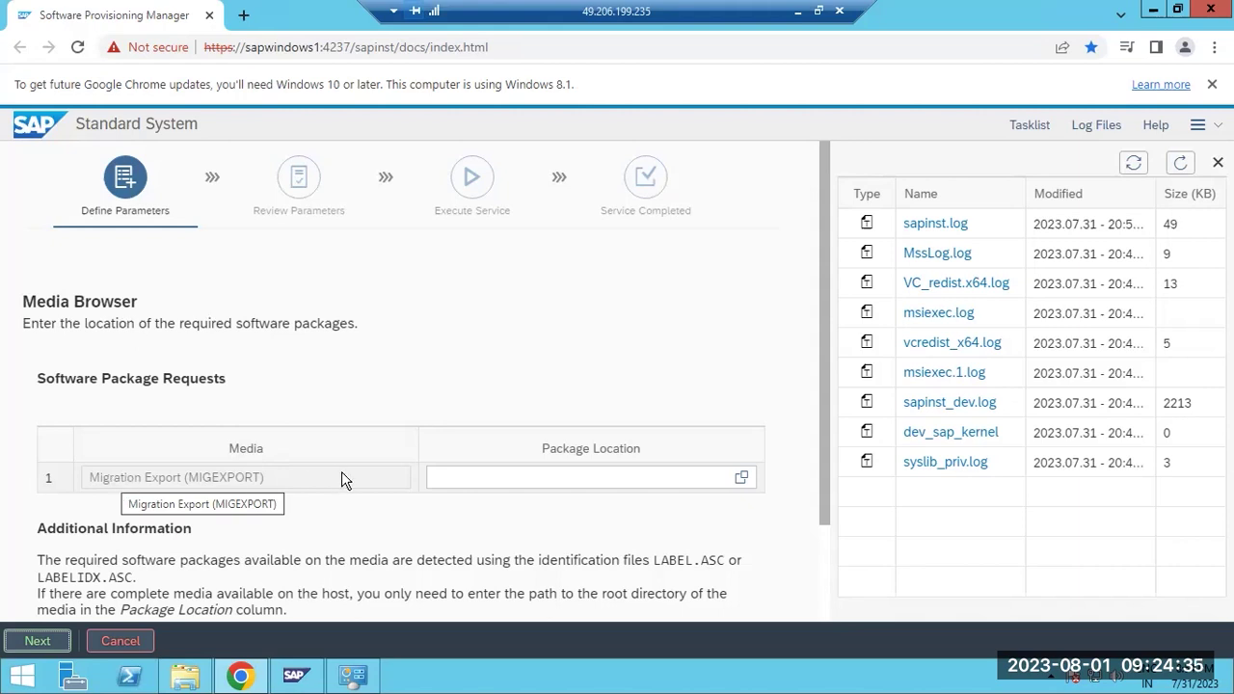
- Try to use C:\SAPSOFTWARES\NWDEXPORT as the package location for Migration Export (MIGEXPORT)
click(738, 478)
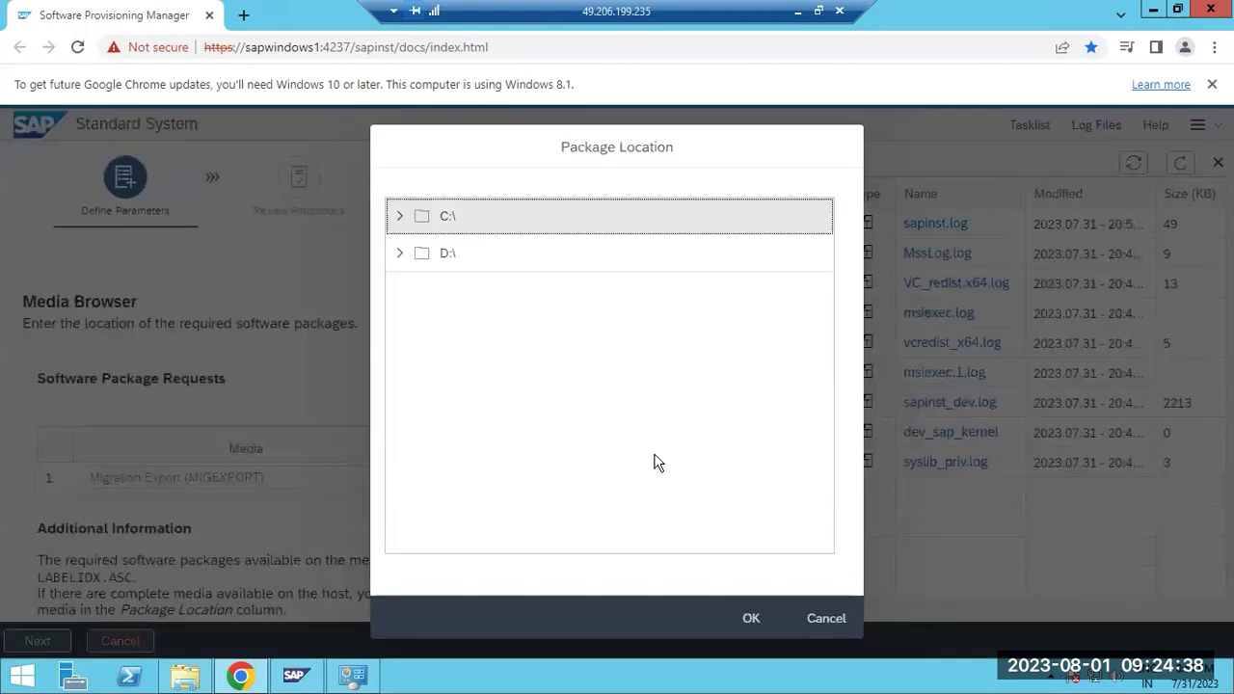
click(400, 216)
scroll(430, 438, down, 8)
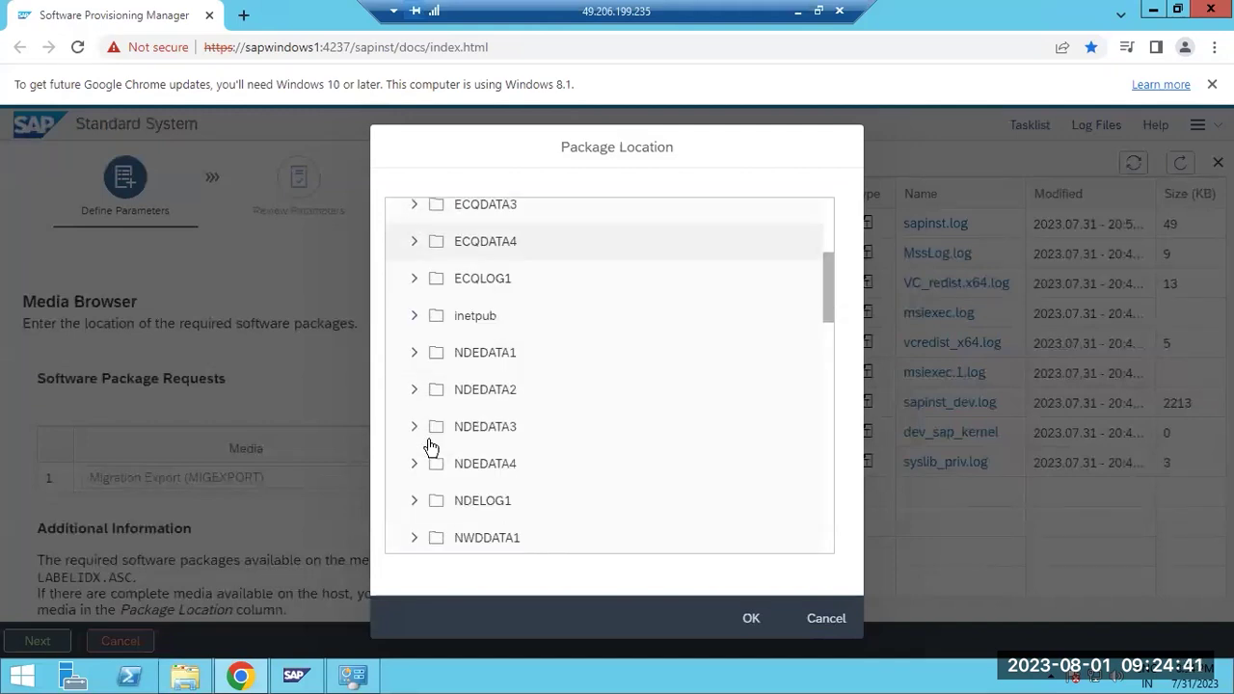
scroll(430, 444, down, 5)
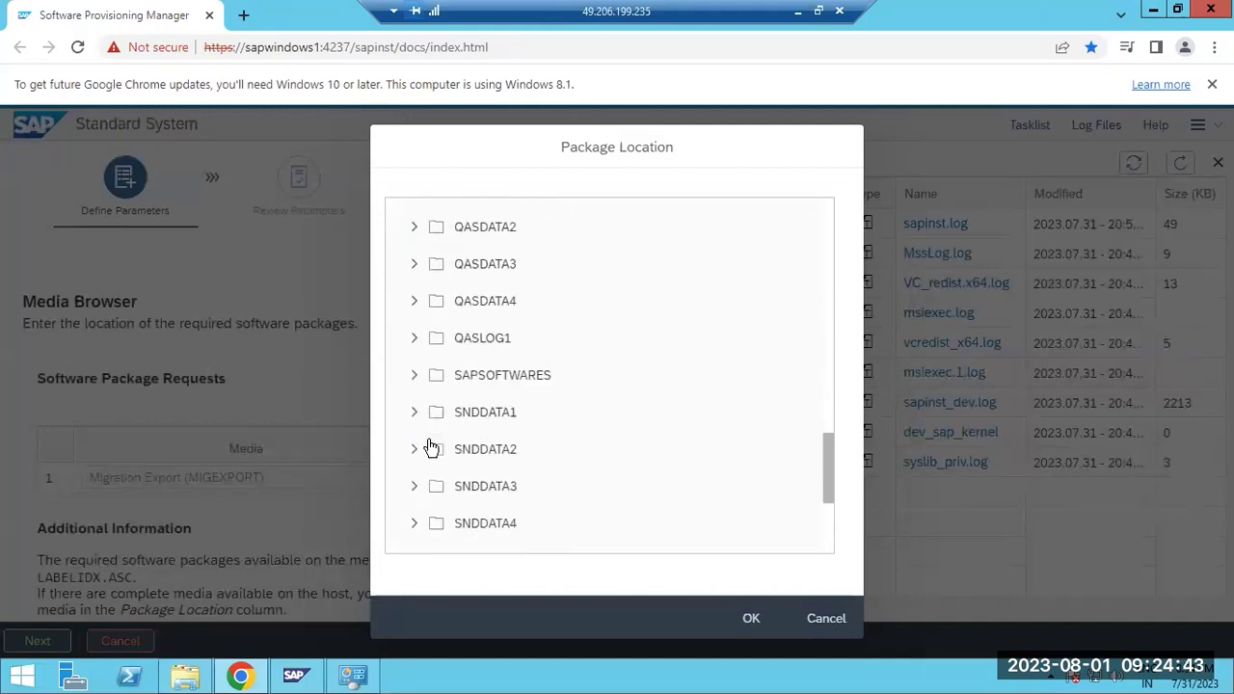
click(414, 284)
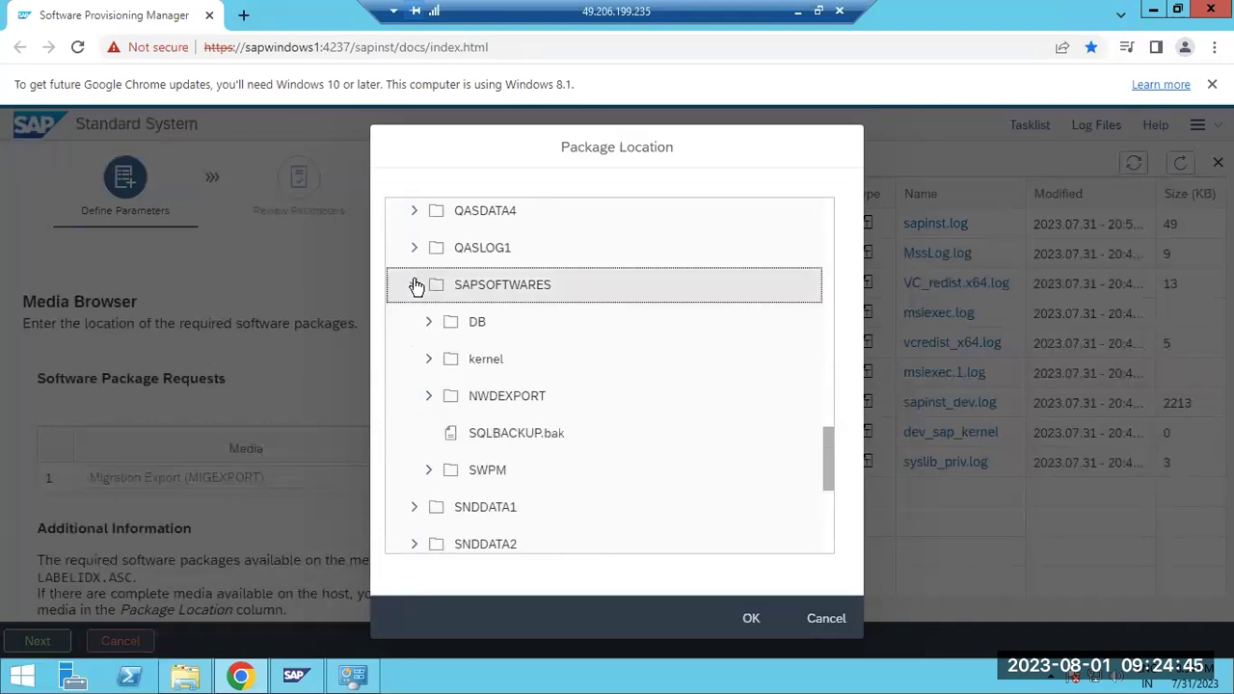
click(474, 397)
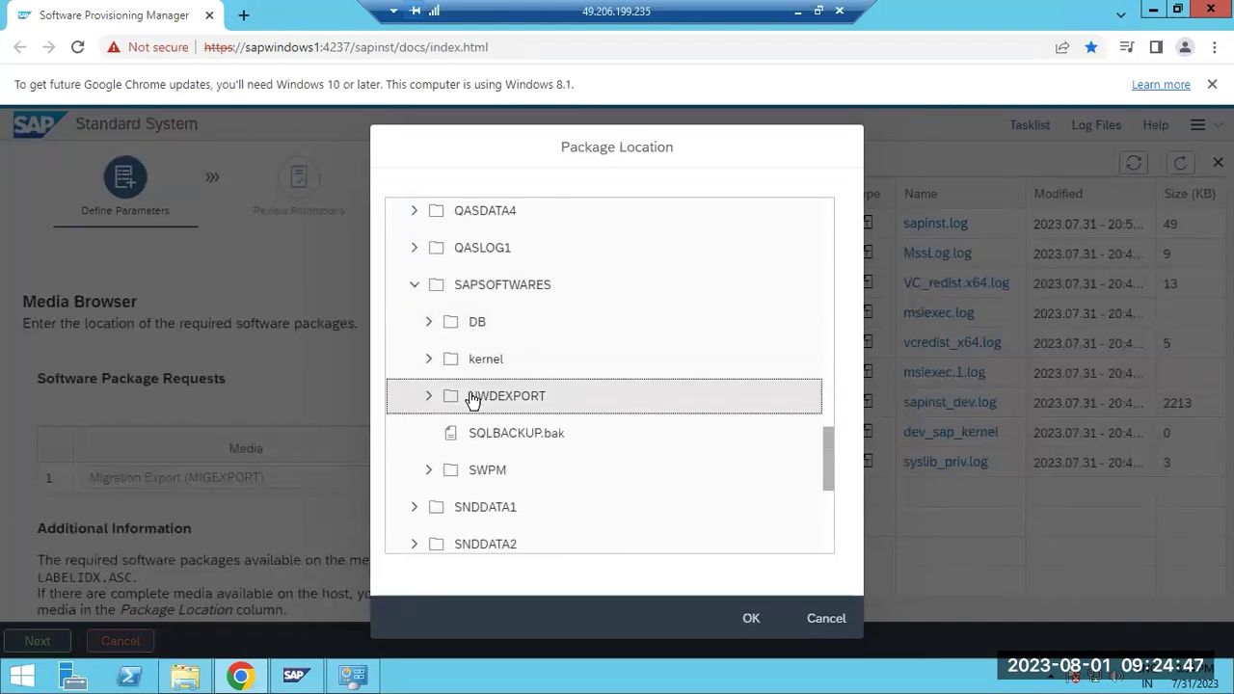
click(751, 622)
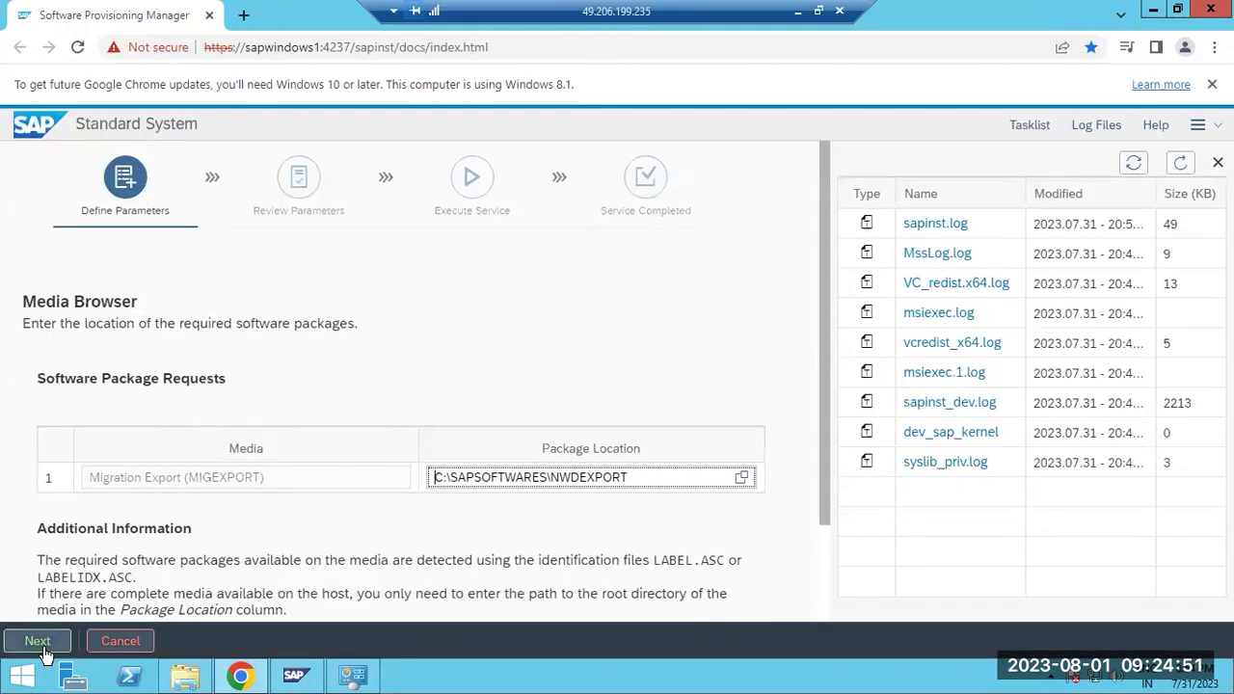
click(41, 644)
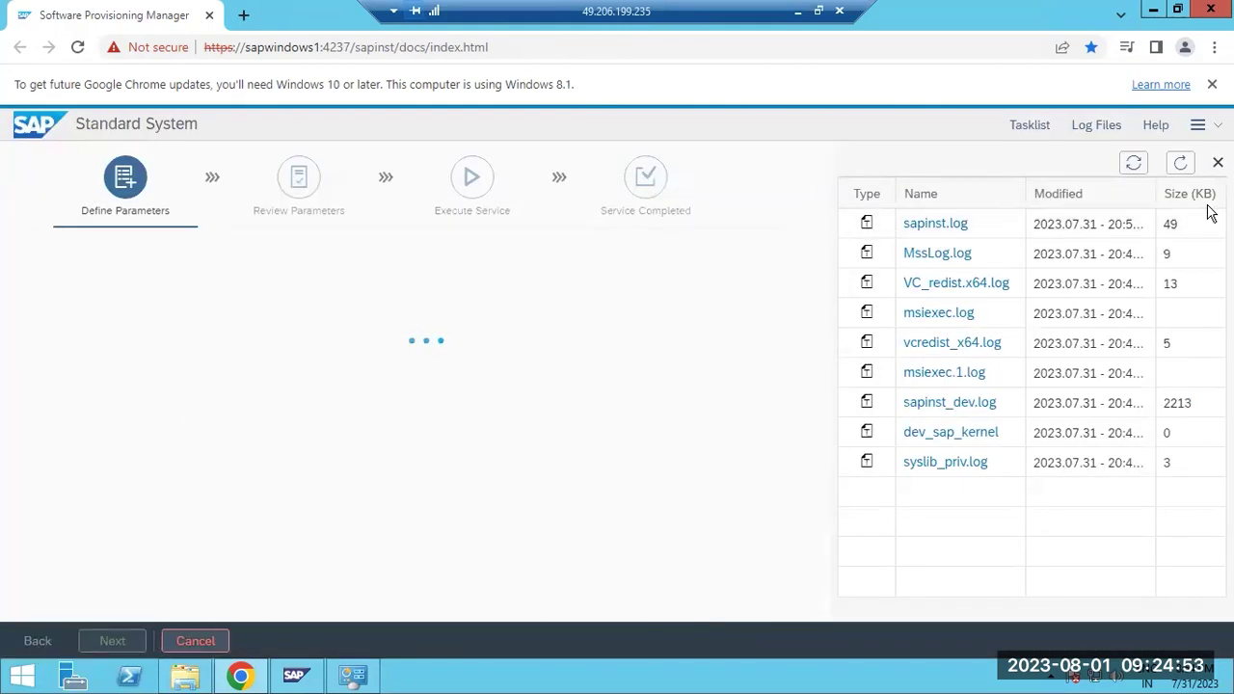
click(1181, 164)
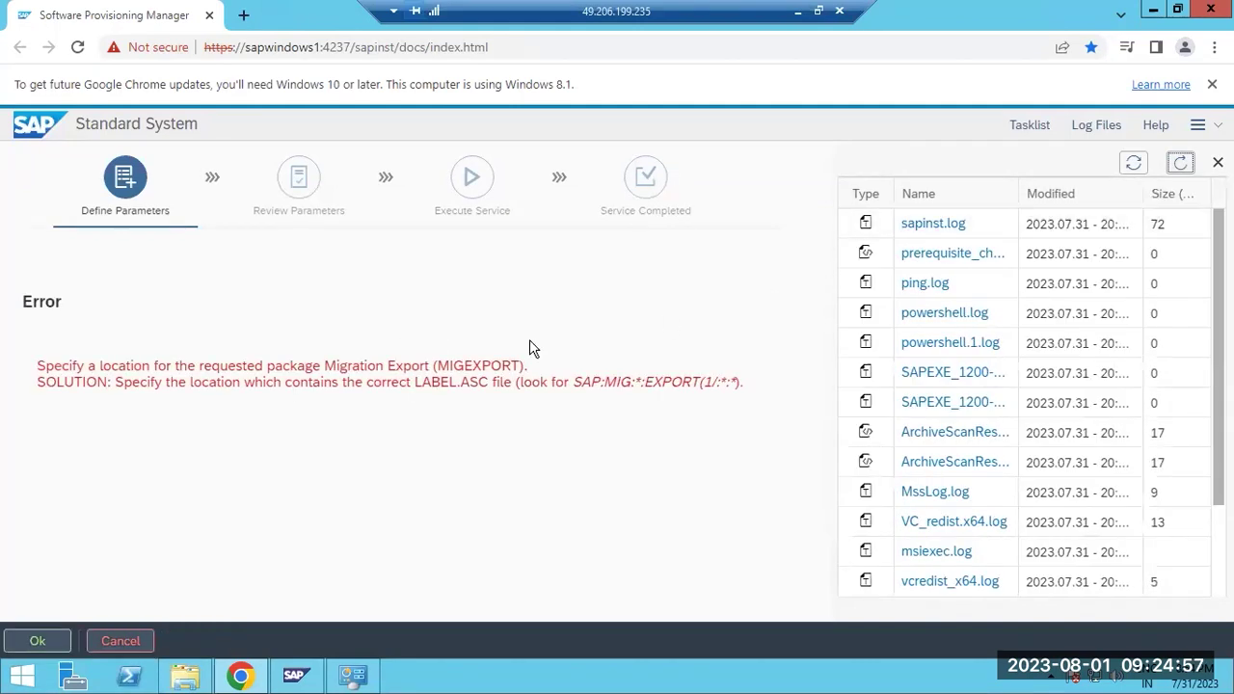
click(37, 639)
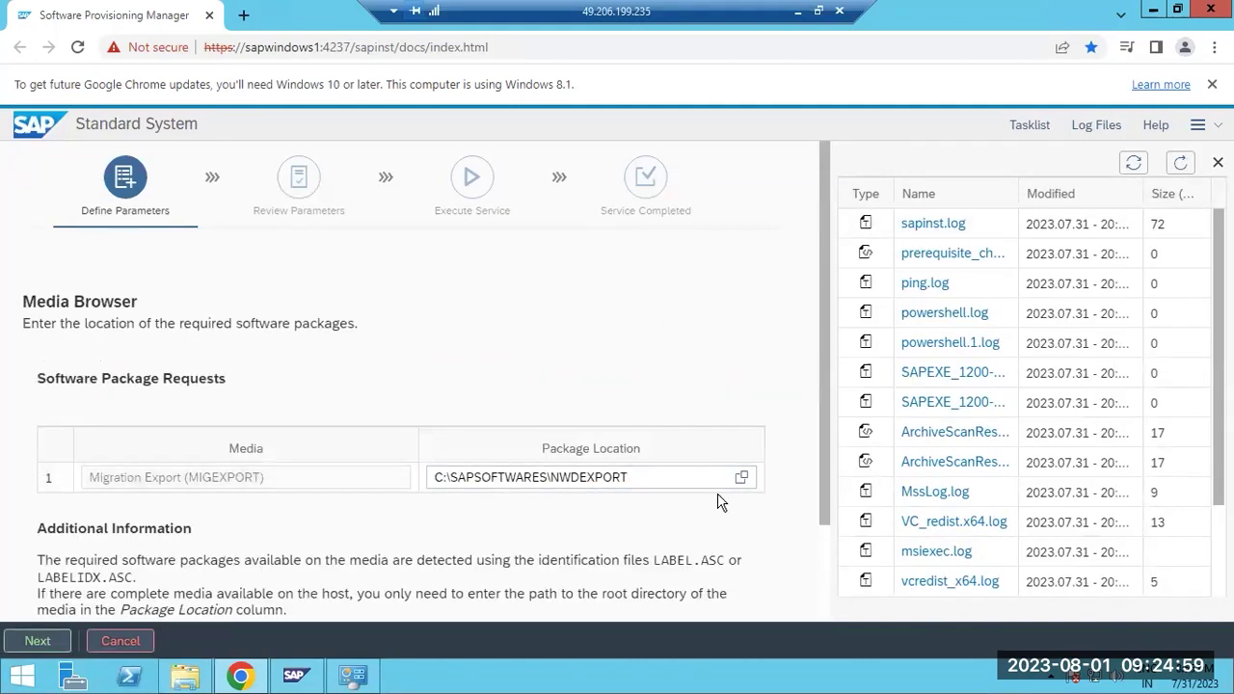
- Browse for the Migration Export package location and expand the NWDEXPORT folder under C:\SAPSOFTWARES
click(742, 476)
click(400, 216)
scroll(451, 446, down, 10)
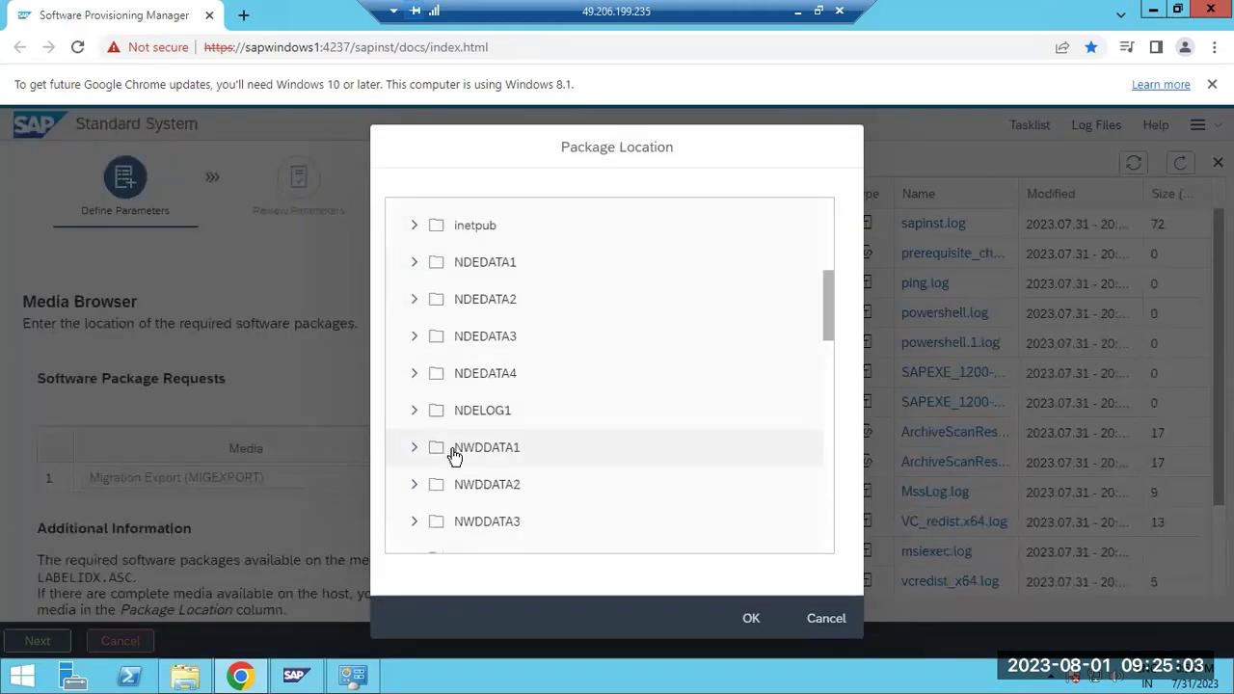
scroll(453, 455, down, 5)
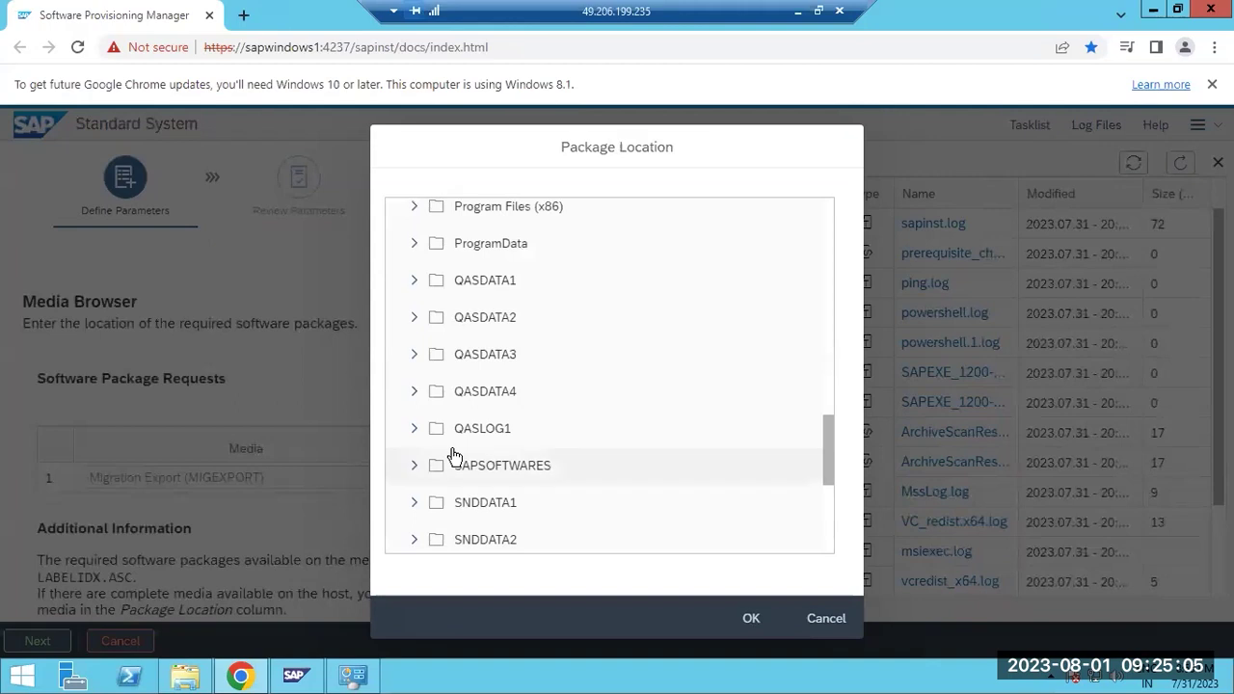
click(414, 466)
scroll(520, 457, down, 4)
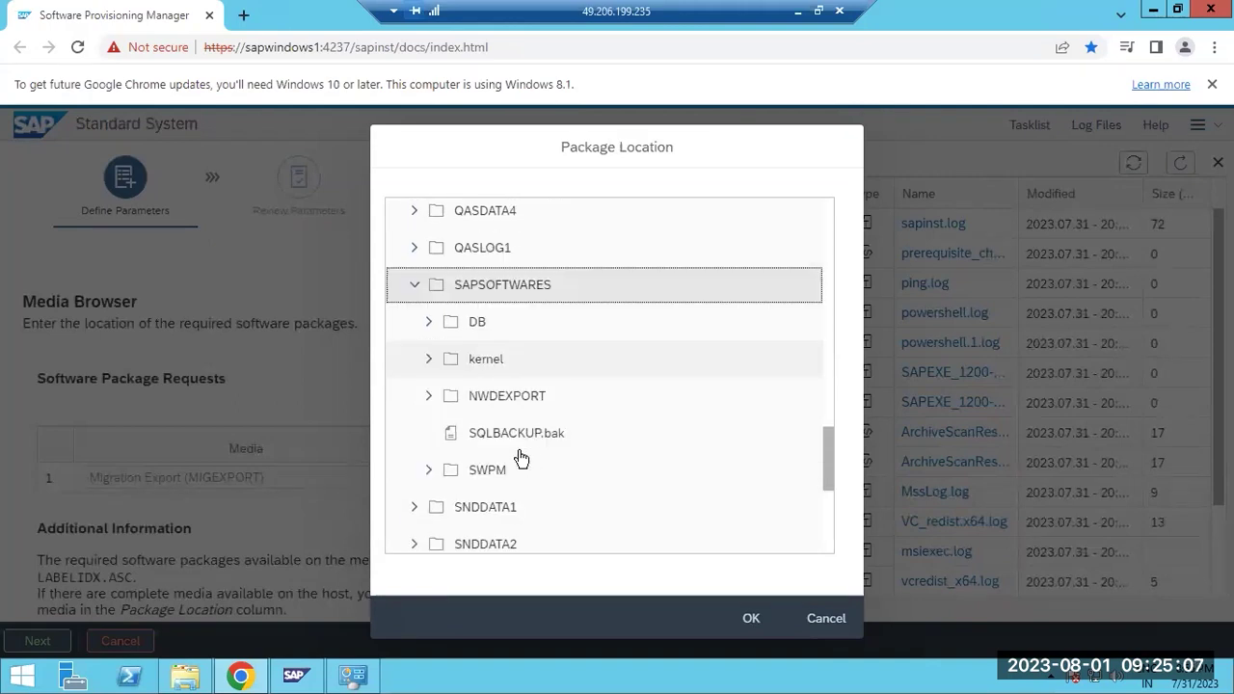
click(427, 403)
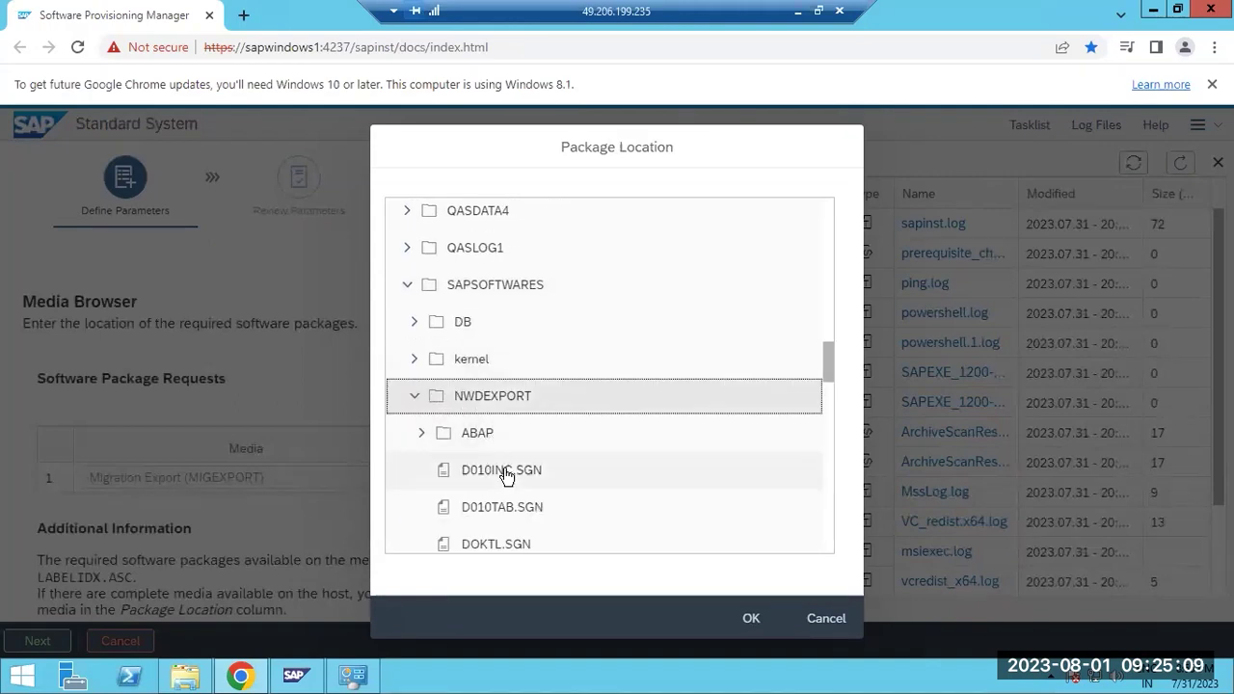
- Choose the LABEL.ASC file in NWDEXPORT\ABAP as the Migration Export package location and proceed to the MS SQL Server data files
scroll(504, 473, down, 3)
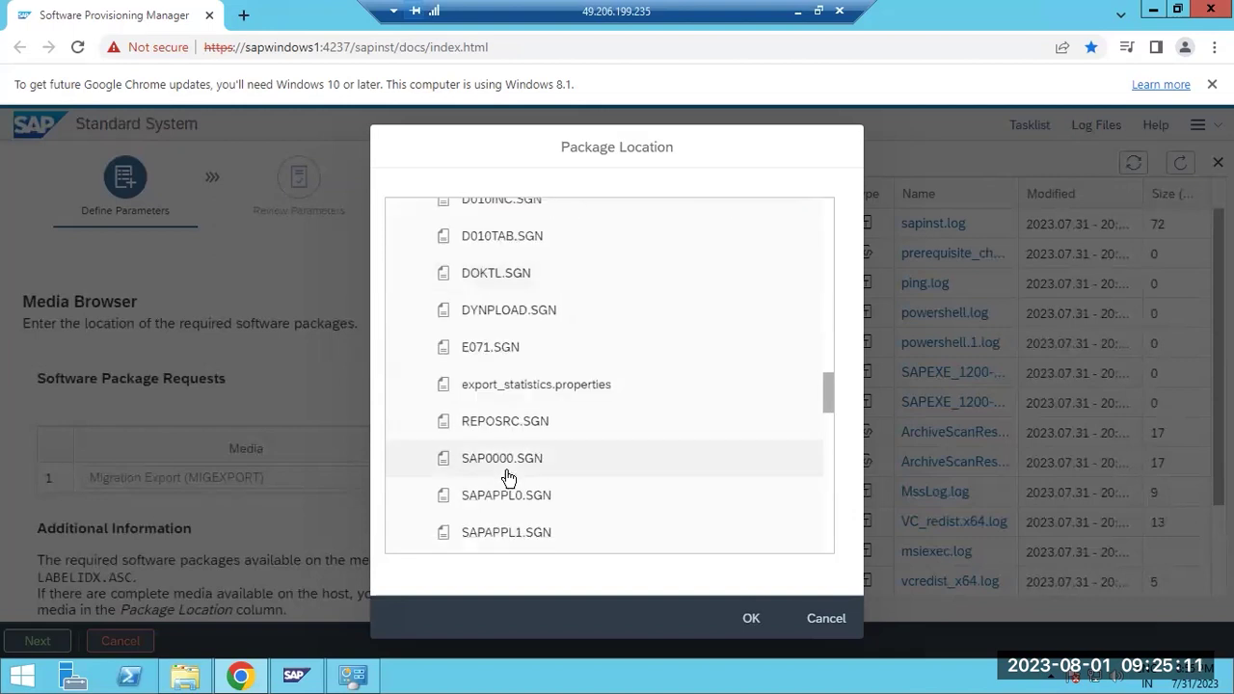
scroll(508, 477, down, 8)
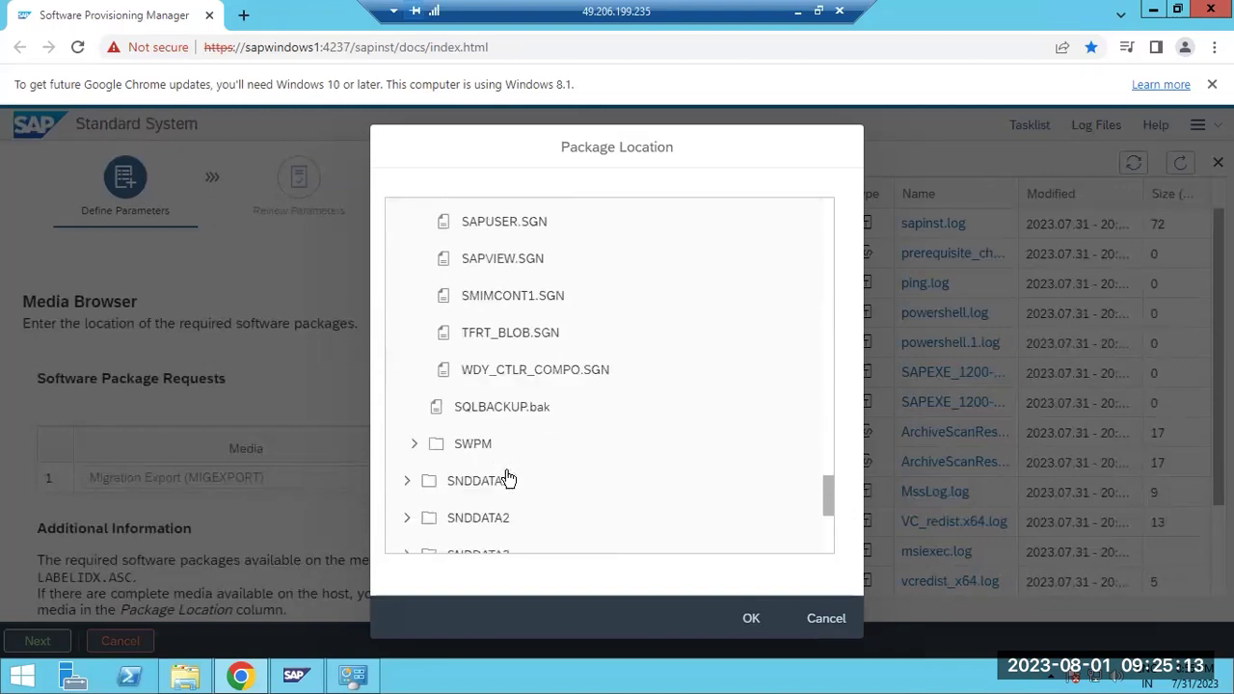
scroll(507, 477, up, 6)
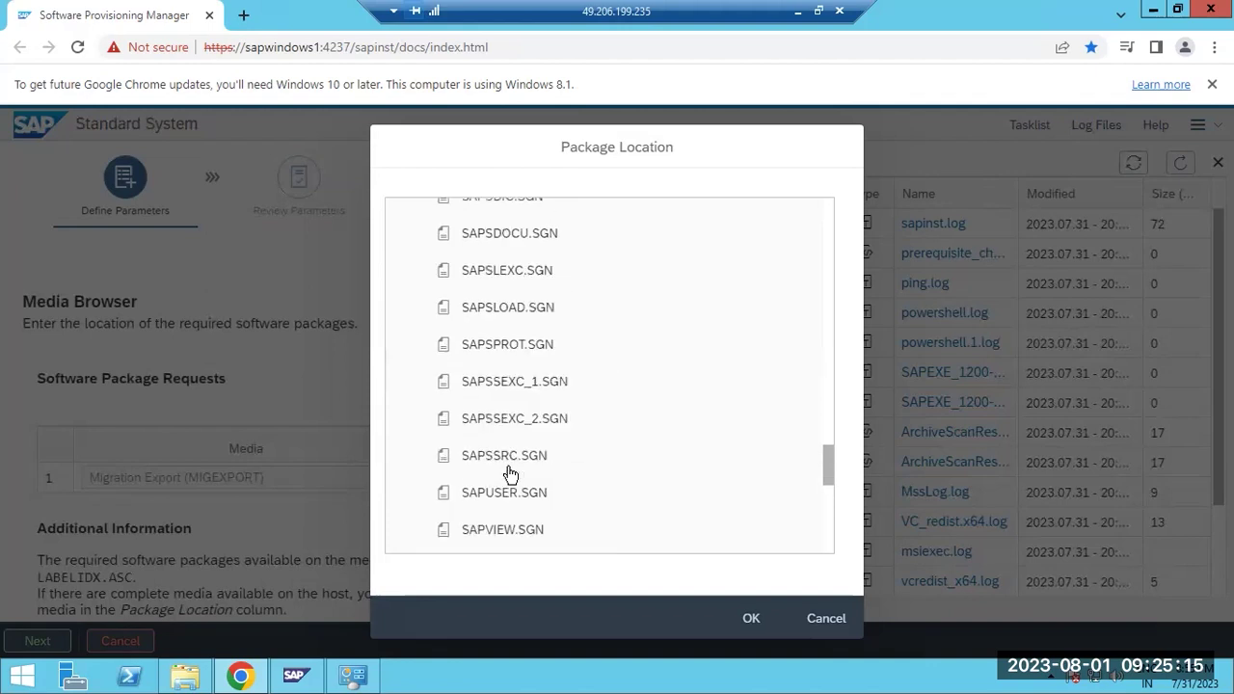
scroll(510, 472, up, 5)
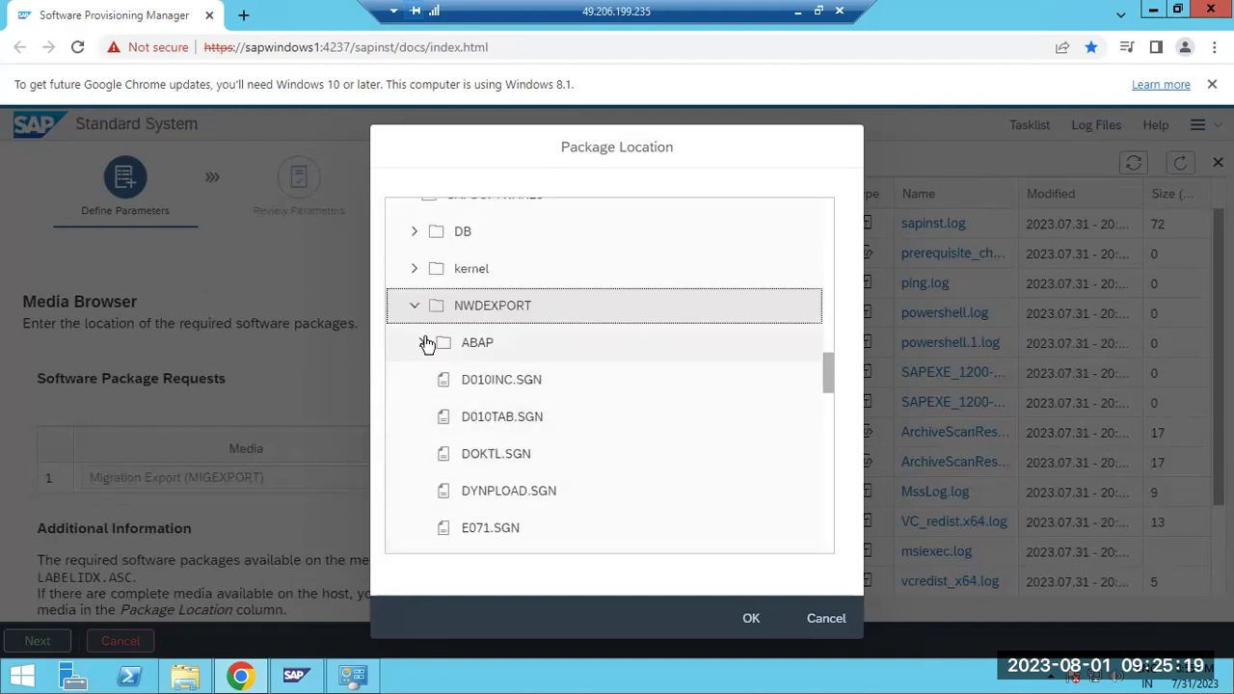
click(423, 344)
click(521, 455)
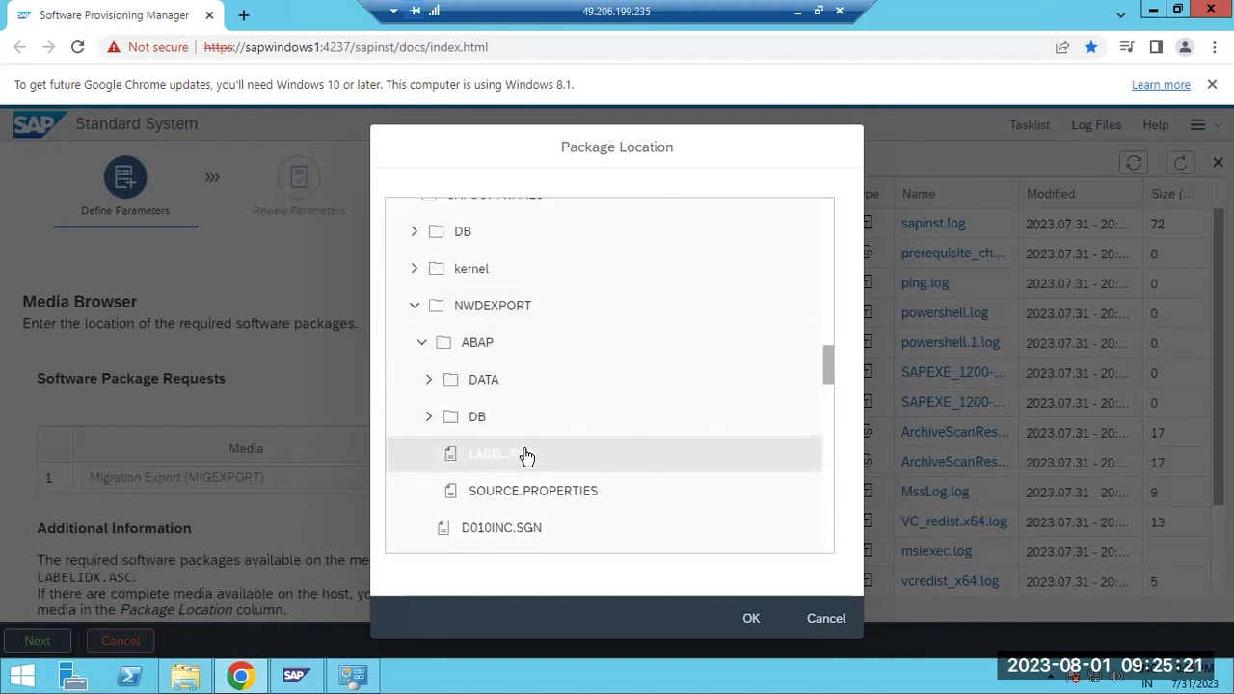
click(752, 619)
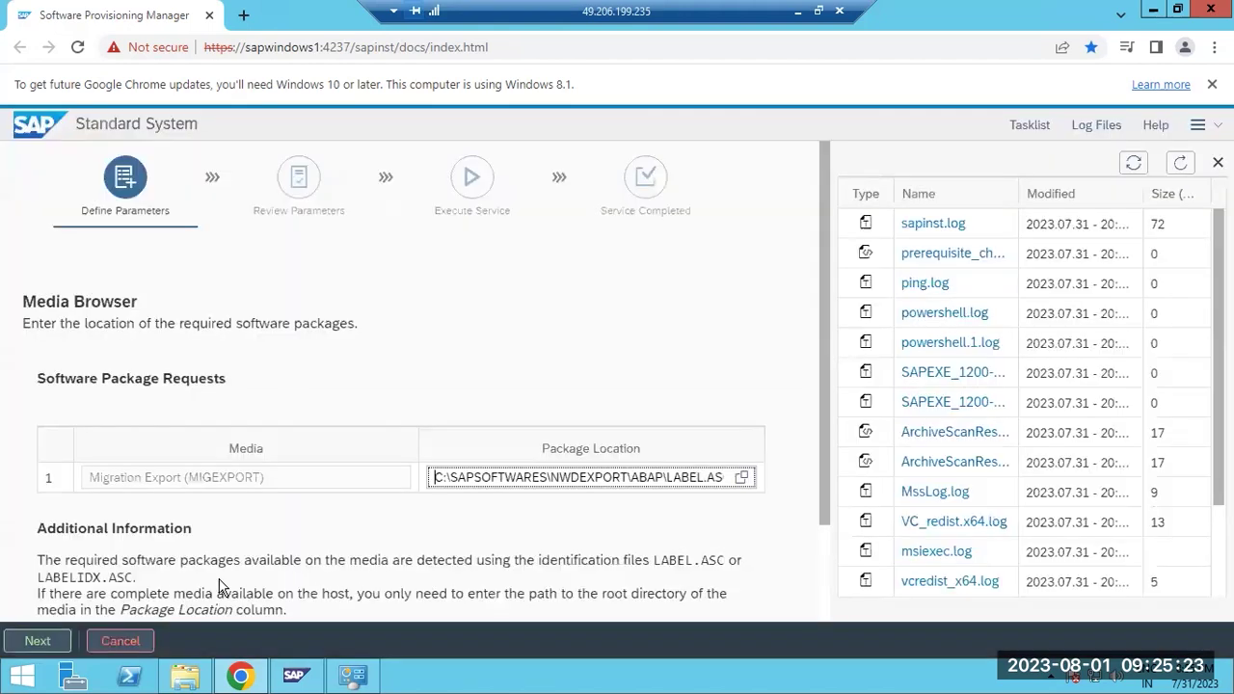
click(39, 640)
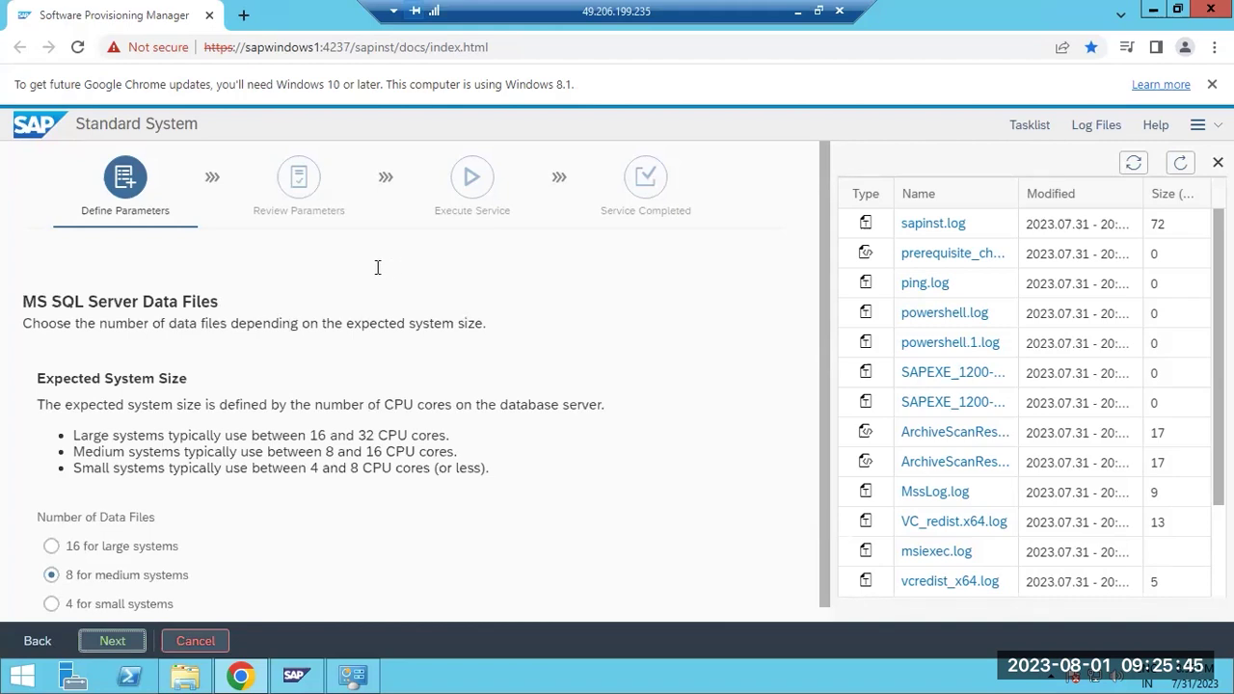
- Set the number of MS SQL Server data files to 4 for small systems and continue
click(53, 605)
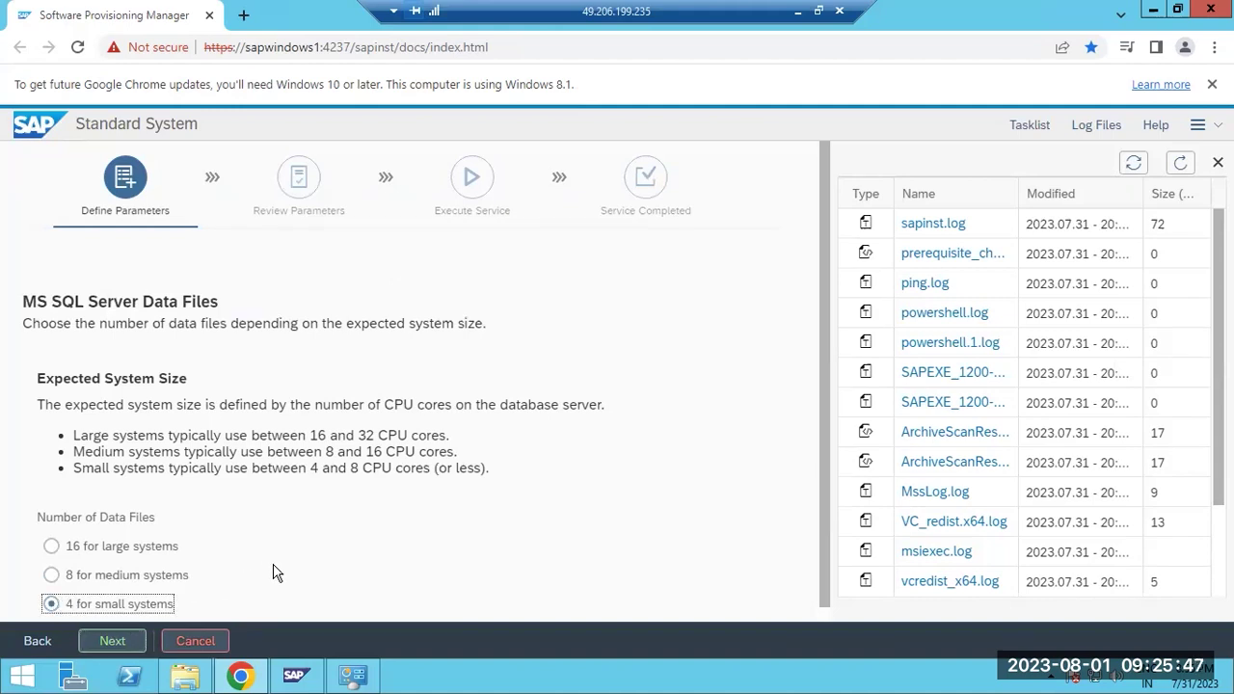
scroll(273, 571, down, 1)
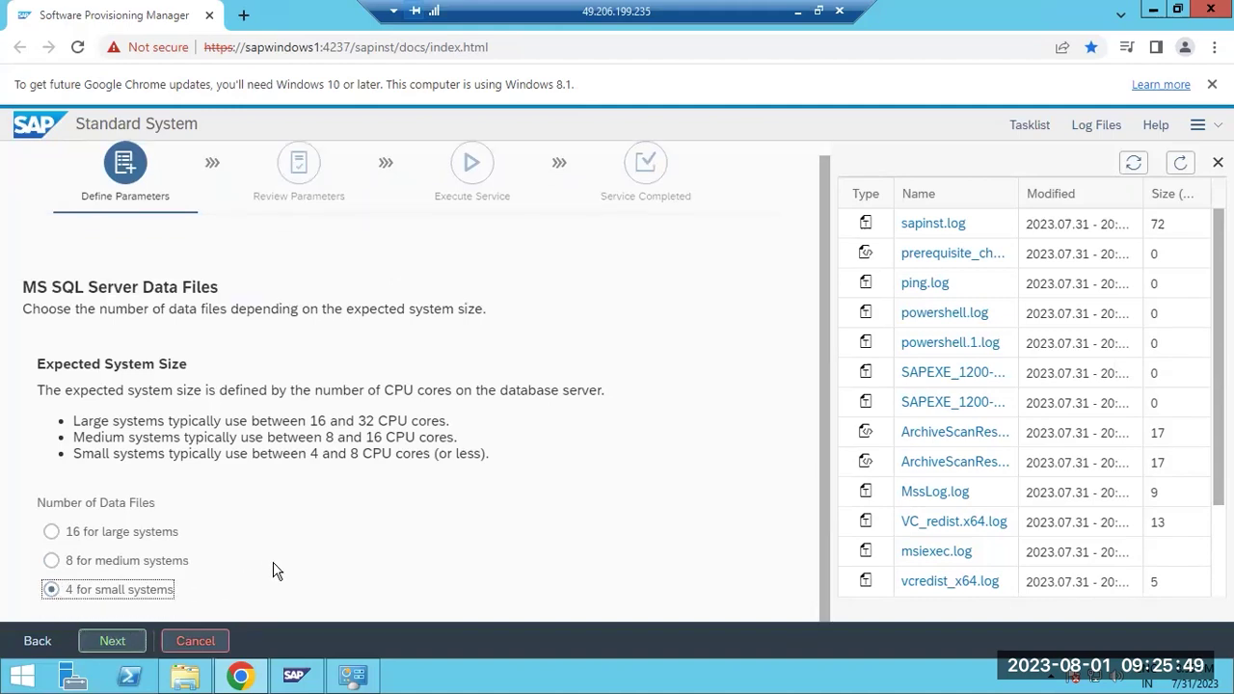
click(106, 643)
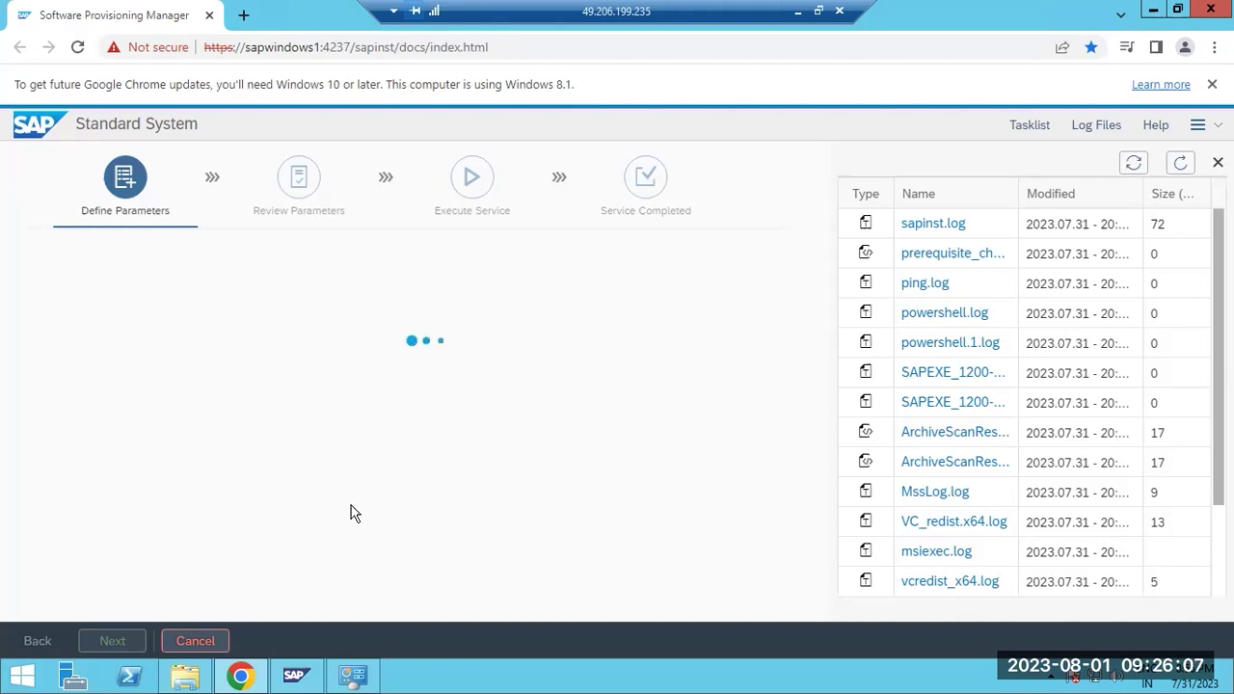
- Switch to File Explorer and examine the export dump in C:\SAPSOFTWARES\NWDEXPORT, including its ABAP and DB subfolders
click(185, 675)
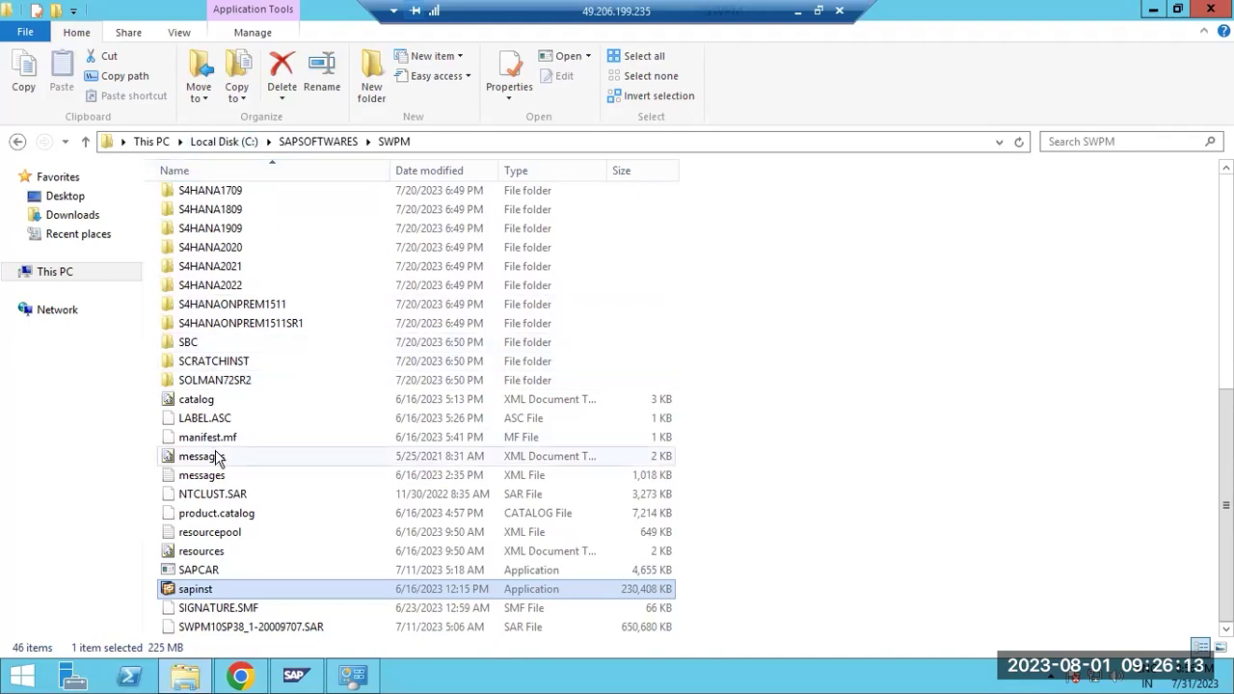
scroll(217, 456, up, 8)
click(318, 141)
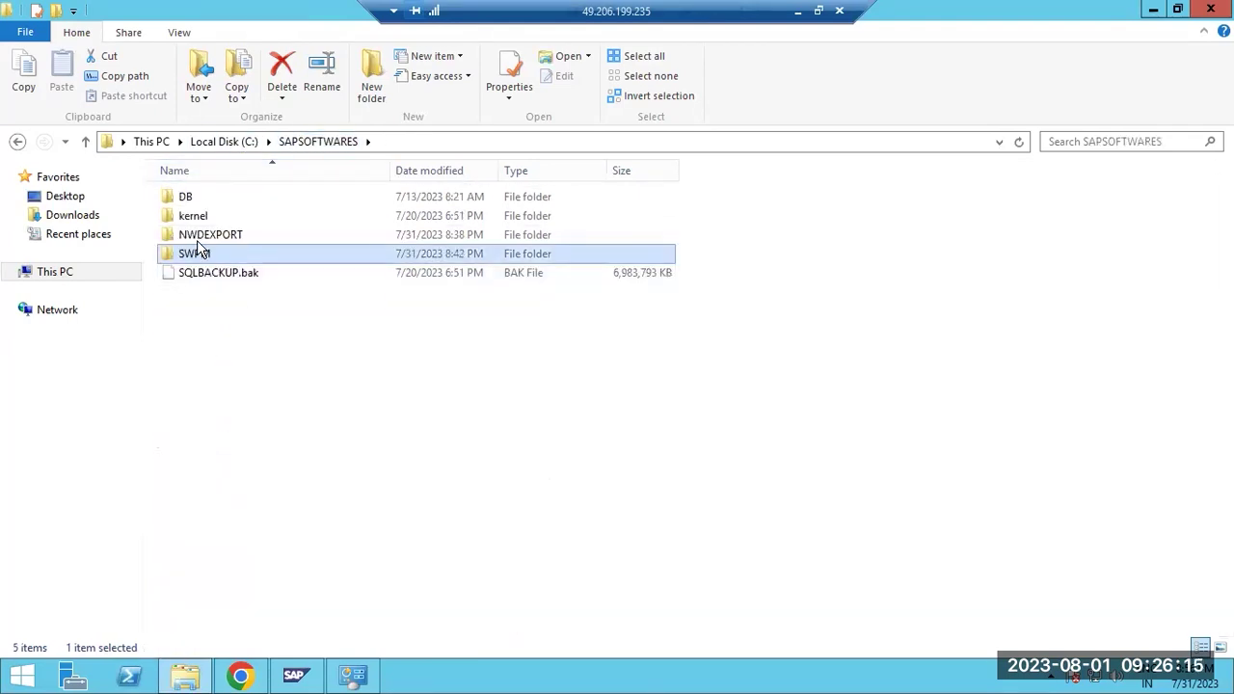
double_click(200, 236)
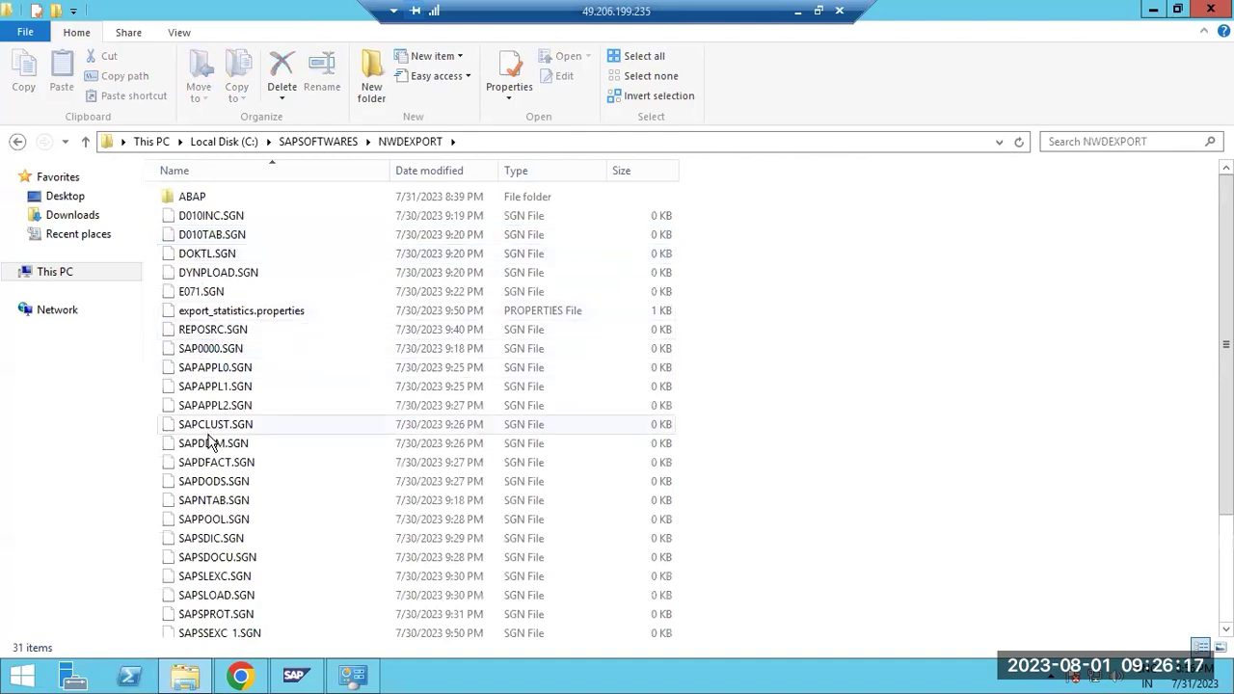
scroll(212, 492, down, 3)
scroll(212, 569, up, 3)
double_click(192, 199)
click(199, 239)
double_click(187, 217)
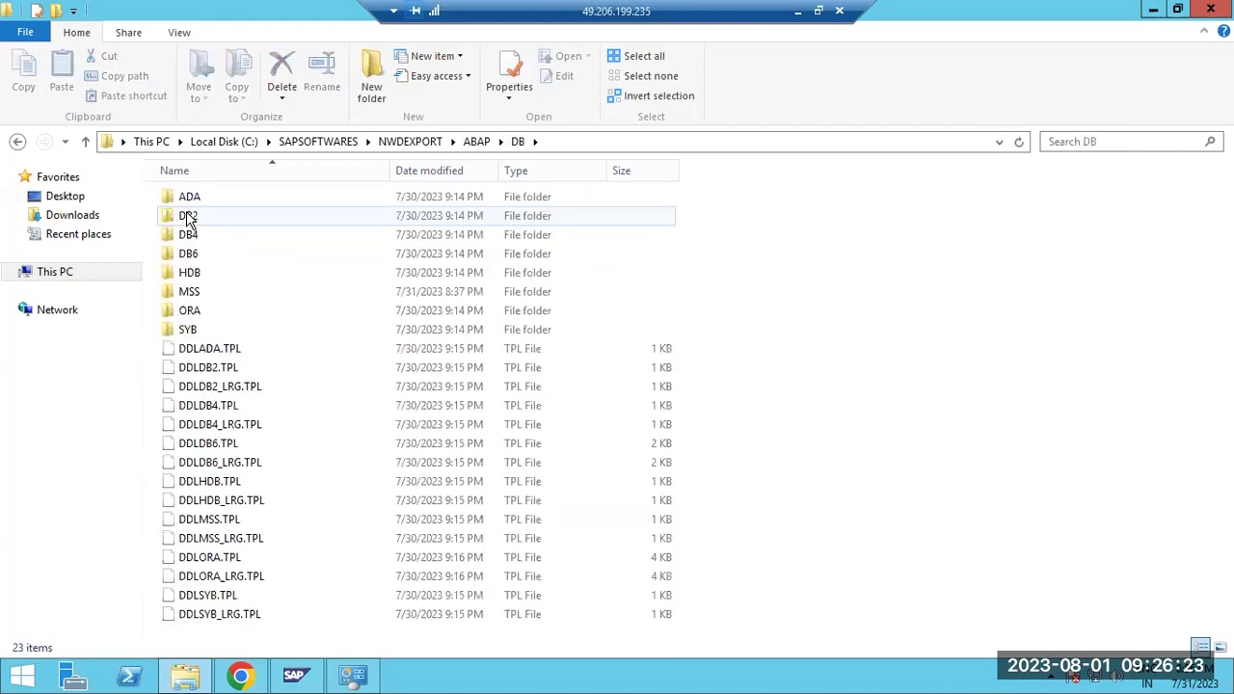
click(410, 141)
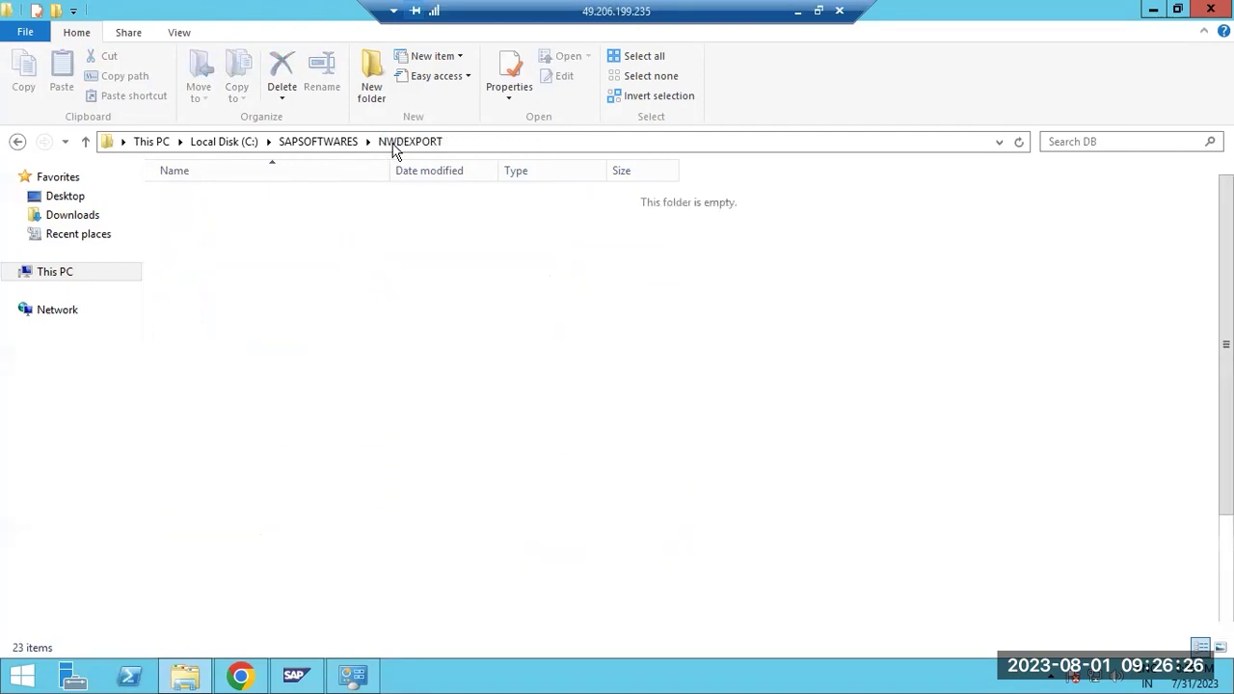
- Return to the Software Provisioning Manager in Chrome, refresh the log file list and examine LOADTOOLS.log
click(238, 677)
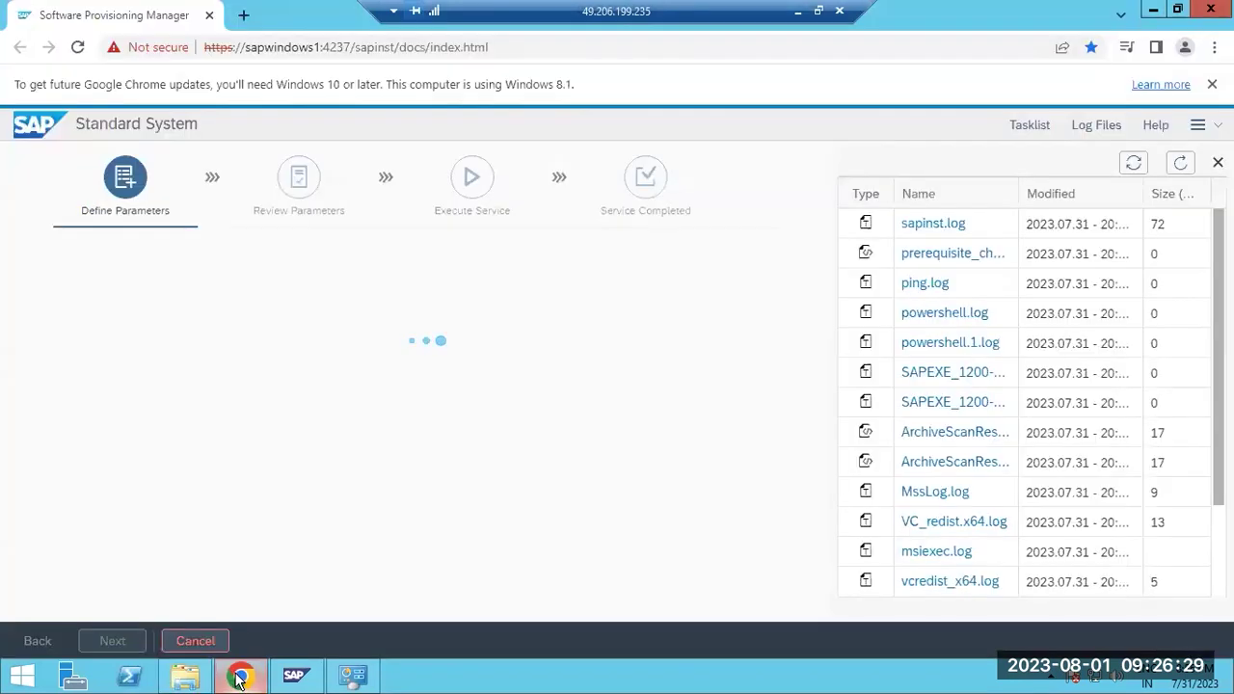
click(1182, 161)
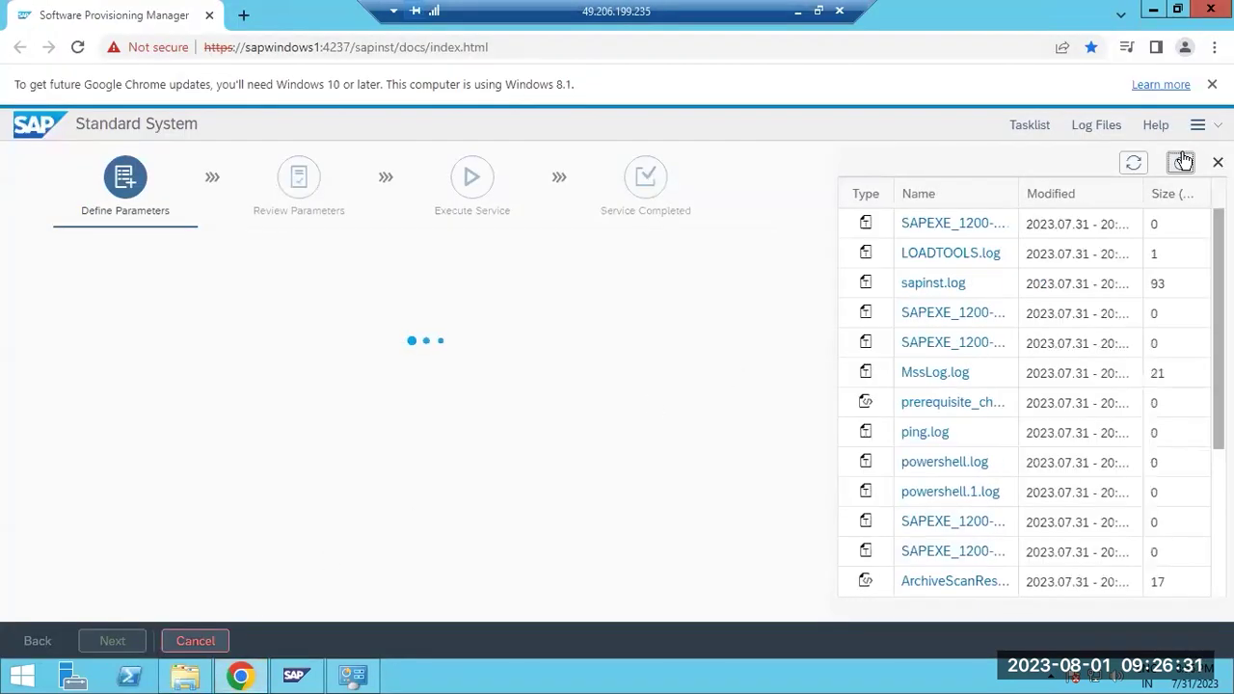
click(928, 253)
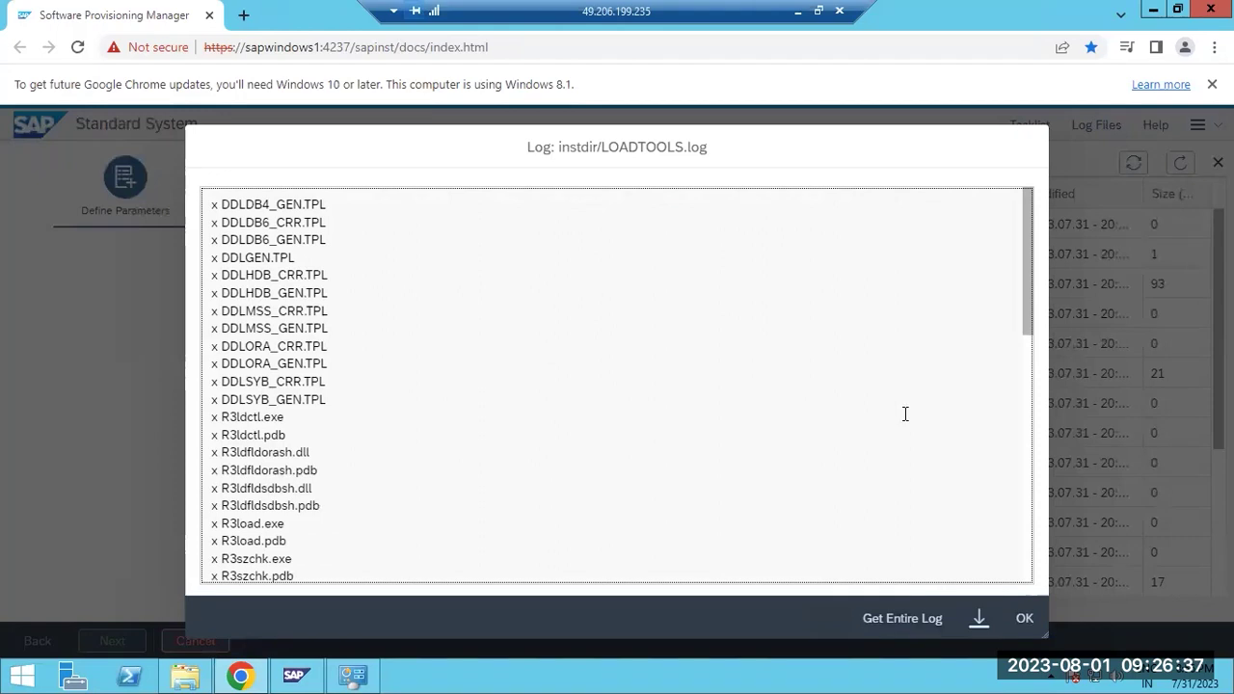
click(1022, 618)
- Switch to the Paint notes and add the lines "R3LOAD" and "R3" below the target system steps
click(798, 11)
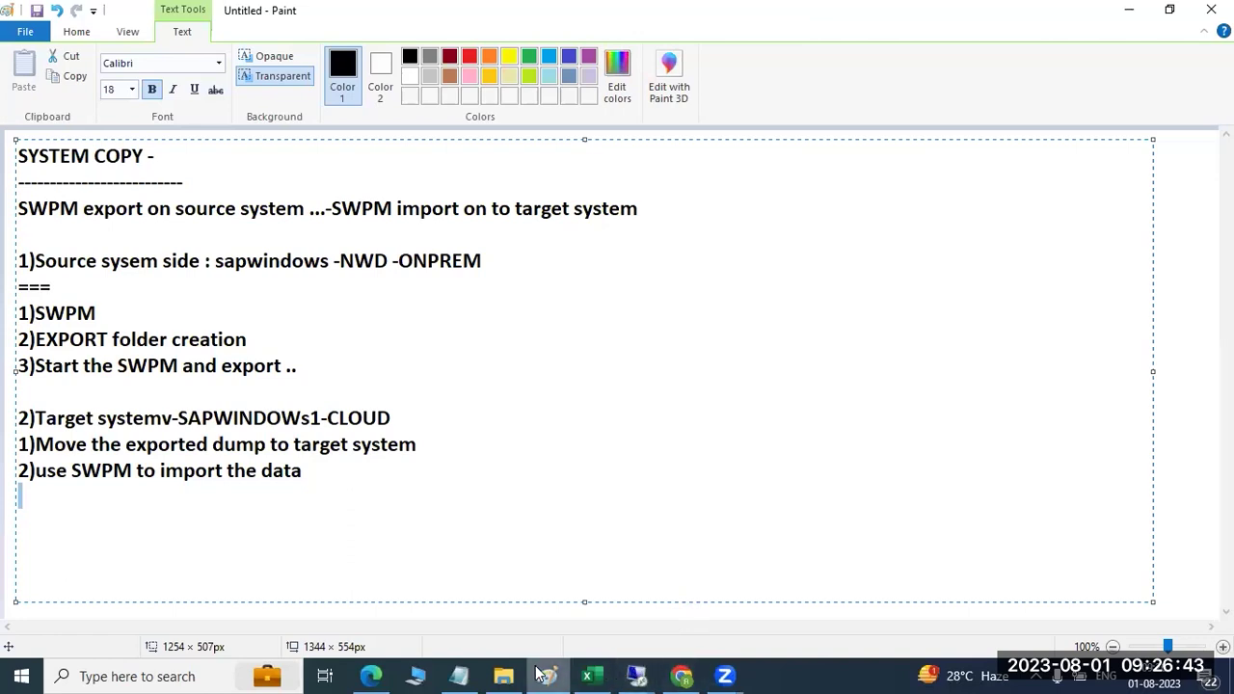
click(333, 477)
key(Return)
text(R3LOAD)
key(Return)
text(R3)
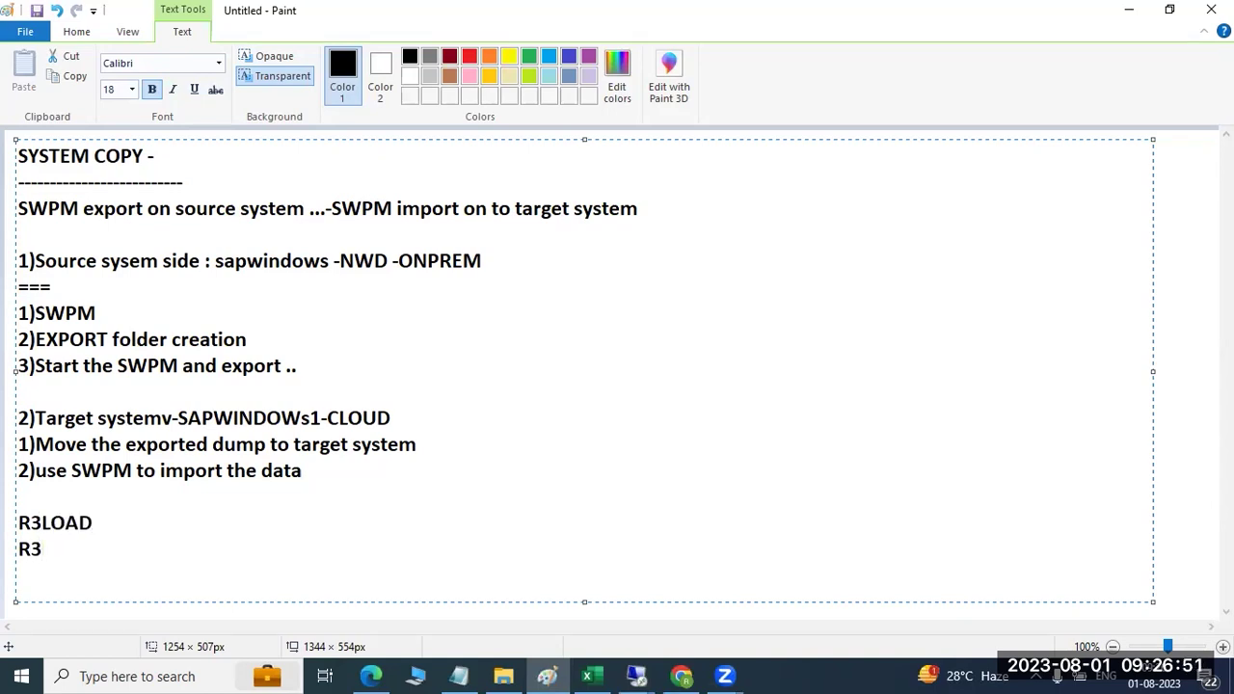
- Return to the remote SWPM session, keep 3 parallel jobs for the database import and proceed to the instance parameters
click(636, 676)
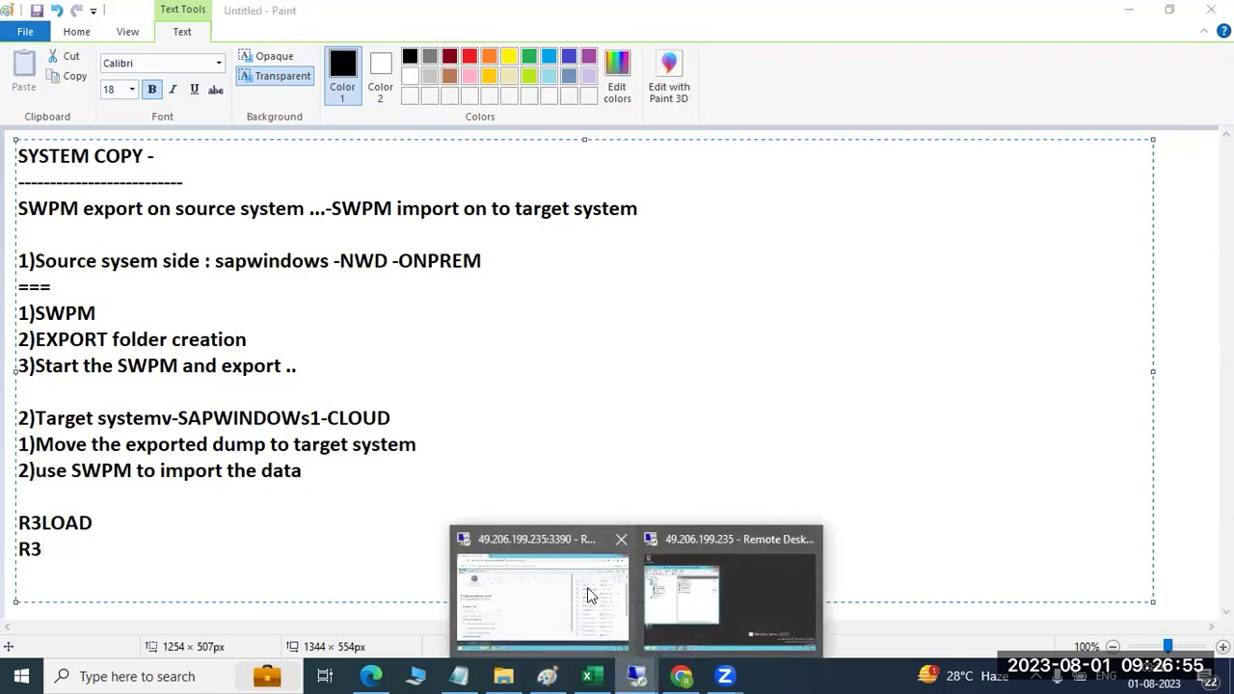
click(587, 595)
click(325, 441)
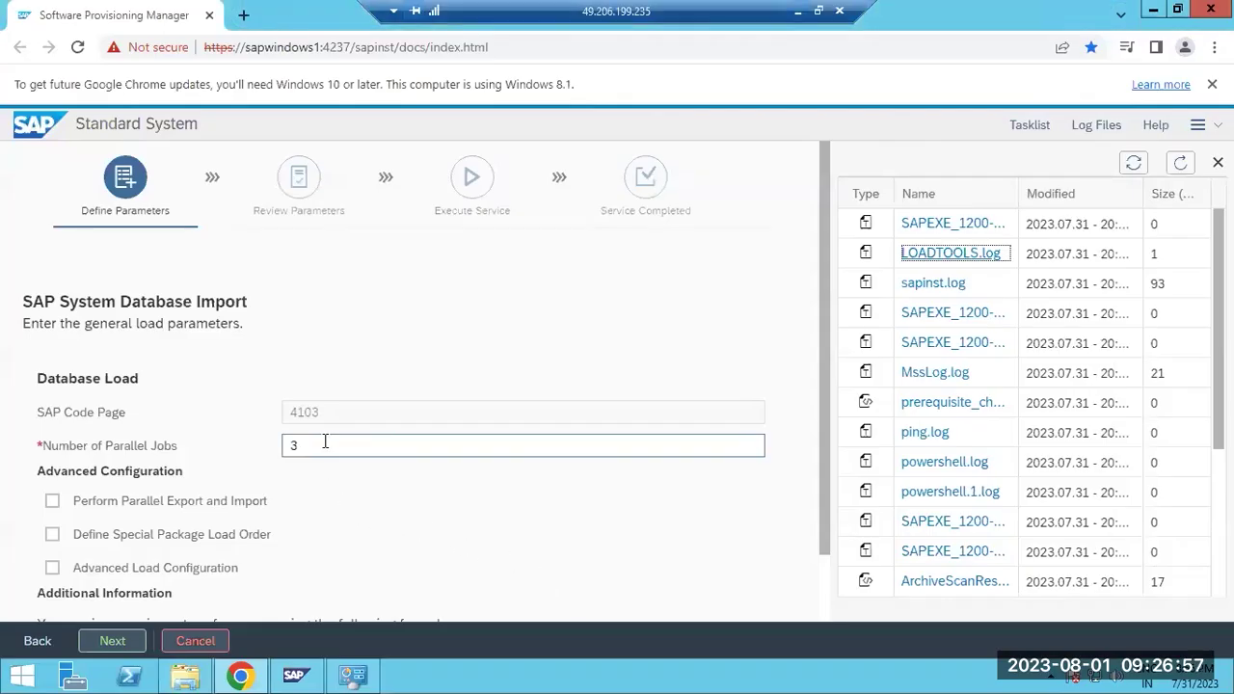
scroll(316, 531, down, 1)
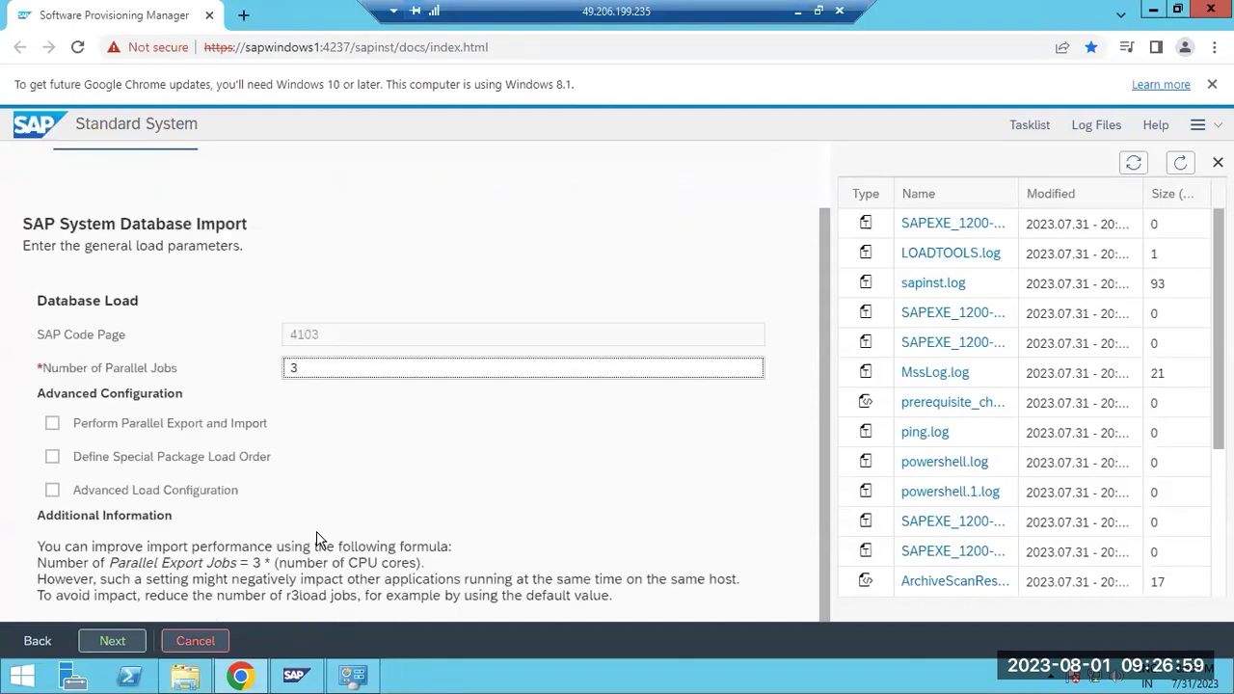
click(106, 642)
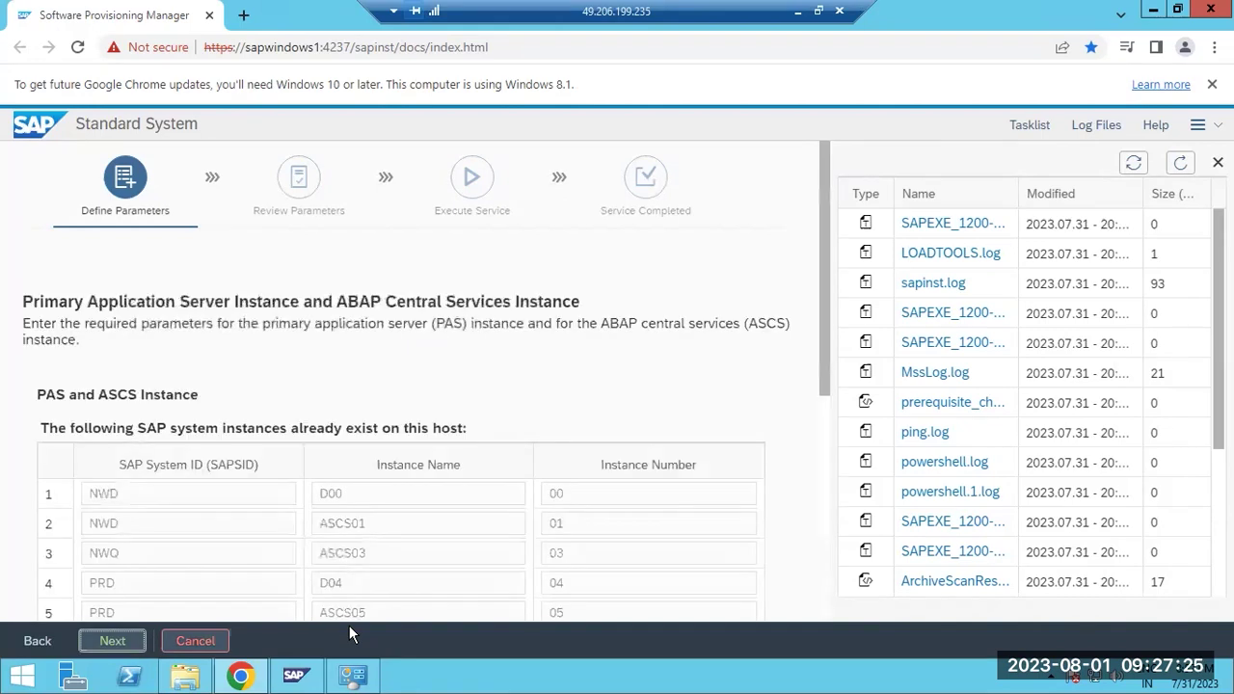
- Set the PAS instance number to 30 and the ASCS instance number to 31, both on host sapwindows1, and continue
scroll(301, 601, down, 5)
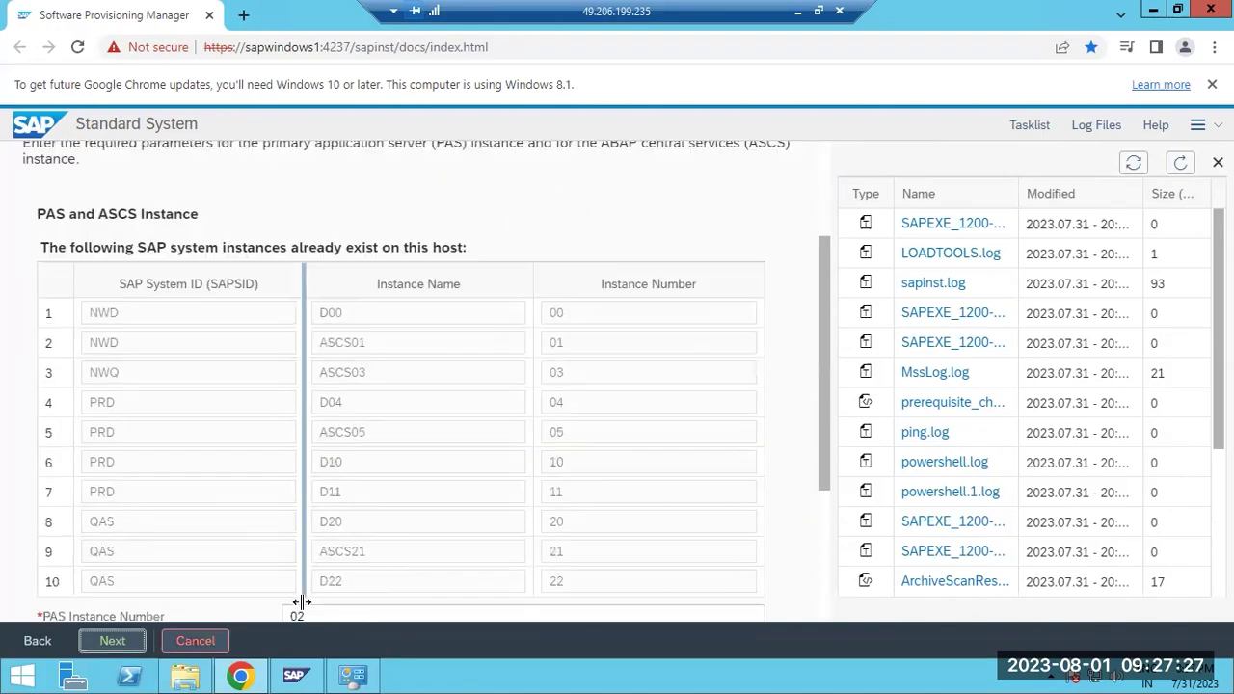
click(318, 364)
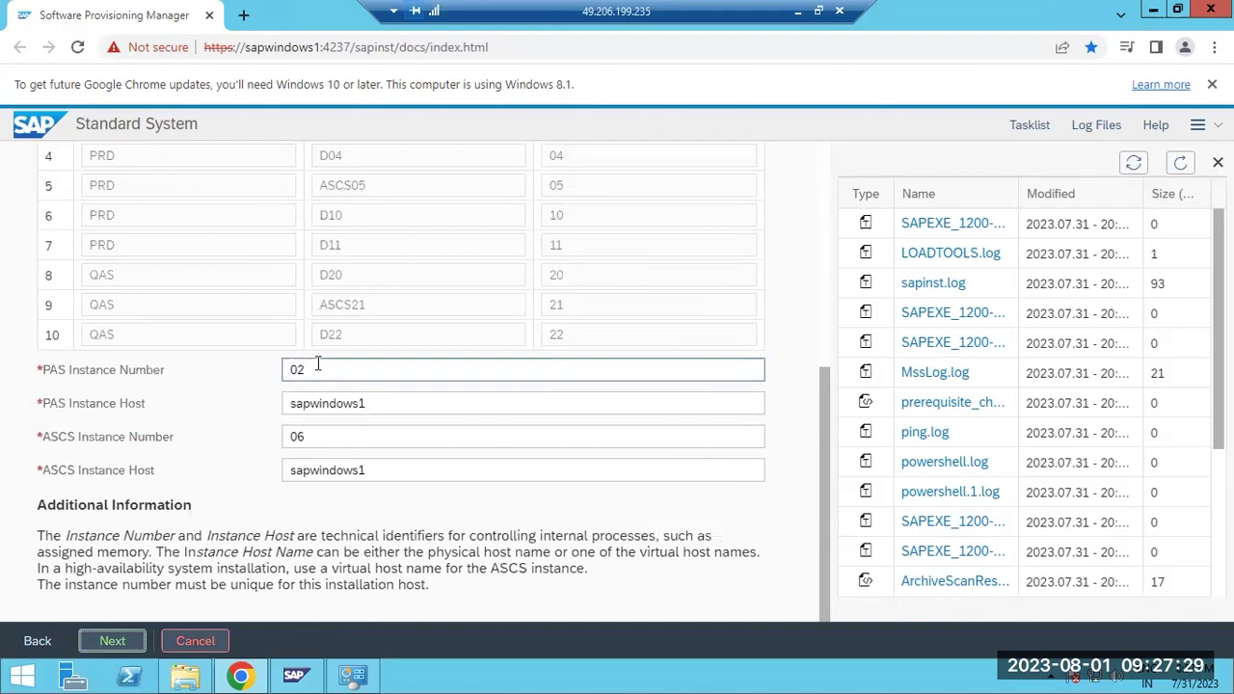
double_click(318, 364)
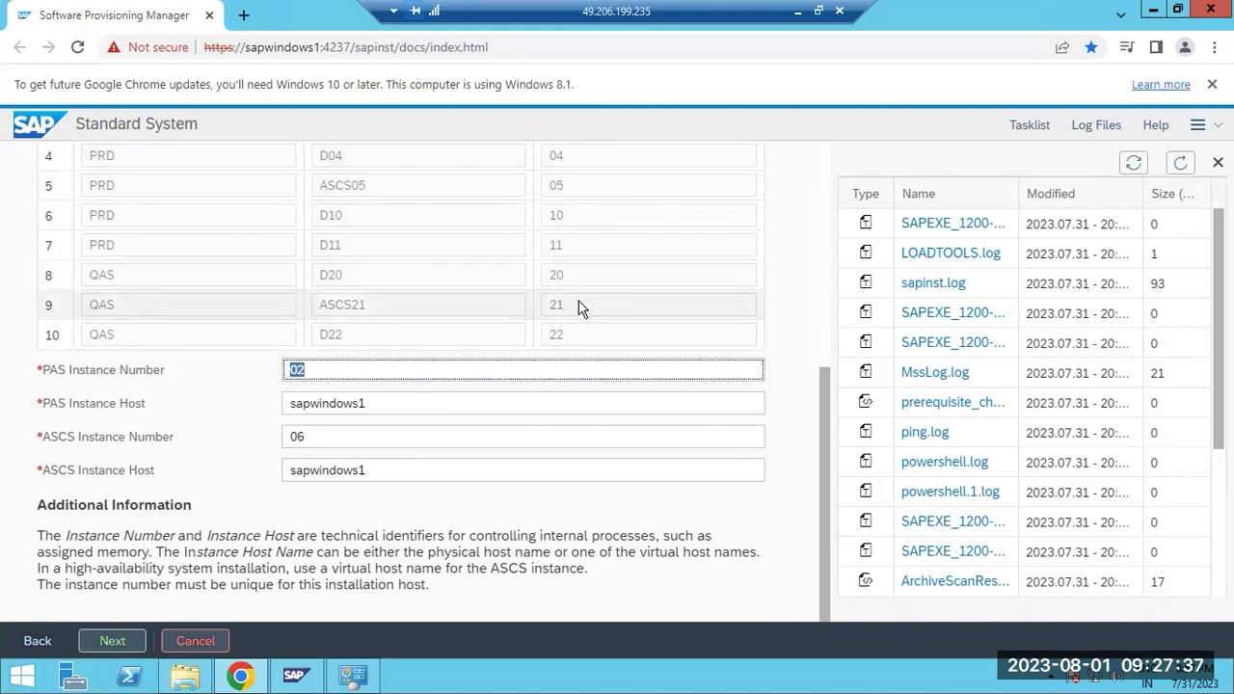
text(30)
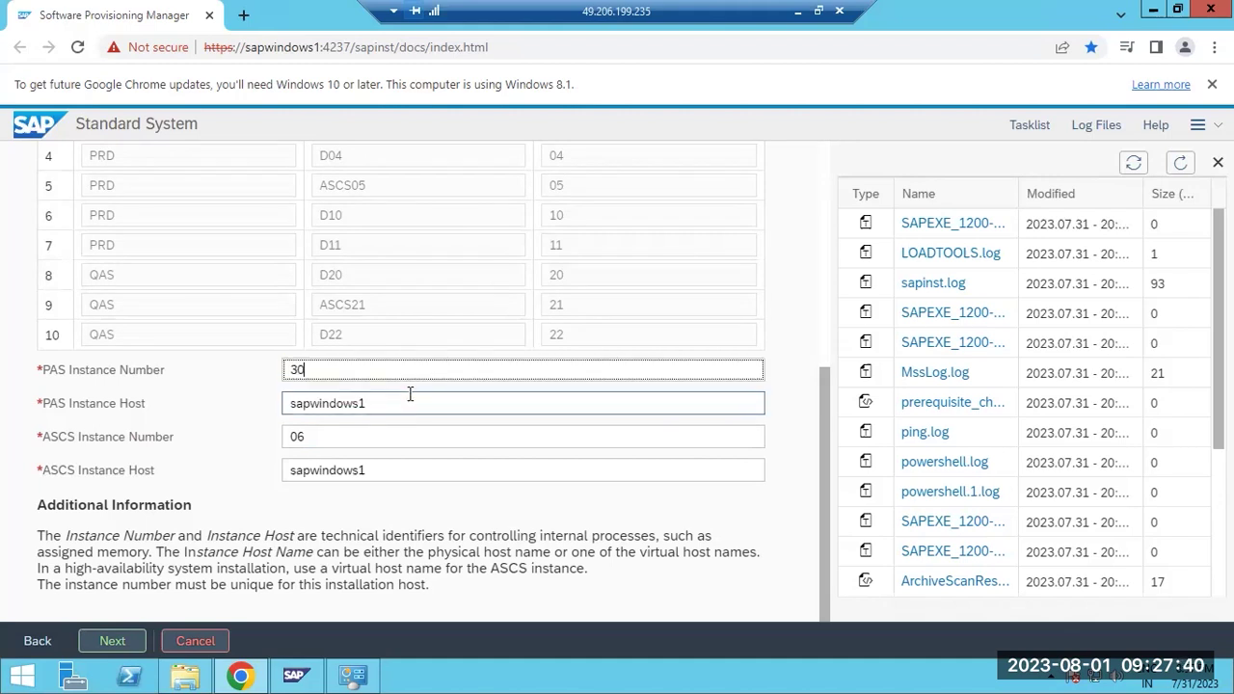
key(Tab)
key(Tab)
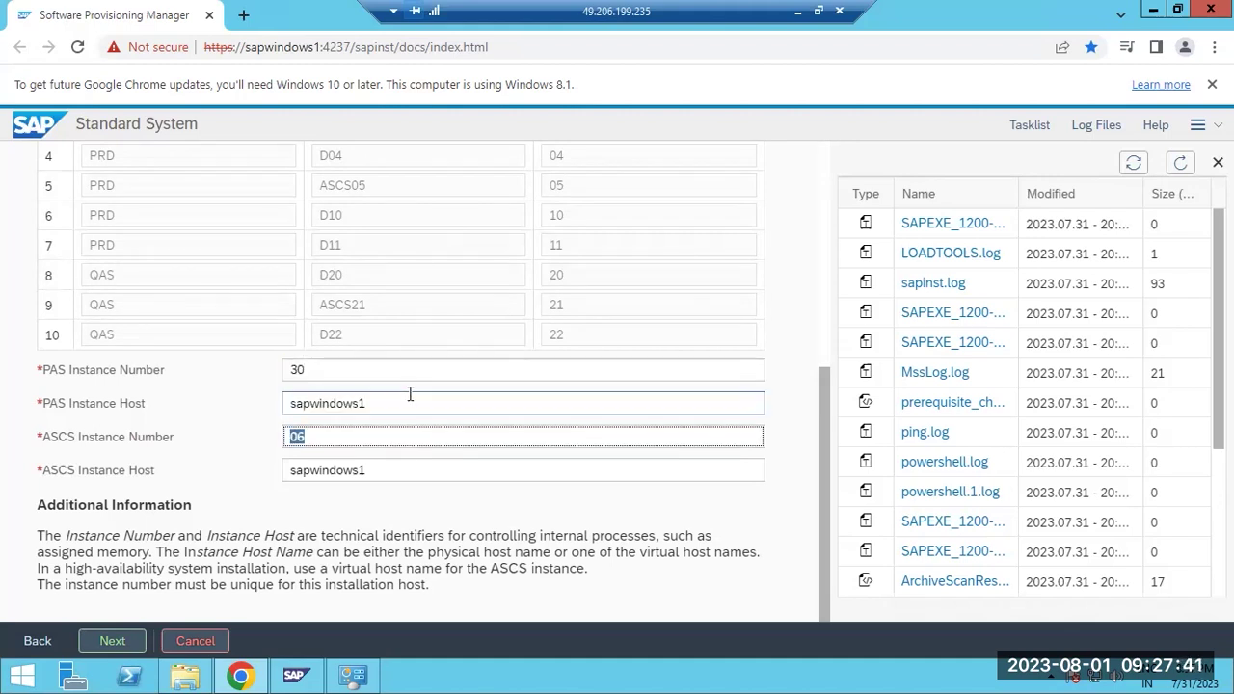
text(31)
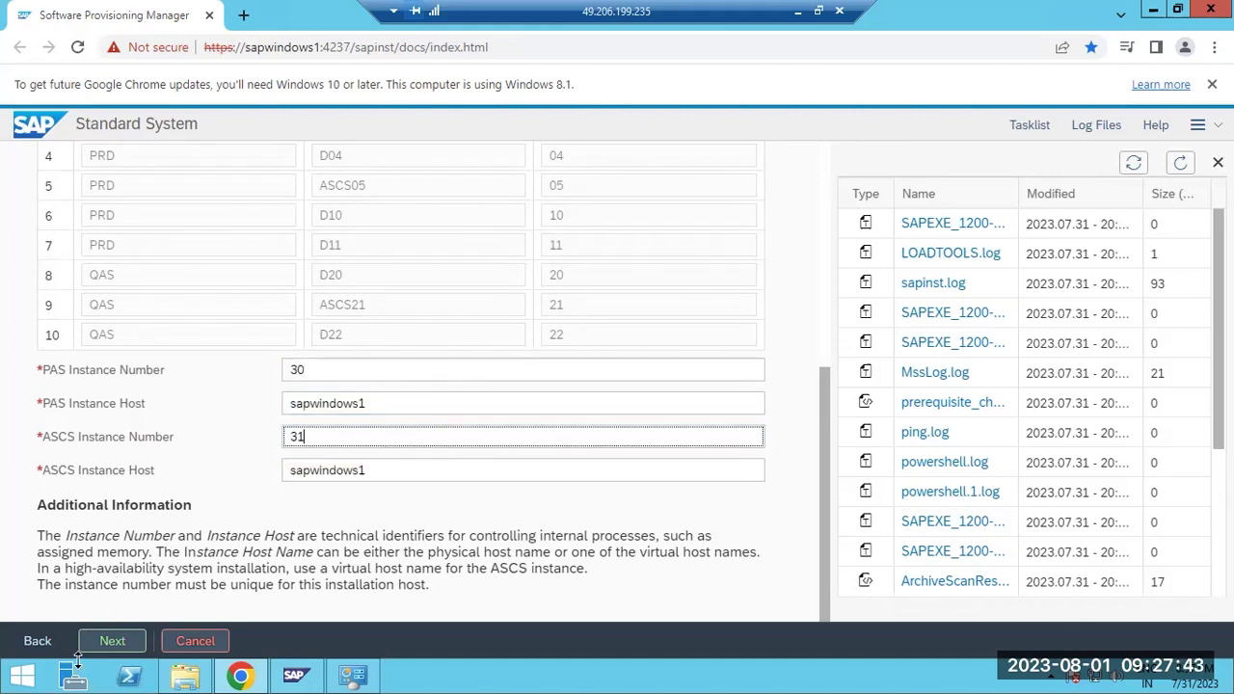
click(112, 642)
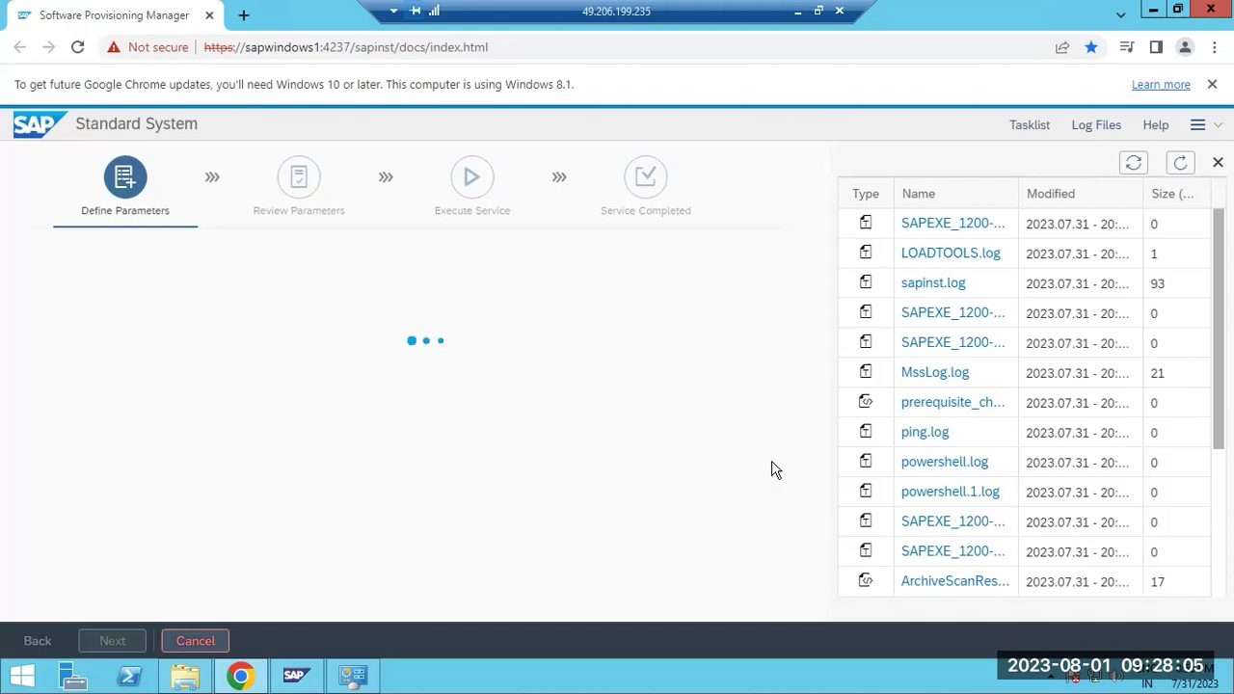
- Open Task Manager on the remote server, check the CPU performance figures, and close it
right_click(494, 680)
click(521, 631)
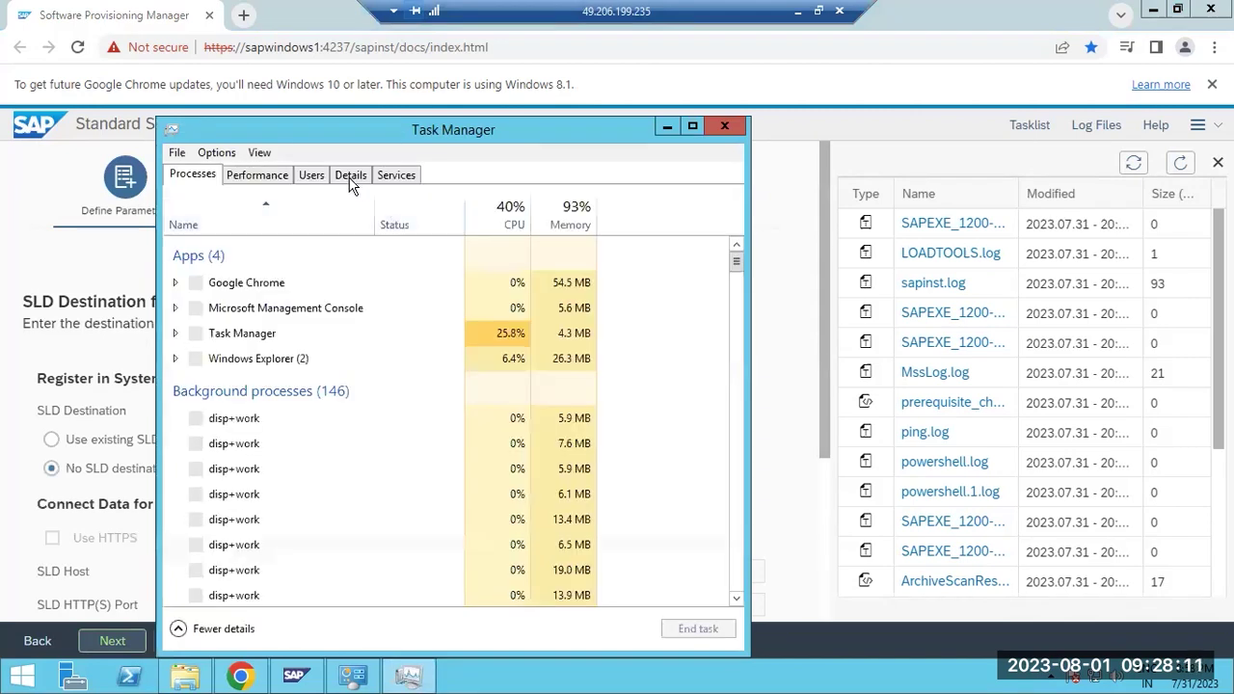
click(348, 178)
click(265, 175)
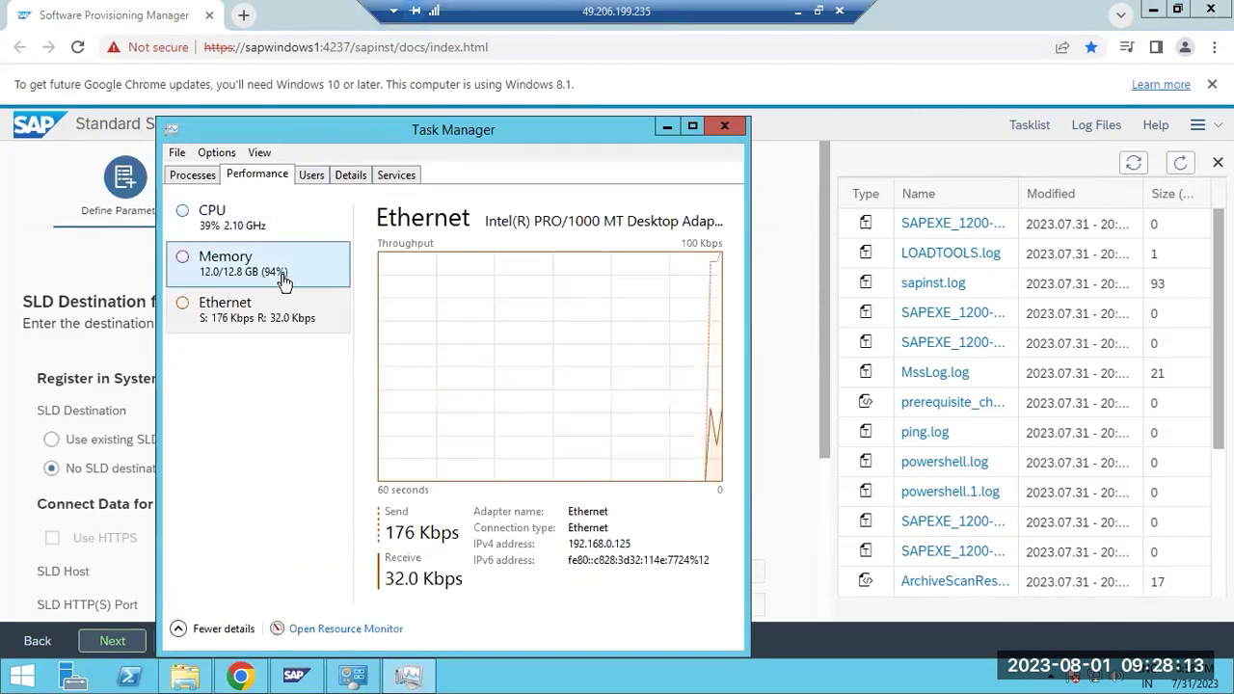
click(256, 230)
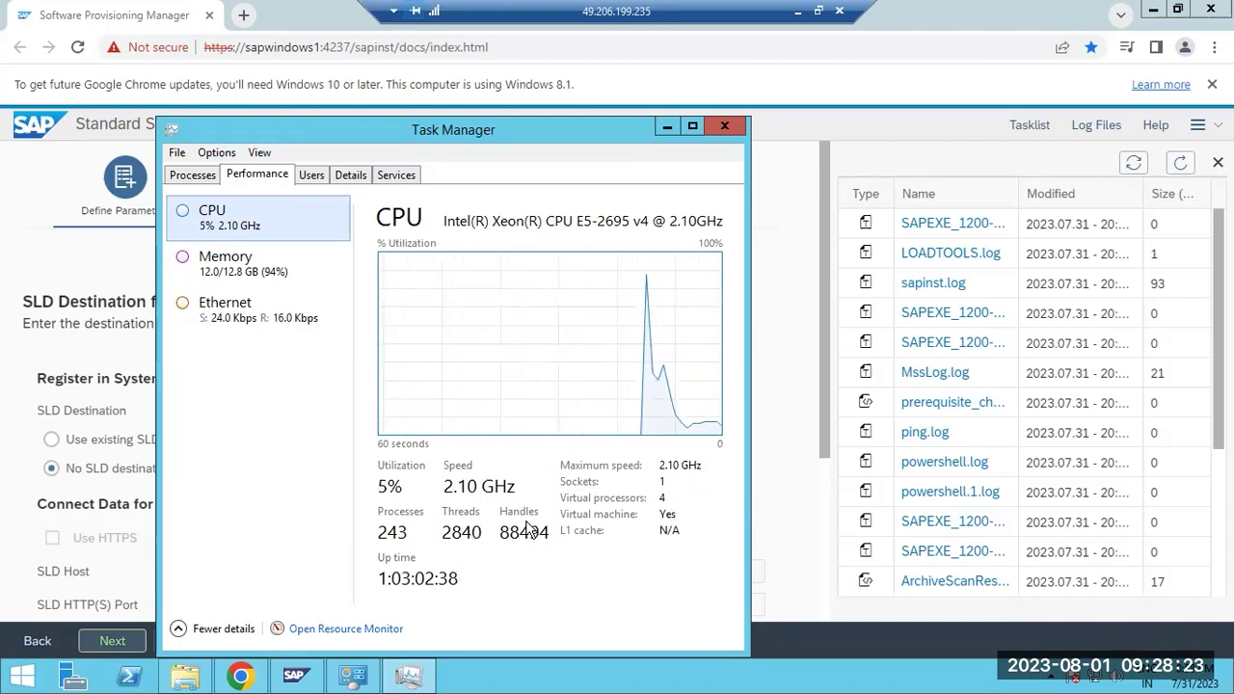
click(724, 126)
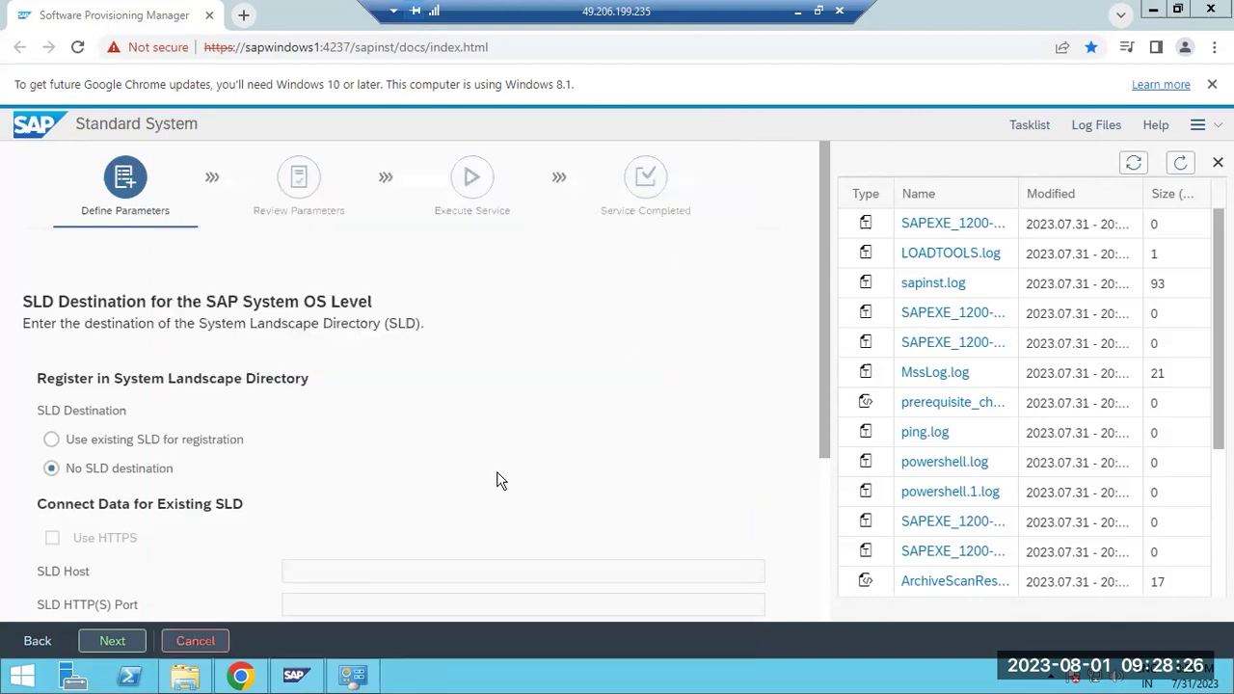
- Keep "No SLD destination" and the individual secure storage key, continue past both pages, and refresh the log file list
click(112, 641)
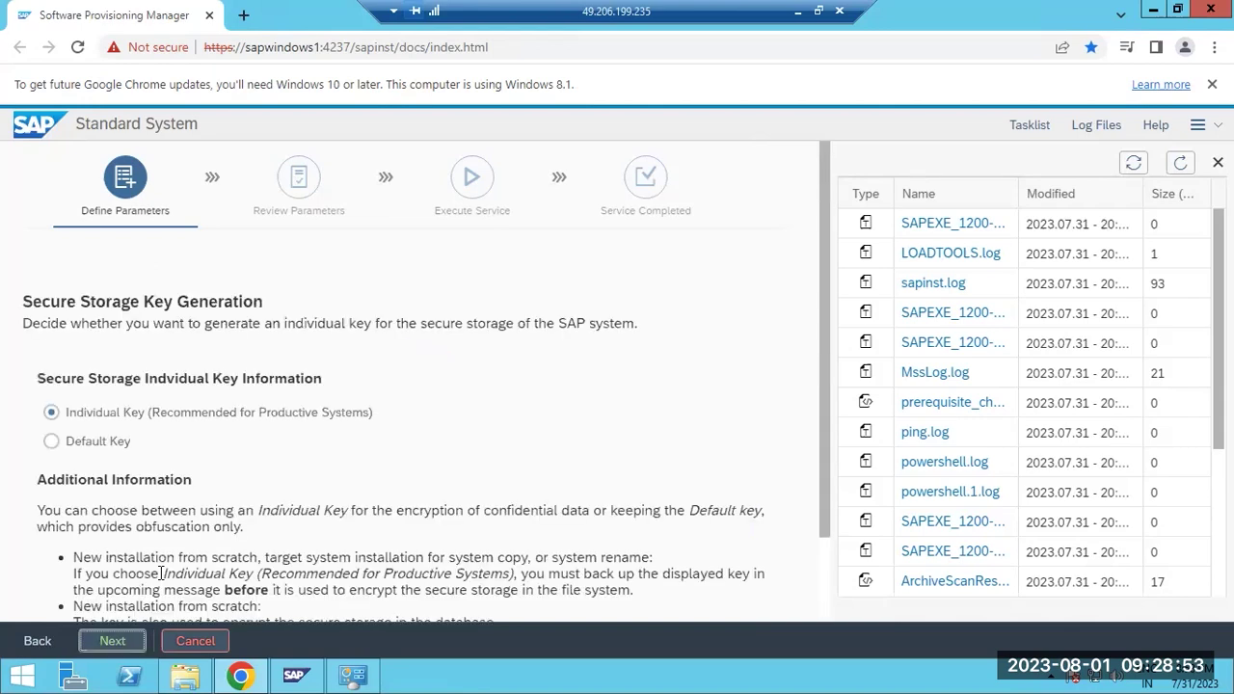
click(112, 642)
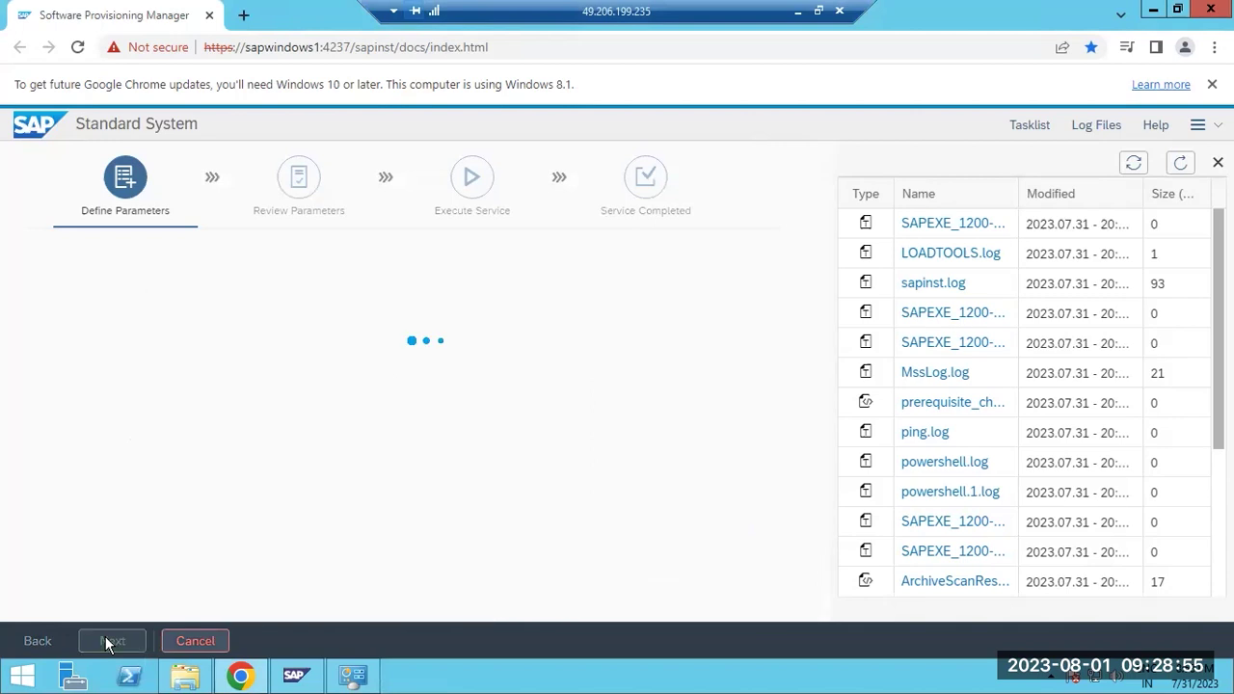
click(1176, 165)
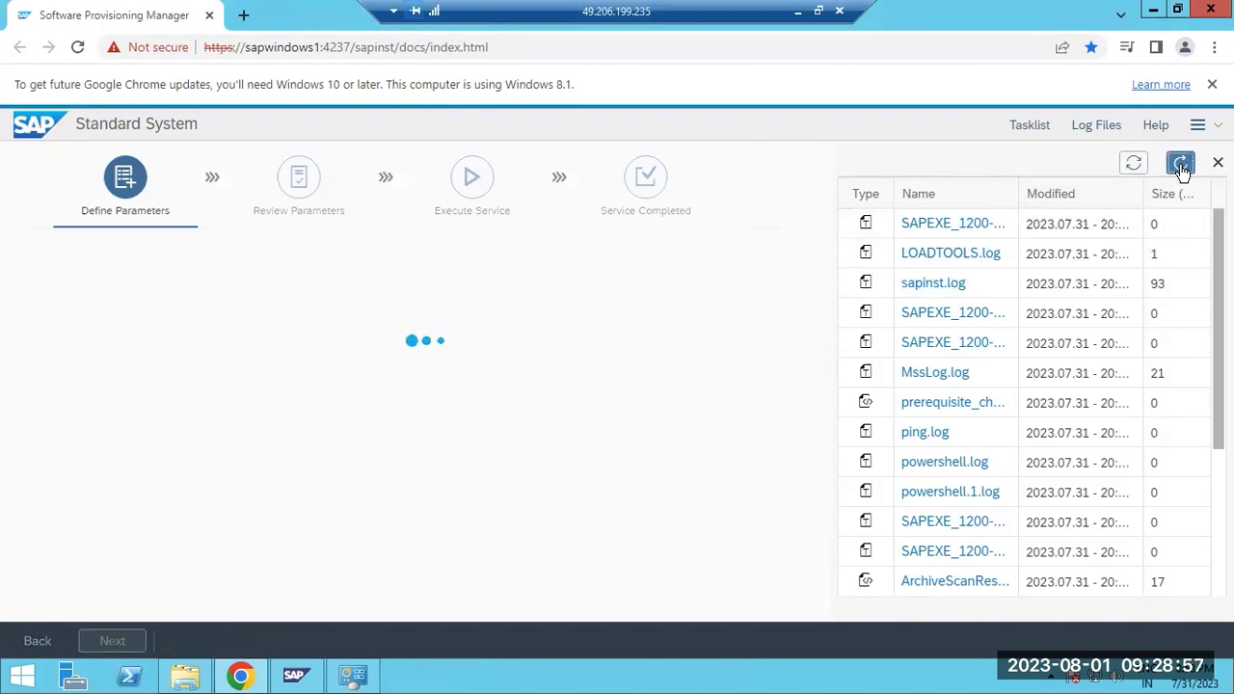
- Switch to File Explorer, look through the SAP data and log folders on Local Disk (C:), and return to SWPM in Chrome
click(178, 682)
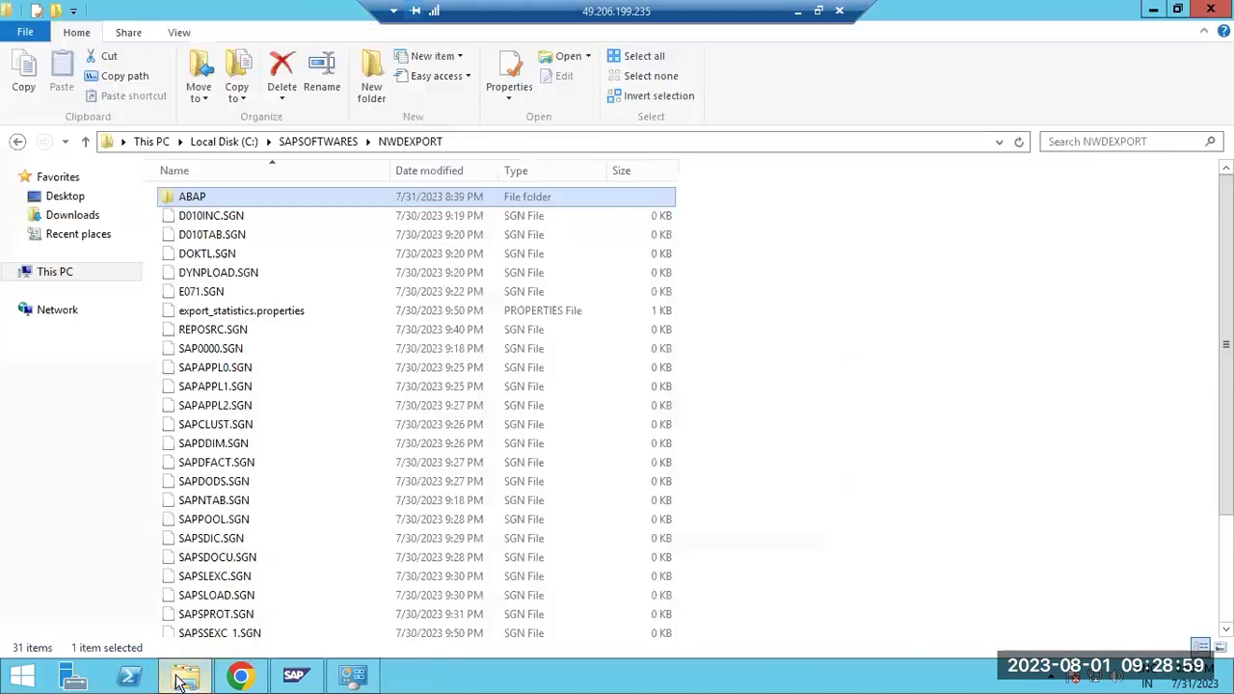
click(210, 142)
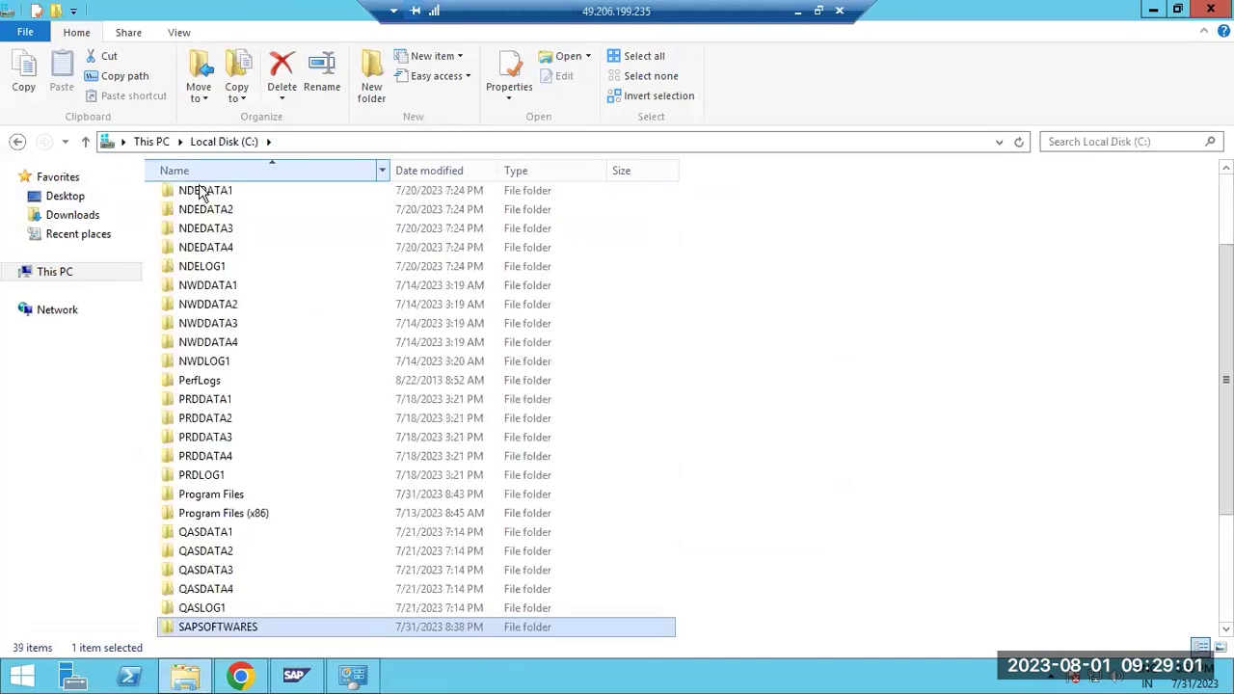
scroll(193, 404, up, 2)
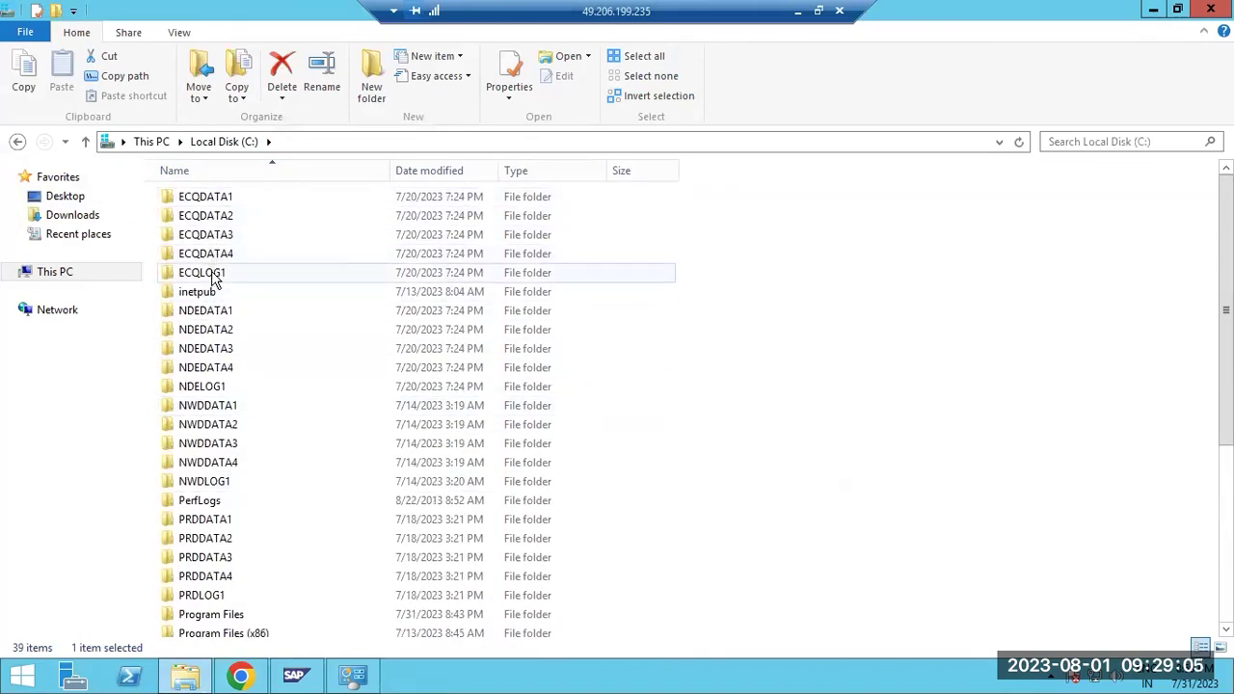
scroll(218, 444, down, 1)
scroll(222, 463, down, 4)
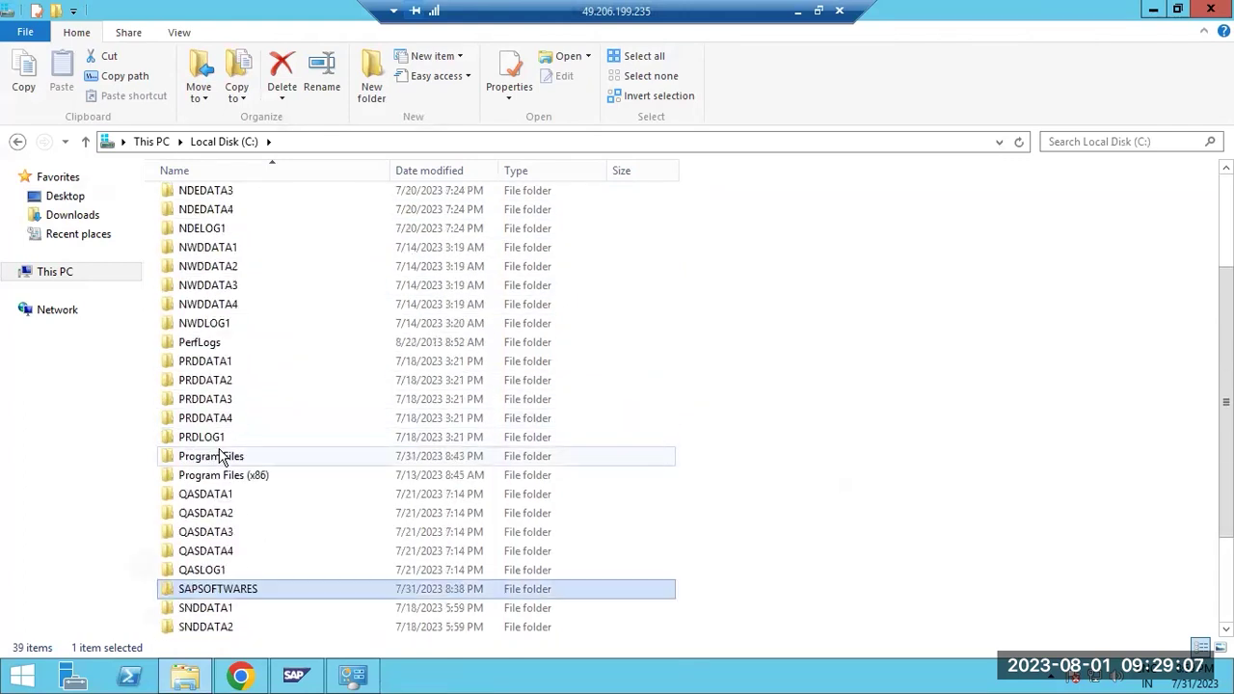
click(285, 681)
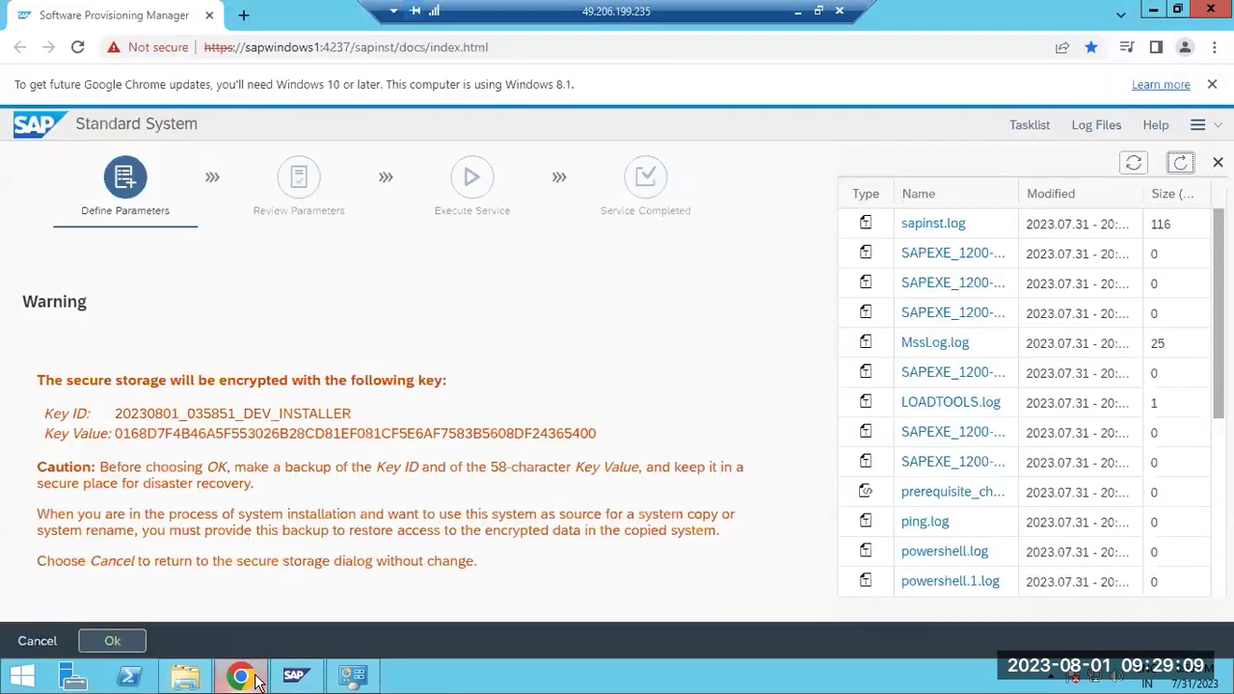
- Accept the secure storage key warning, enter the source system's DDIC password for client 000, and continue
click(102, 640)
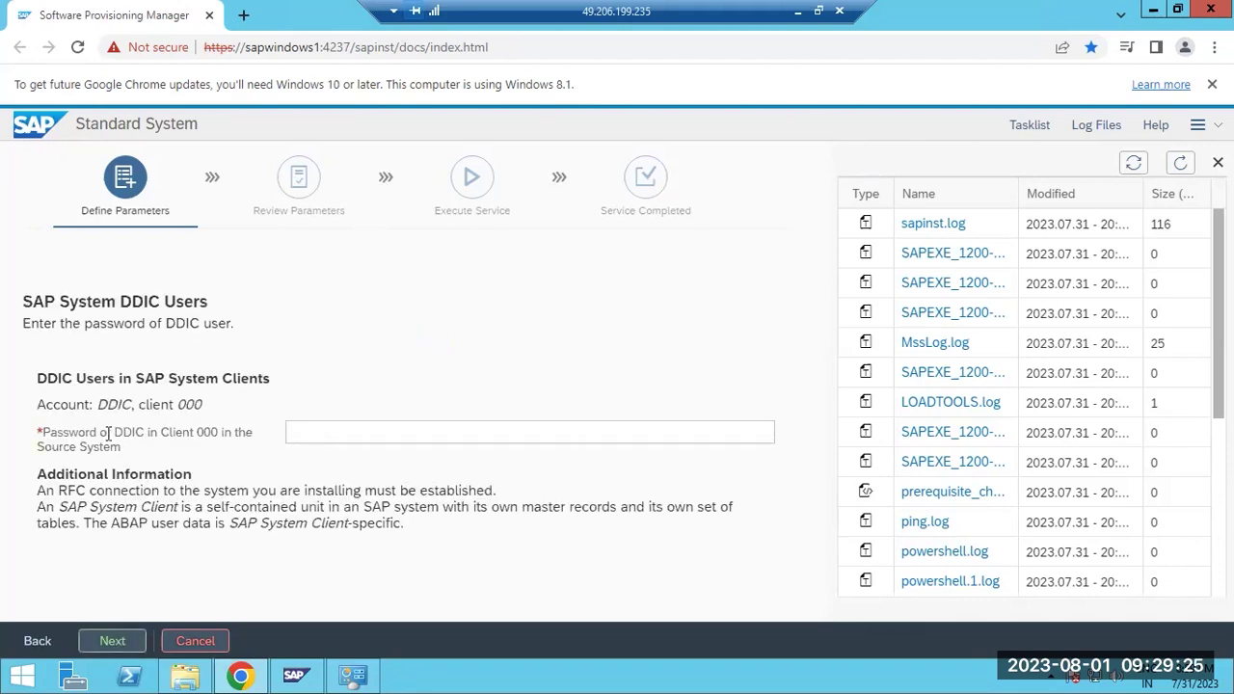
drag(67, 431, 253, 433)
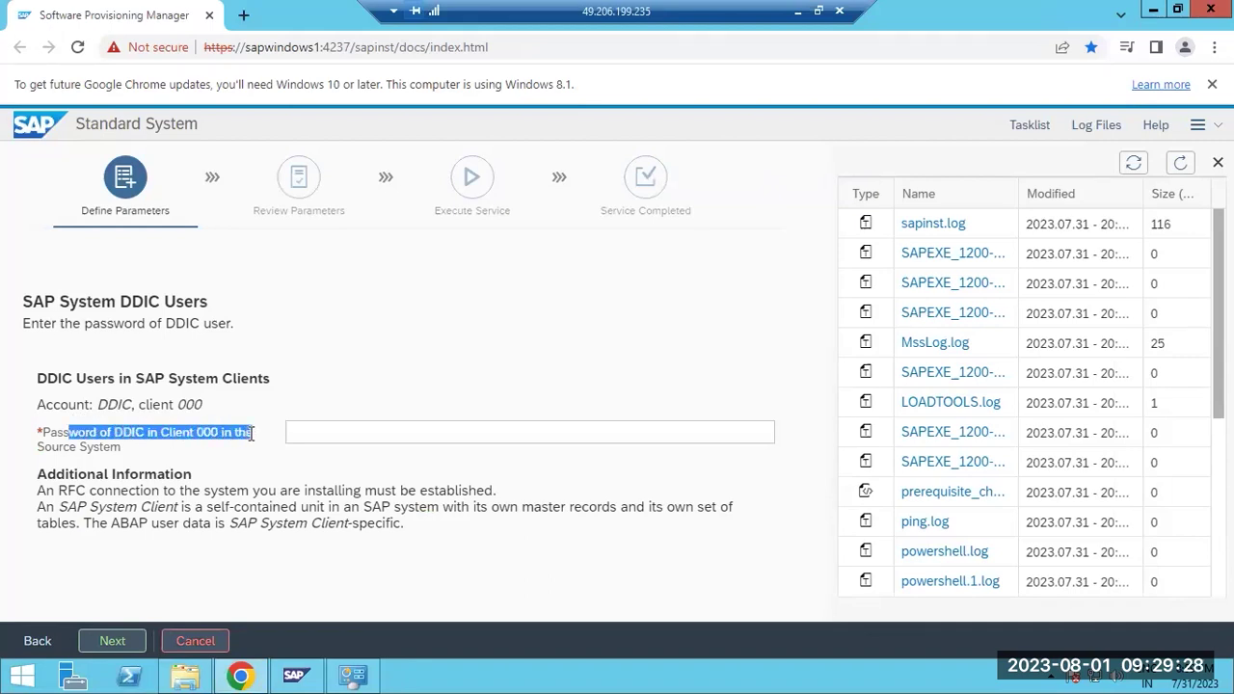
click(147, 438)
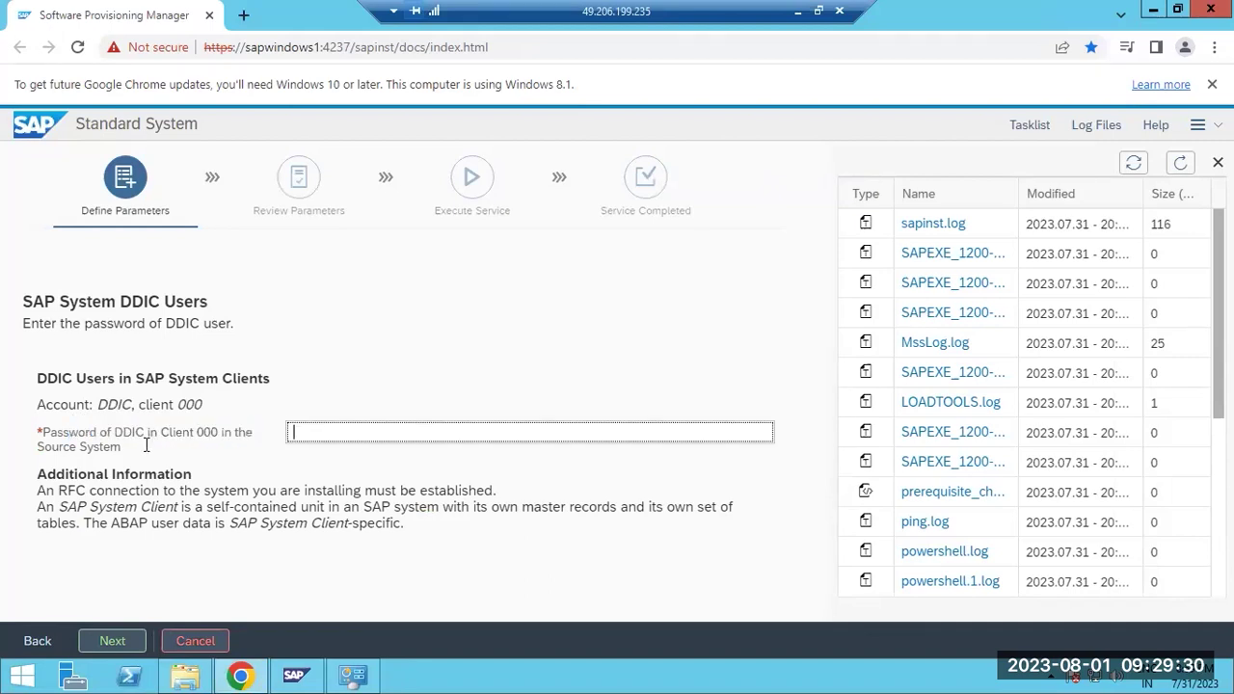
triple_click(45, 437)
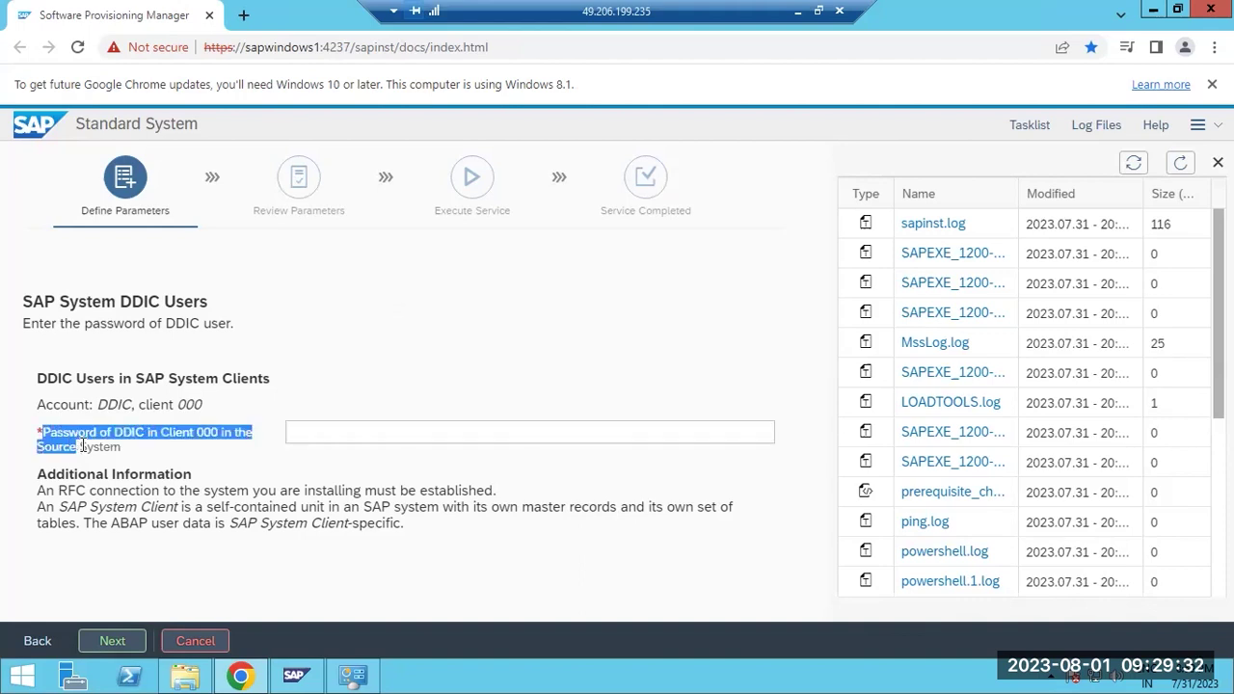
click(301, 428)
text(•••••)
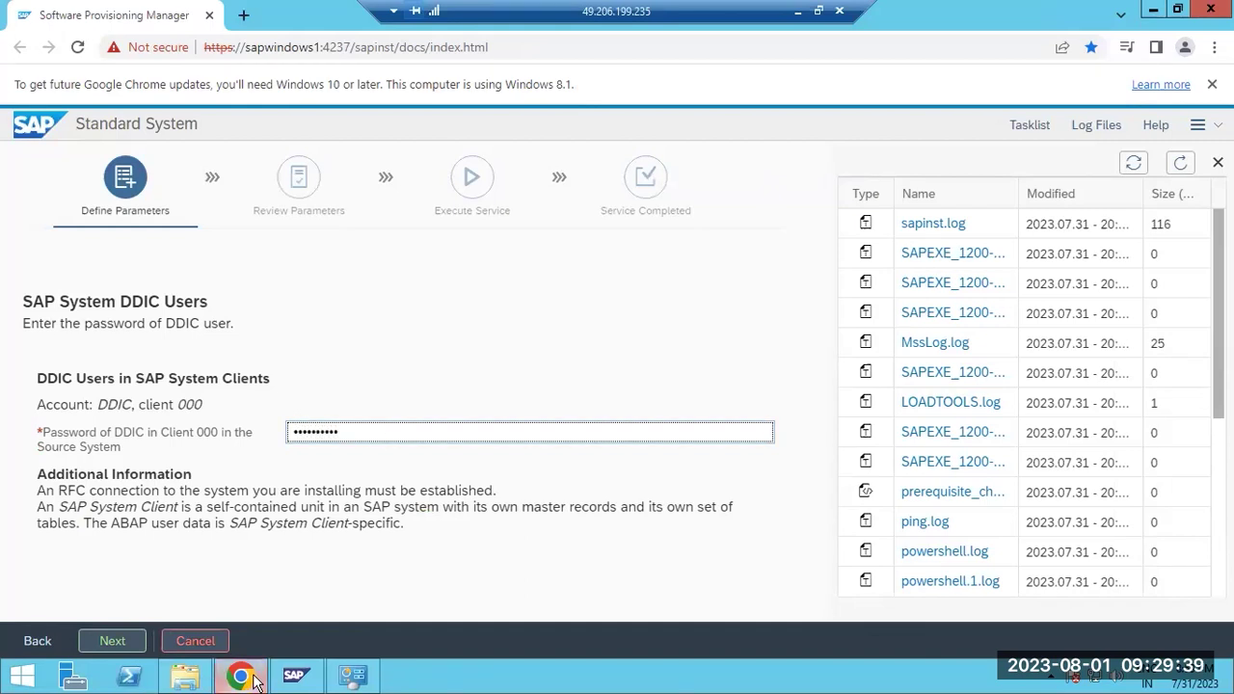
click(187, 677)
click(187, 677)
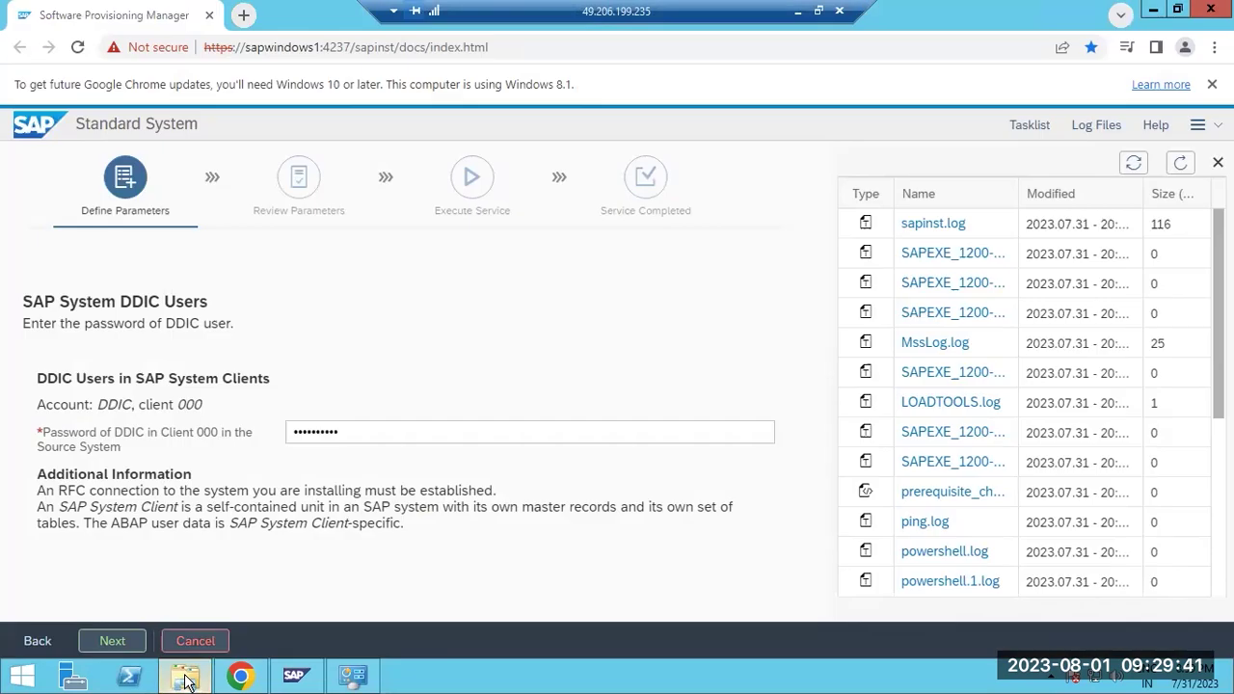
click(110, 638)
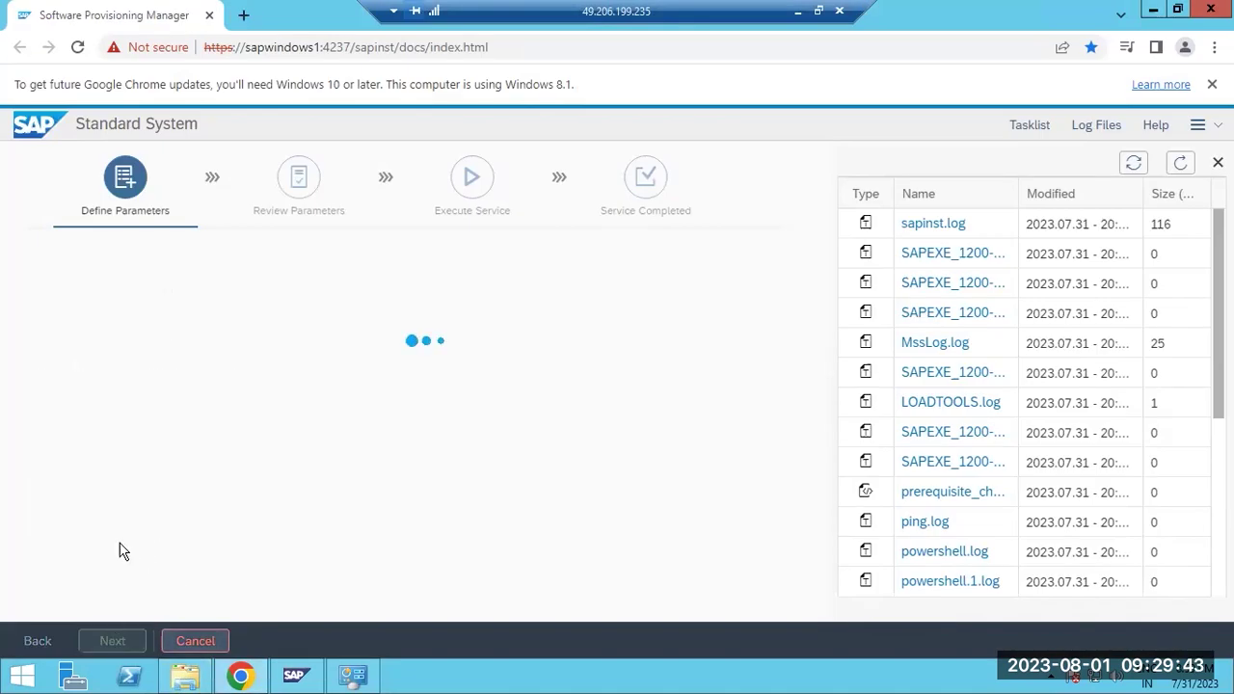
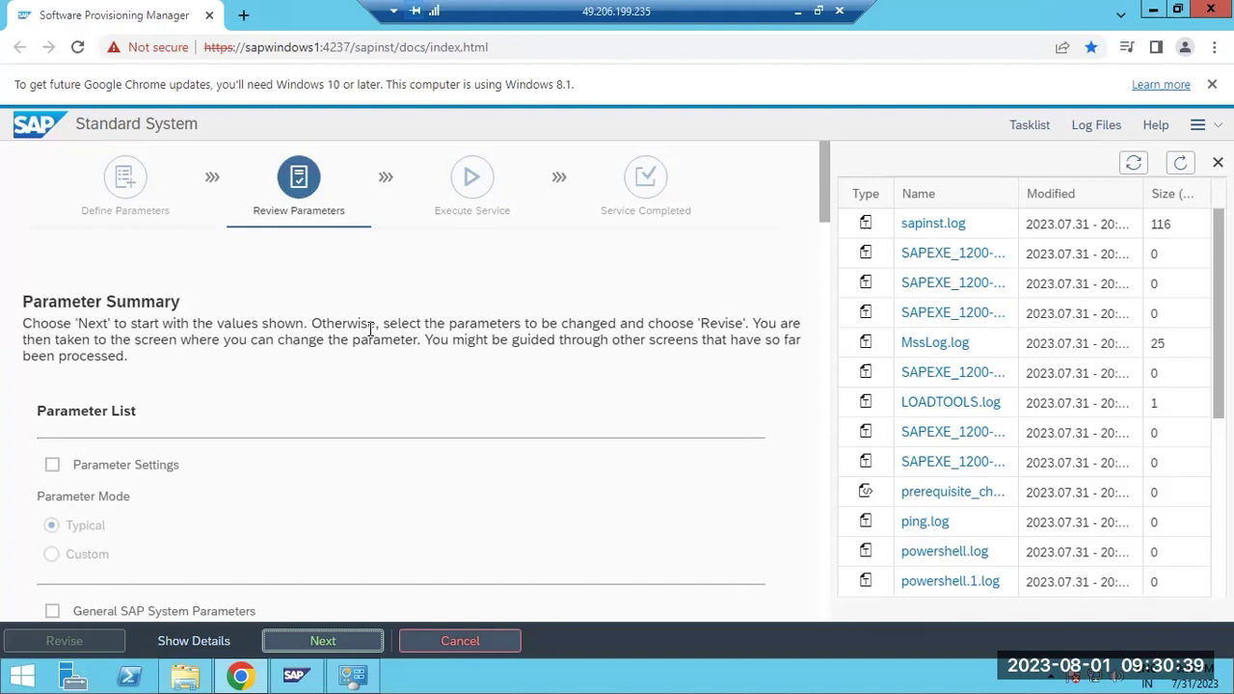
- Review the parameter summary down to the media section, start executing the Standard System installation, and display its task list
scroll(165, 390, down, 2)
scroll(165, 390, down, 3)
scroll(166, 390, down, 6)
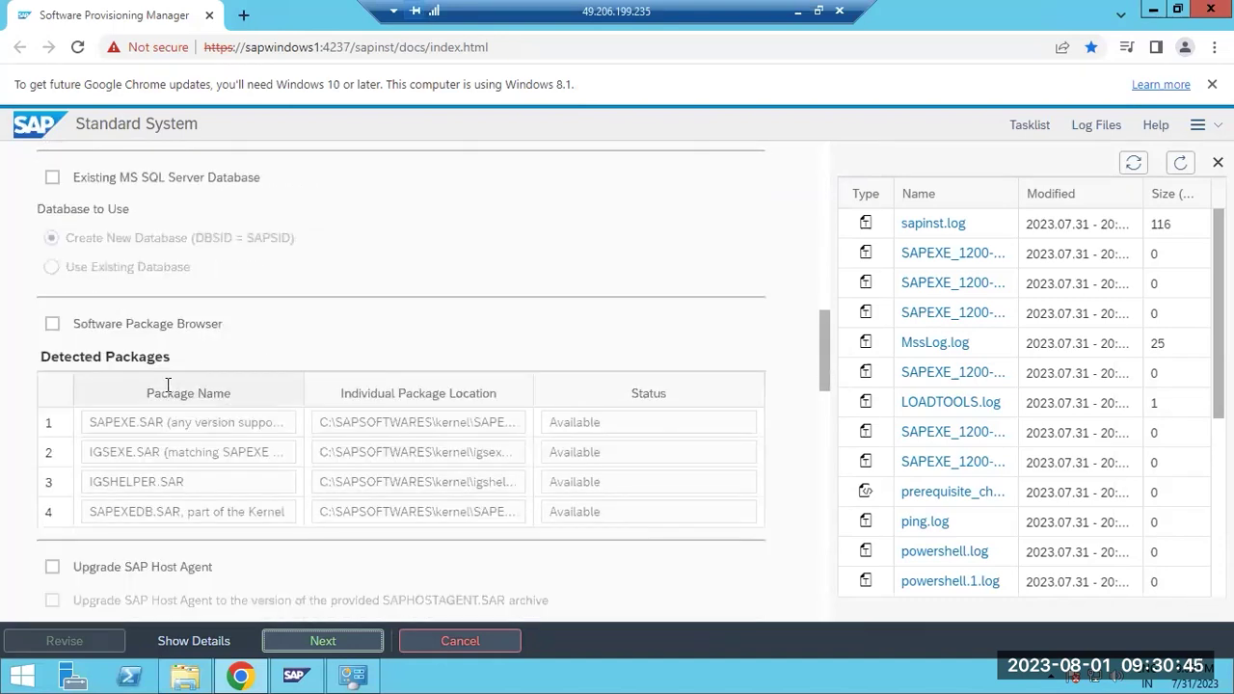
scroll(168, 386, down, 1)
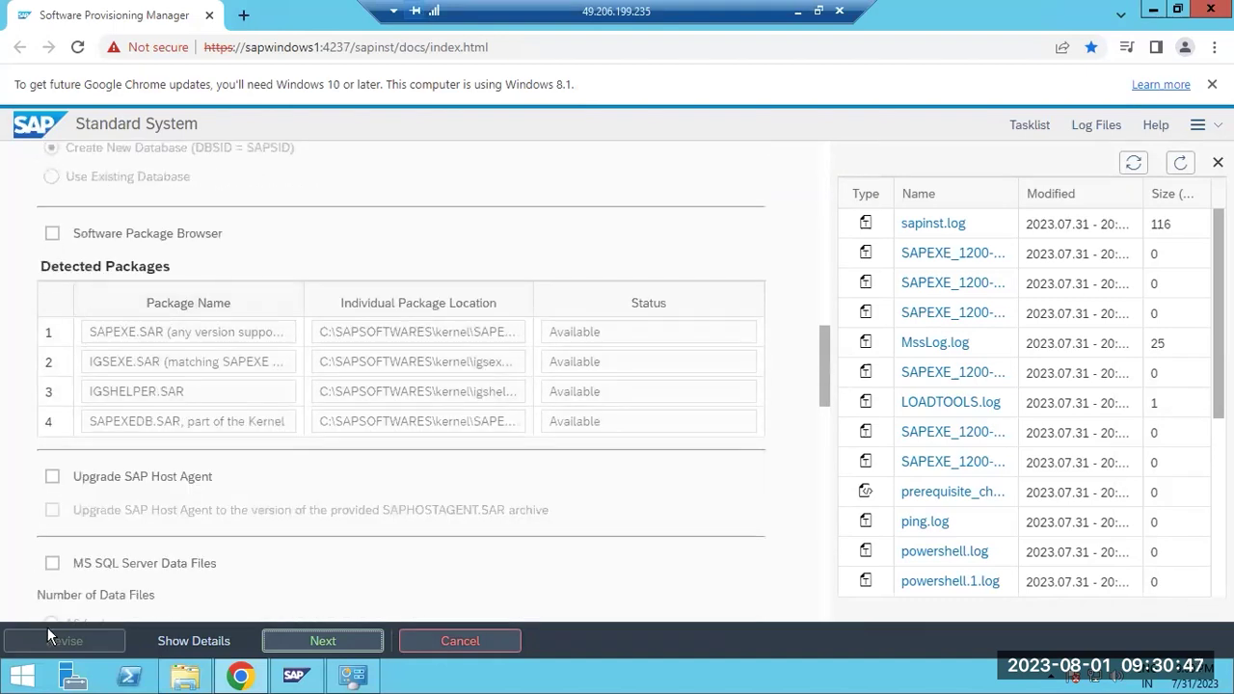
scroll(155, 513, down, 2)
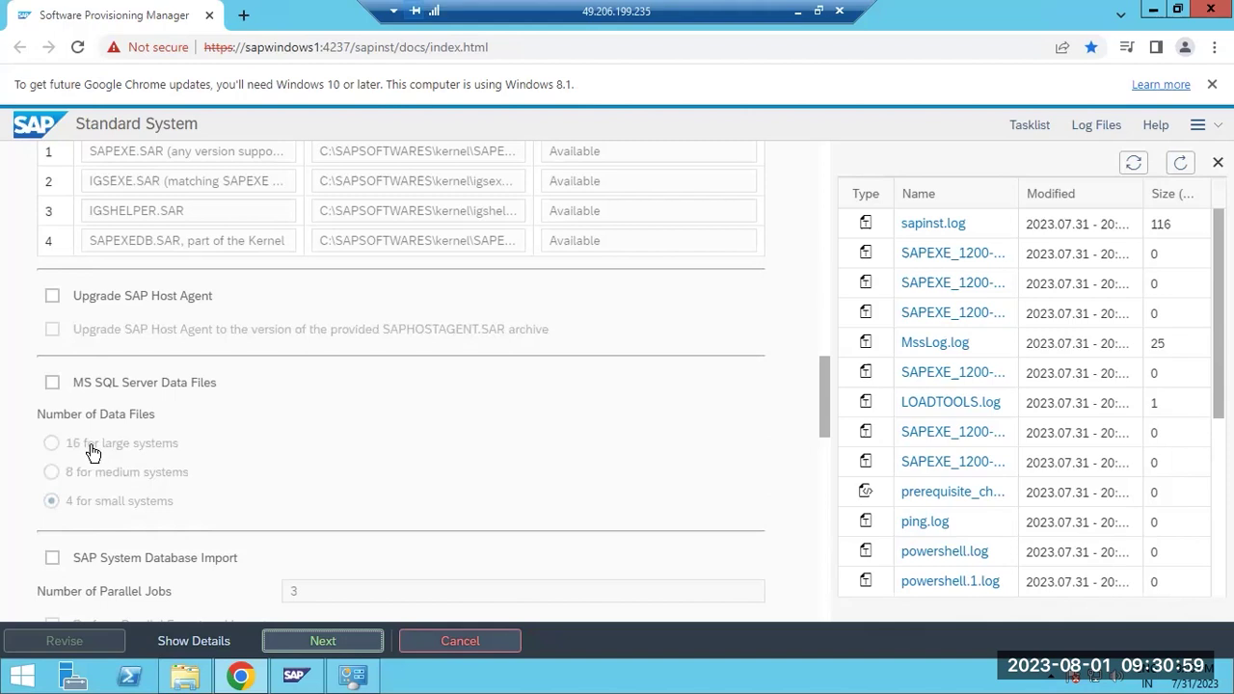
scroll(89, 450, down, 3)
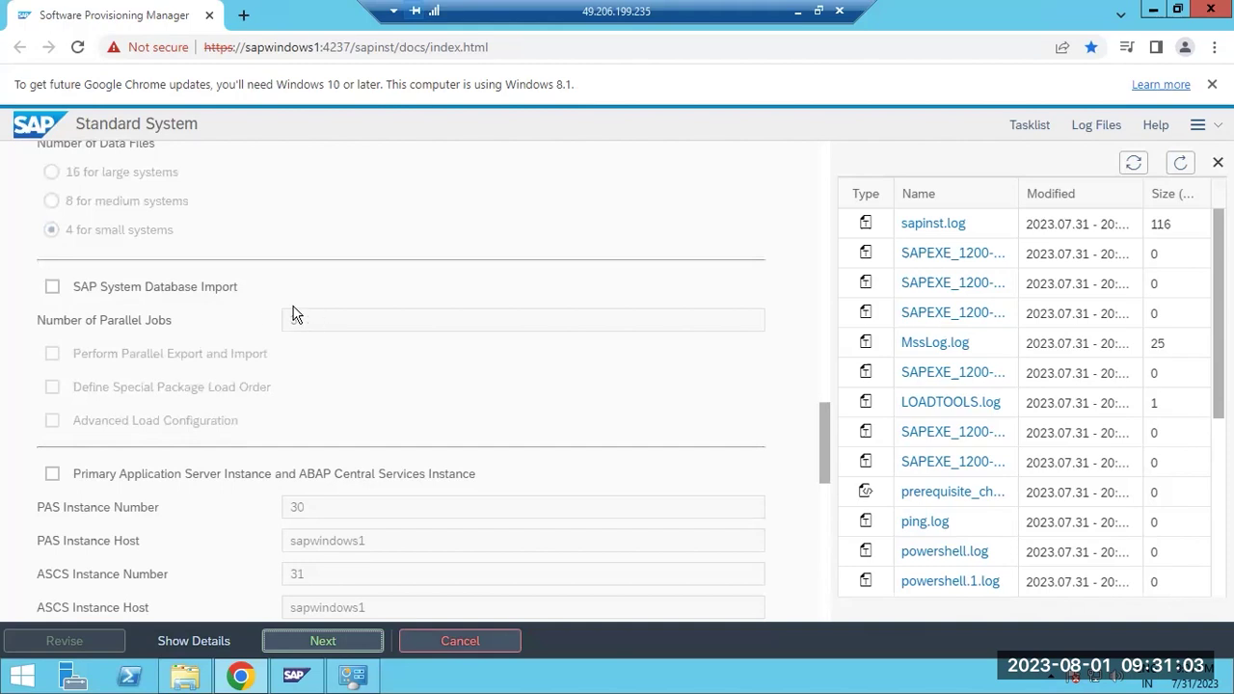
scroll(263, 399, down, 2)
scroll(263, 399, down, 7)
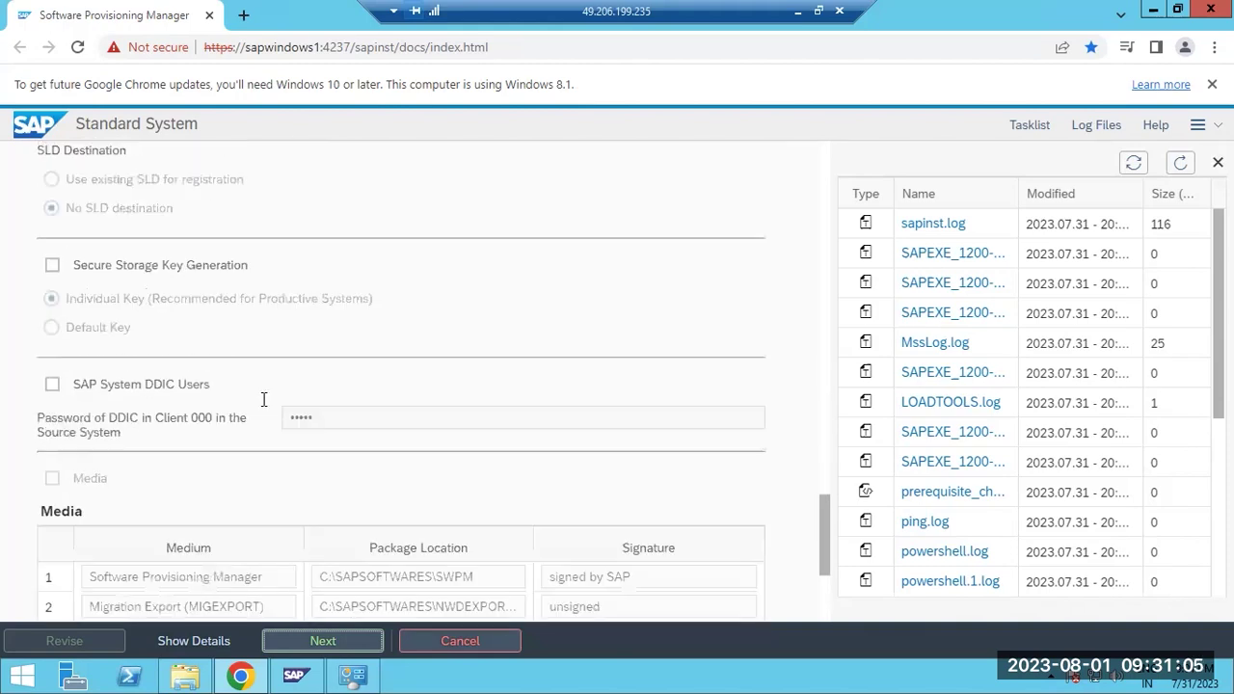
click(328, 646)
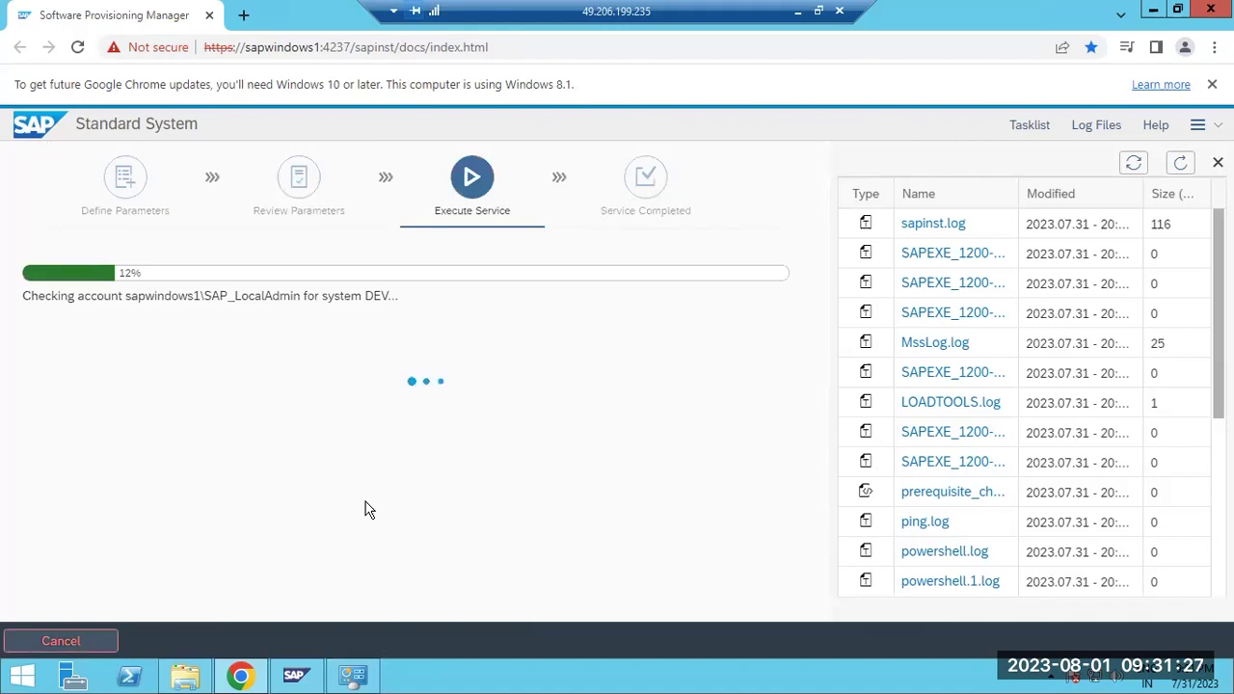
click(1027, 133)
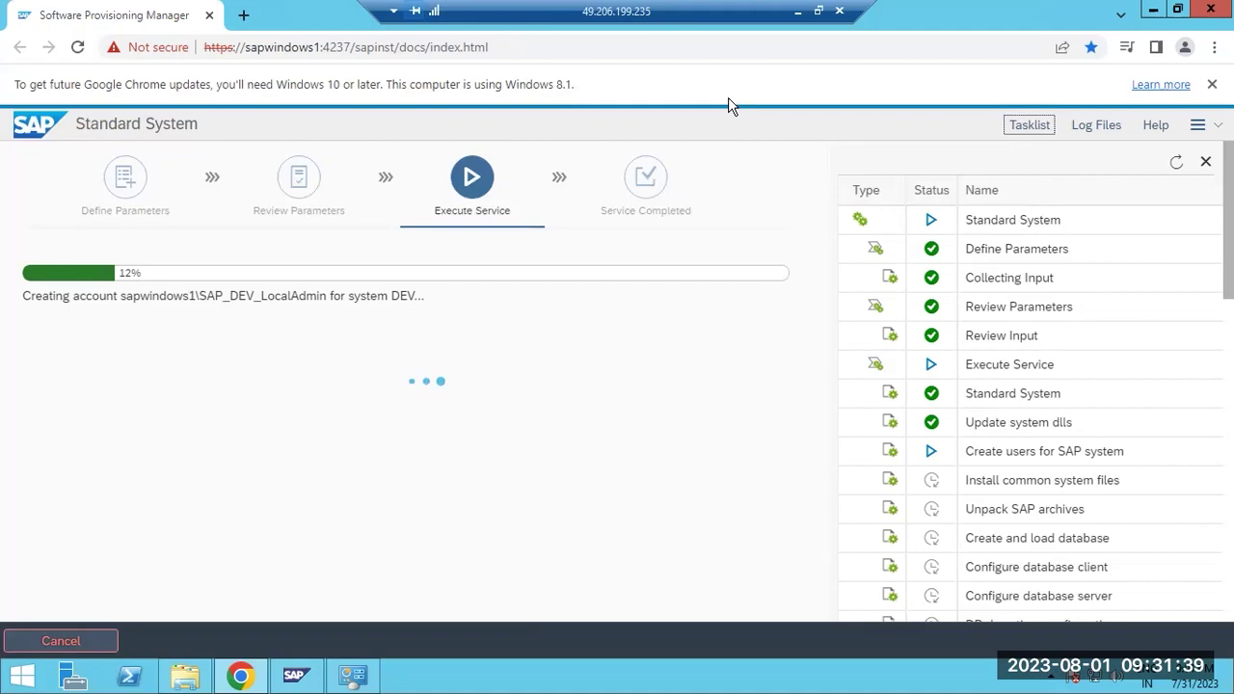
- Switch to the Paint notes and append "SQL server" to the "Start the SWPM and export" line
key(alt+Tab)
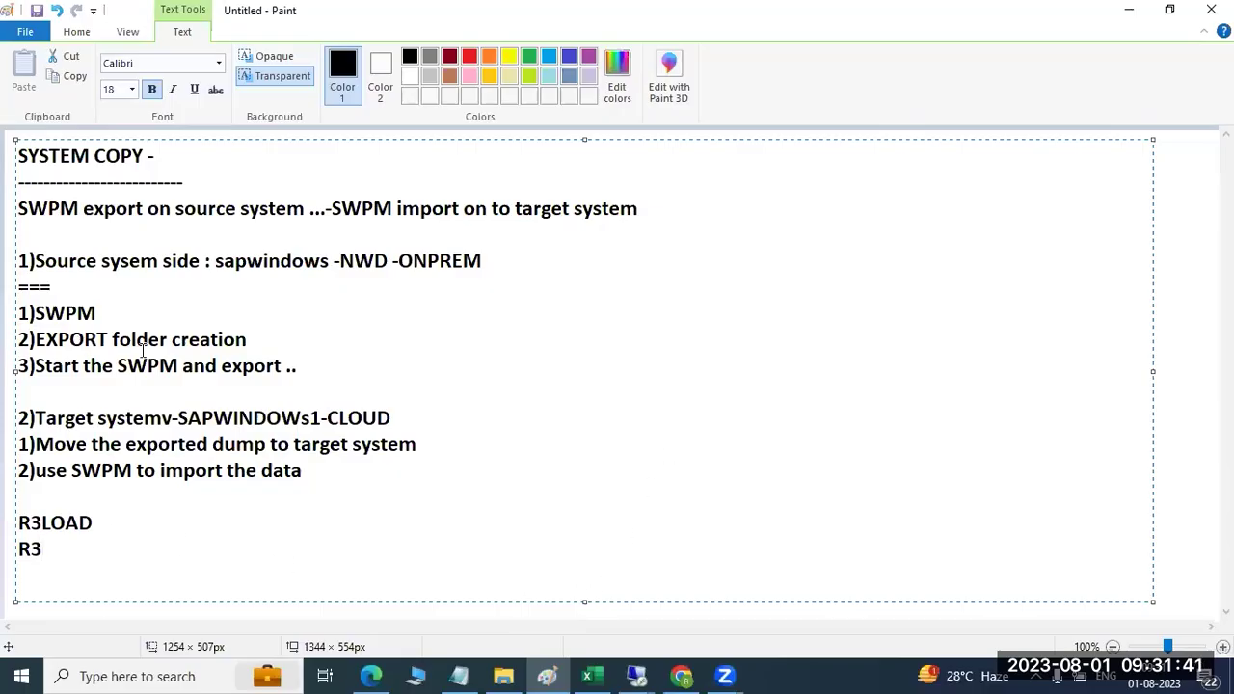
click(313, 365)
text(SQL server)
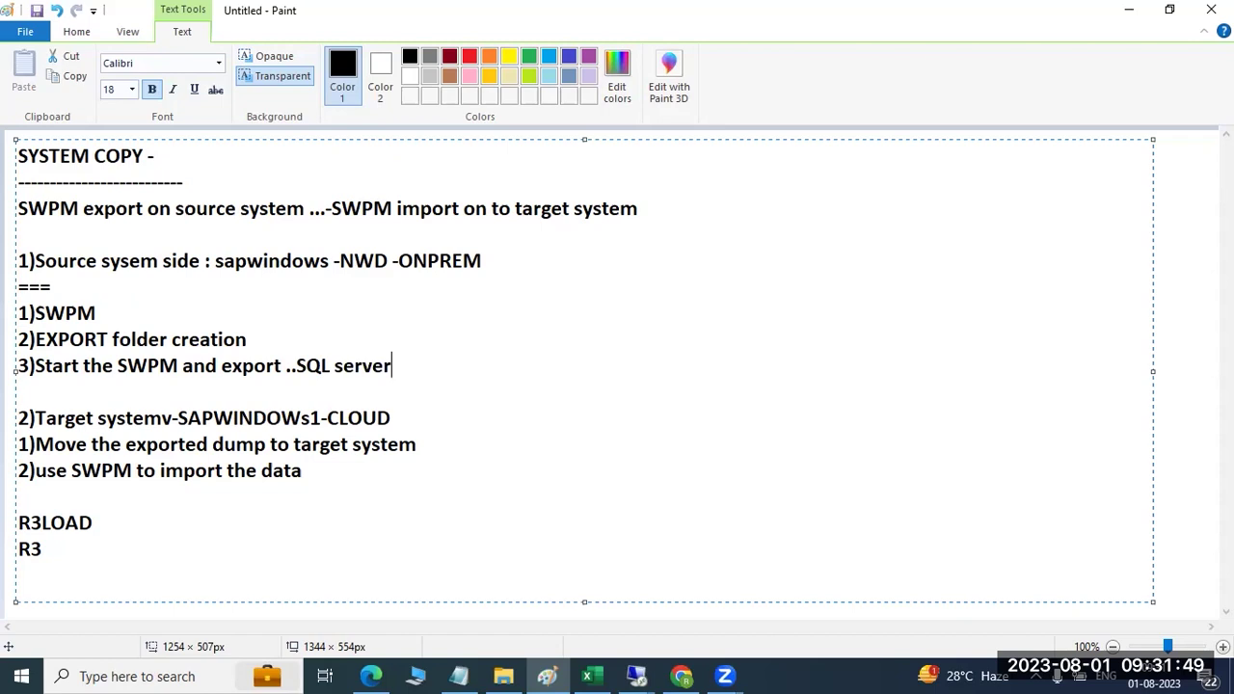
- Return to the remote SWPM session and examine the account creation progress and the pending tasks, including Import ABAP
click(636, 675)
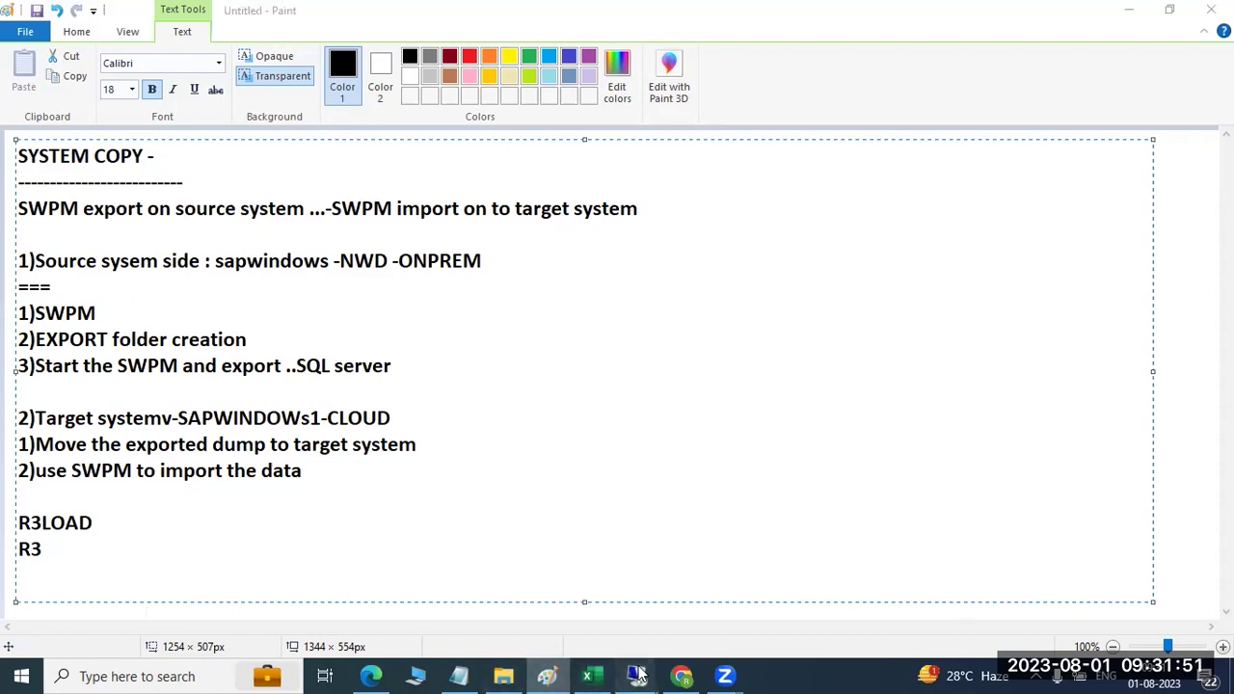
click(715, 589)
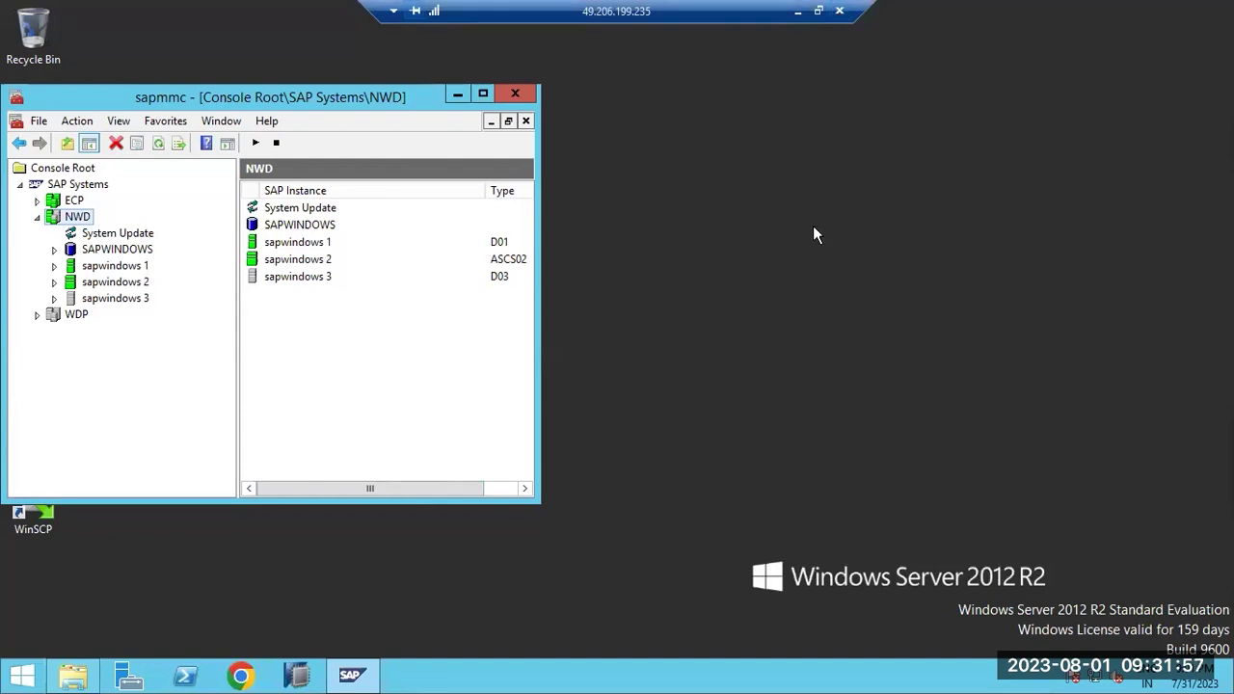
key(alt+Tab)
mouse_move(637, 676)
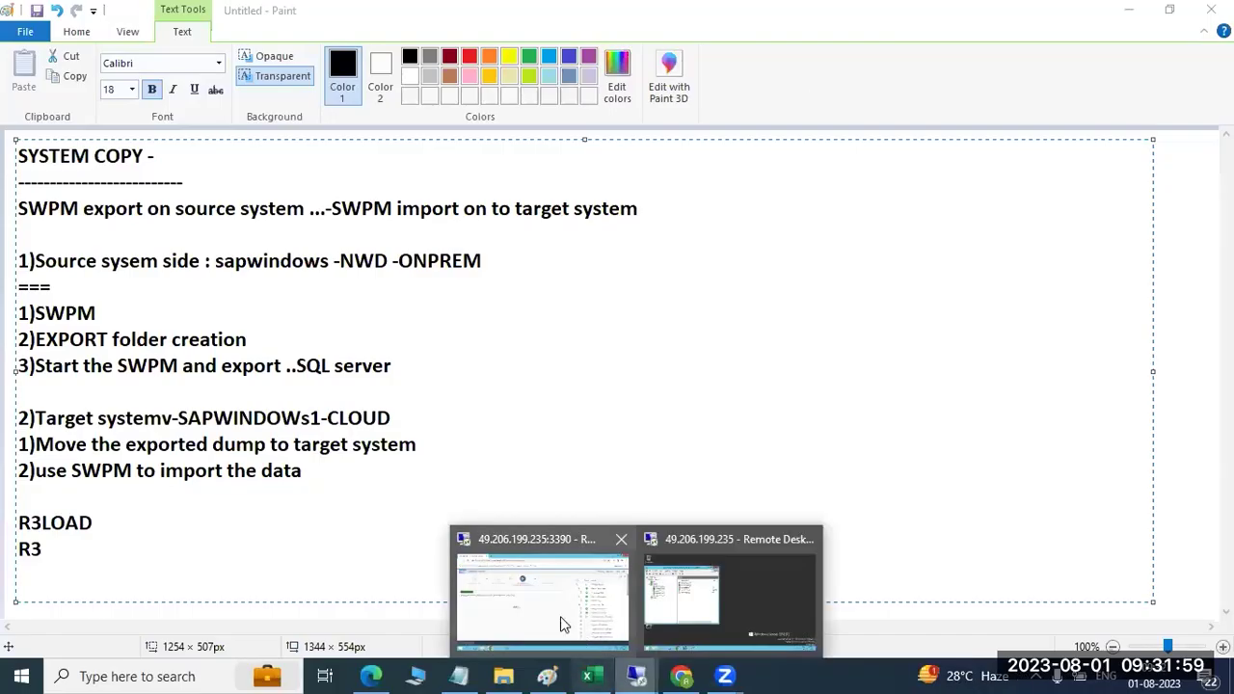
click(565, 617)
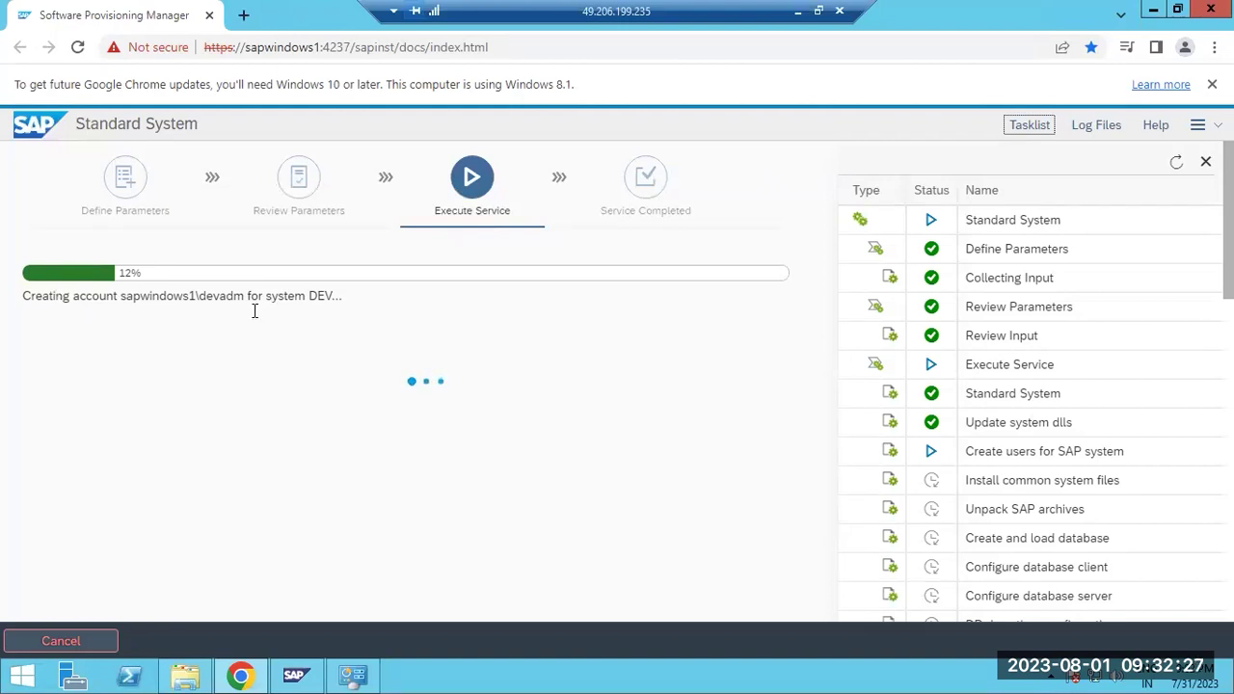
drag(120, 296, 306, 296)
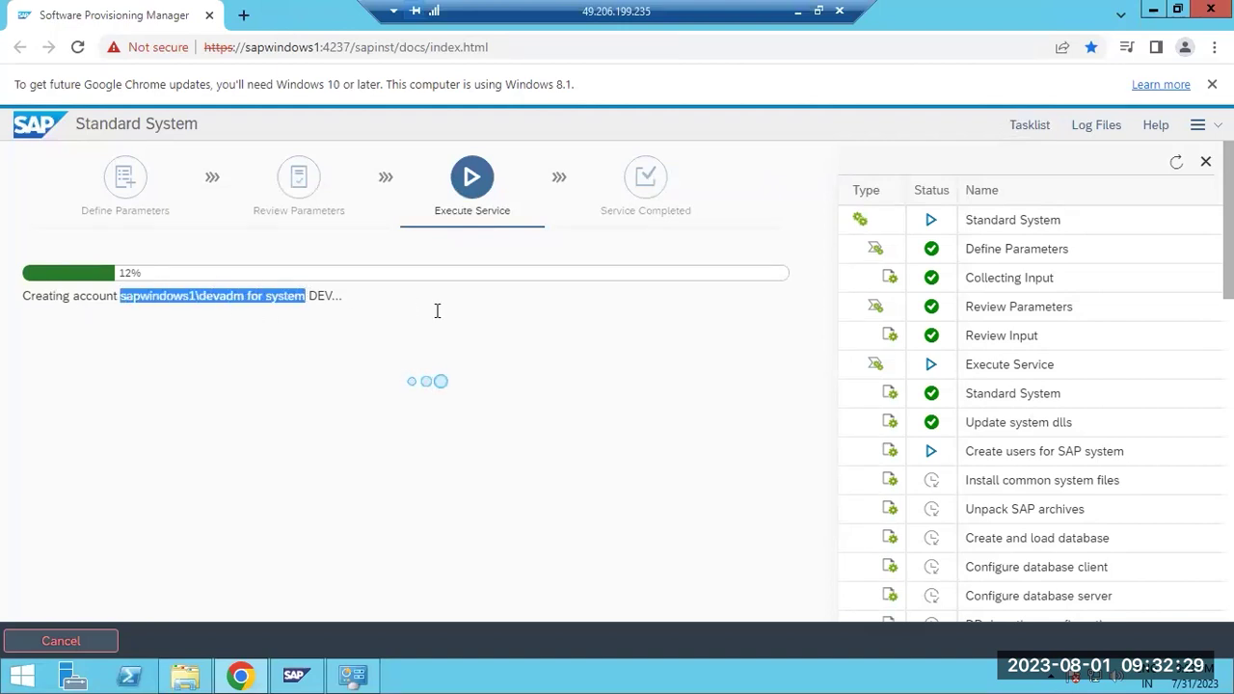
scroll(1025, 415, down, 5)
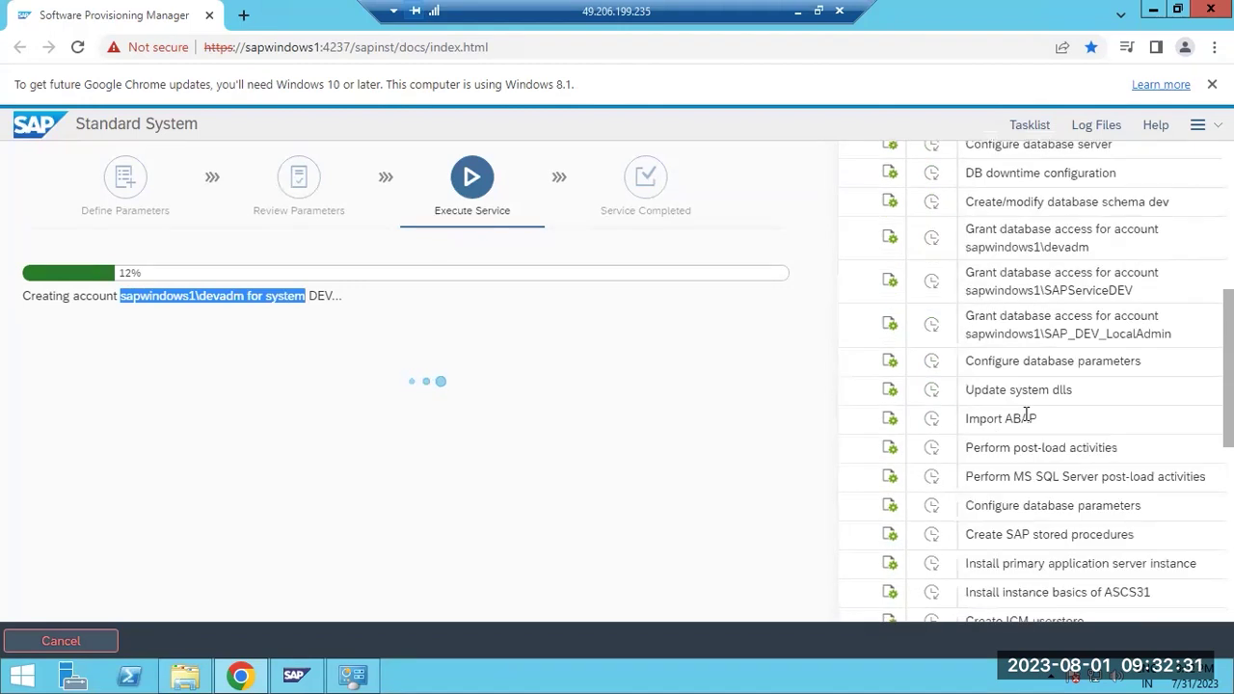
- Examine the pending tasks in the SWPM task list, from user creation through the ABAP post-installation reports, and highlight the Import ABAP task
scroll(1025, 414, down, 5)
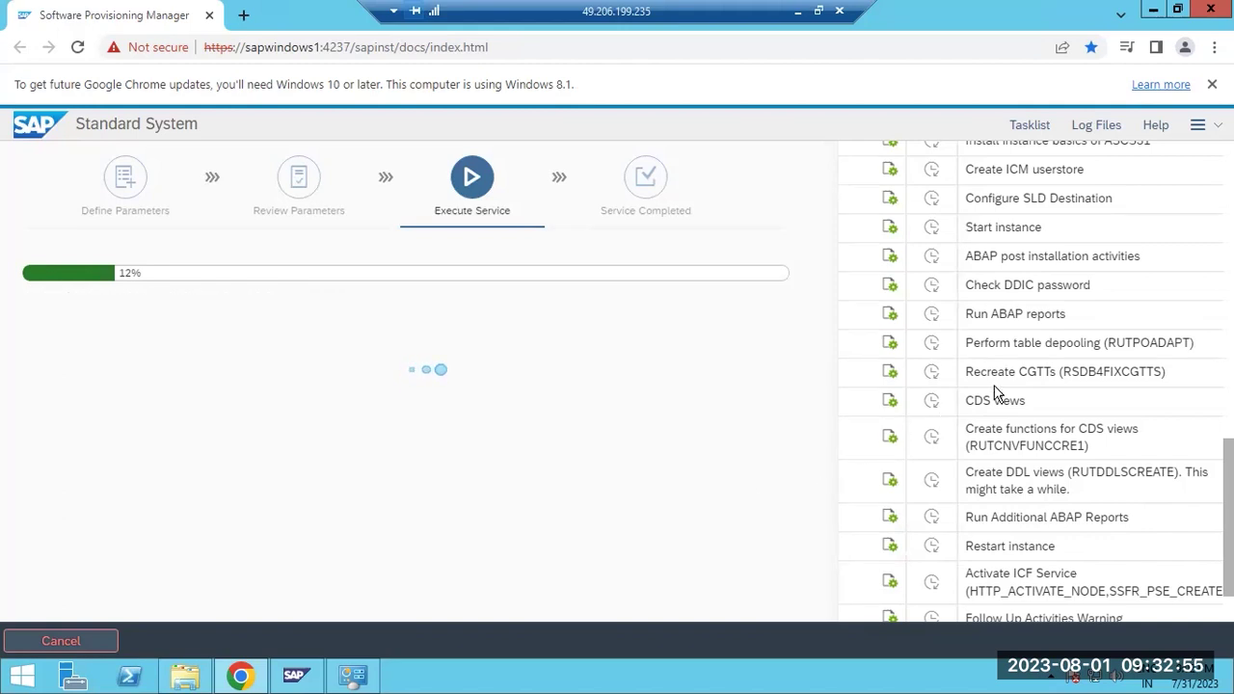
scroll(983, 385, up, 4)
scroll(995, 376, up, 5)
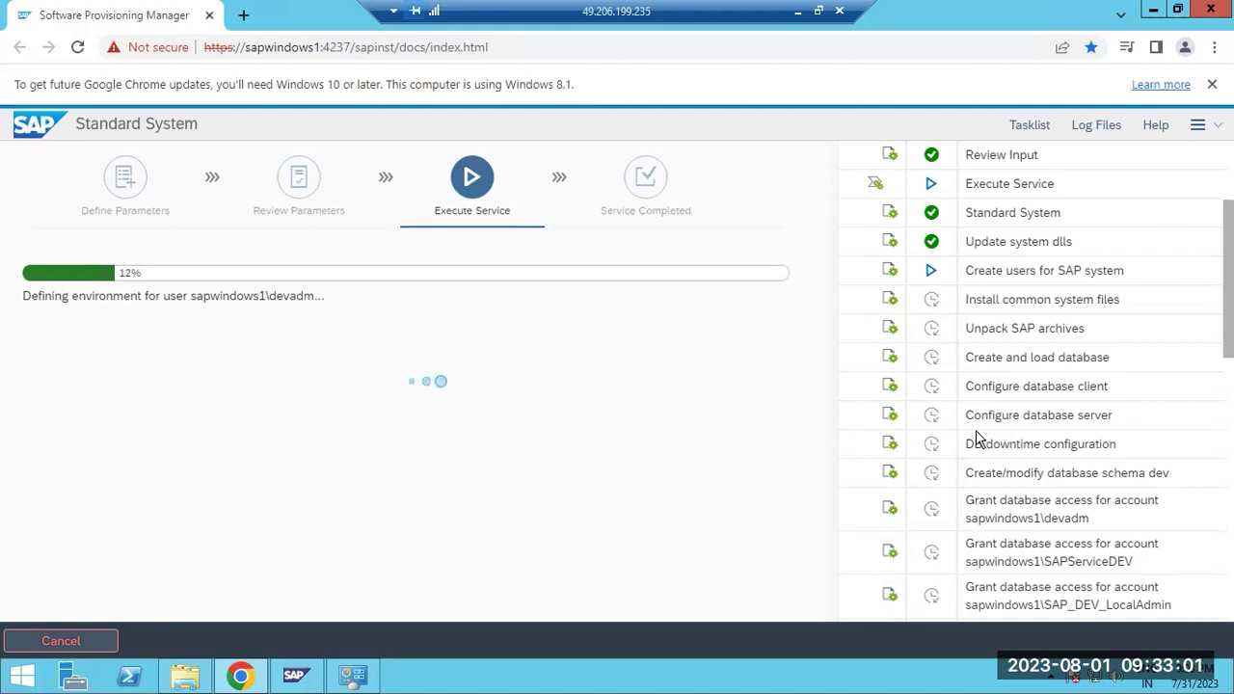
scroll(978, 436, down, 2)
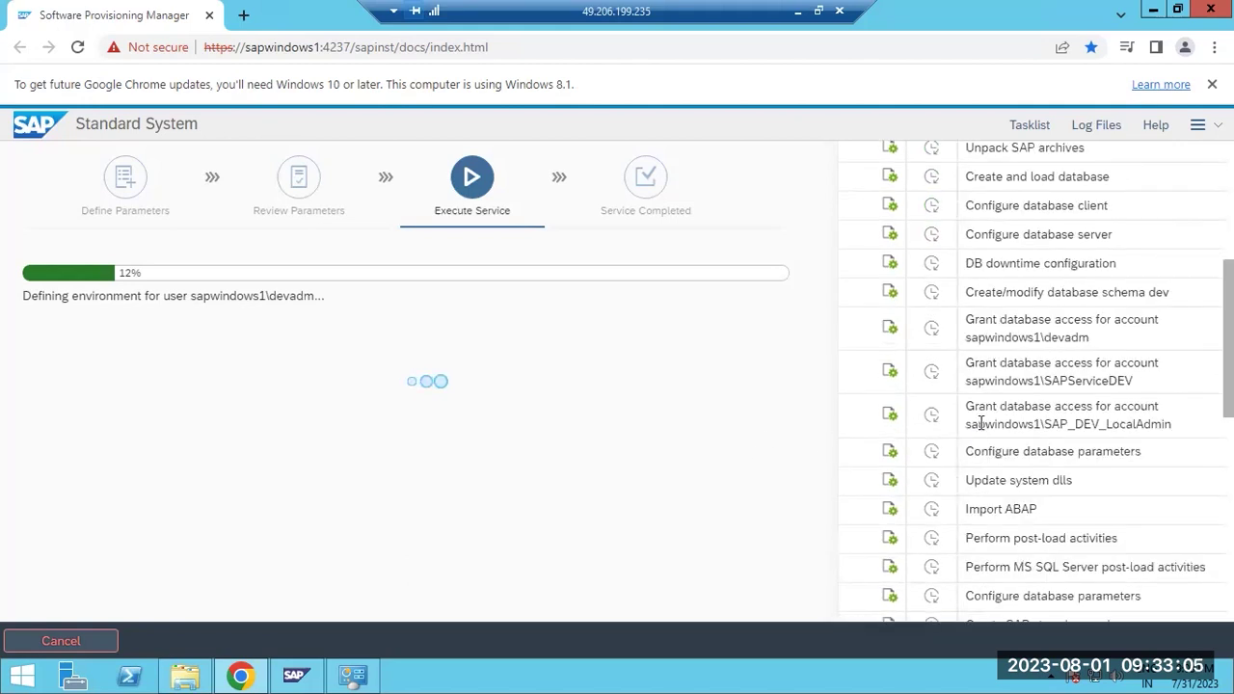
scroll(981, 422, down, 3)
click(993, 237)
drag(993, 237, 1041, 239)
- Switch to the SAP management console on sapwindows1 and collapse the QAS system node
click(300, 676)
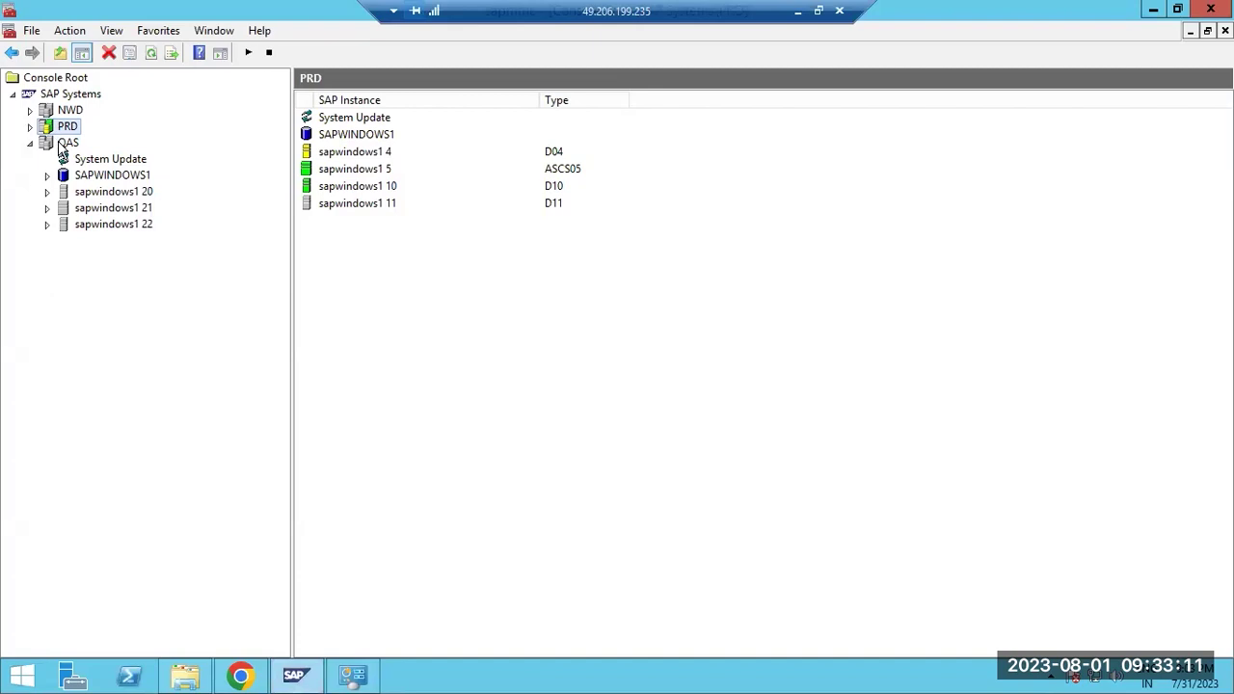
click(29, 144)
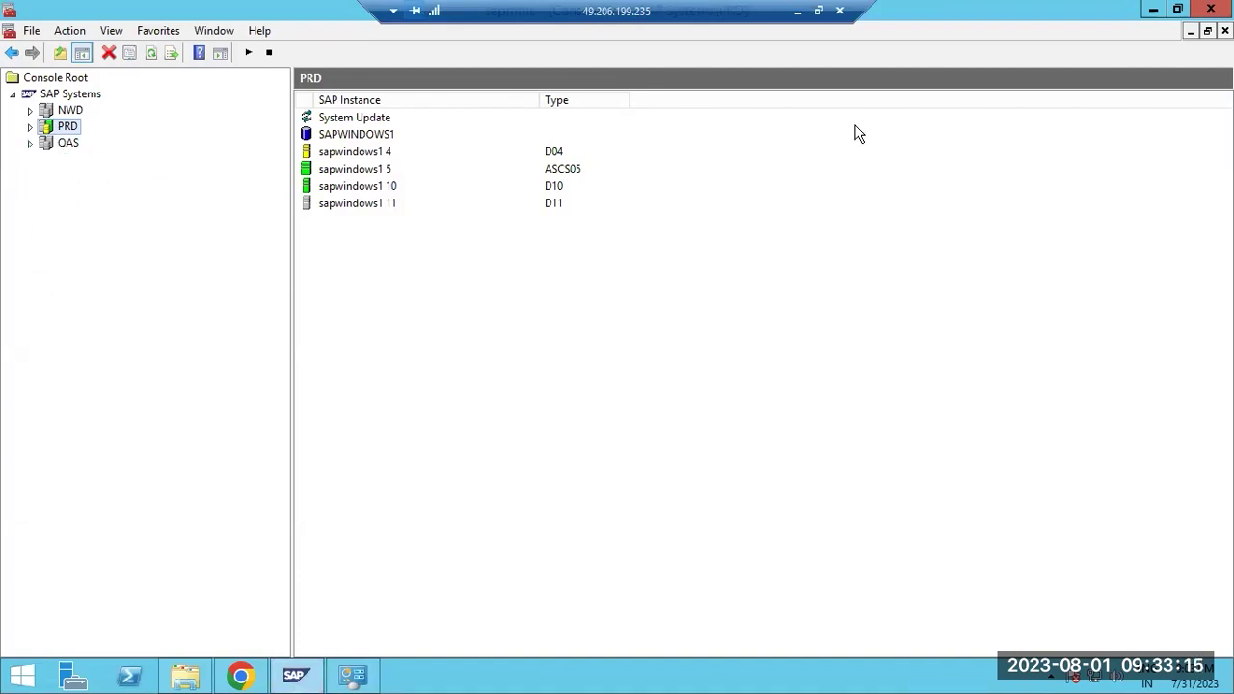
- Switch to the source server's remote session, minimize its SAP management console, and launch SAP Logon, allowing the file to run
click(797, 11)
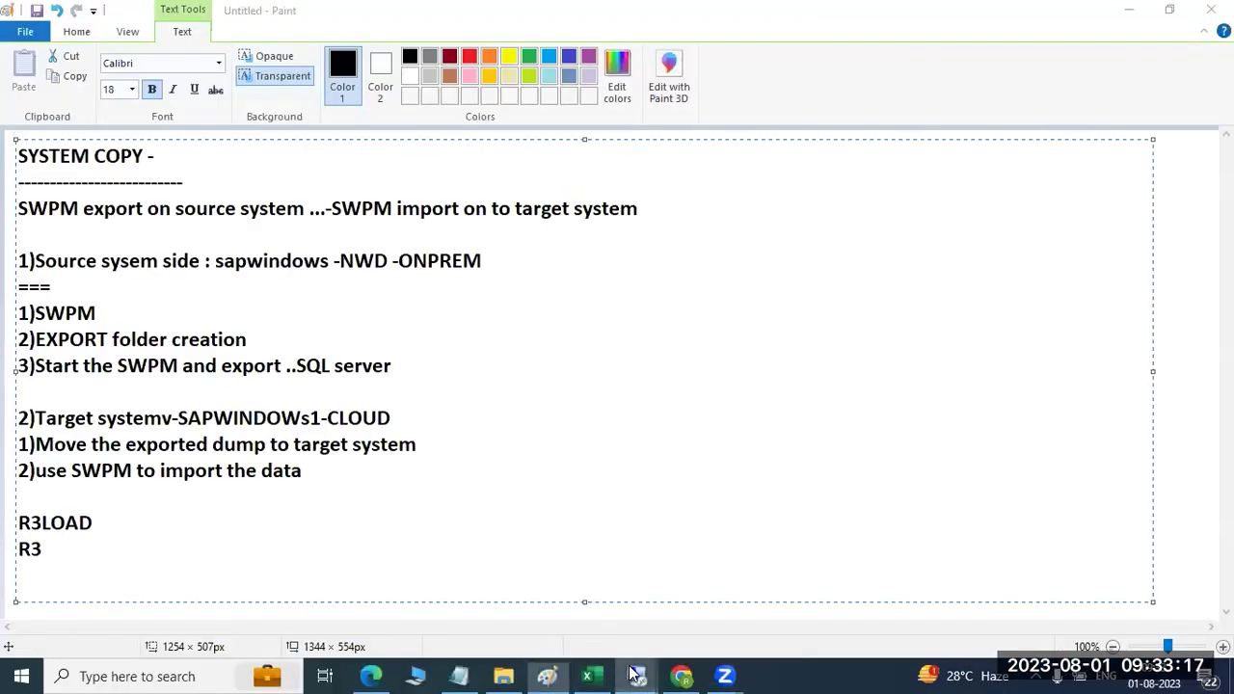
mouse_move(633, 673)
click(673, 616)
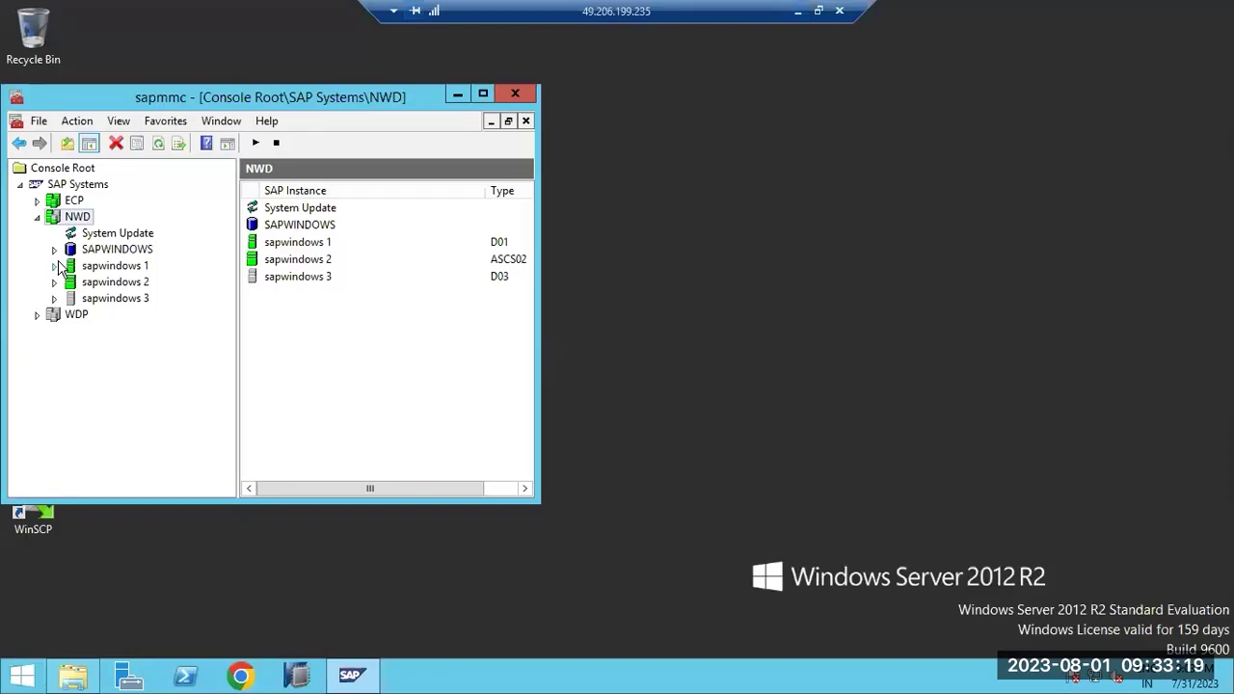
click(350, 674)
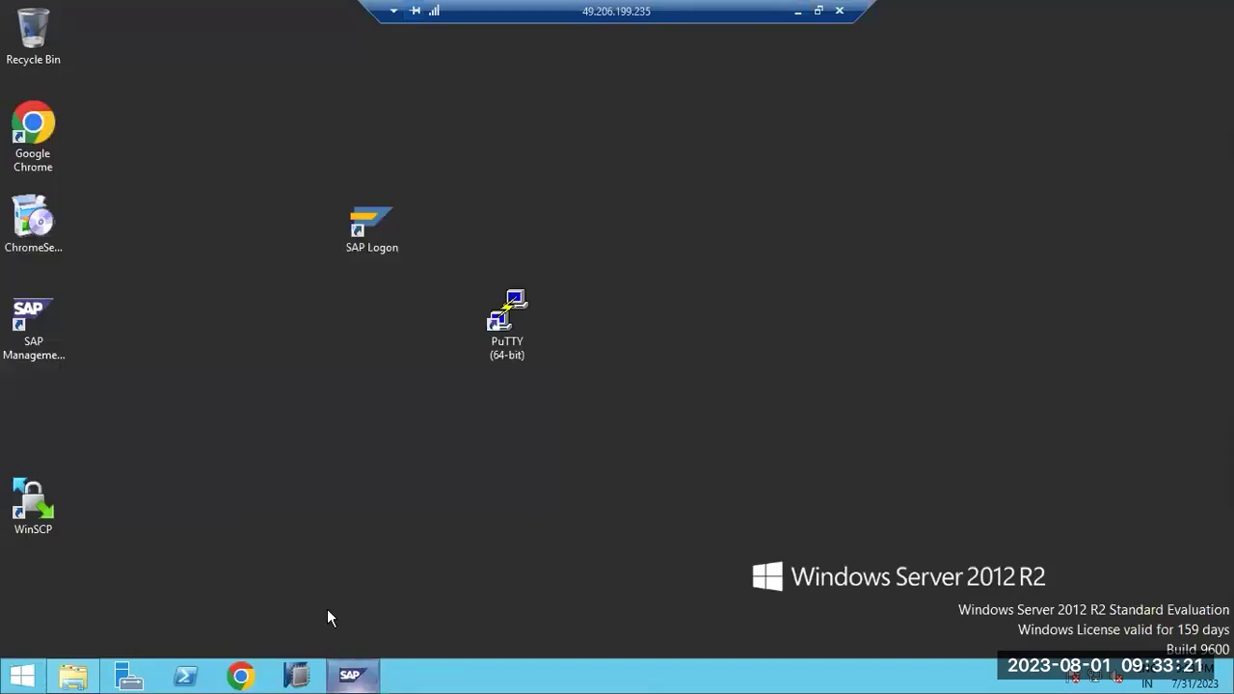
double_click(376, 225)
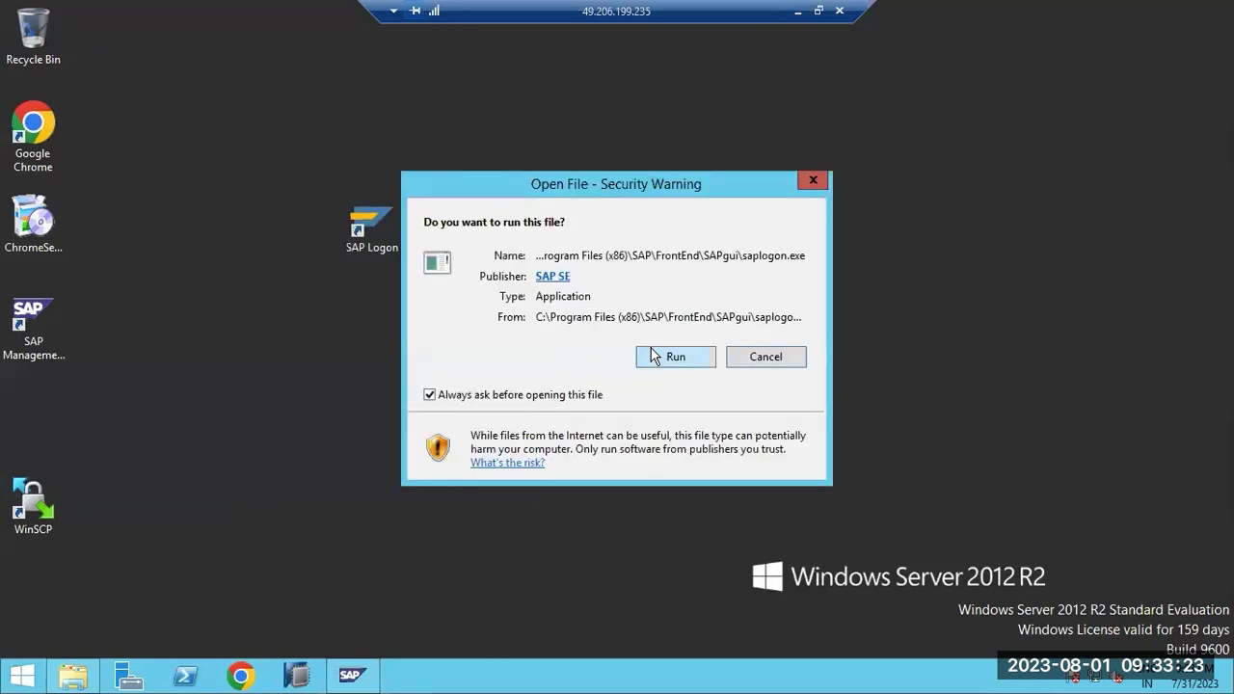
click(674, 356)
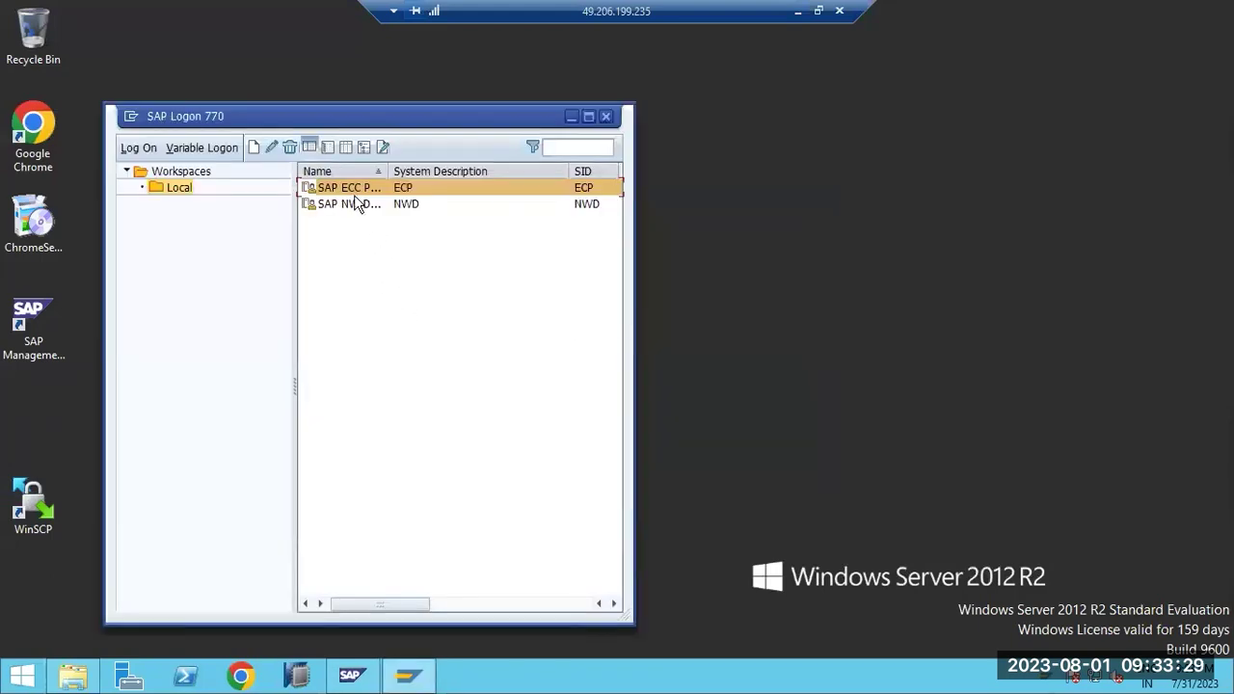
- Try to log on to the NWD system in client 001 as BASIS and as DDIC, entering the account password
click(353, 203)
click(353, 187)
double_click(354, 204)
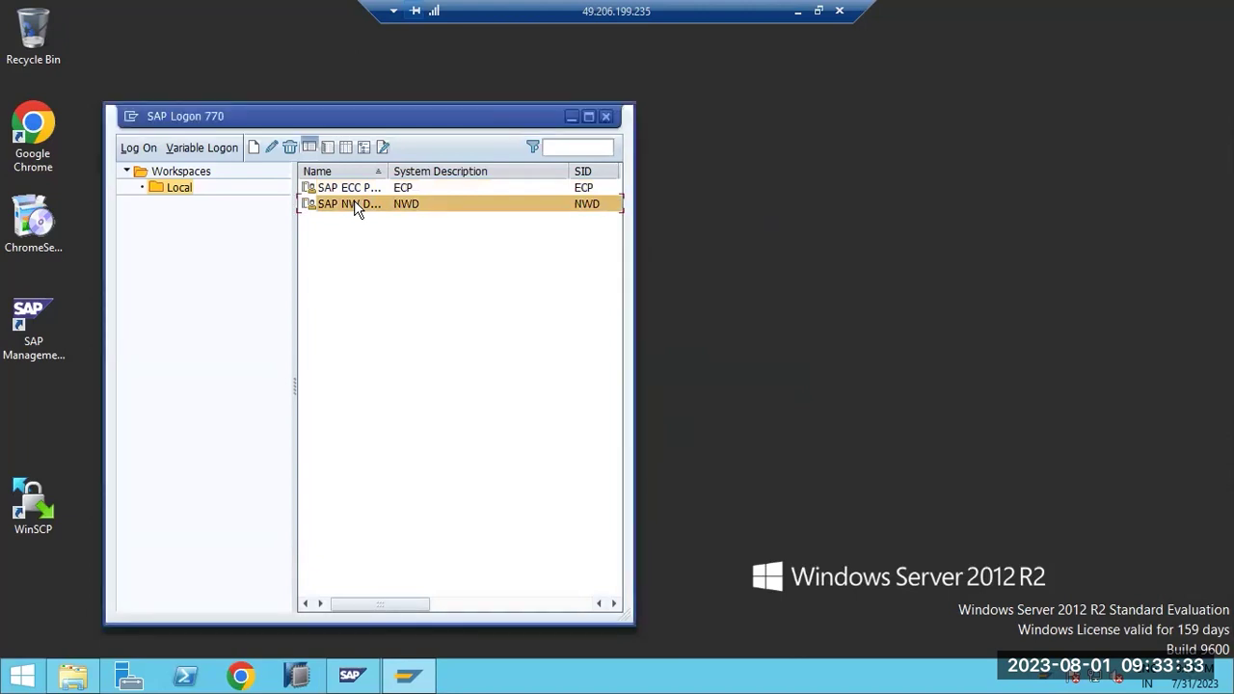
text(basis)
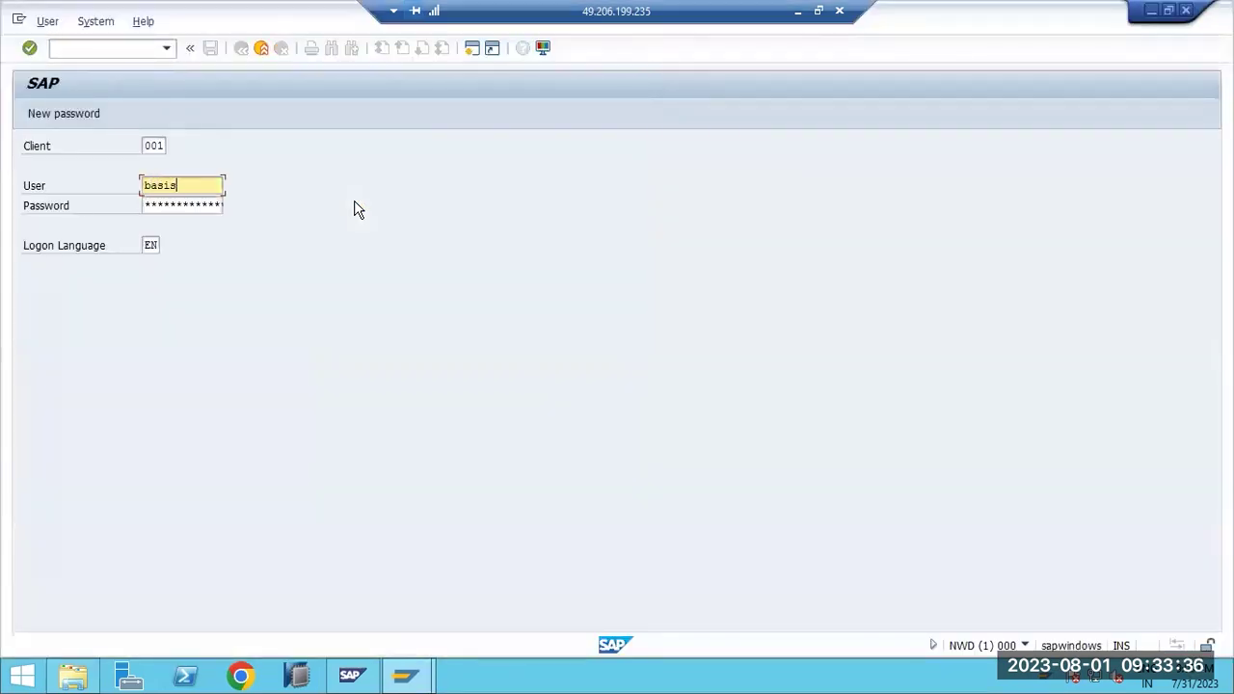
key(Tab)
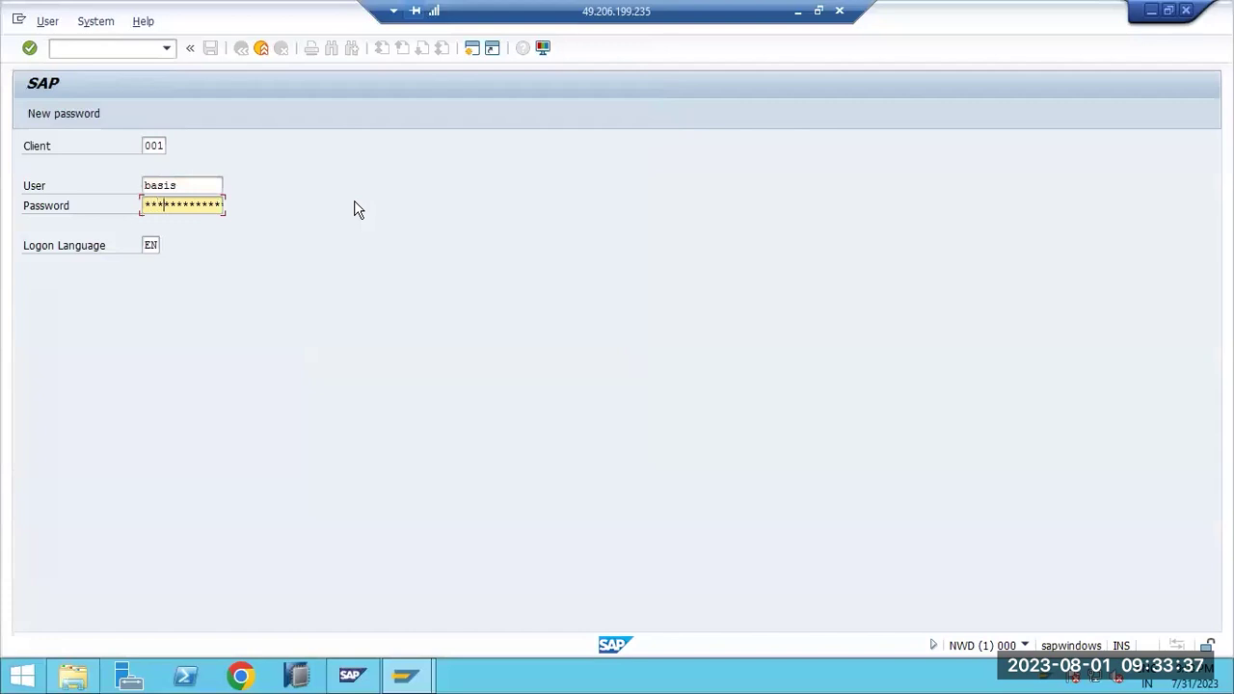
key(Return)
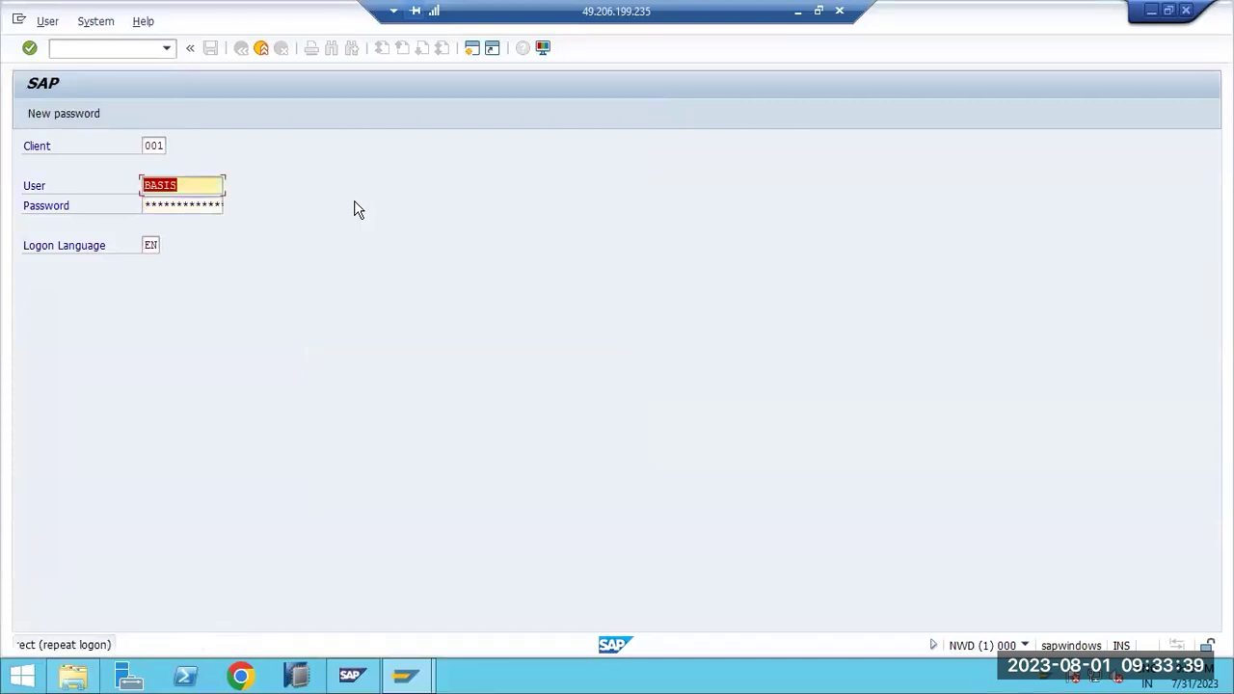
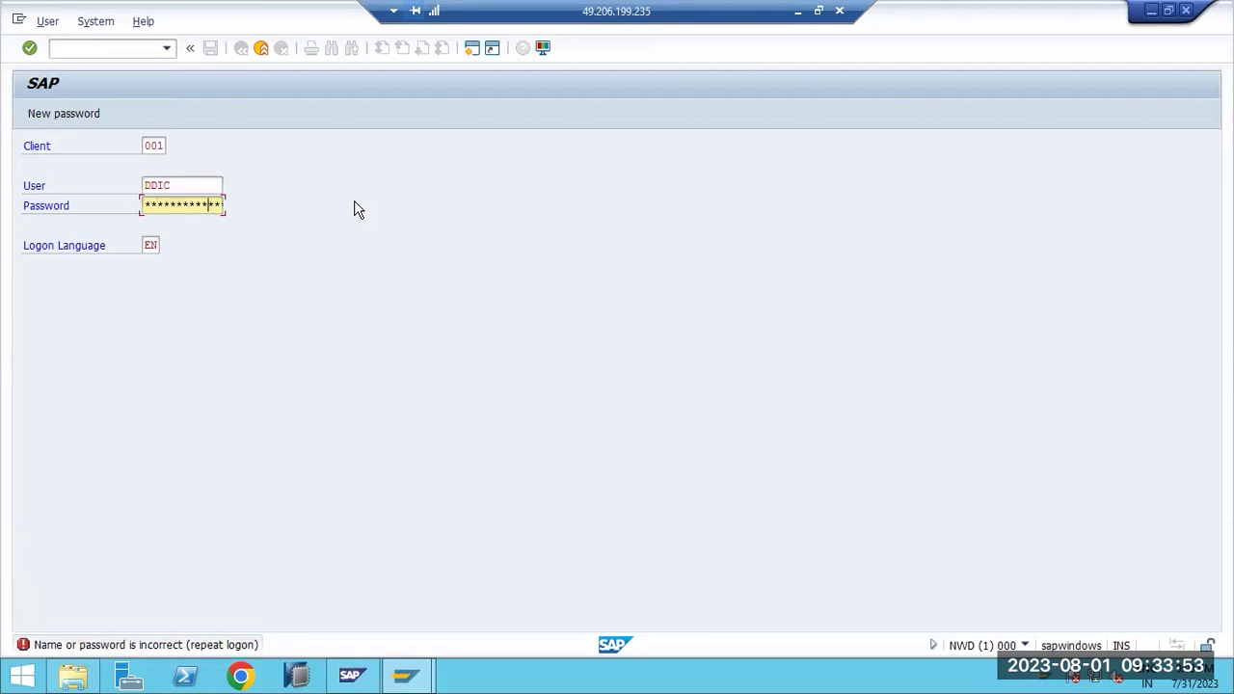
key(Return)
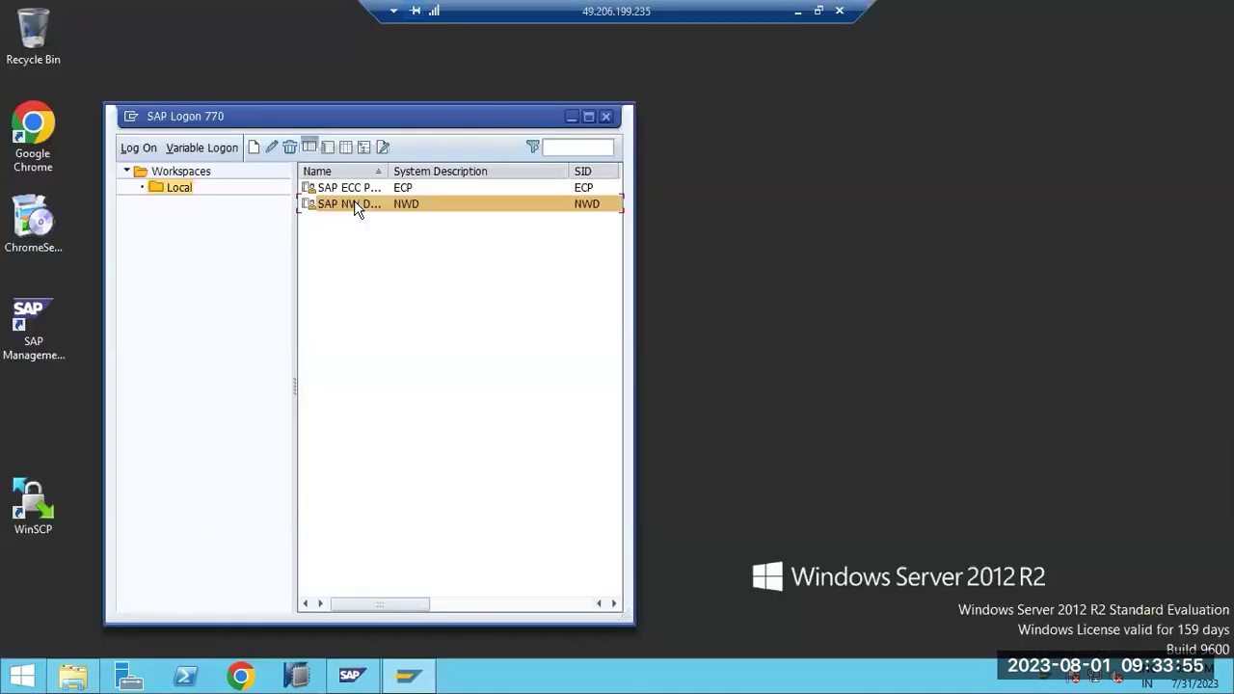
- Open the NWD logon screen again and log on to client 000 as DDIC with the account password
double_click(353, 204)
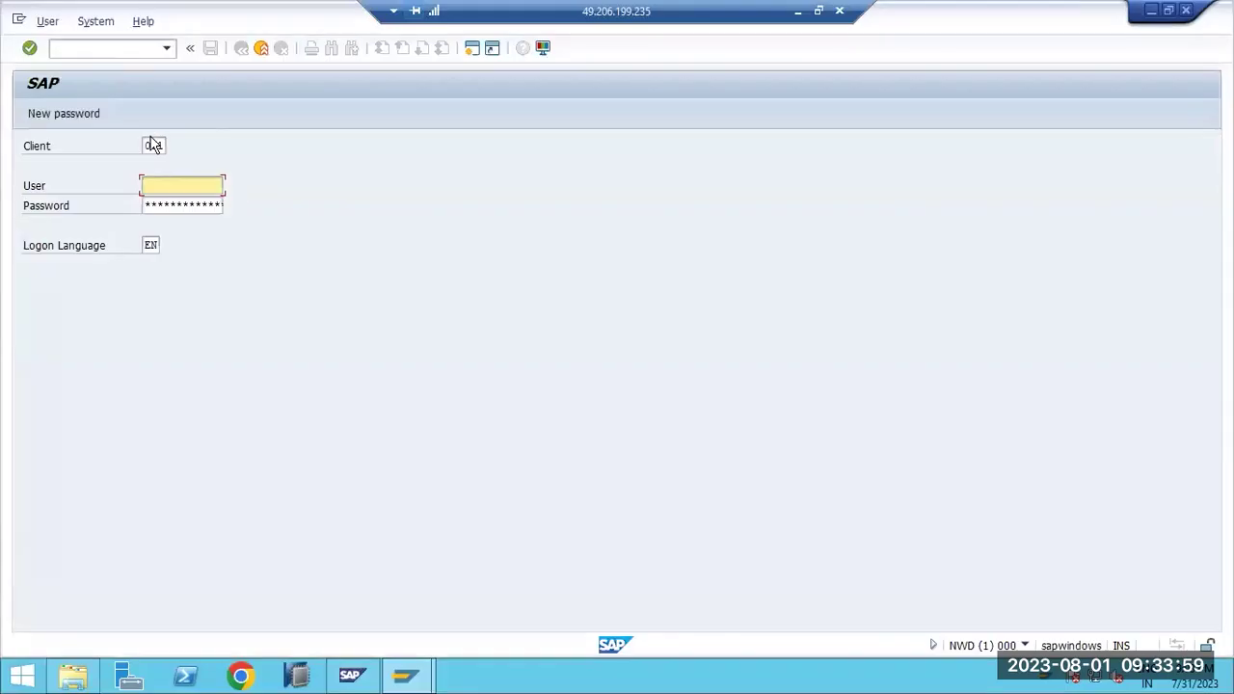
click(153, 144)
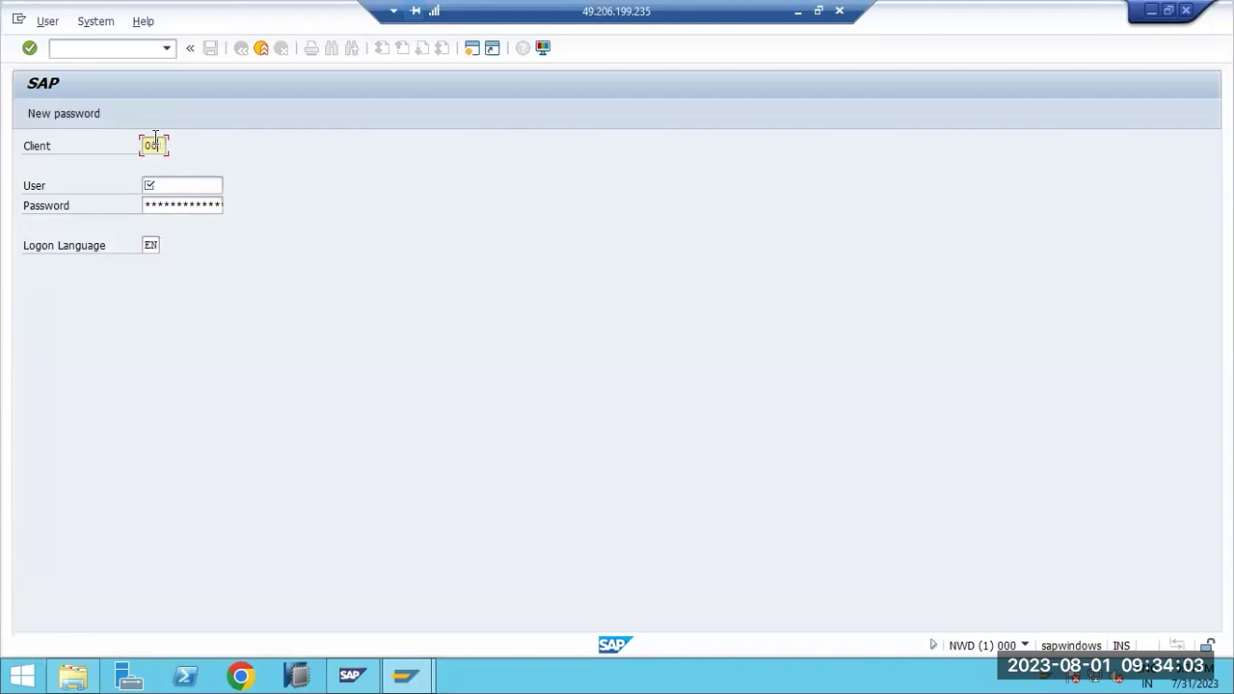
key(Tab)
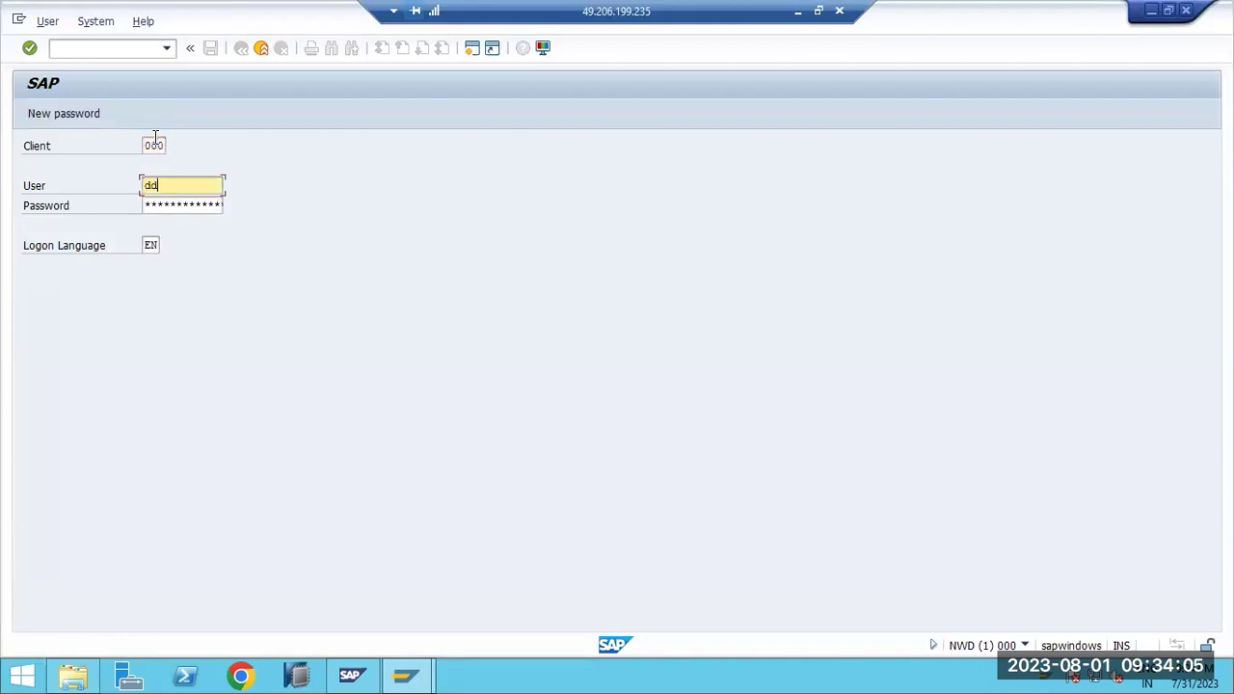
key(Tab)
text(****)
key(Return)
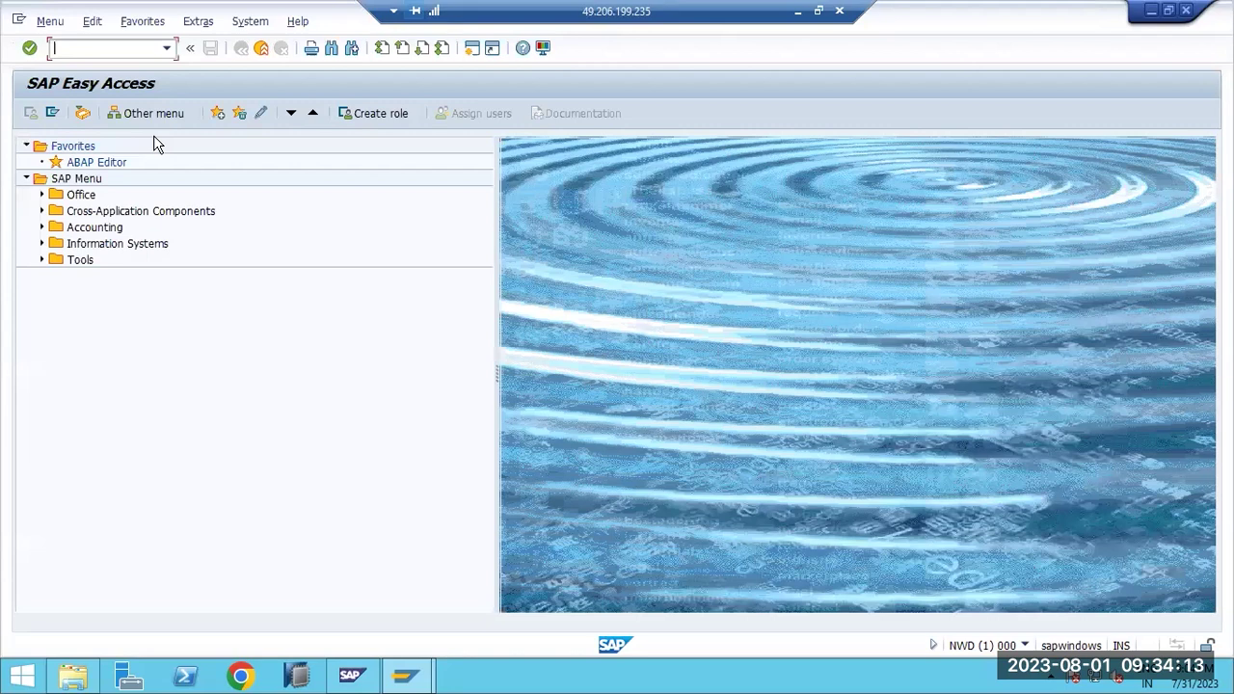
- View the logon groups with transaction smlg and the RFC server groups of the NWD system, returning to SAP Easy Access
text(smlg)
key(Return)
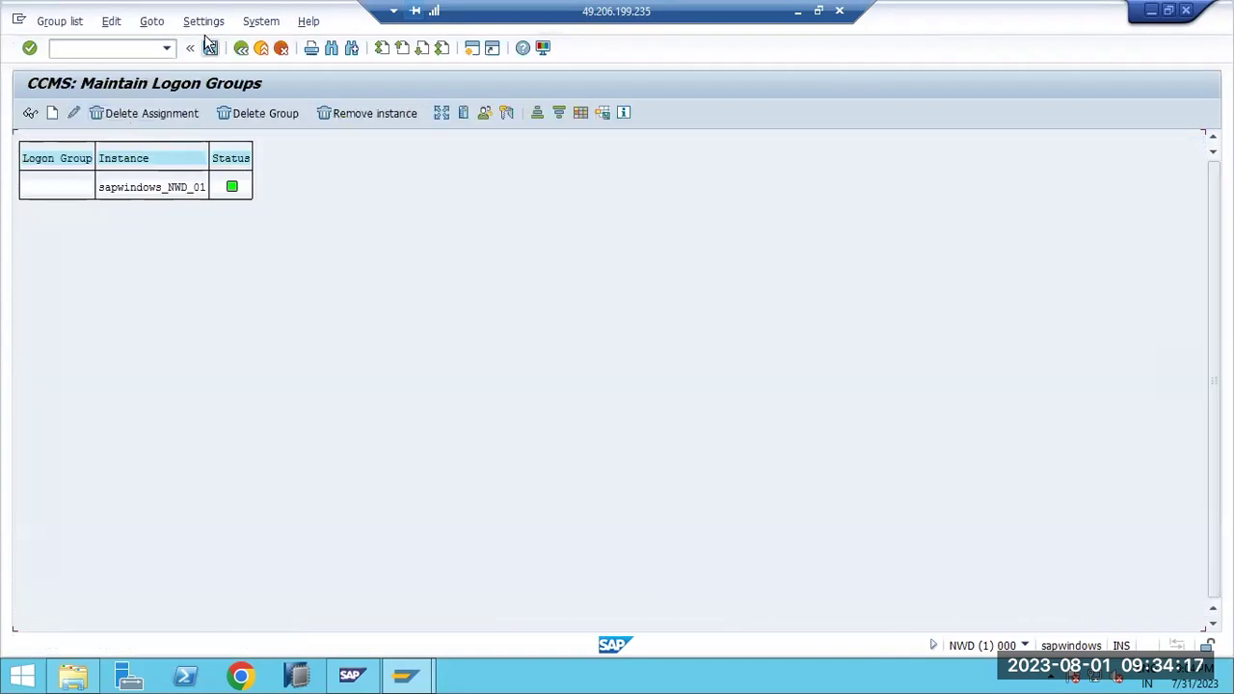
click(241, 47)
text(rz)
key(Return)
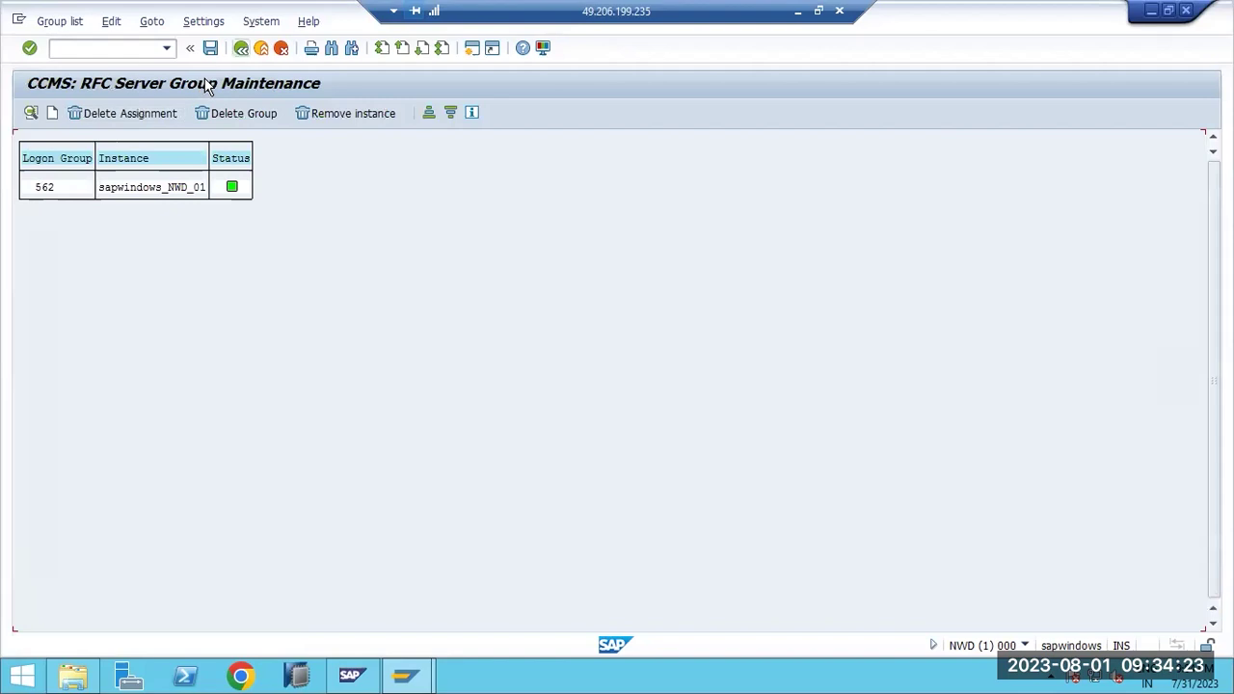
click(241, 47)
- Run a simple job selection for user DDIC, view the job overview, and return to SAP Easy Access
text(sm50)
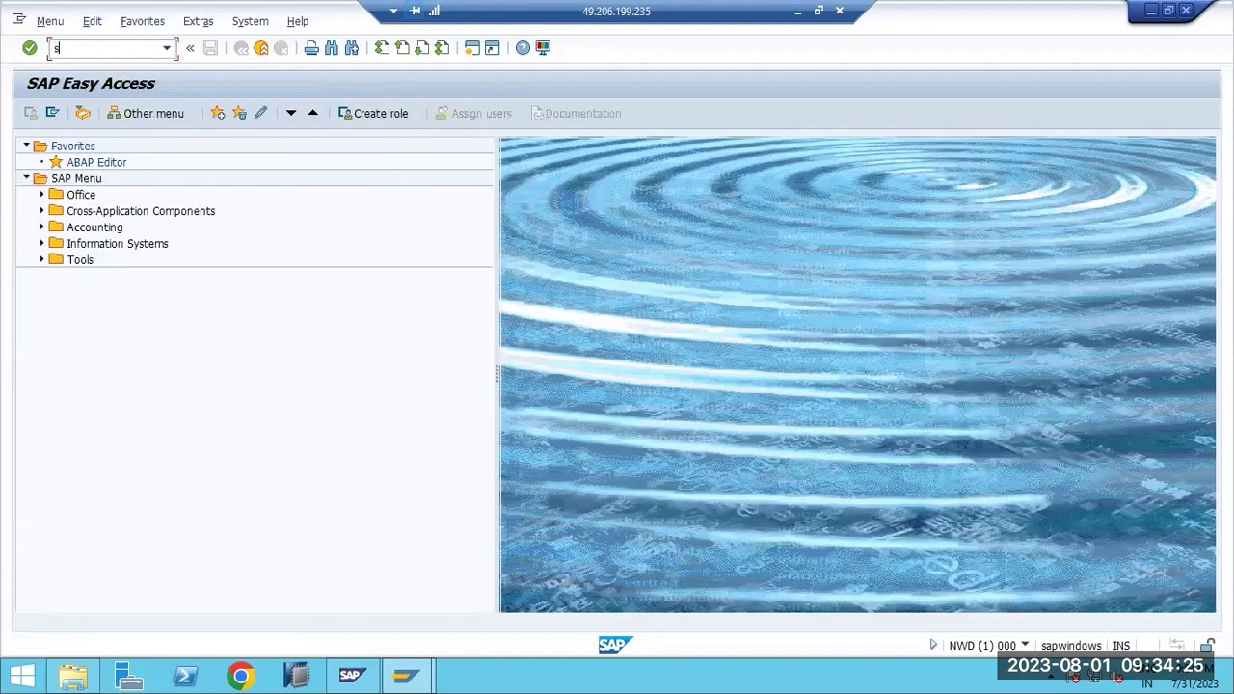
key(Return)
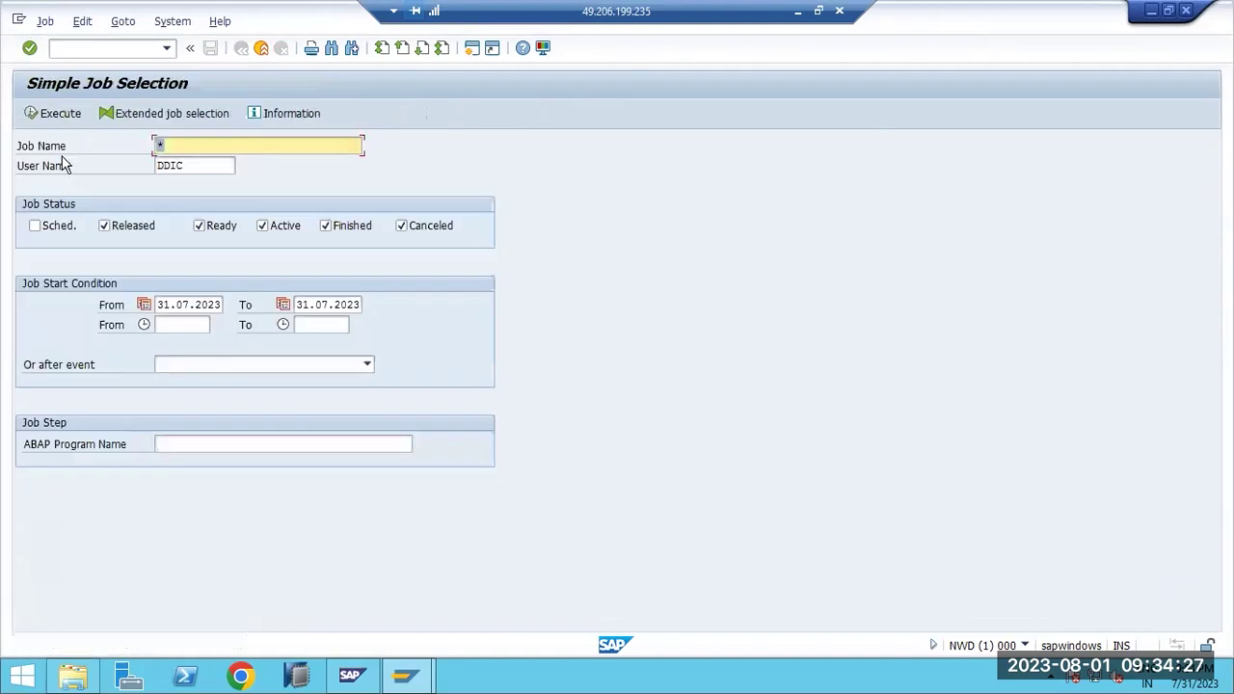
click(58, 114)
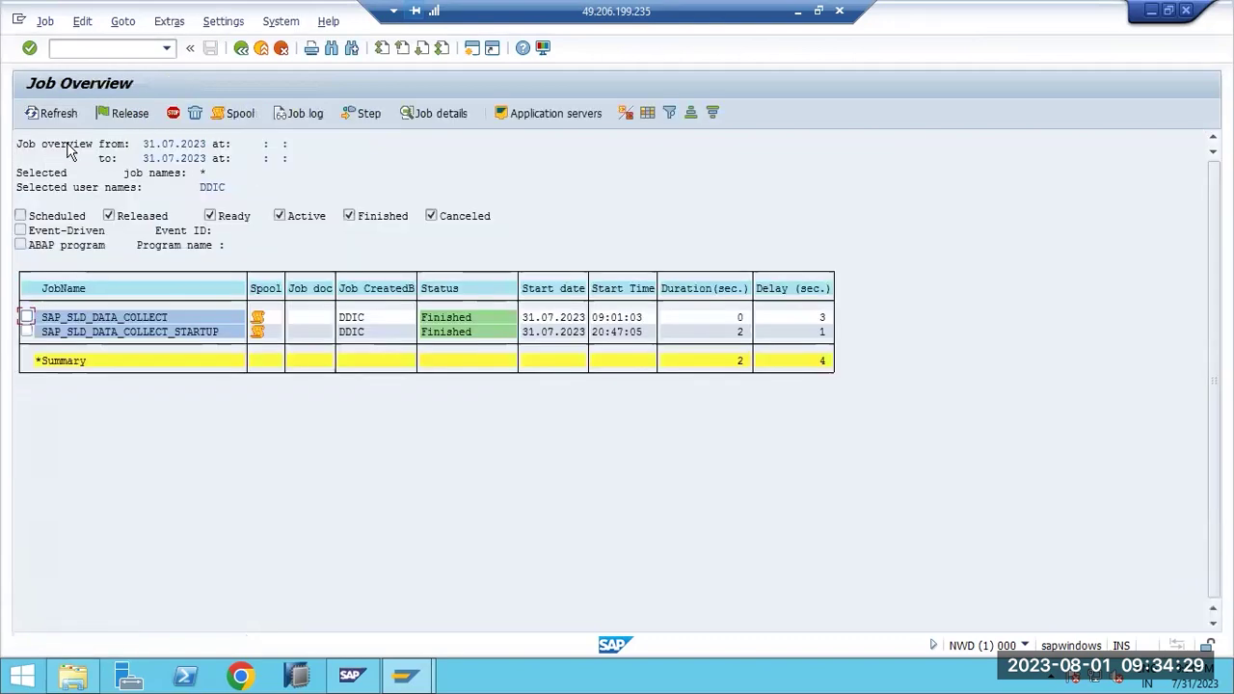
click(241, 47)
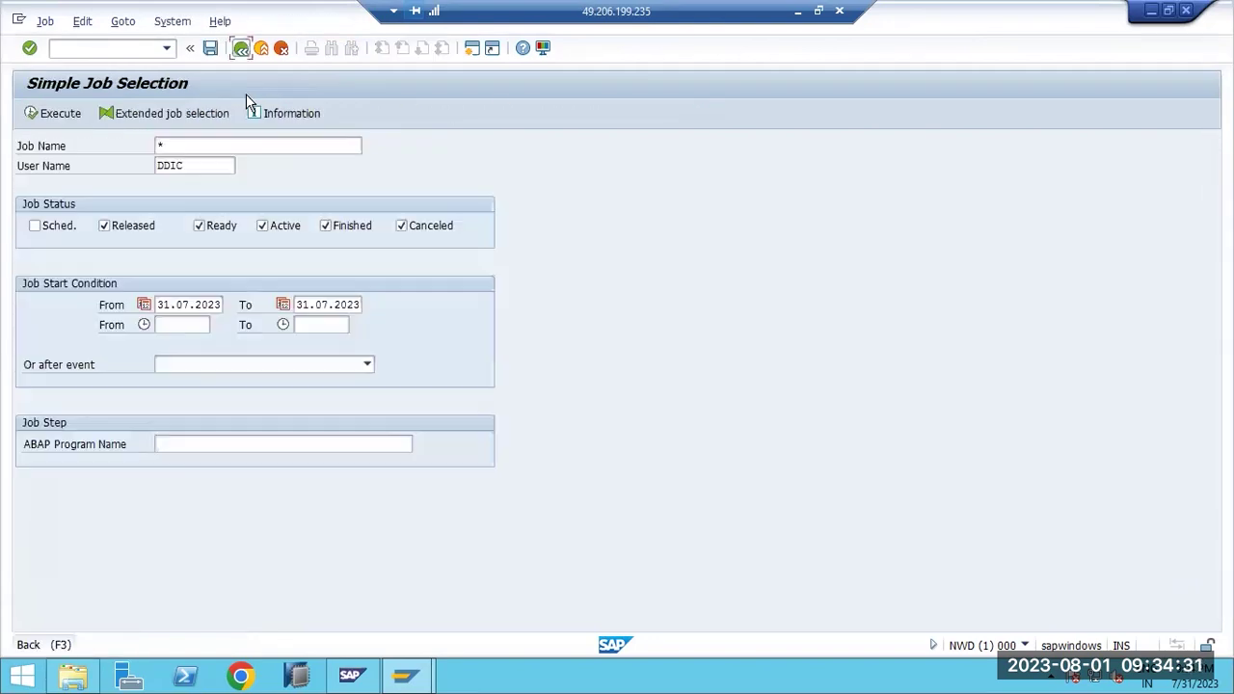
click(241, 47)
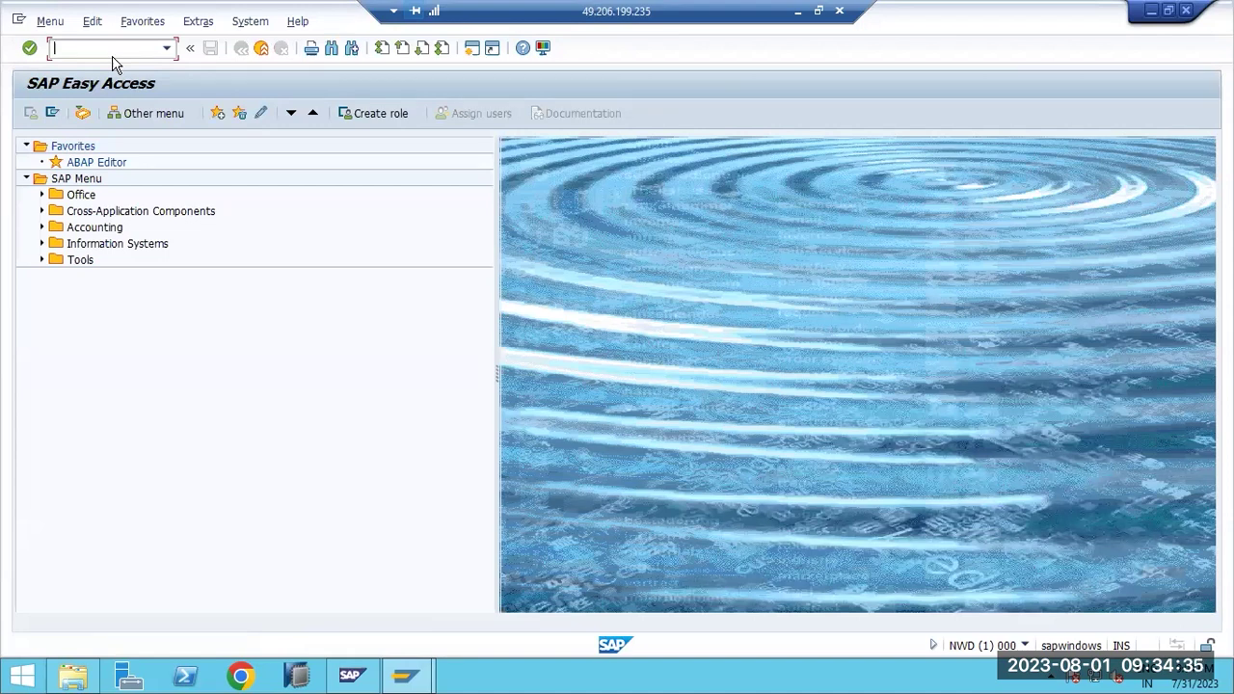
- Open User Maintenance with transaction su01, list all users of the client unfiltered, and return to SAP Easy Access
text(se38)
key(Return)
text(su01)
key(Return)
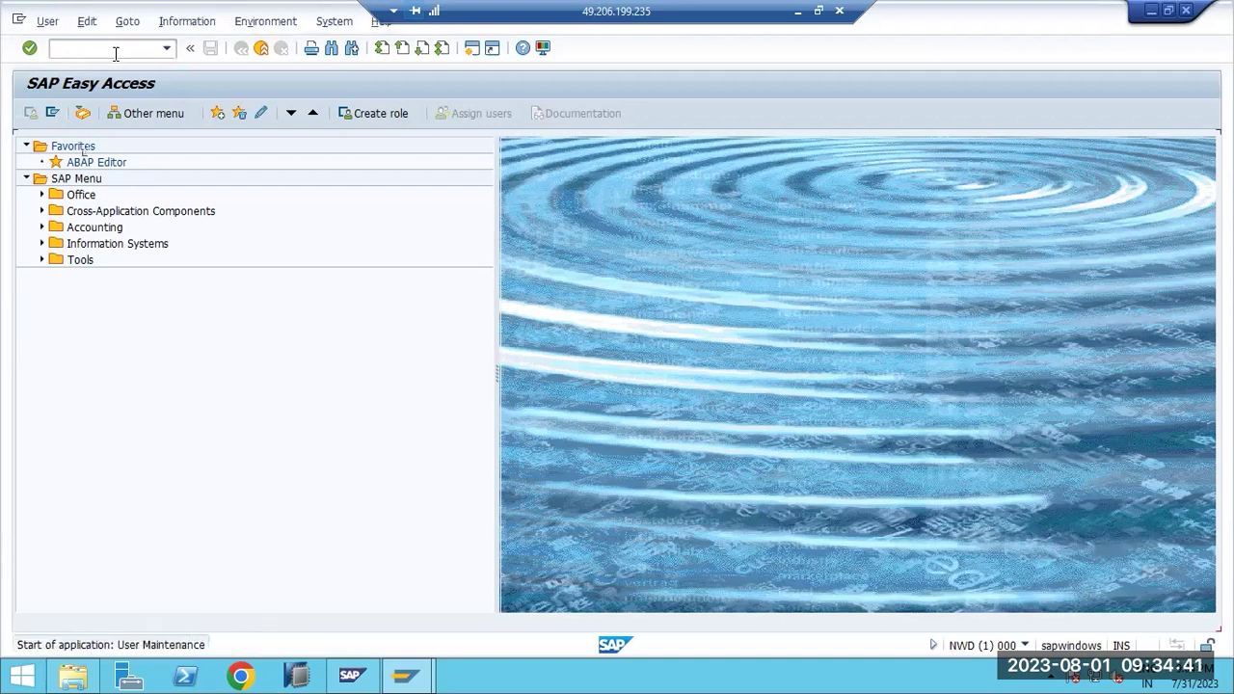
click(174, 146)
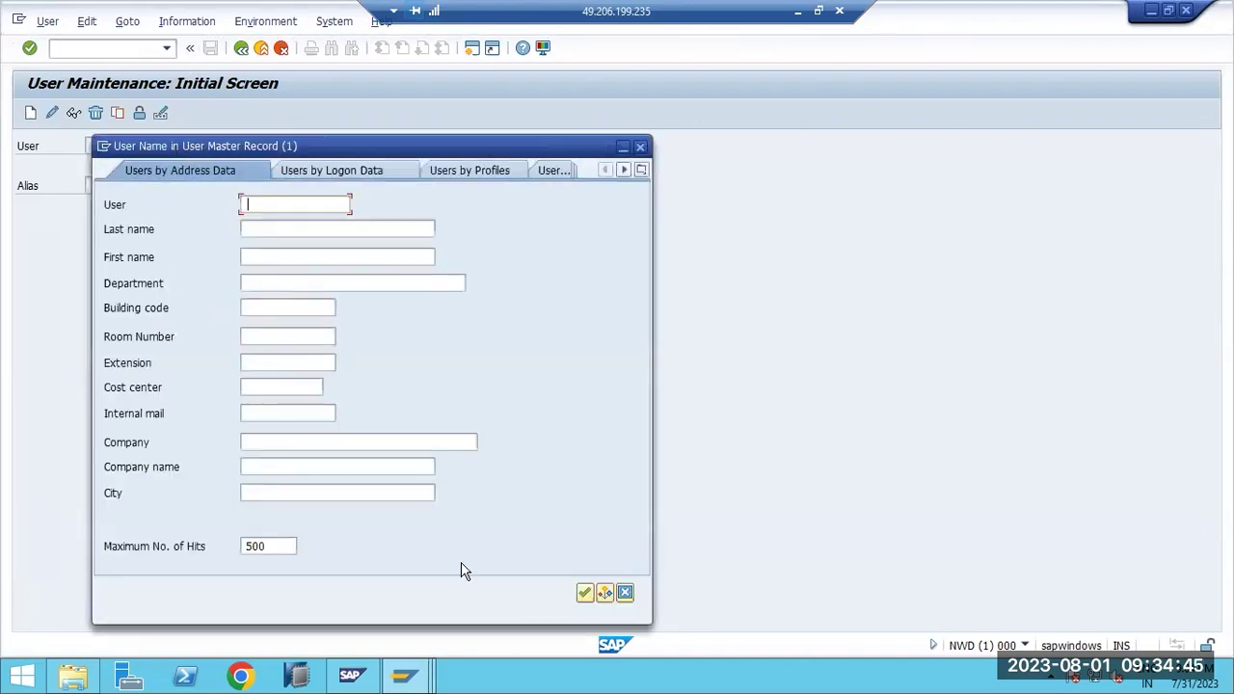
click(584, 590)
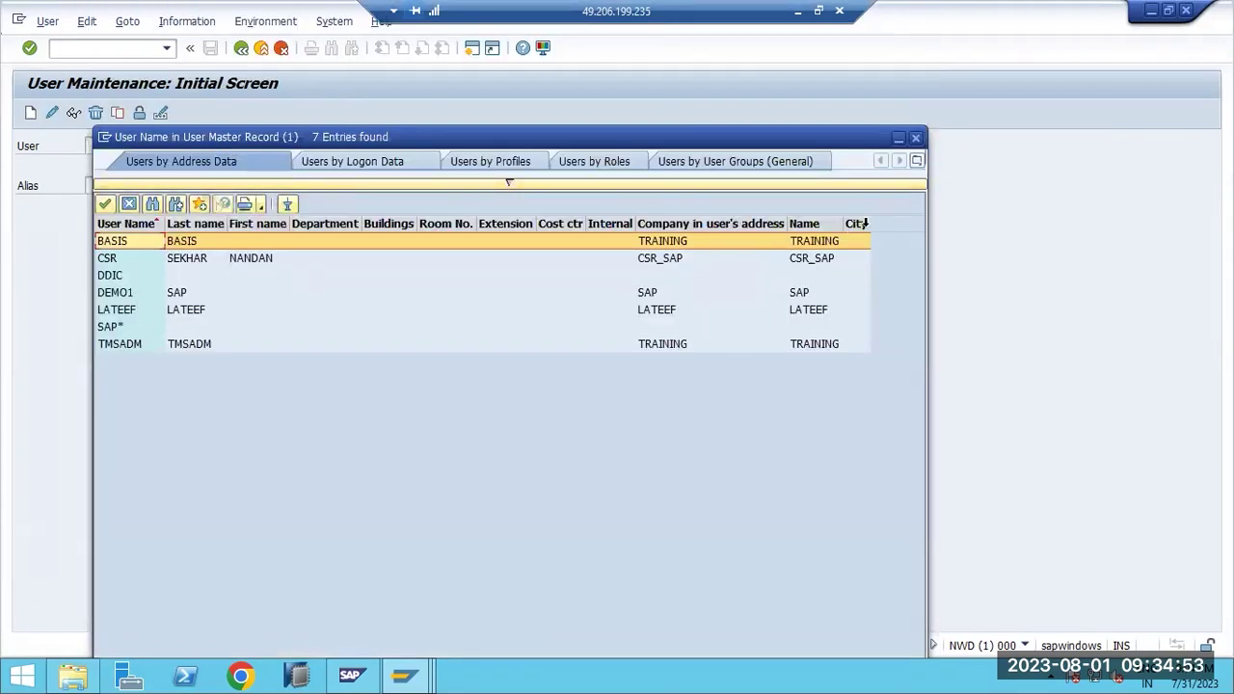
click(914, 137)
key(F3)
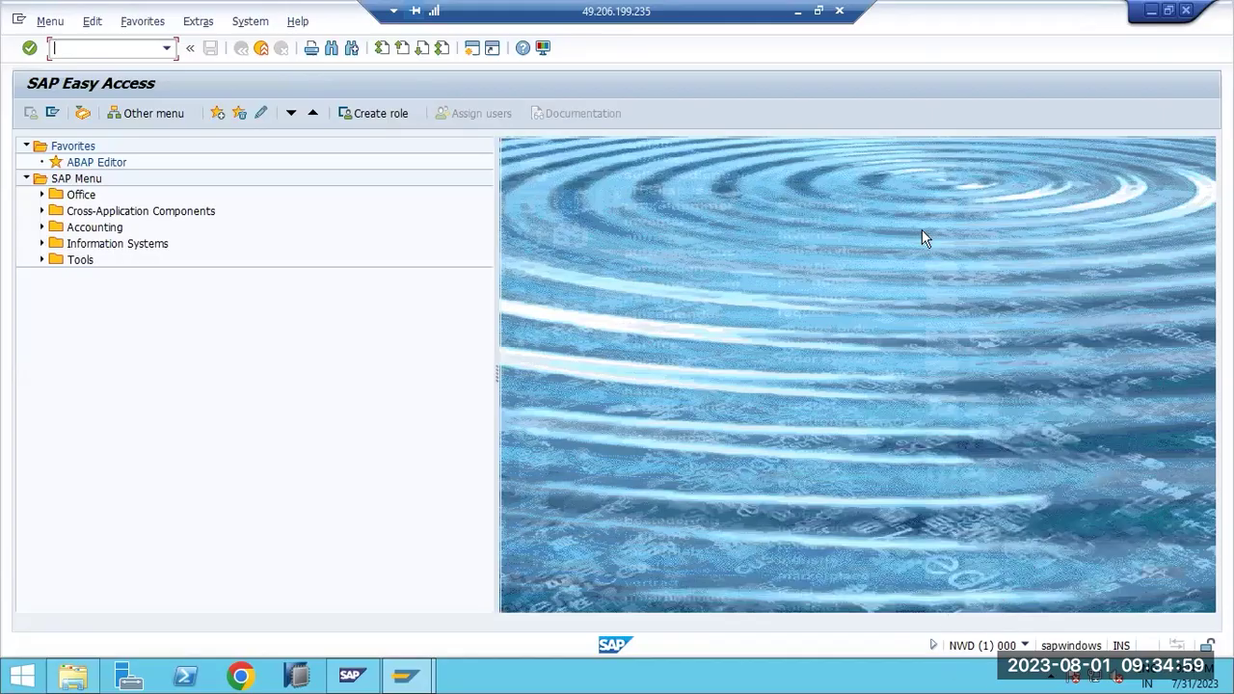
- Return to the sapwindows1 remote session, check the SWPM installation progress in Chrome, and switch back to the Paint notes
click(797, 12)
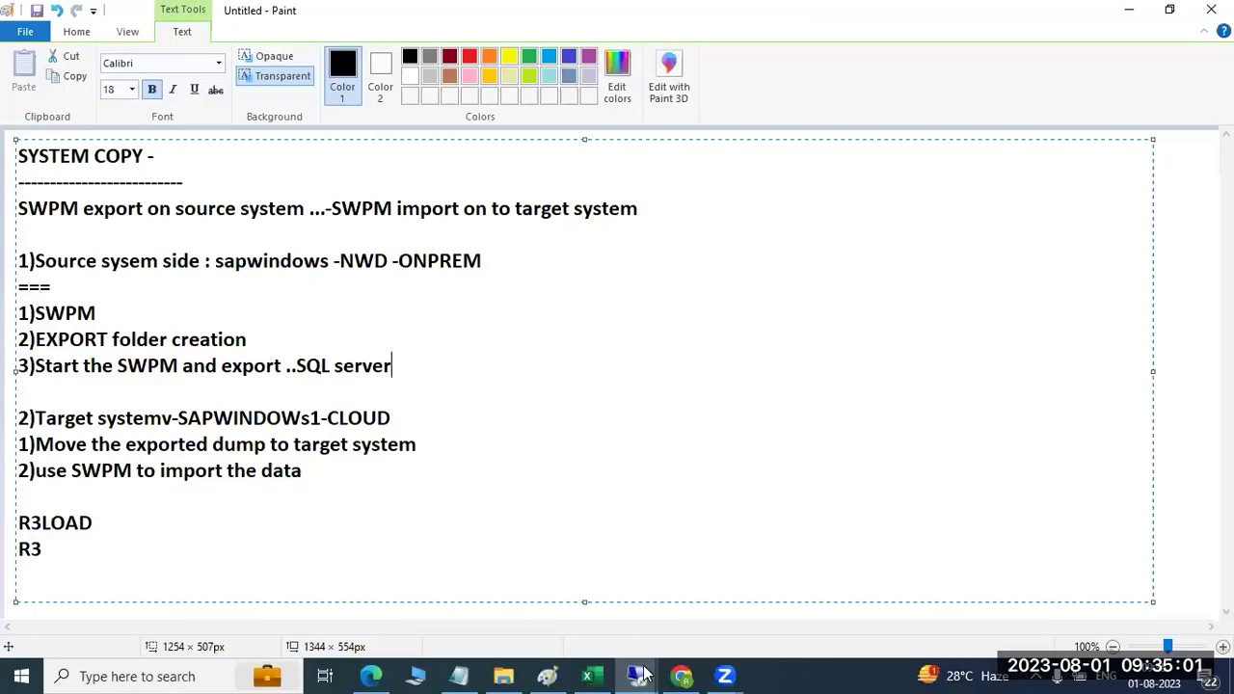
mouse_move(636, 675)
click(597, 586)
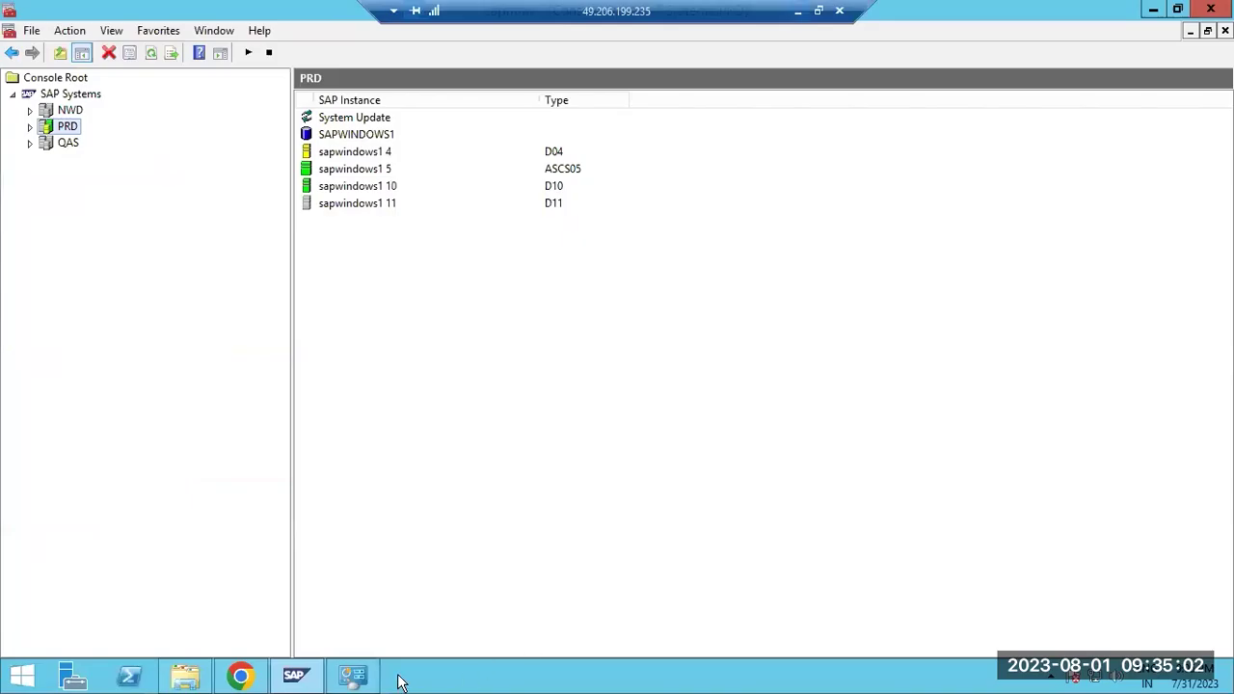
click(240, 676)
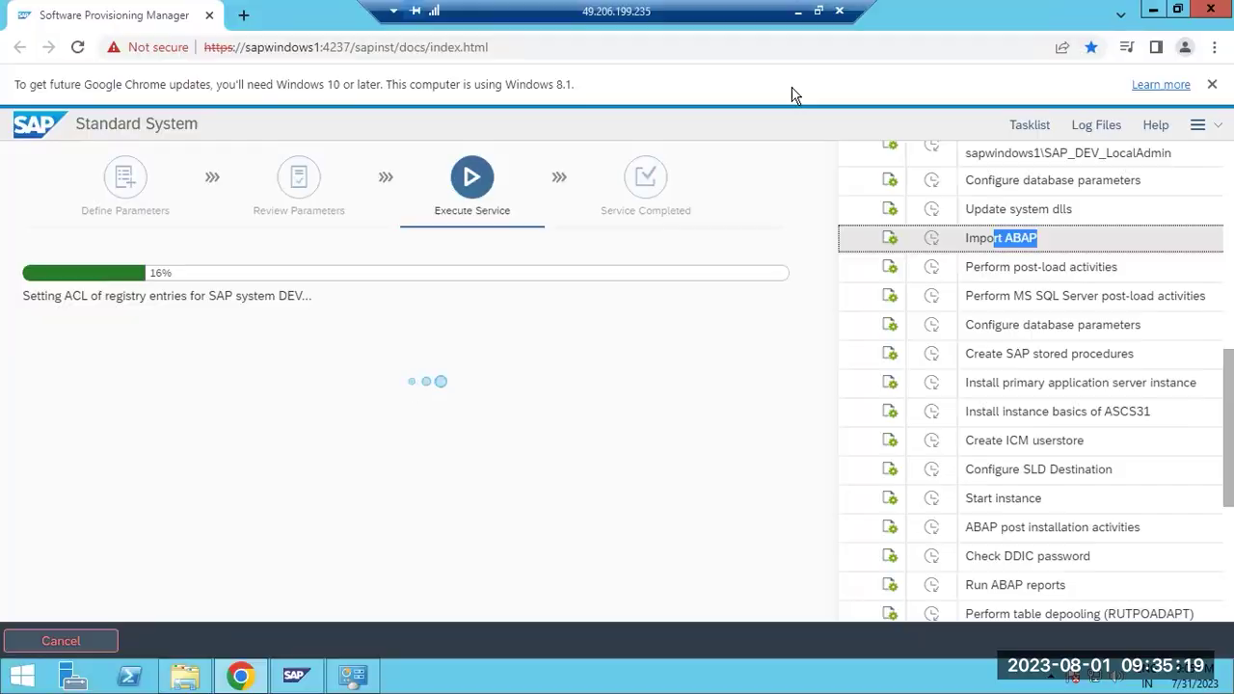
key(alt+Tab)
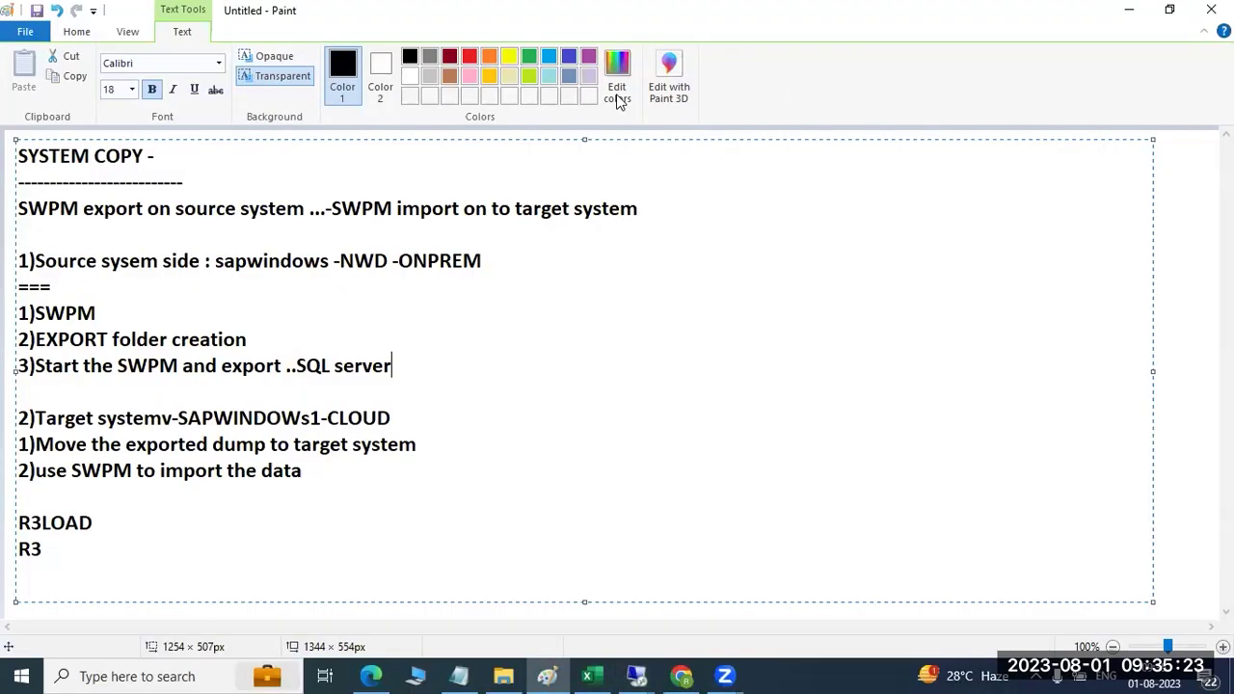
- Switch to the sapwindows1 remote session, check the SWPM execution progress, and return to the Paint notes
key(alt+Tab)
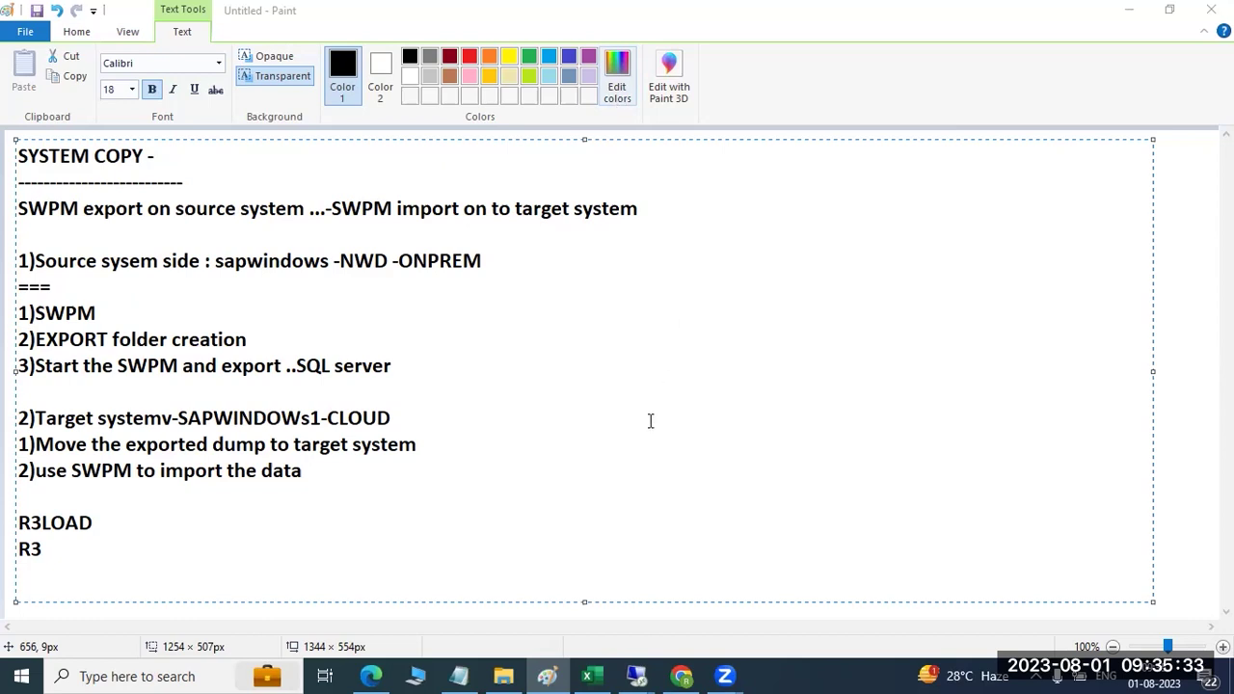
mouse_move(640, 675)
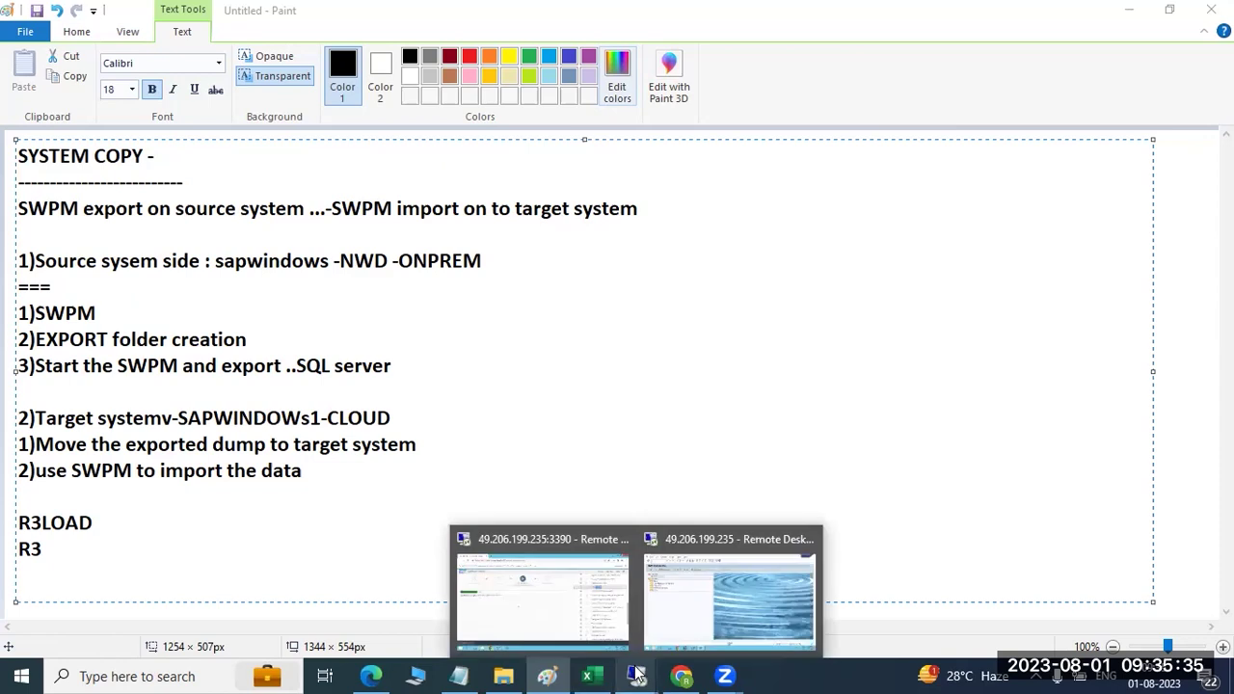
click(564, 572)
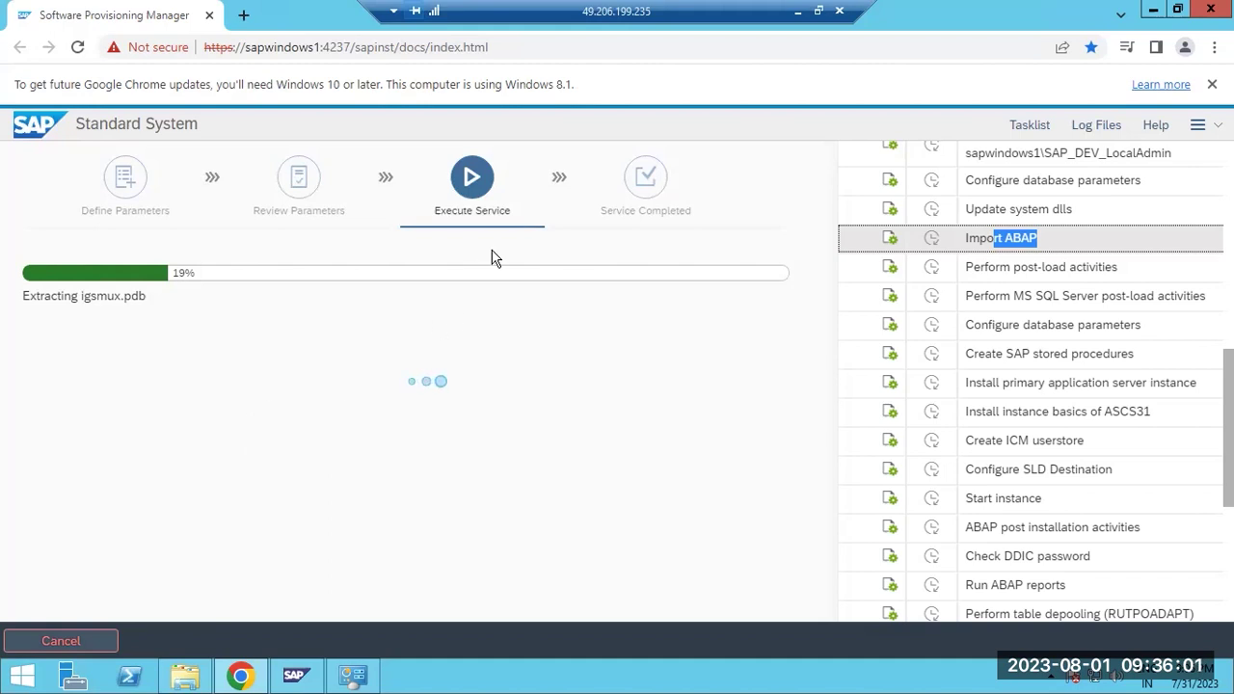
click(799, 11)
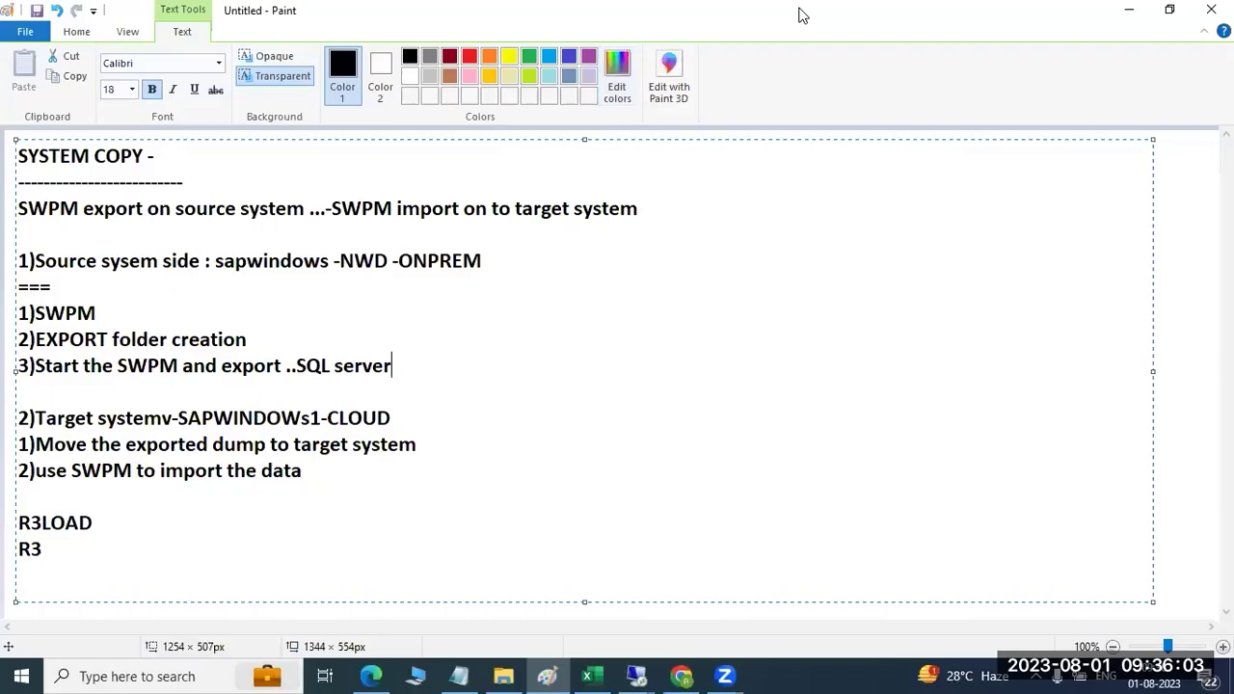
- Complete the tool list under R3LOAD in the notes with the lines R3trans, TP and R3SZCHK
drag(124, 558, 14, 208)
click(108, 567)
key(BackSpace)
key(BackSpace)
text(R3trans)
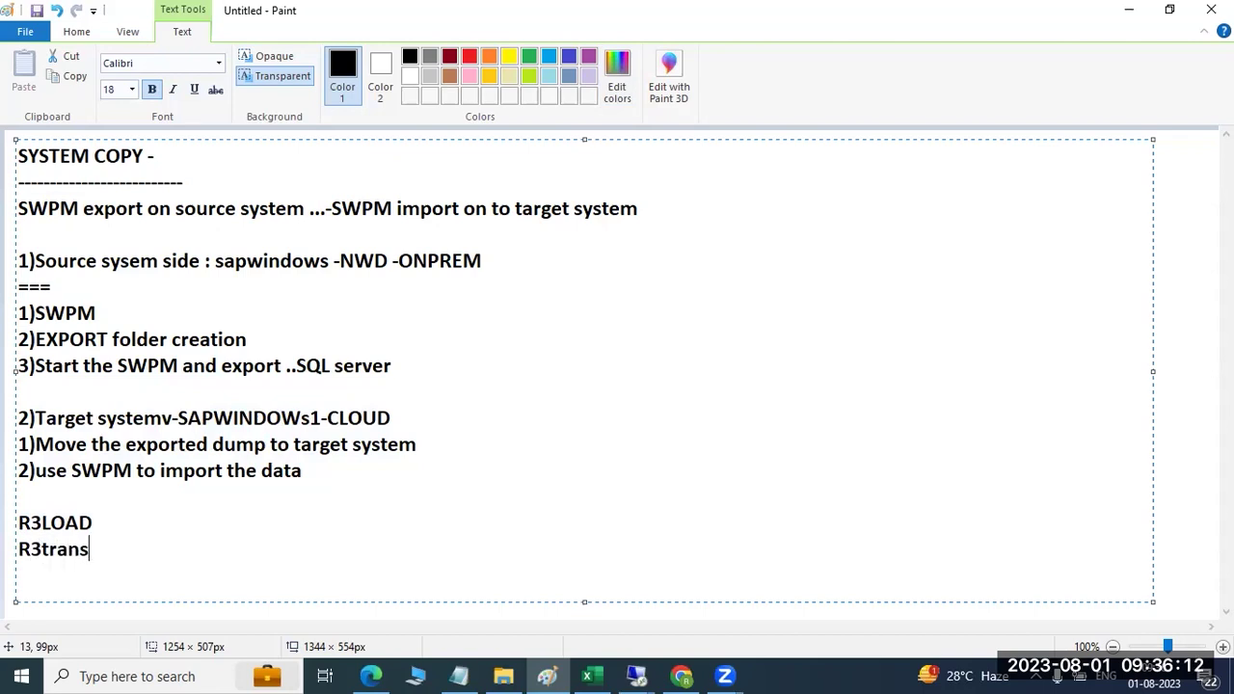
key(Return)
text(TP)
key(Return)
text(R3SCH)
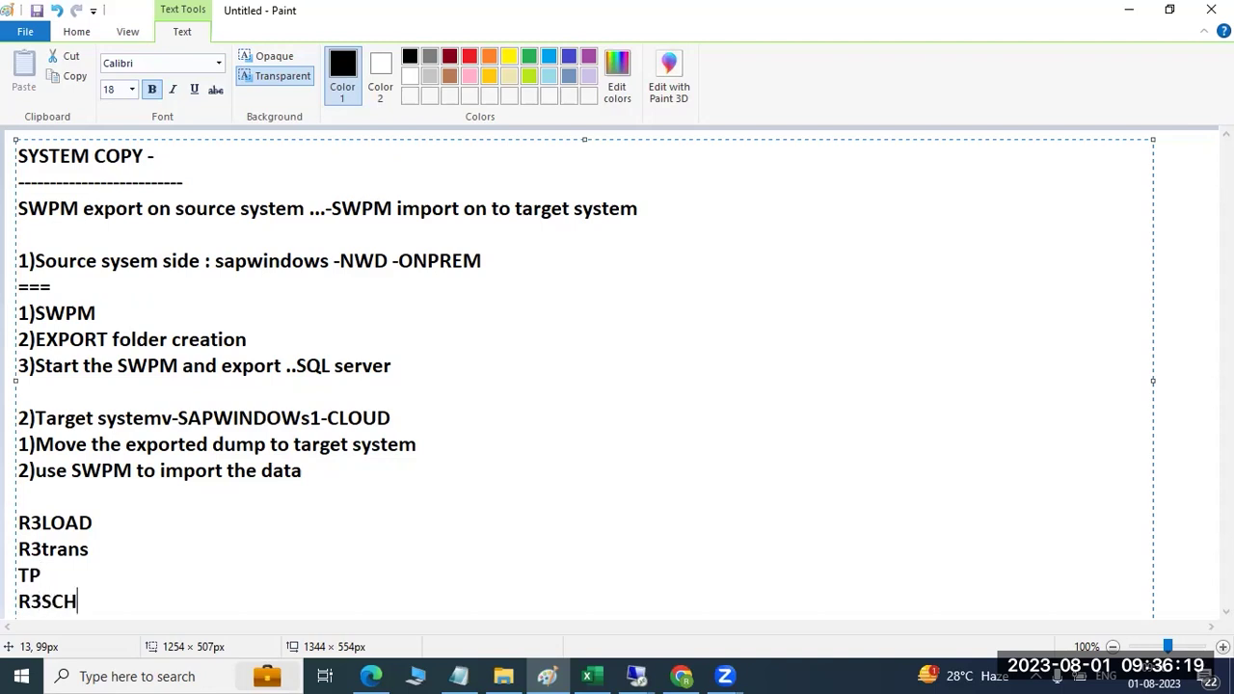
text(K)
key(BackSpace)
key(BackSpace)
key(BackSpace)
text(ZCHK)
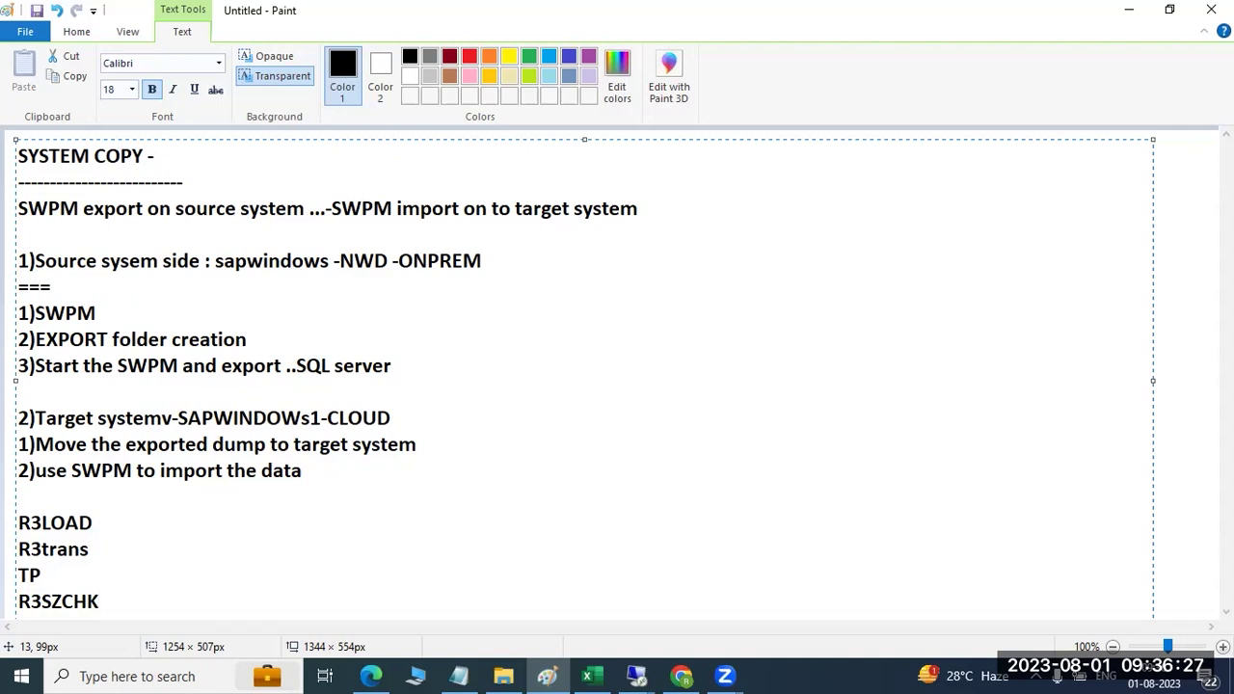
- Add SWPM directly below R3SZCHK without a blank line between, and highlight the list from R3LOAD to SWPM
key(Return)
key(Return)
text(SWPM)
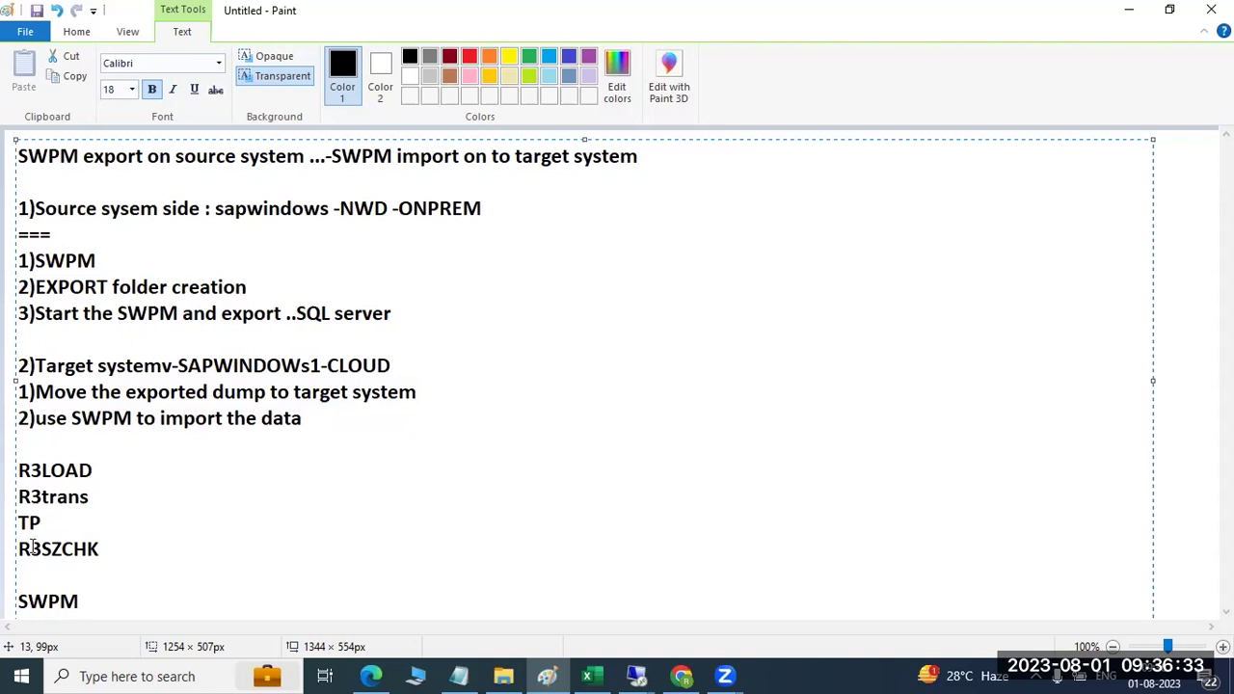
click(100, 549)
key(Delete)
drag(94, 574, 16, 467)
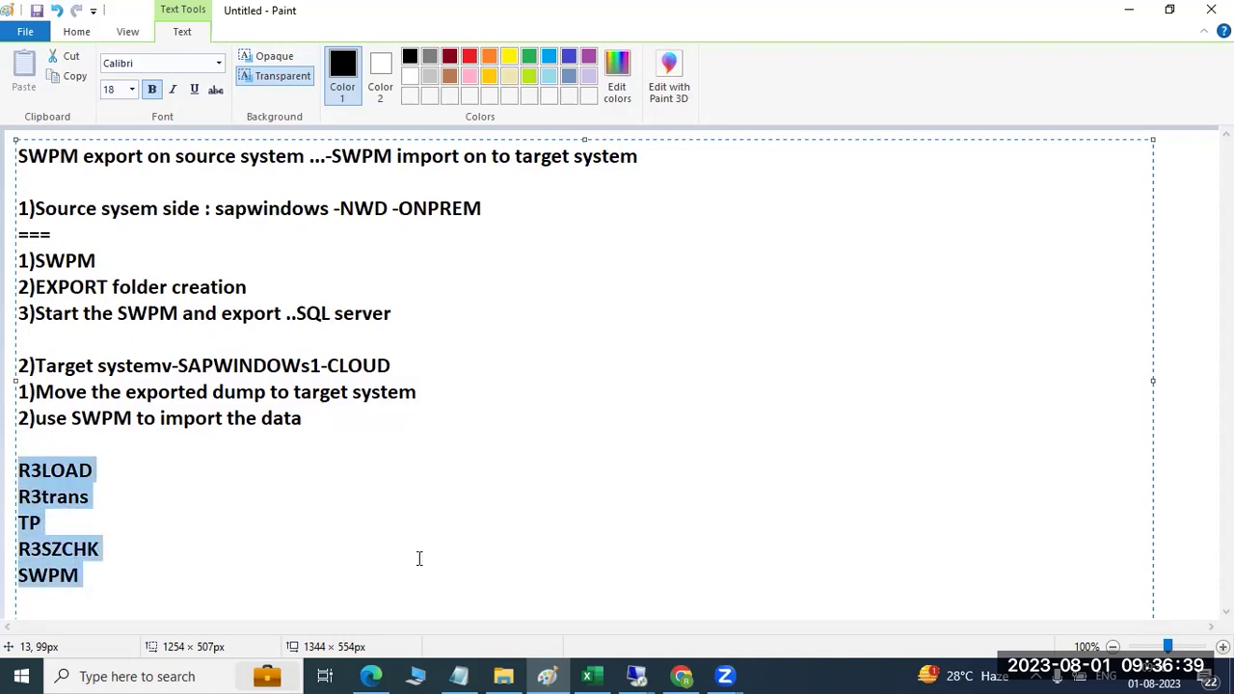
- Switch to the sapwindows1 remote session, inspect its processes, user sessions and performance in Task Manager, and close Task Manager
click(636, 675)
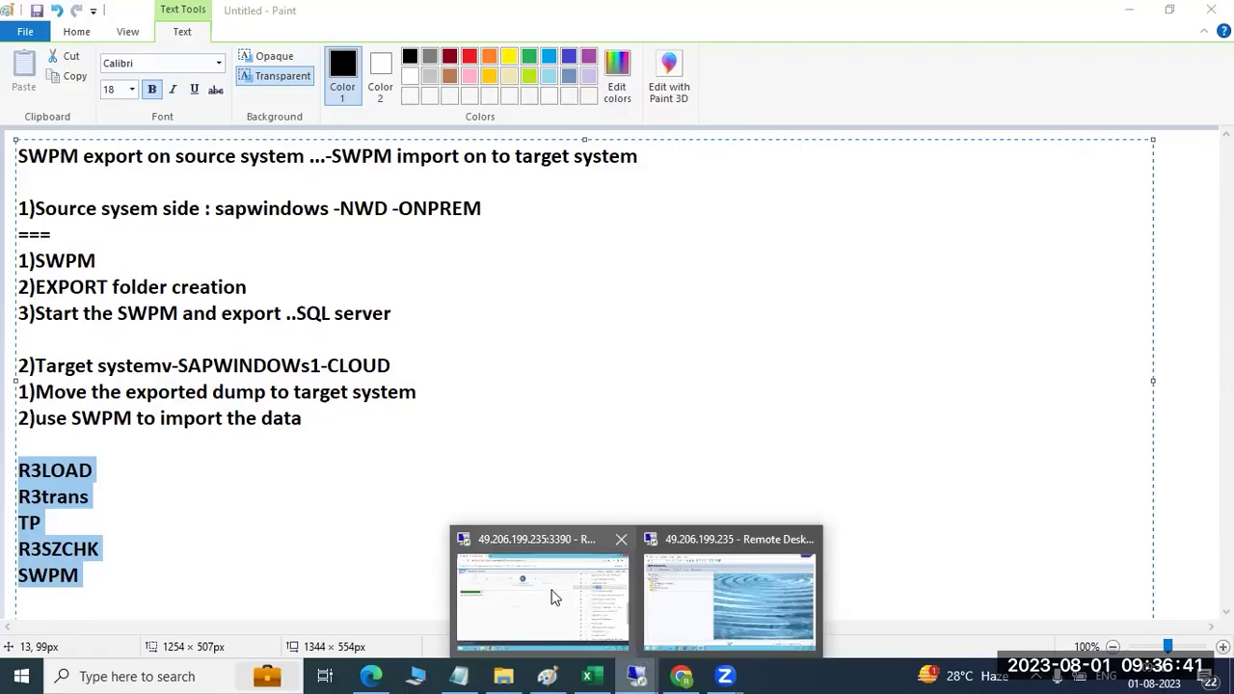
click(554, 598)
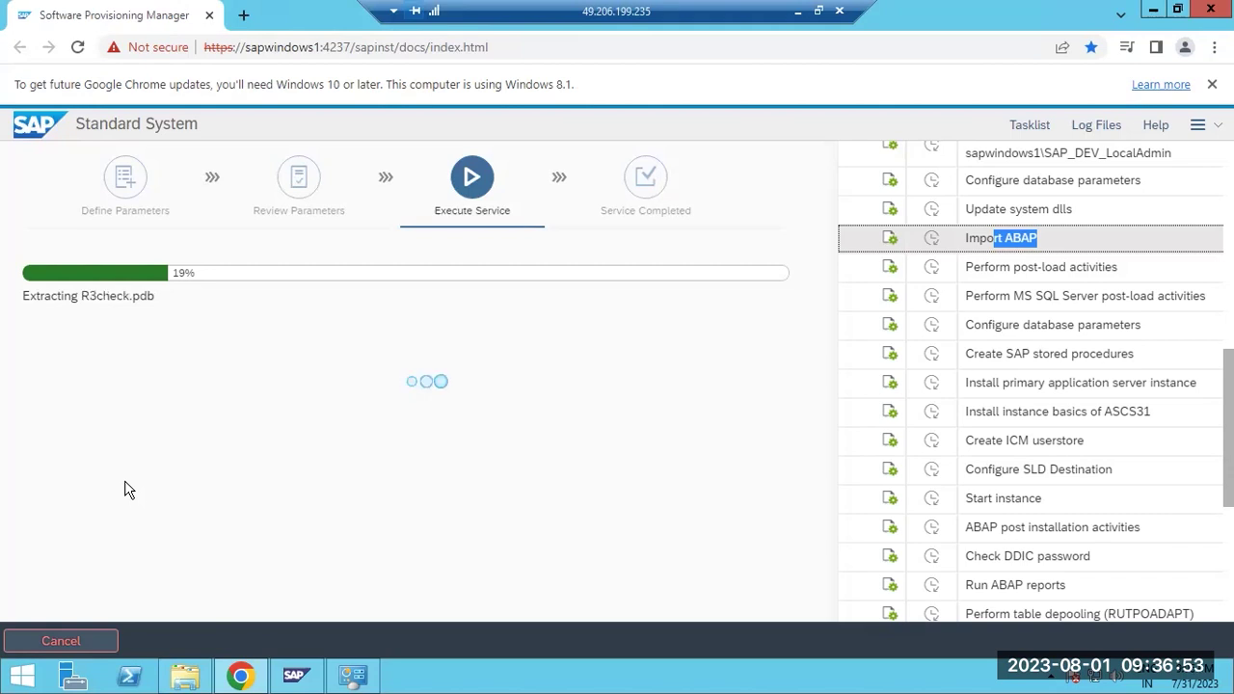
right_click(441, 675)
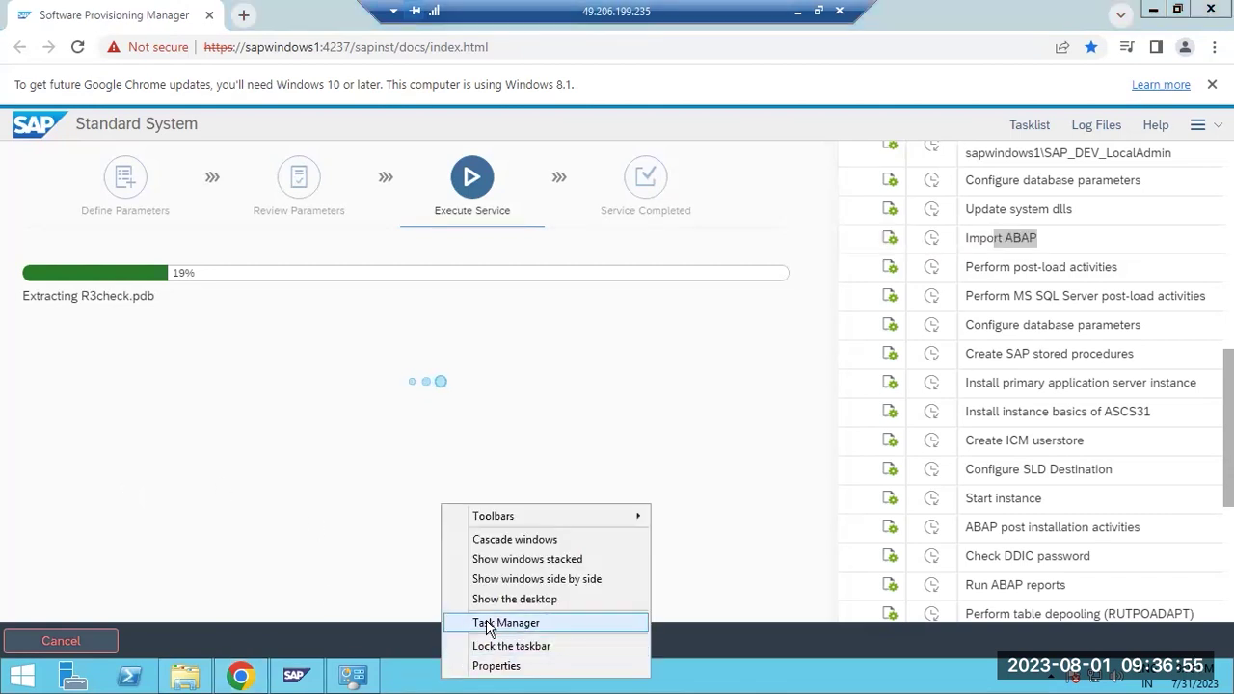
click(490, 623)
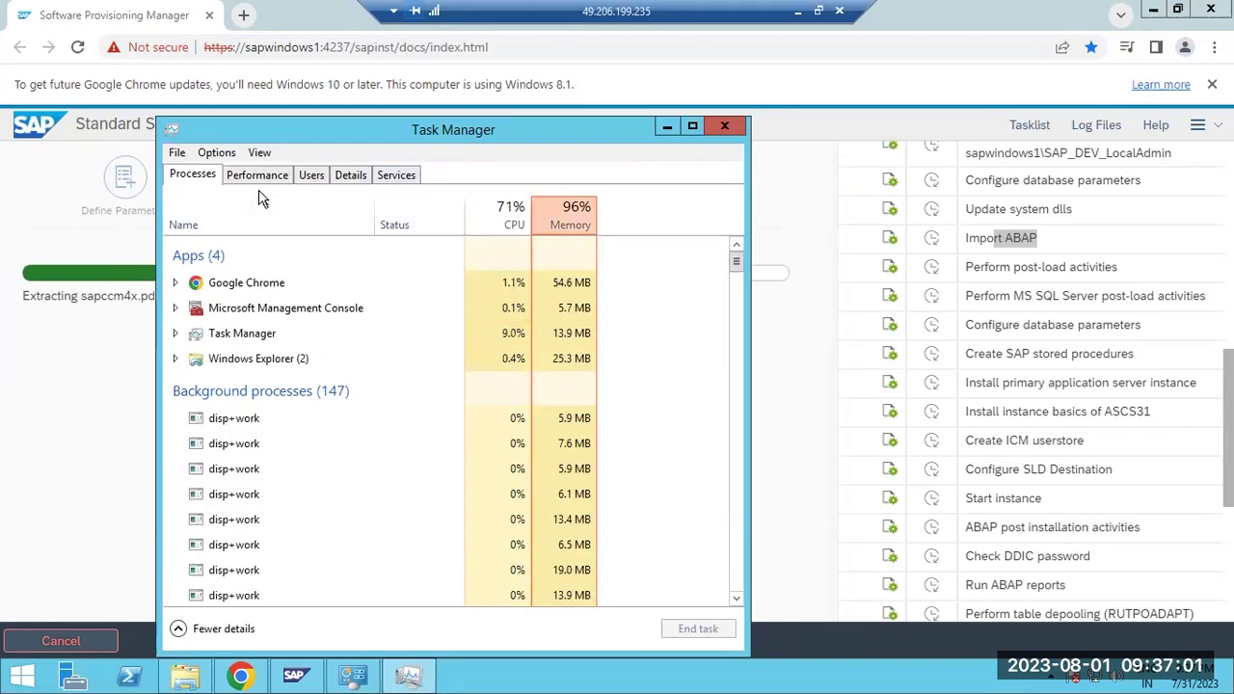
click(308, 177)
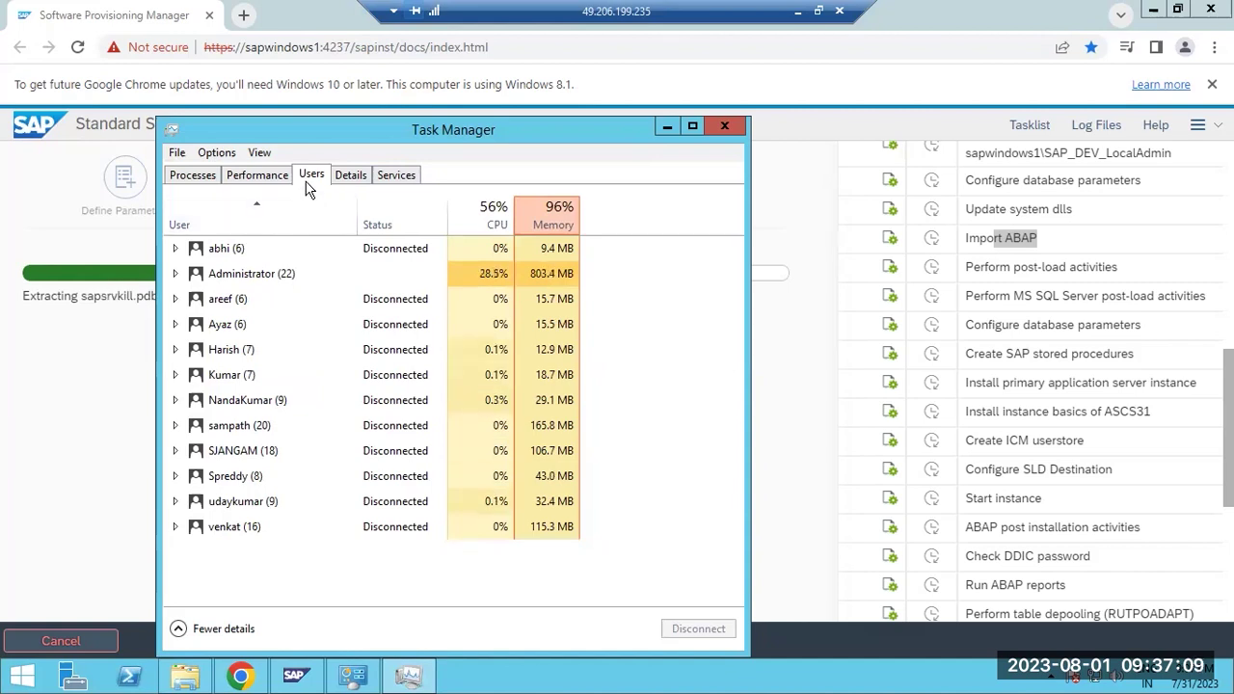
click(269, 179)
click(718, 123)
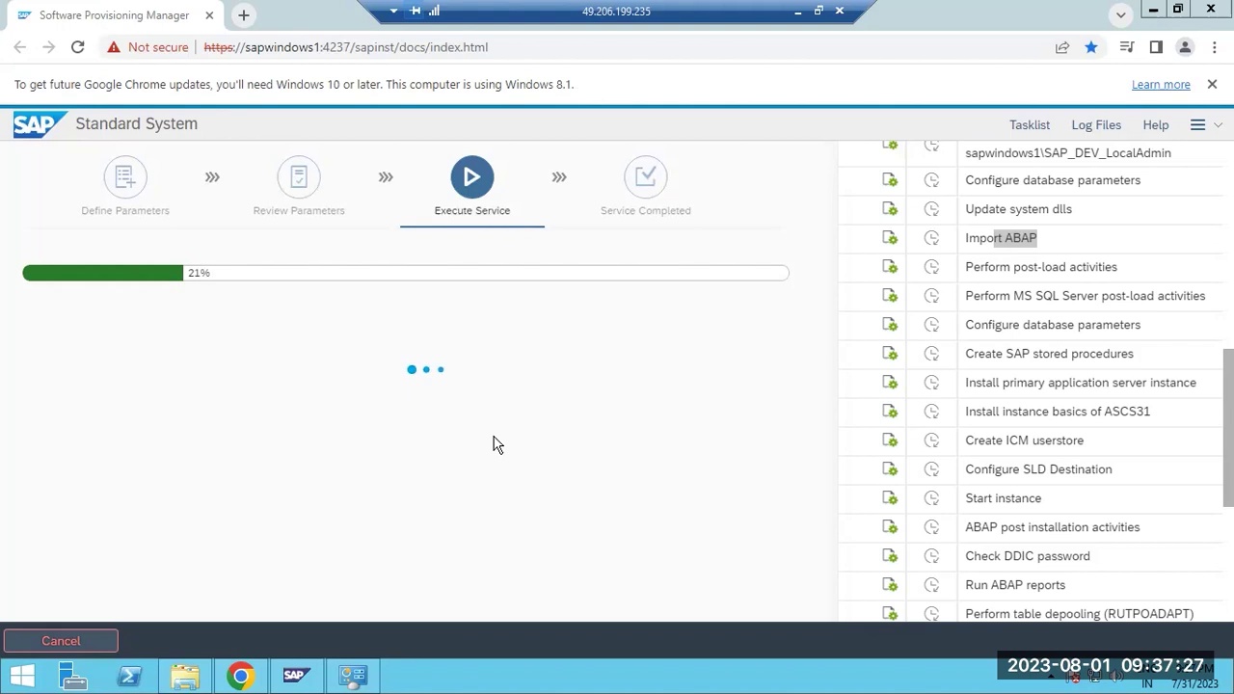
- View the SWPM log files MssLog.log and sapinst.log, closing each log after reading
click(1095, 126)
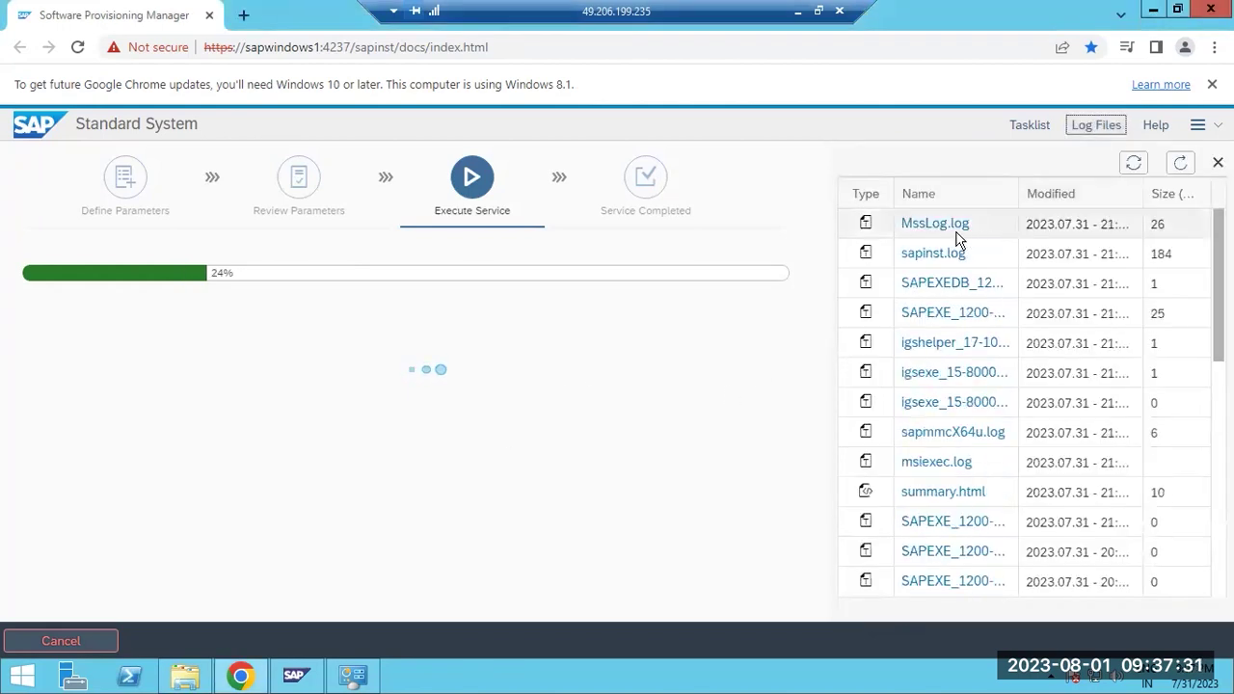
click(935, 228)
drag(382, 541, 214, 399)
click(1024, 619)
click(921, 254)
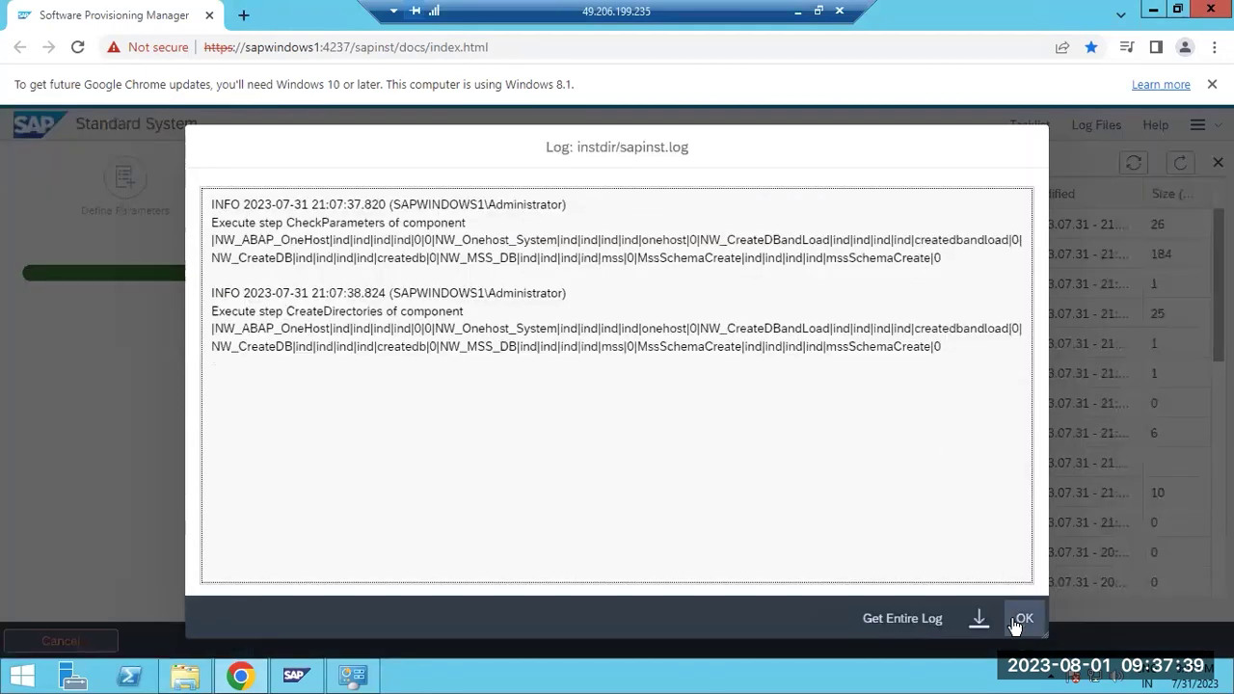
click(1020, 622)
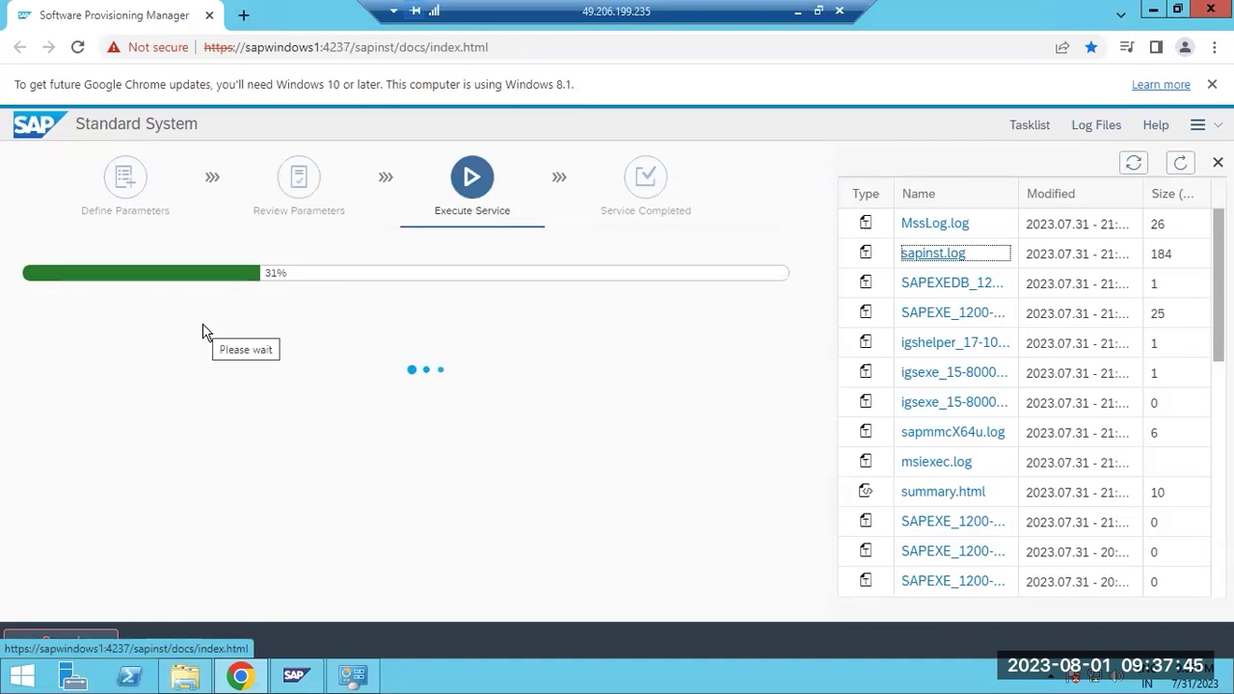
- Review the SWPM task list and highlight the Import ABAP task
click(1020, 125)
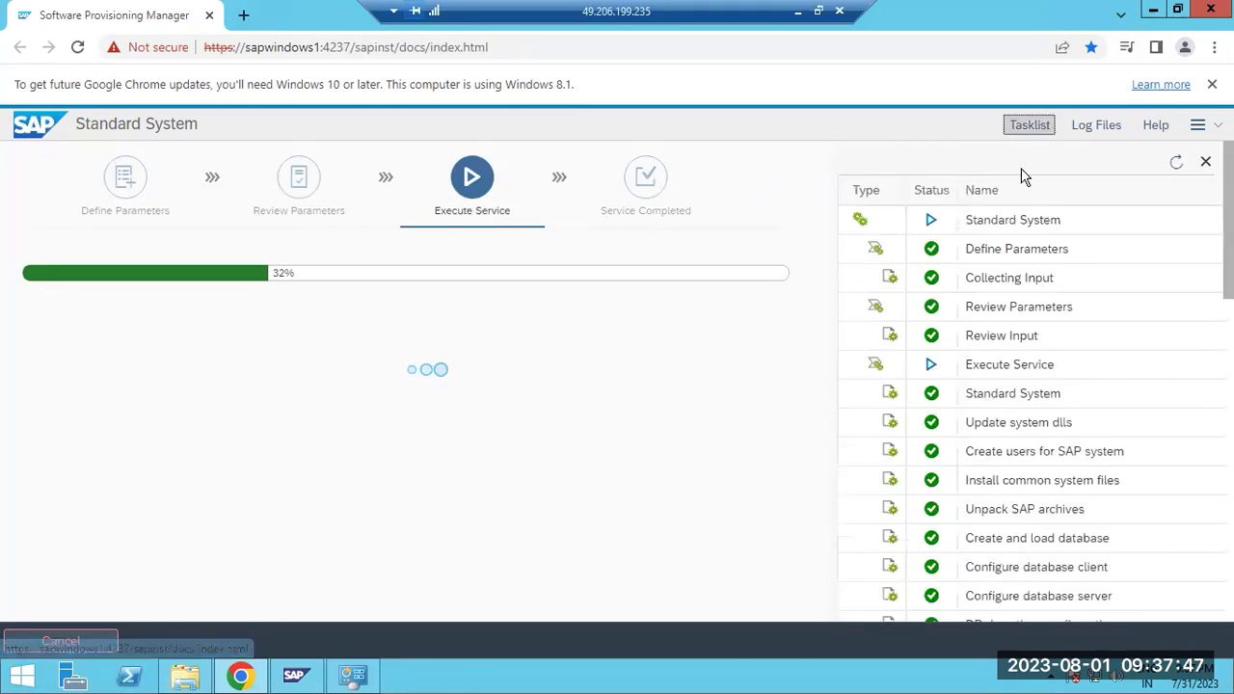
scroll(1043, 418, down, 5)
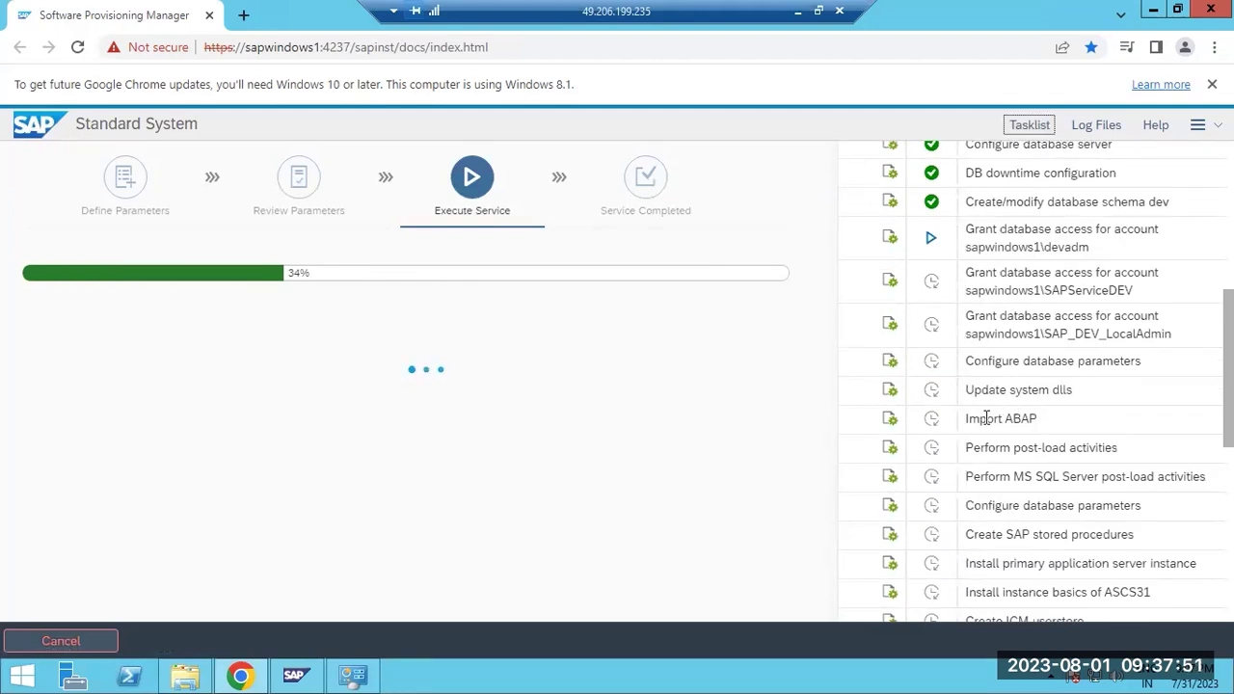
drag(985, 419, 1051, 425)
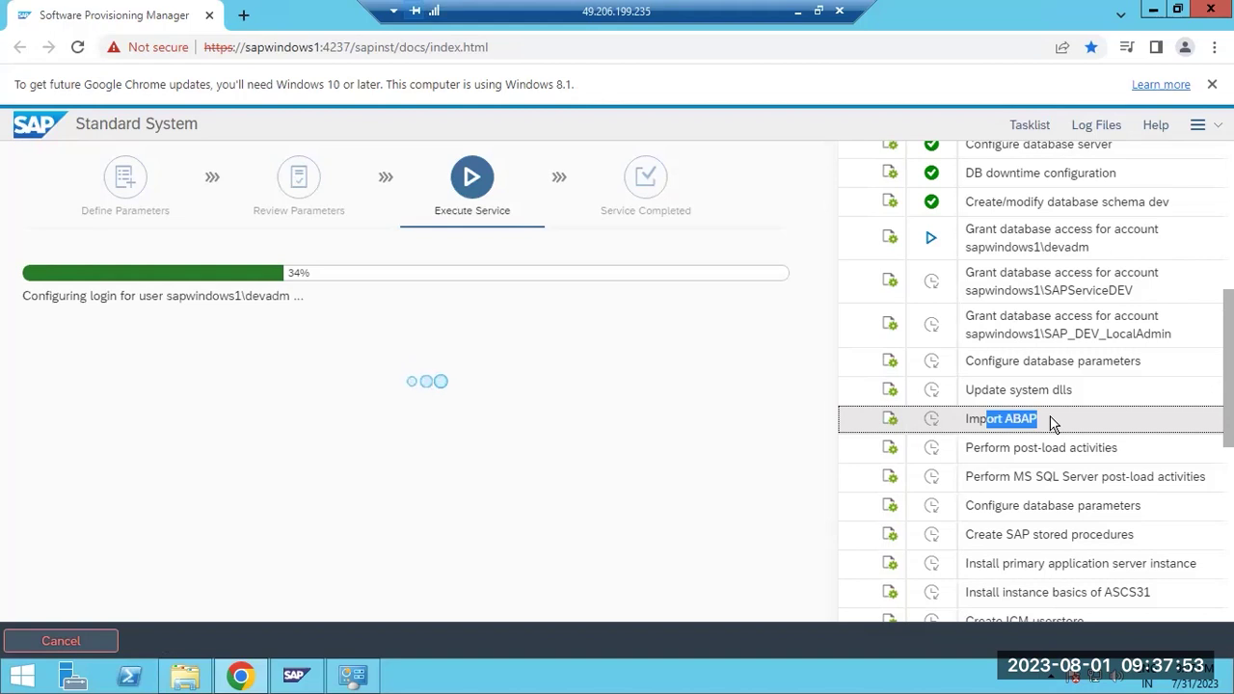